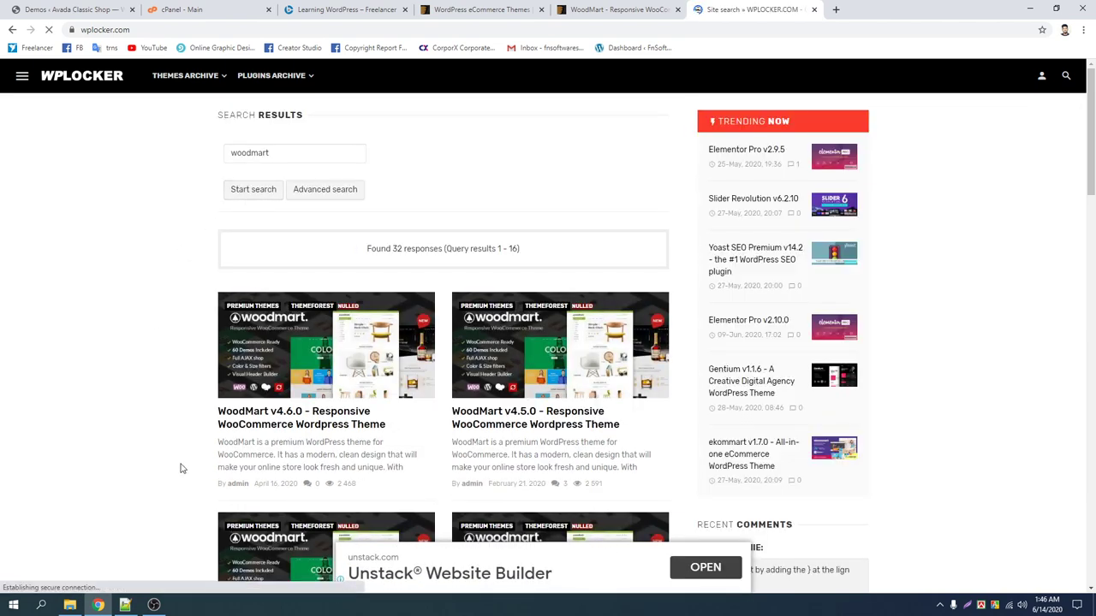
# Open the WoodMart v4.6.0 theme post and go to the Zippyshare link in its download list
pyautogui.click(344, 425)
pyautogui.scroll(-3, 265, 325)
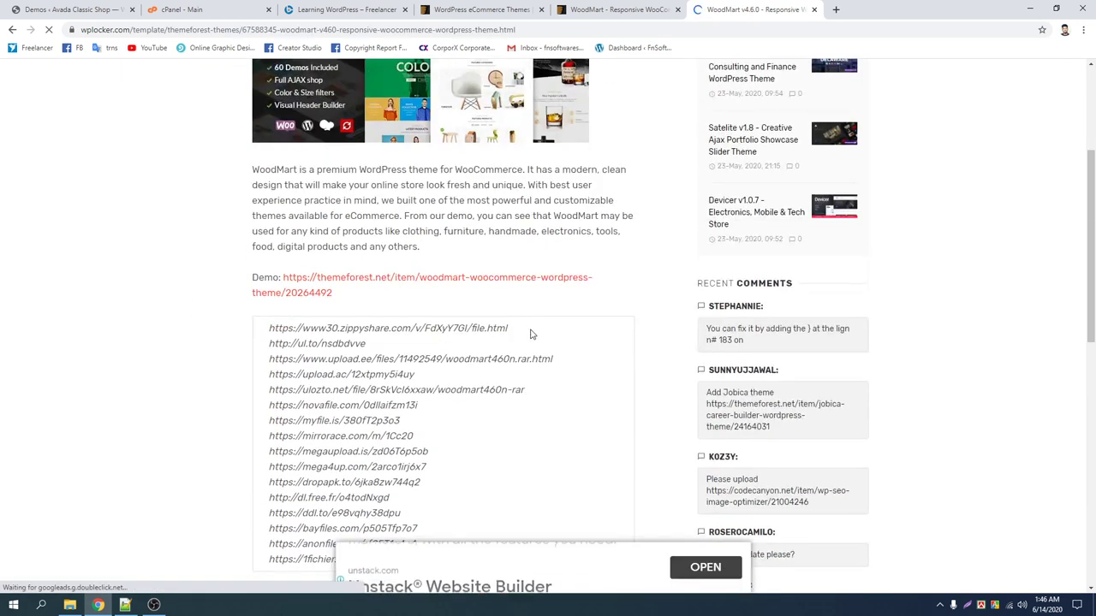
pyautogui.scroll(-1, 300, 385)
pyautogui.moveTo(516, 279); pyautogui.dragTo(267, 272)
pyautogui.rightClick(286, 274)
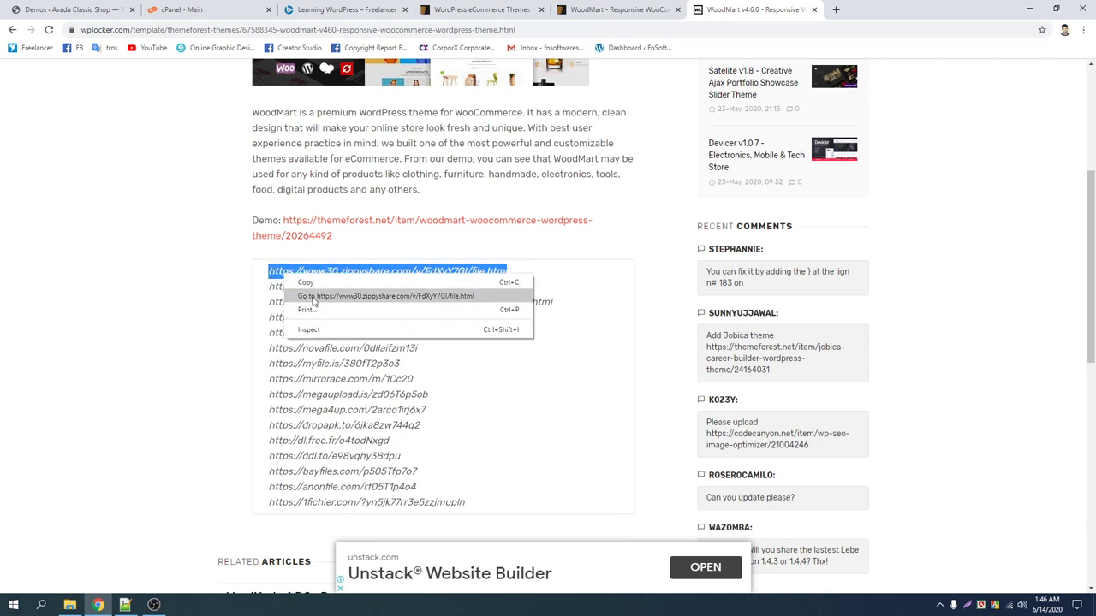
pyautogui.click(313, 297)
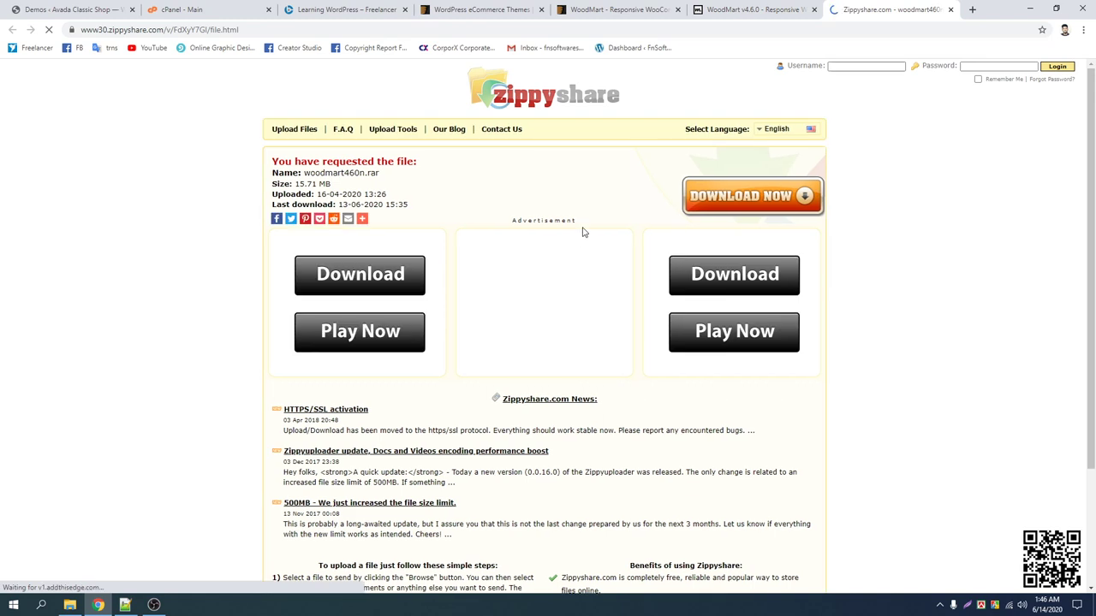
# Download woodmart460n.rar from the Zippyshare page, closing the advertising pages and blocking the site's notifications
pyautogui.click(761, 198)
pyautogui.click(950, 9)
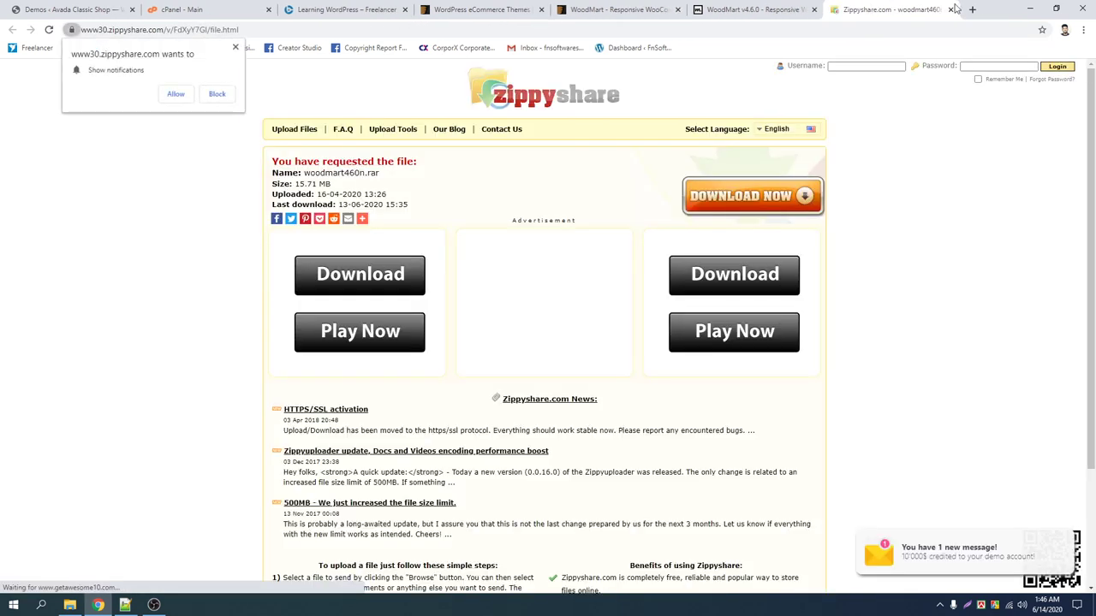
pyautogui.click(771, 205)
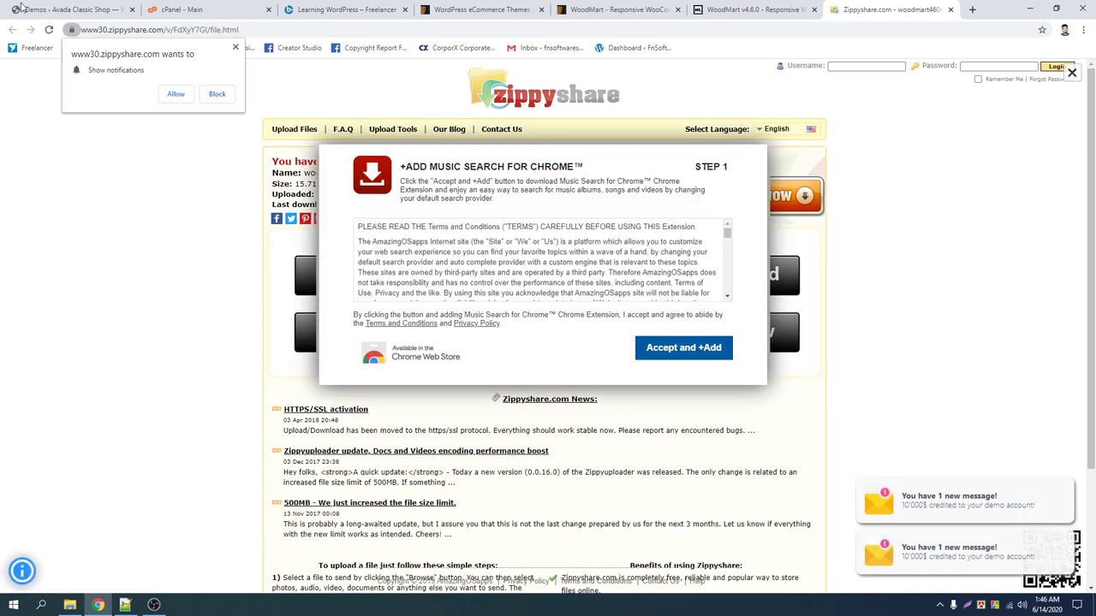
pyautogui.click(214, 96)
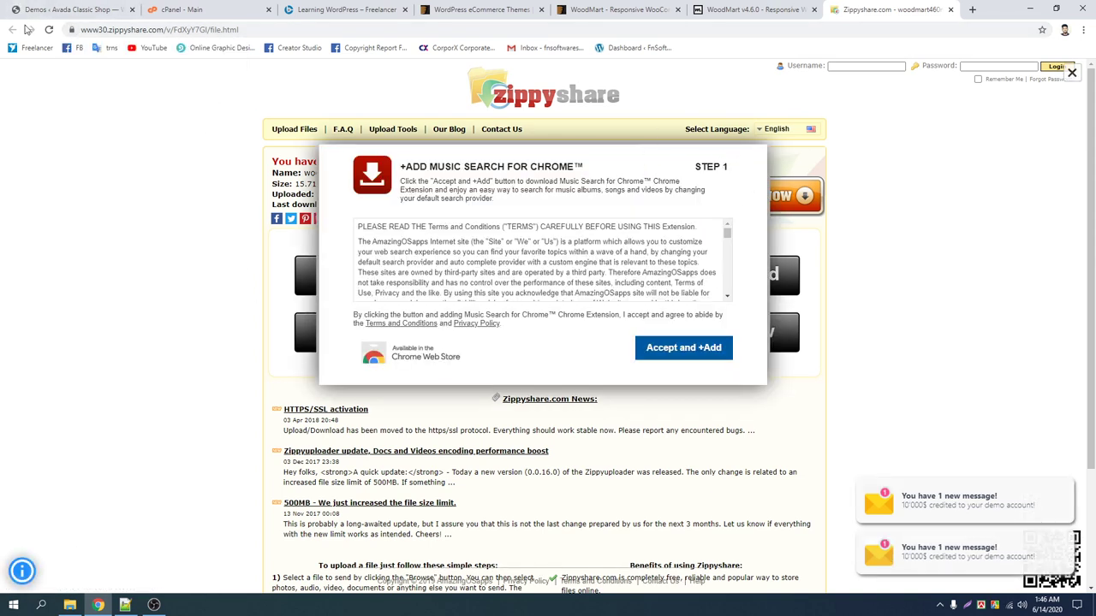
pyautogui.click(225, 142)
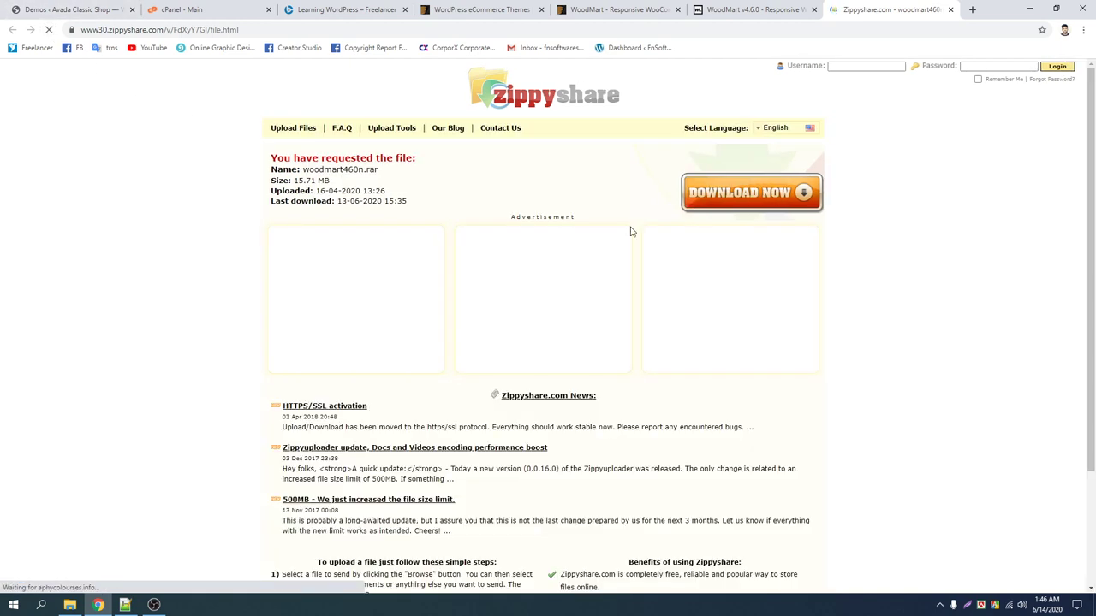
pyautogui.click(768, 202)
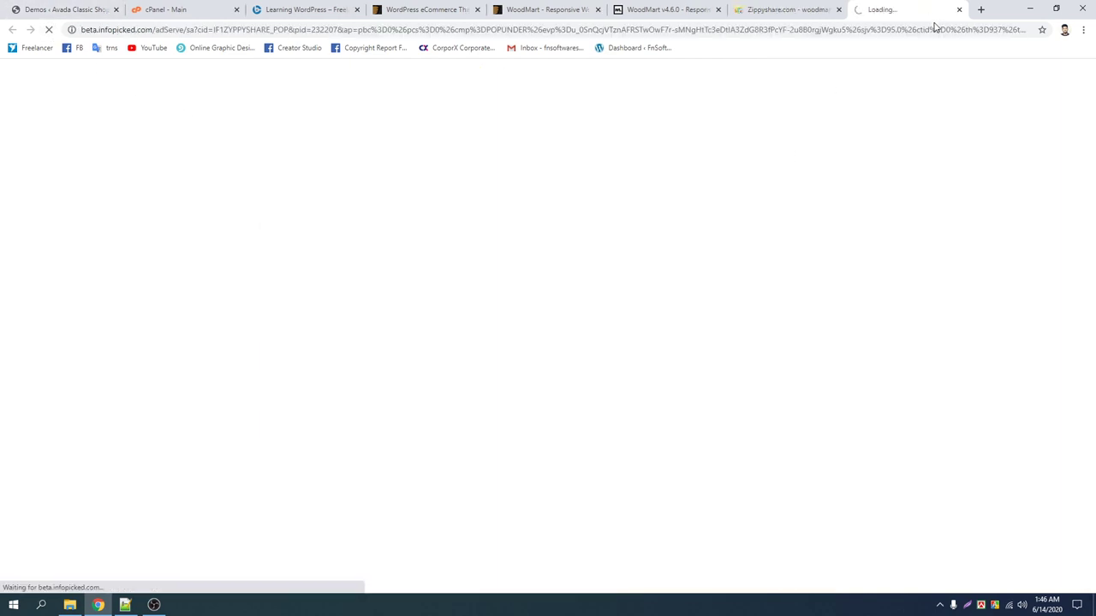
pyautogui.click(959, 9)
pyautogui.click(708, 199)
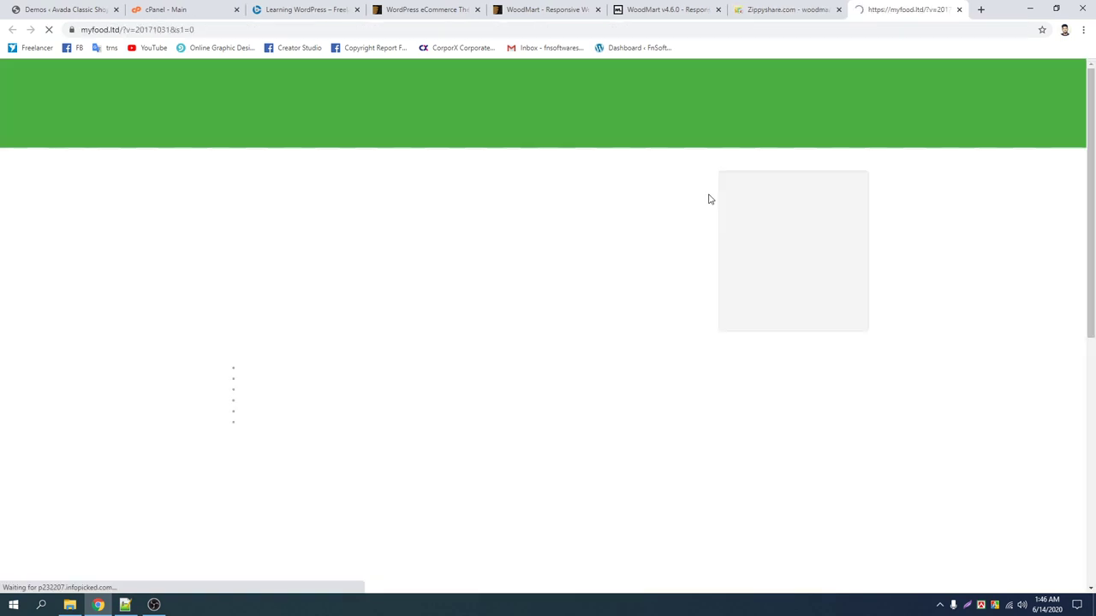
pyautogui.click(959, 9)
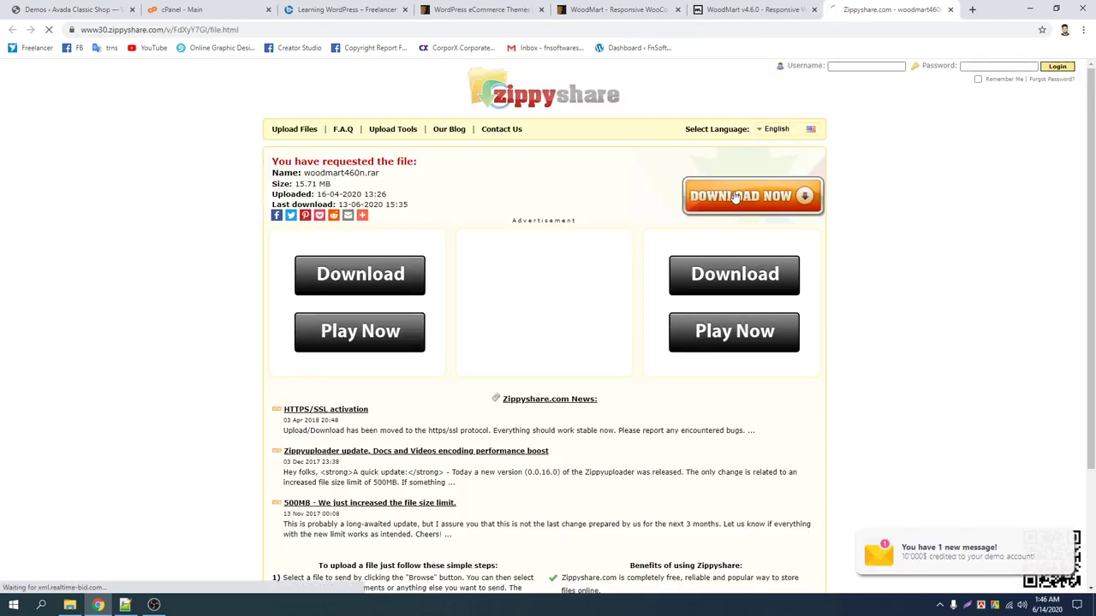
pyautogui.click(735, 196)
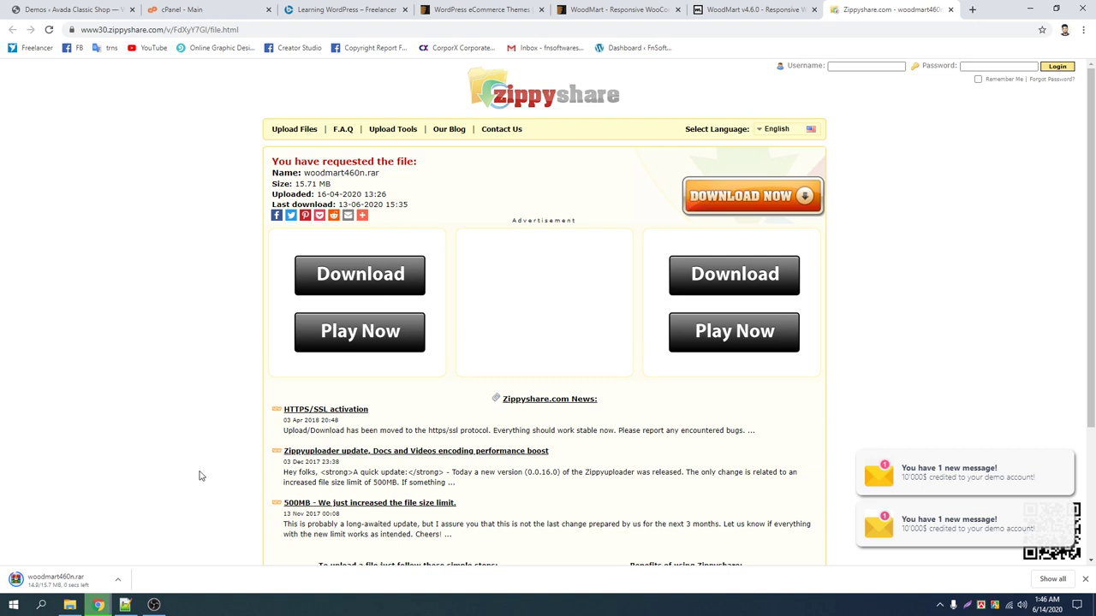
# Switch to File Explorer and extract woodmart460n.rar from Downloads into its own woodmart460n folder
pyautogui.click(70, 604)
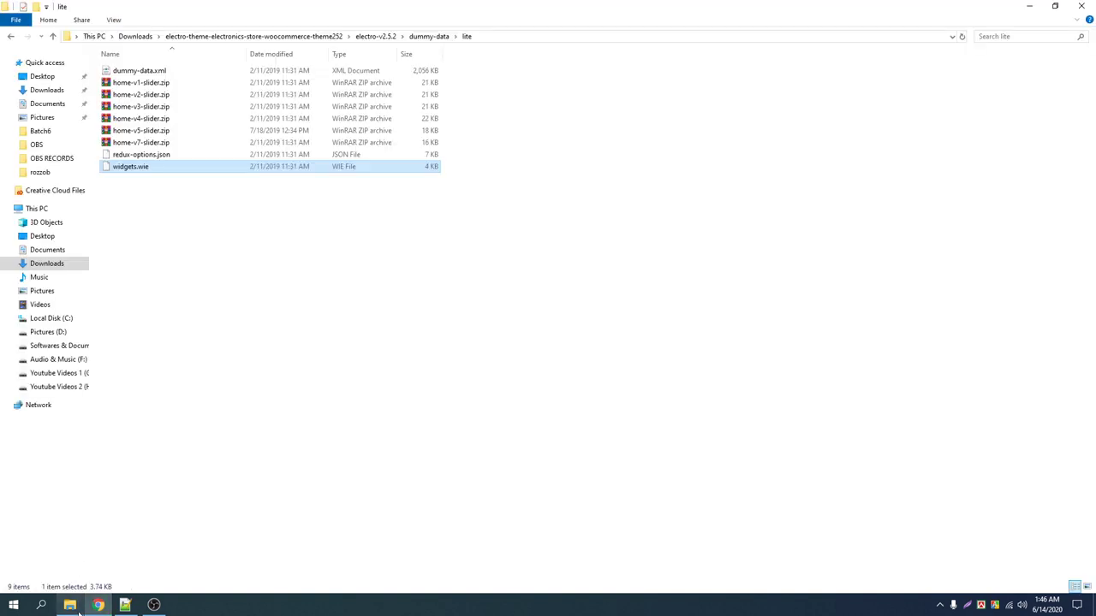
pyautogui.click(47, 91)
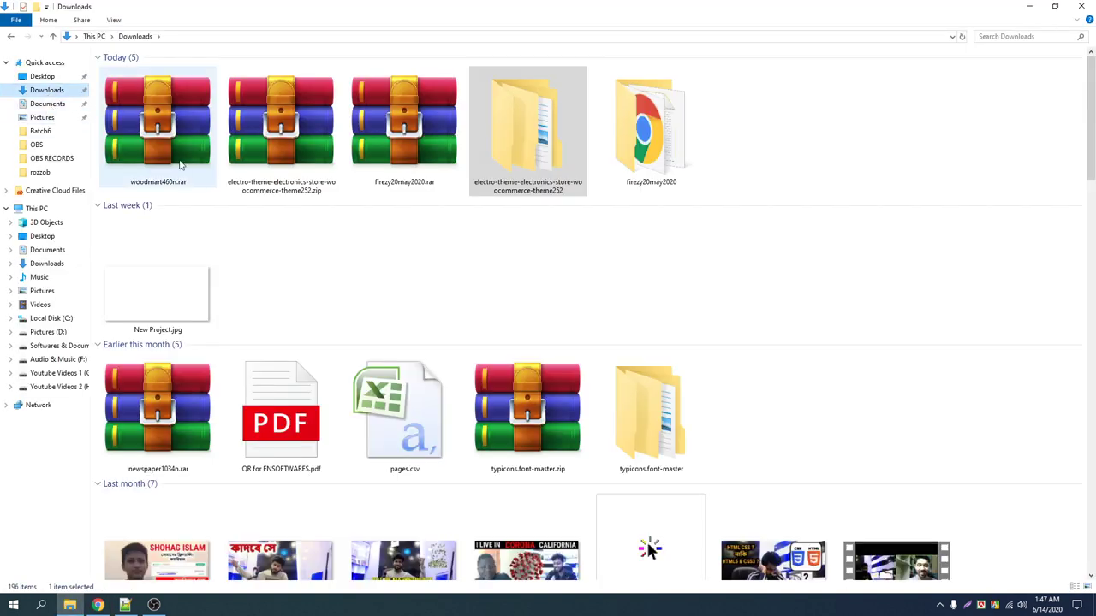
pyautogui.click(147, 134)
pyautogui.rightClick(155, 128)
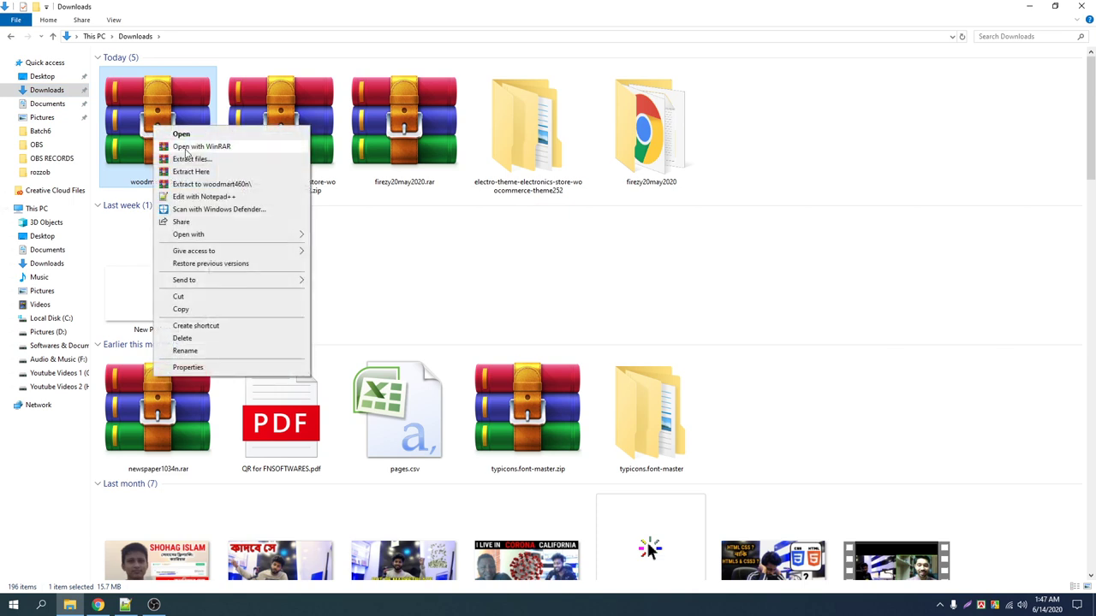
pyautogui.click(214, 185)
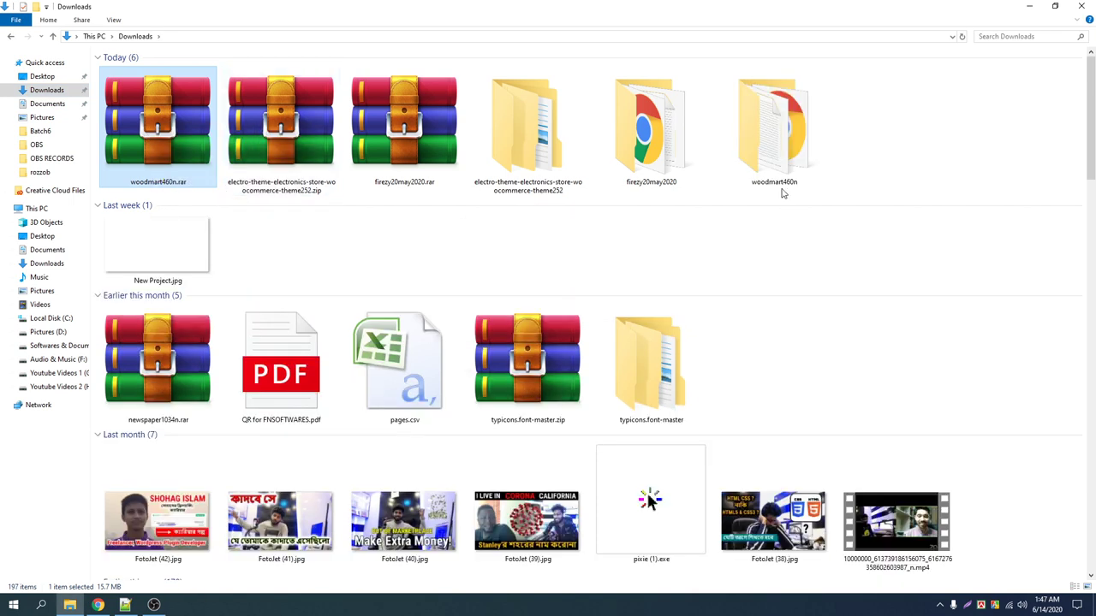
# Open the extracted woodmart460n folder and examine the archives inside its WoodMart Theme folder
pyautogui.click(766, 152)
pyautogui.doubleClick(766, 152)
pyautogui.doubleClick(146, 71)
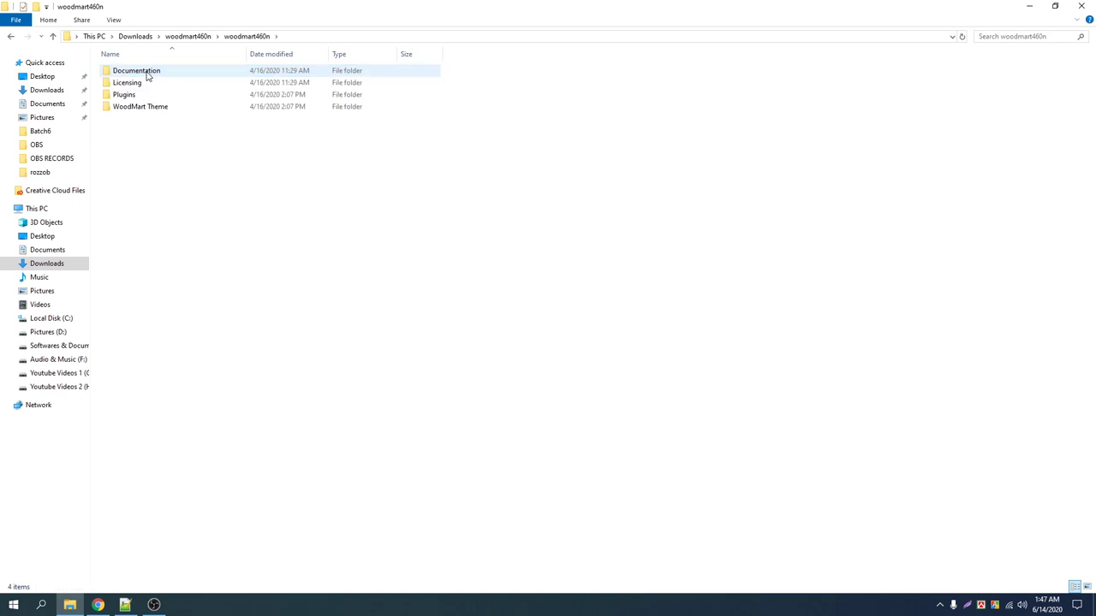
pyautogui.click(147, 108)
pyautogui.doubleClick(146, 107)
pyautogui.click(144, 74)
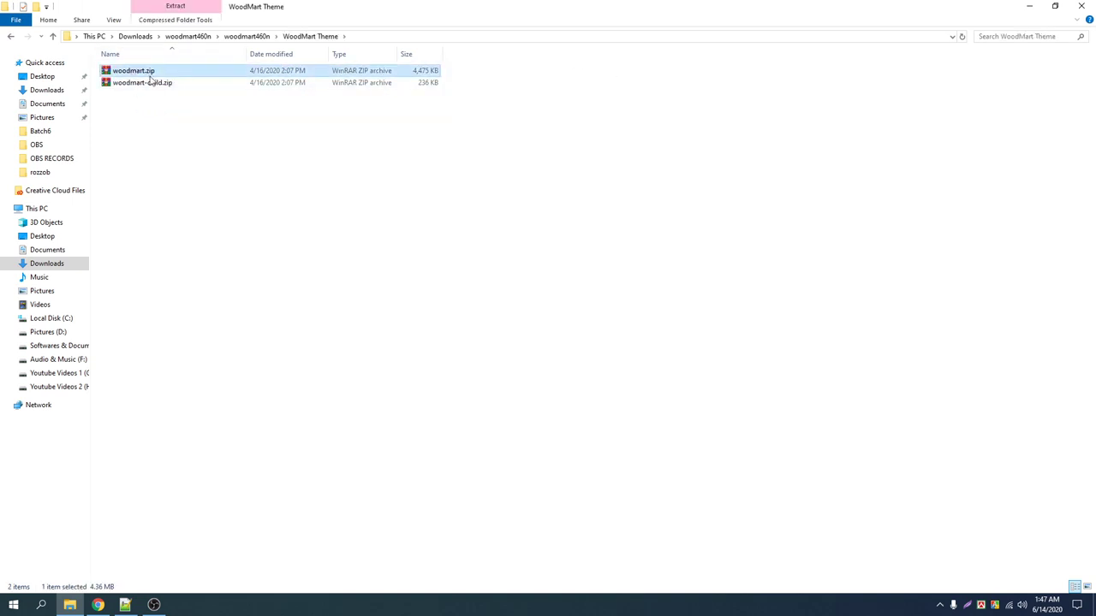
pyautogui.click(141, 83)
# Check the contents of the Documentation and Plugins folders, and return to the WoodMart Theme folder
pyautogui.click(11, 37)
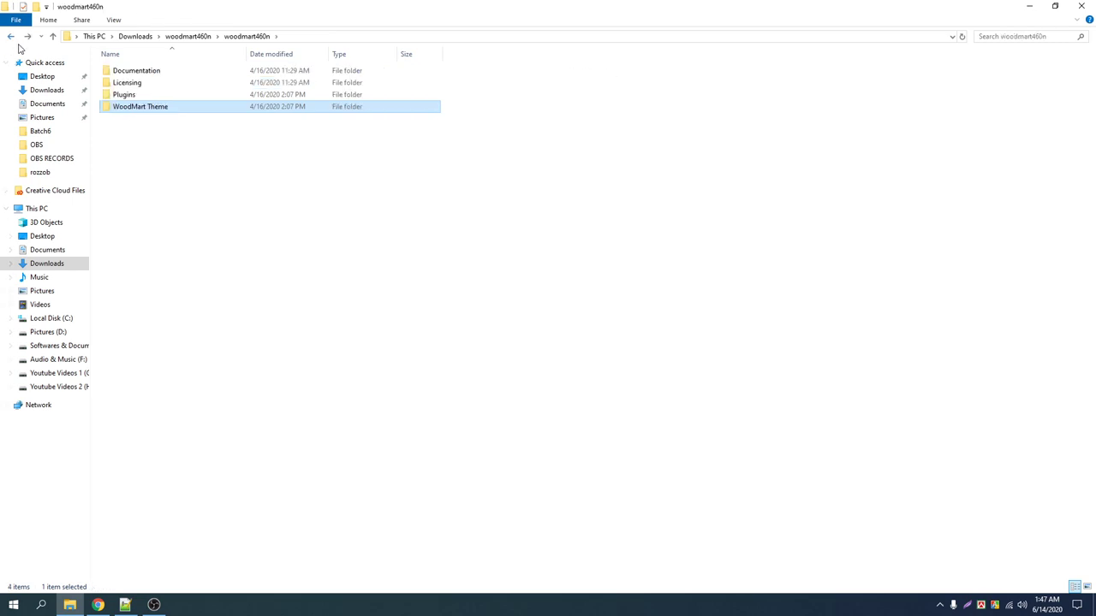
pyautogui.doubleClick(137, 72)
pyautogui.click(10, 36)
pyautogui.doubleClick(130, 94)
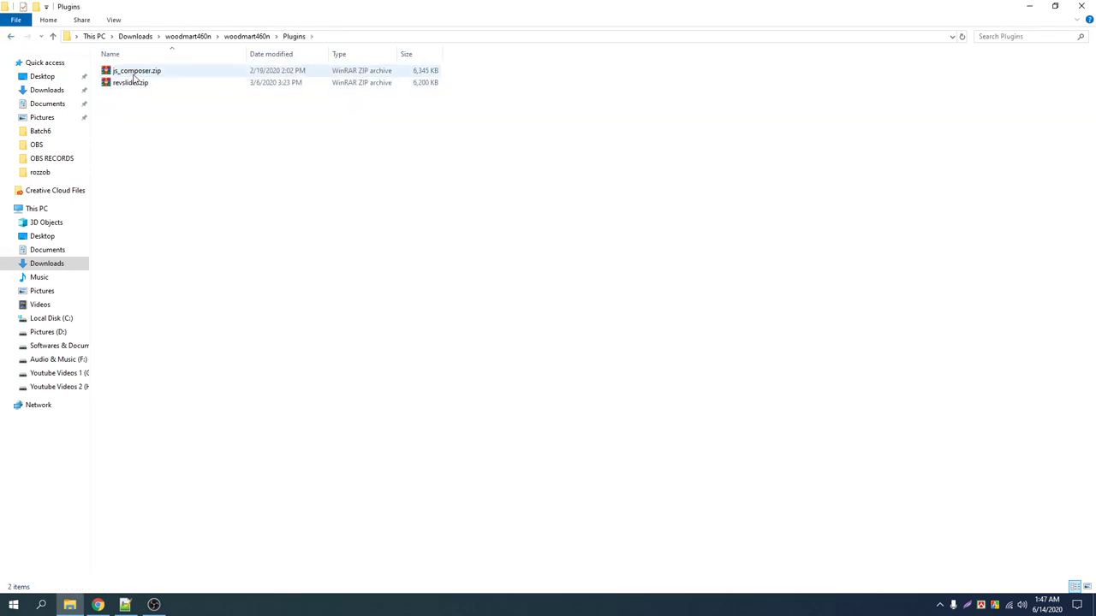
pyautogui.click(137, 73)
pyautogui.click(129, 82)
pyautogui.click(10, 37)
pyautogui.doubleClick(128, 106)
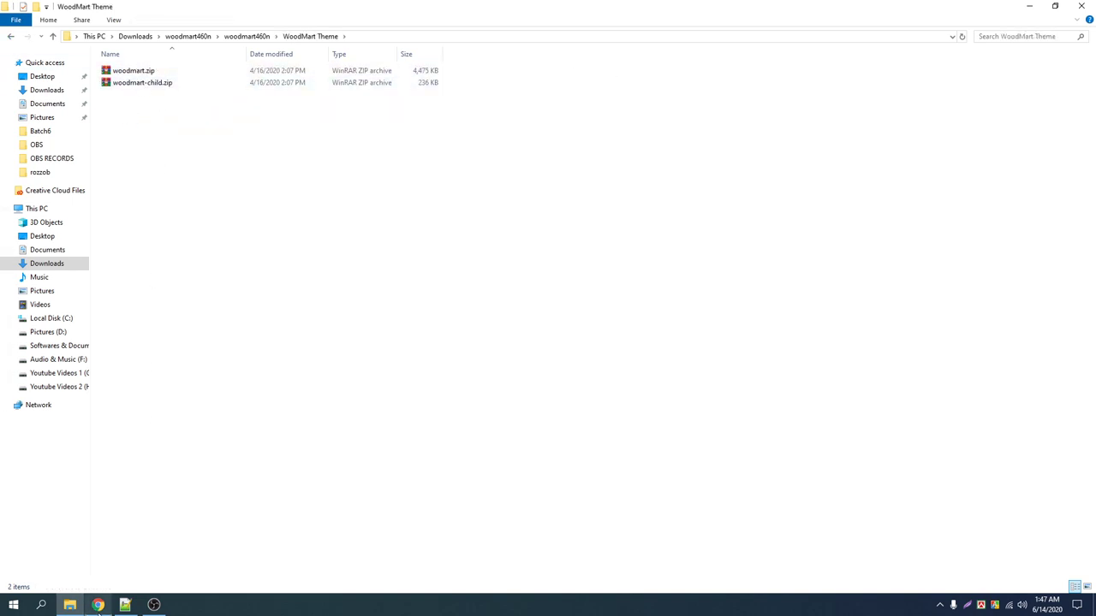
# Switch to Chrome and look over the front page of the Learning WordPress site
pyautogui.click(98, 605)
pyautogui.click(334, 10)
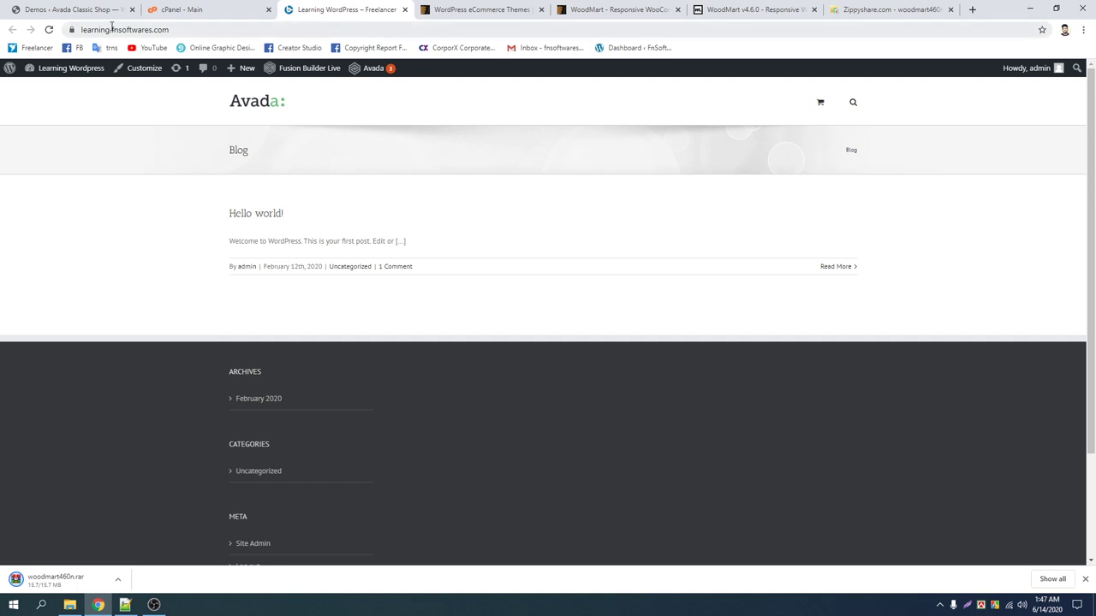
pyautogui.scroll(-3, 235, 185)
pyautogui.scroll(3, 235, 186)
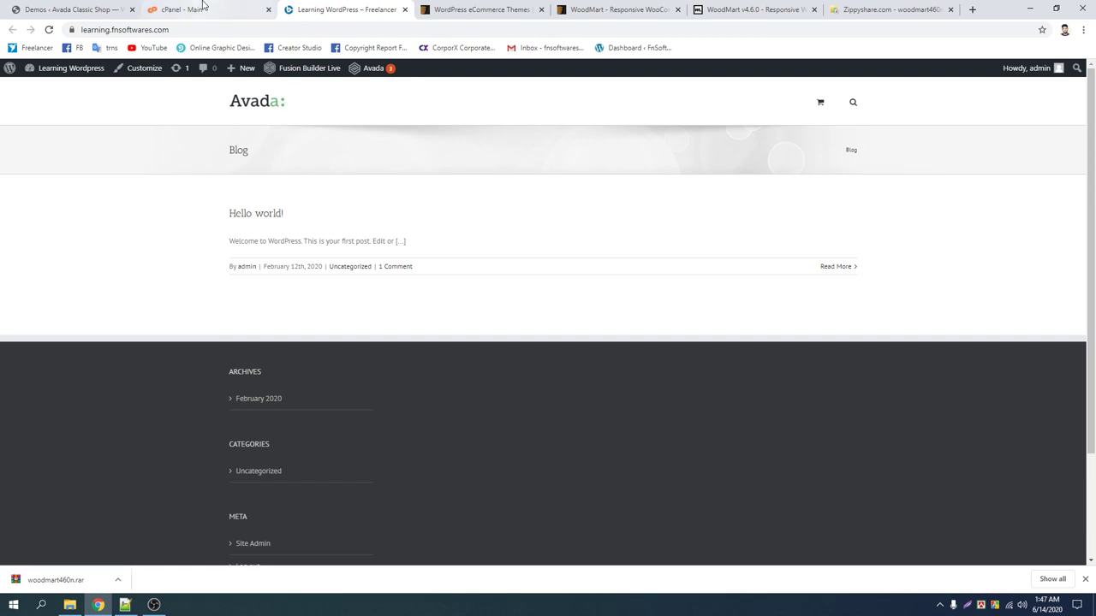
# Open the theme upload form in the Learning WordPress site's admin dashboard
pyautogui.click(34, 9)
pyautogui.moveTo(35, 9); pyautogui.dragTo(220, 7)
pyautogui.moveTo(74, 434)
pyautogui.moveTo(77, 377)
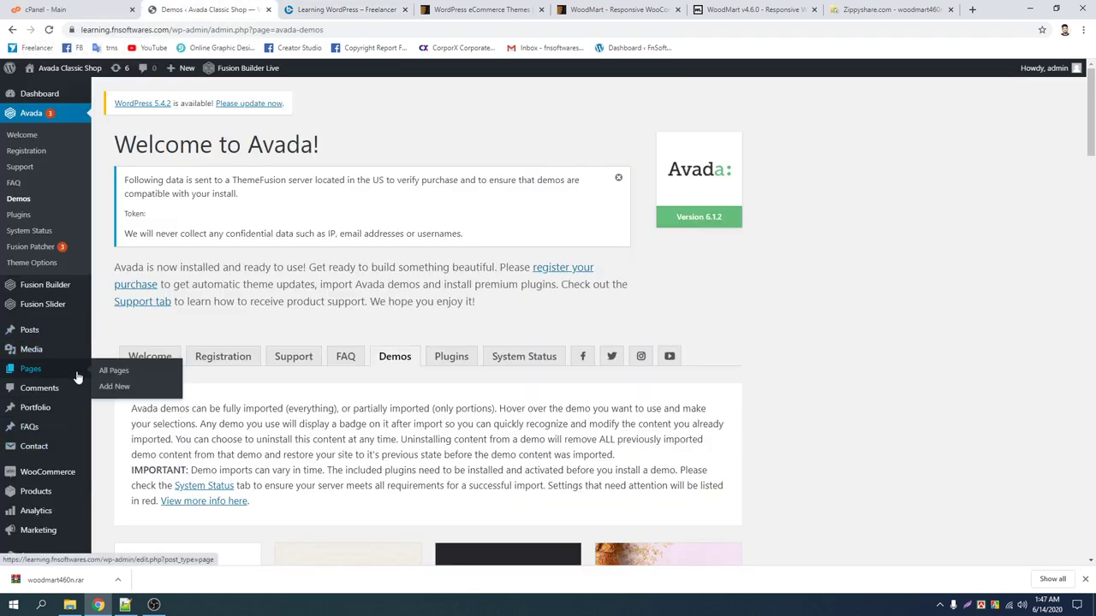
pyautogui.scroll(-2, 73, 368)
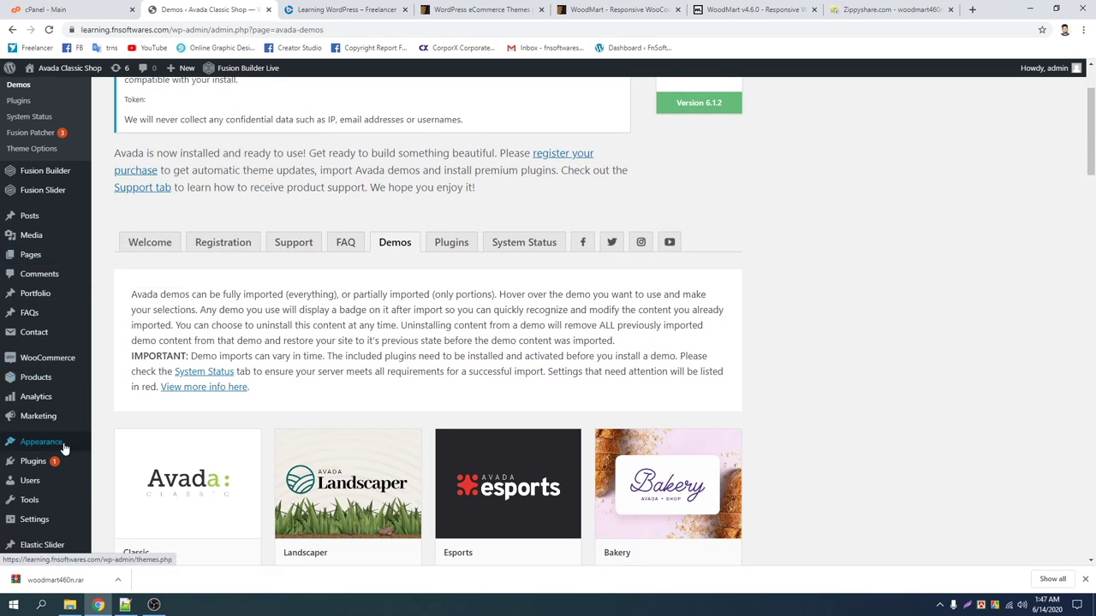
pyautogui.click(112, 443)
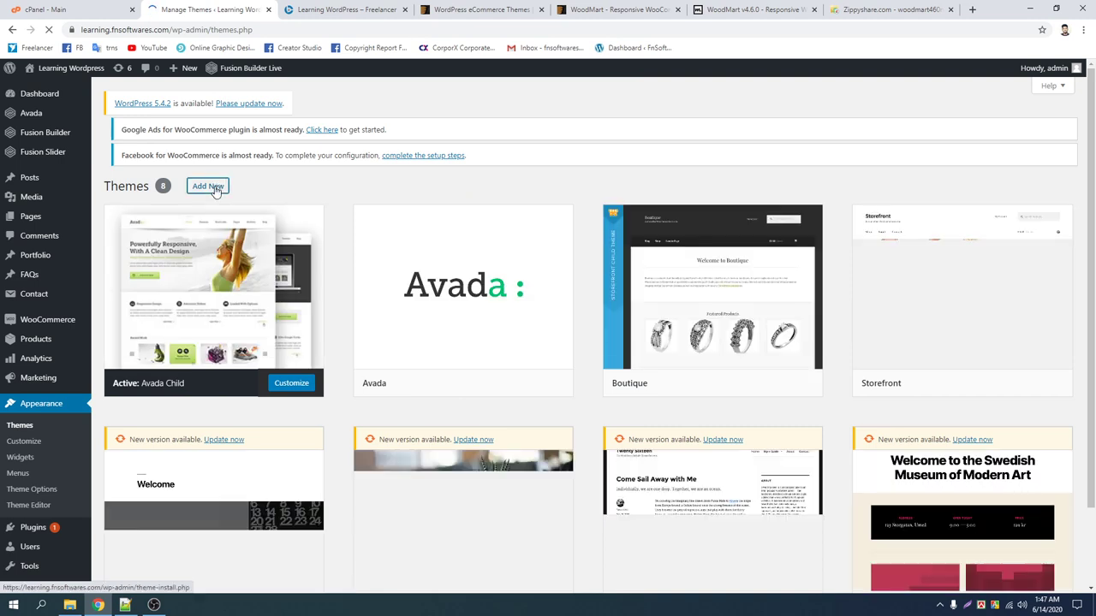
pyautogui.click(215, 190)
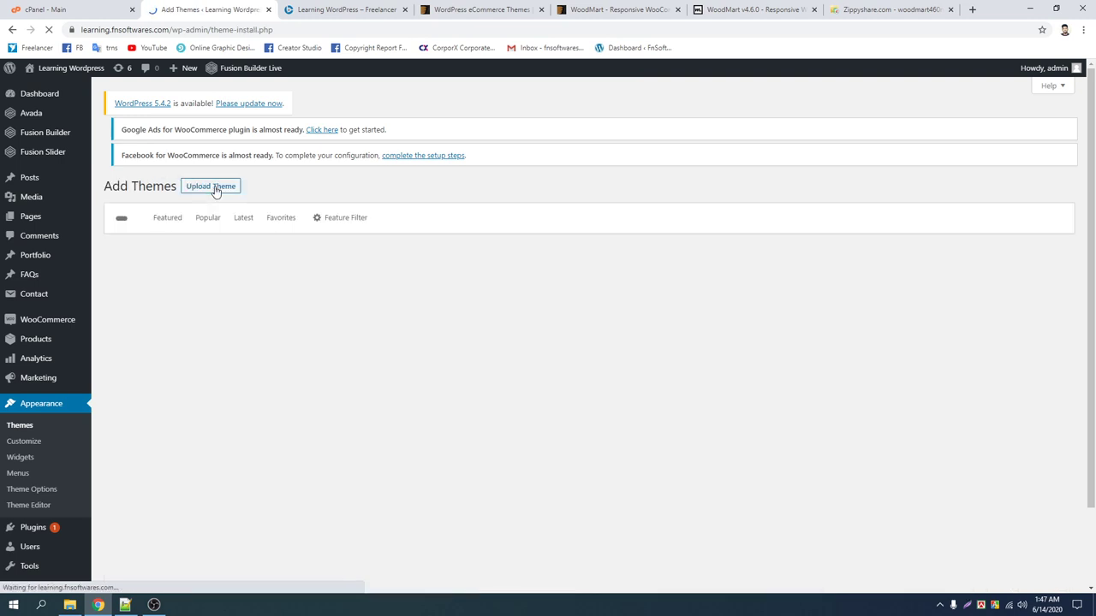
pyautogui.click(215, 138)
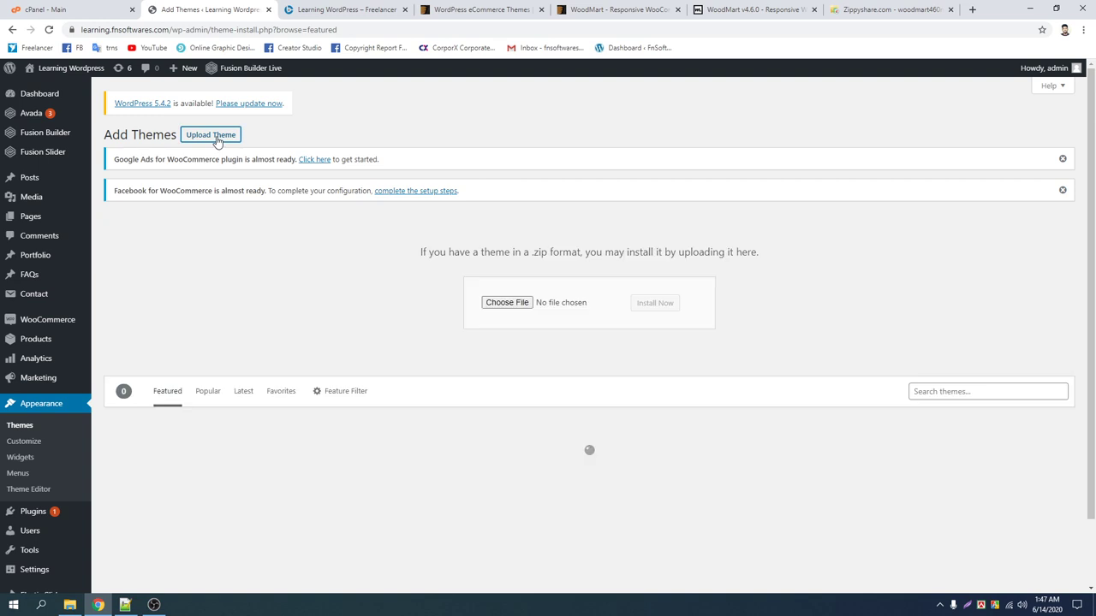
# Upload woodmart.zip from the extracted WoodMart Theme folder and install it as a theme
pyautogui.click(516, 306)
pyautogui.click(106, 291)
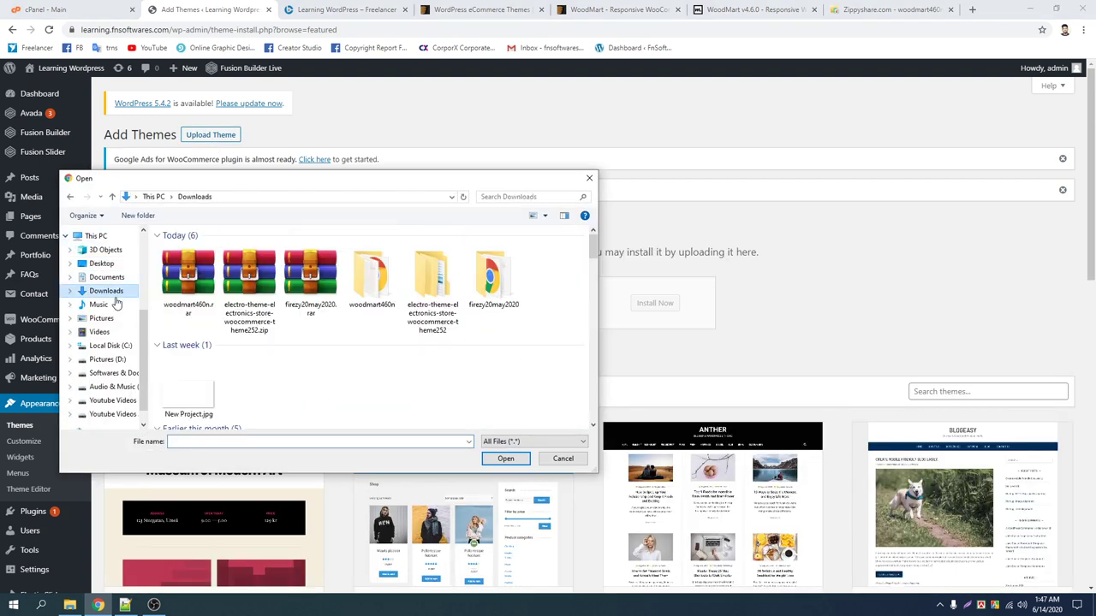
pyautogui.doubleClick(372, 275)
pyautogui.doubleClick(205, 249)
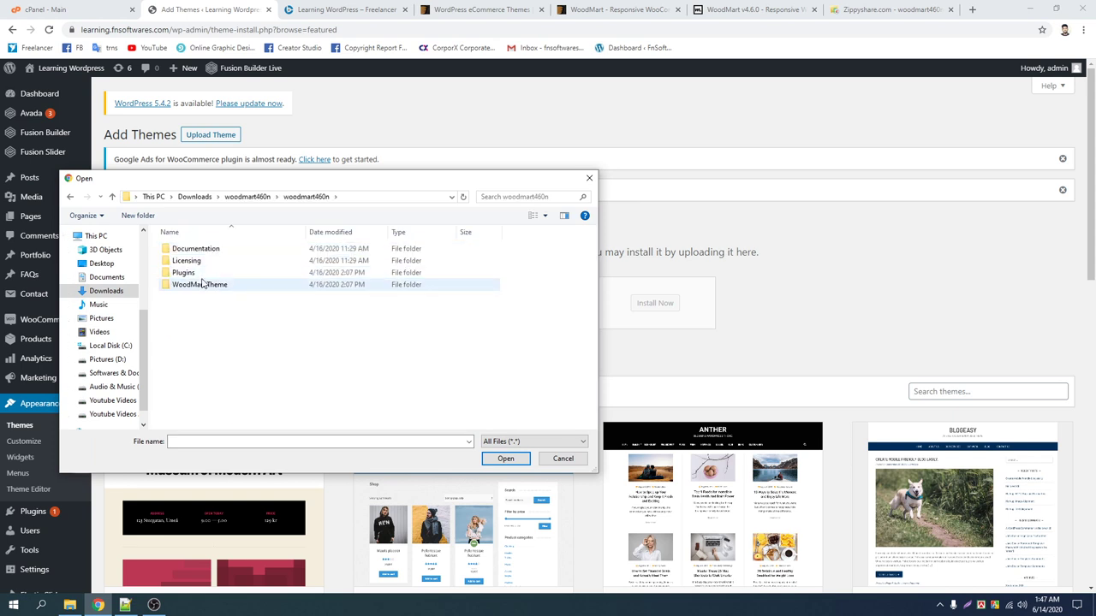
pyautogui.doubleClick(200, 284)
pyautogui.click(196, 251)
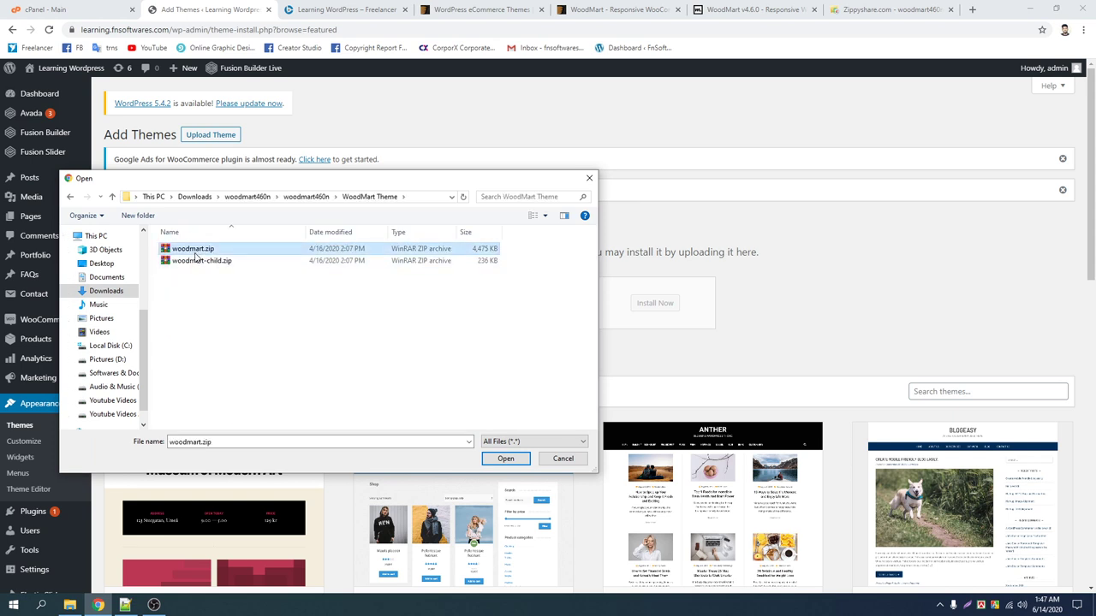
pyautogui.click(505, 459)
pyautogui.click(654, 306)
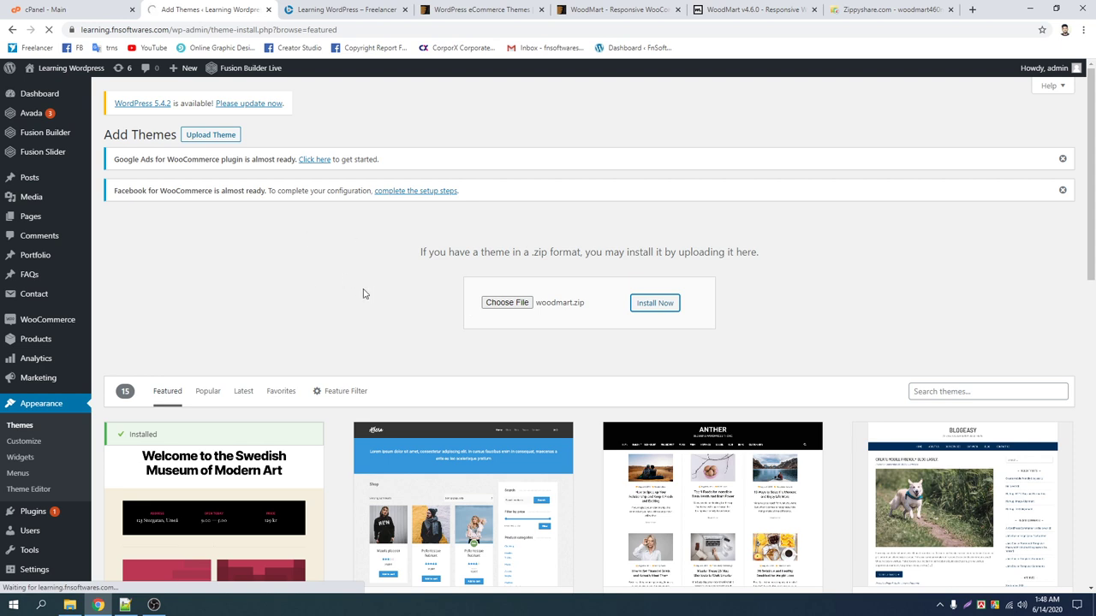
pyautogui.click(153, 604)
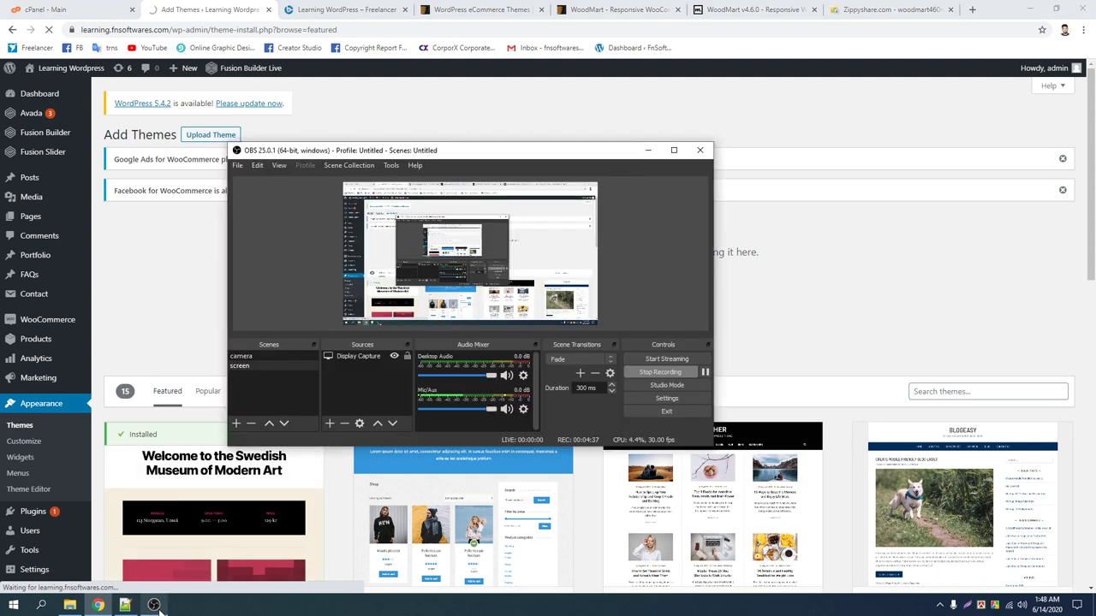
pyautogui.click(736, 369)
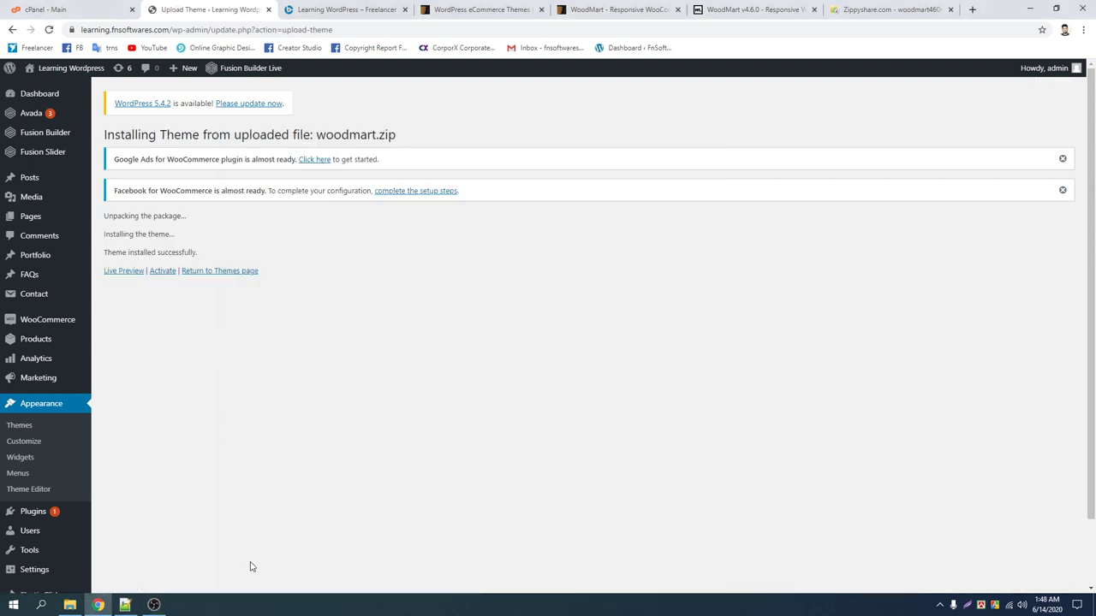
pyautogui.click(156, 605)
pyautogui.click(880, 317)
# Activate the newly installed WoodMart theme
pyautogui.click(163, 271)
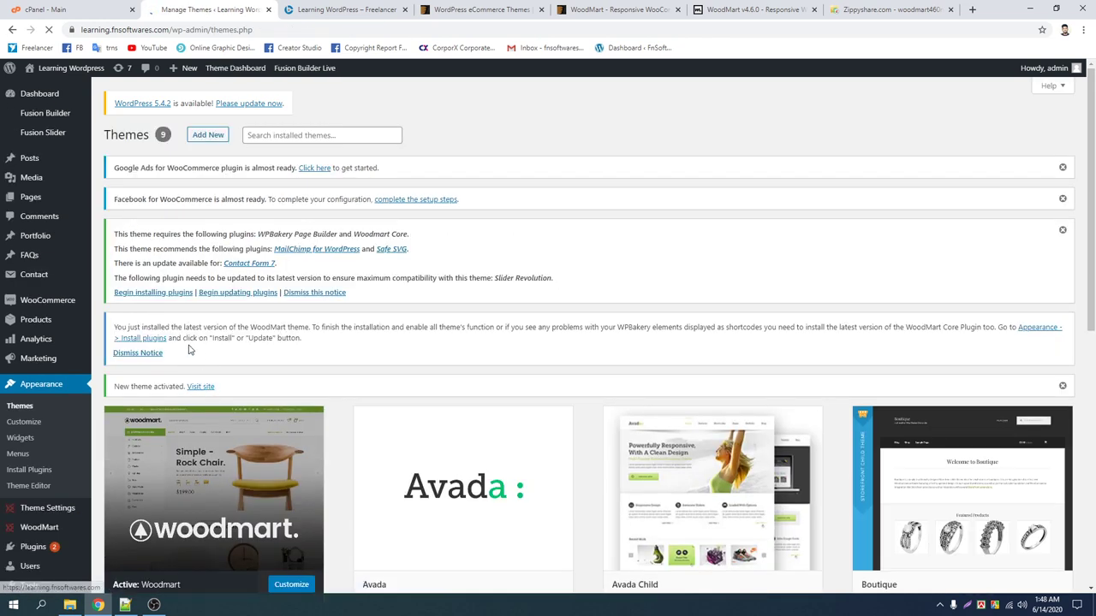
# Upload woodmart-child.zip from the WoodMart Theme folder, install it as a theme and activate the child theme
pyautogui.click(209, 137)
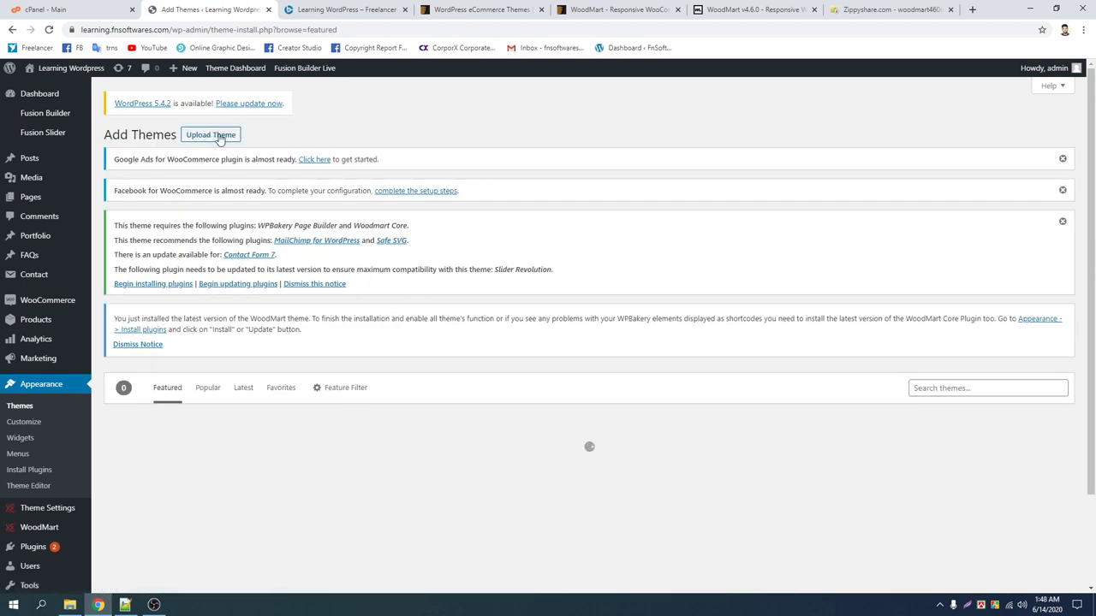
pyautogui.click(218, 139)
pyautogui.click(511, 458)
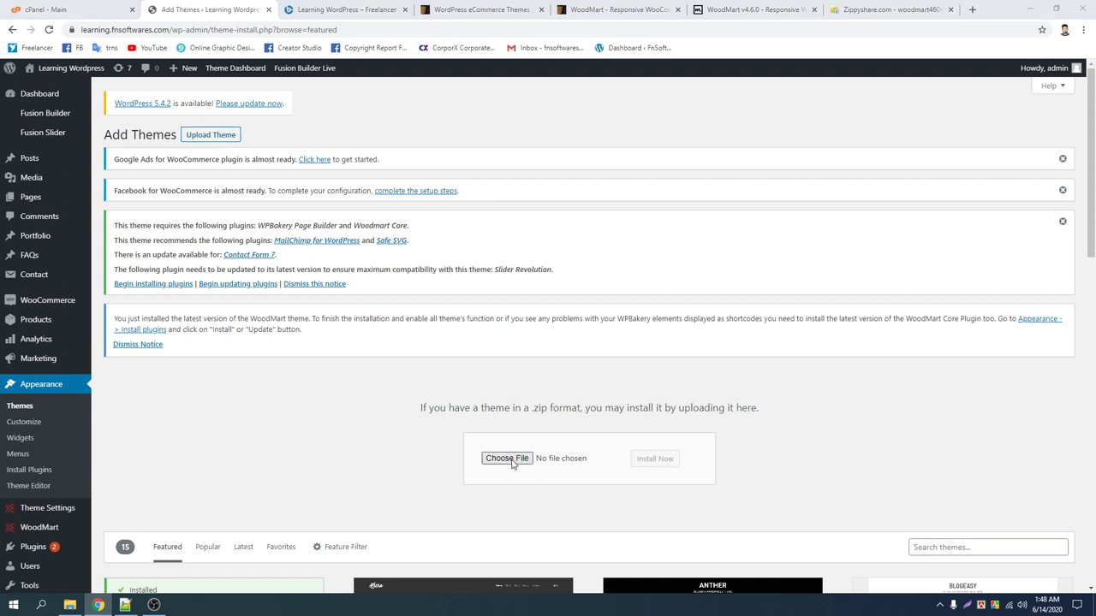
pyautogui.click(227, 268)
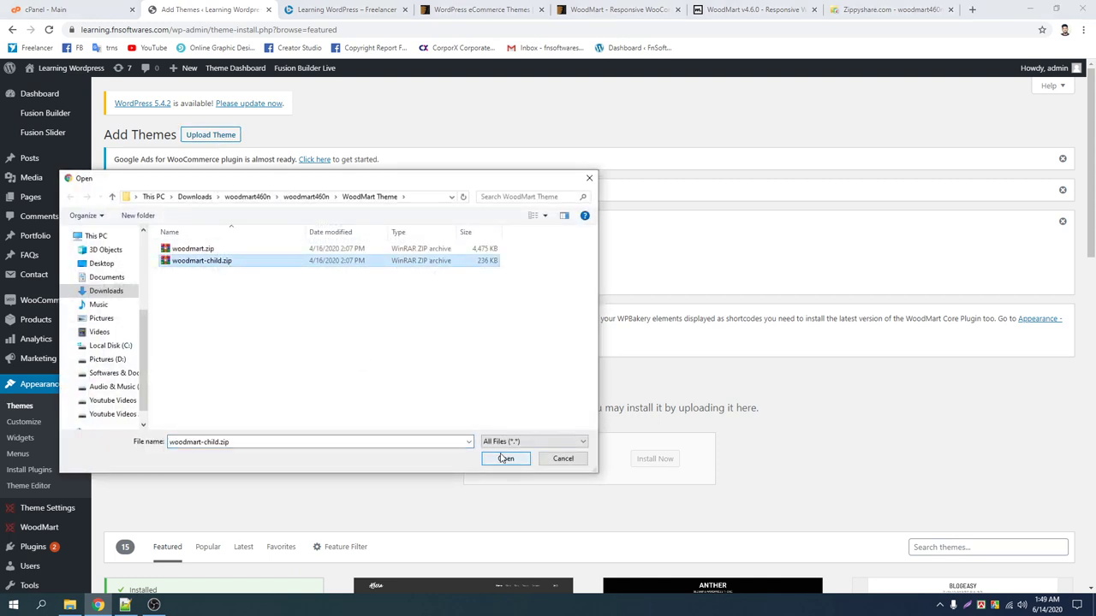
pyautogui.click(505, 459)
pyautogui.click(658, 459)
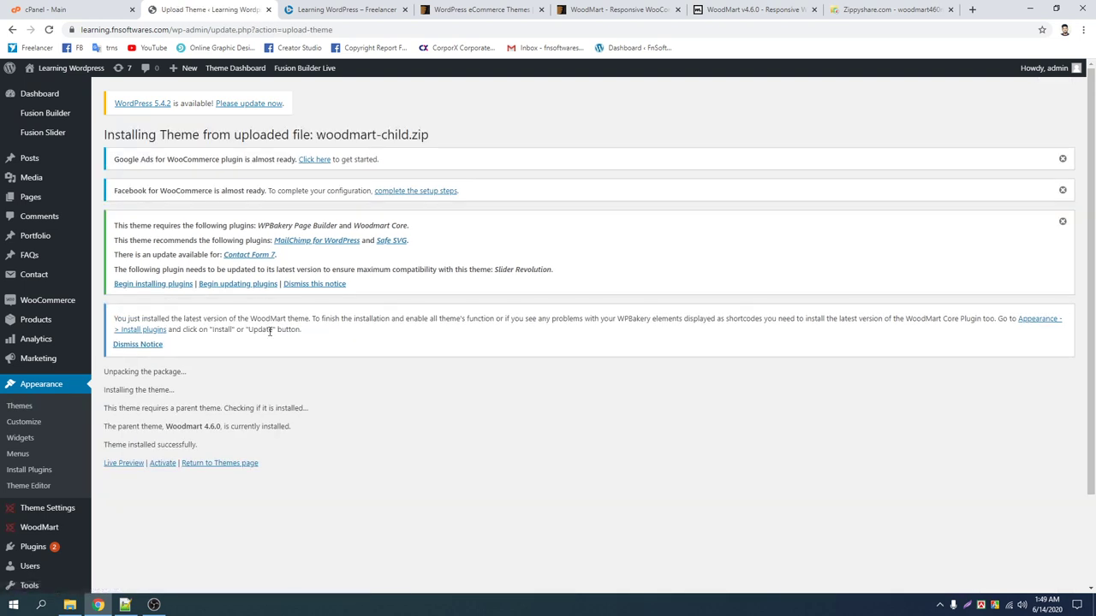
pyautogui.click(163, 463)
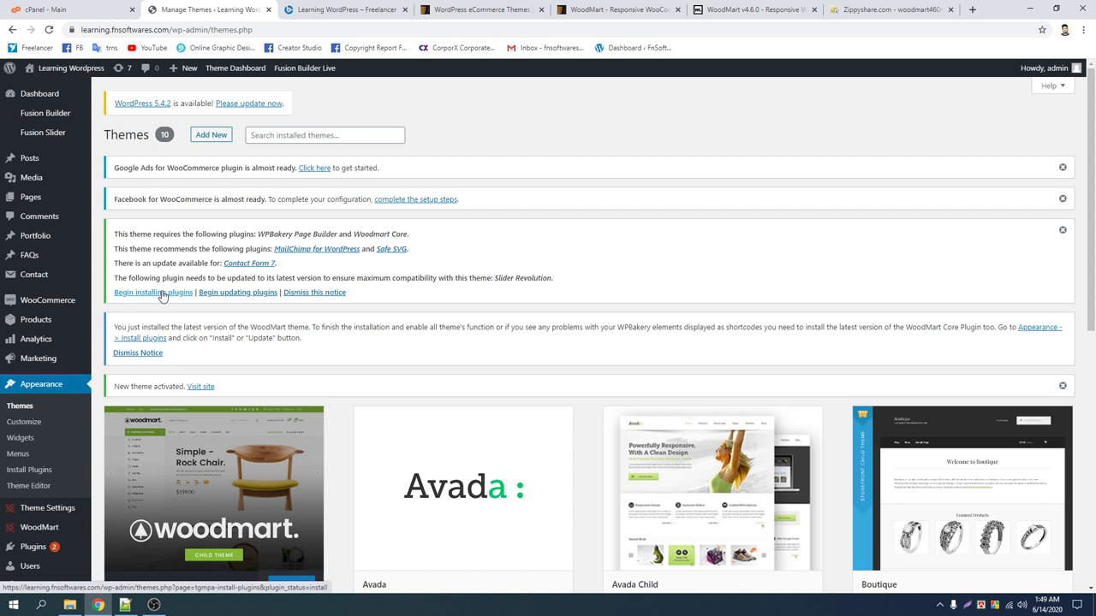
# Return to the admin dashboard and open the list of installed plugins in a new browser tab
pyautogui.click(27, 96)
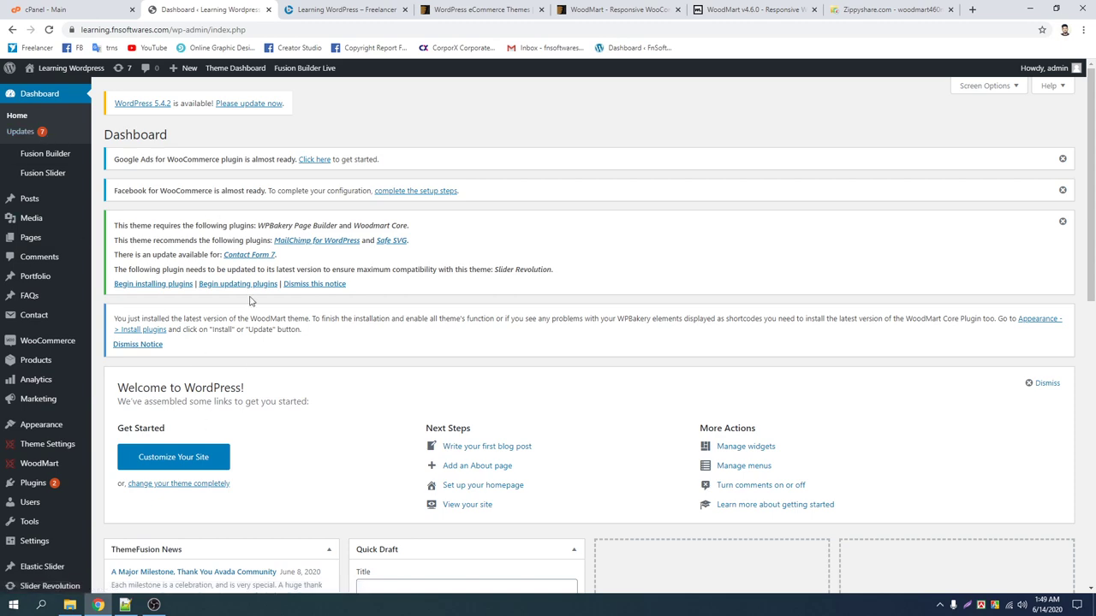
pyautogui.scroll(-2, 206, 244)
pyautogui.scroll(2, 205, 244)
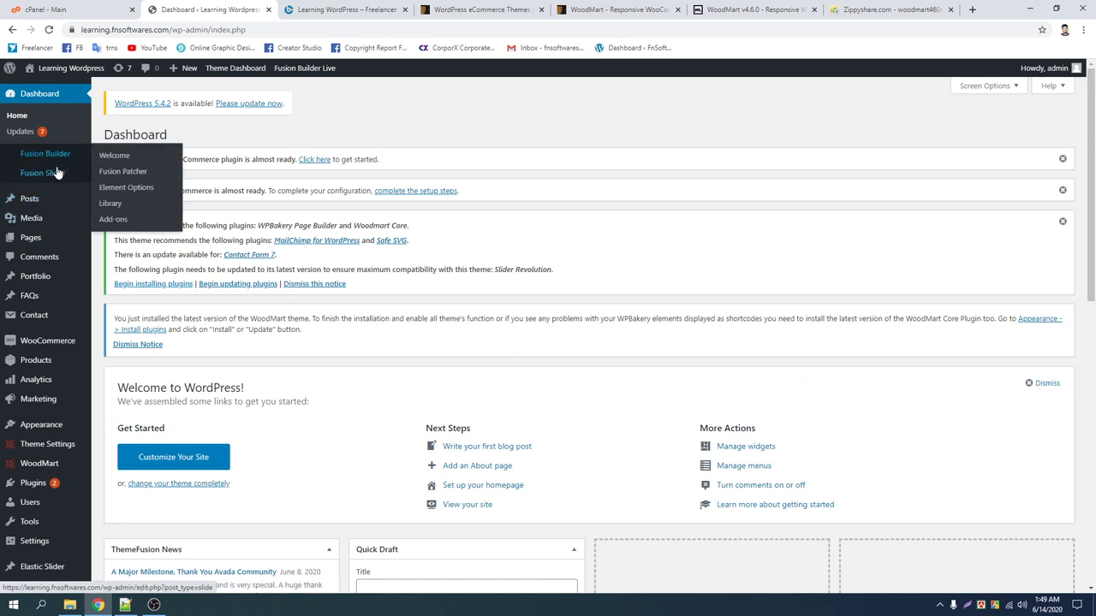
pyautogui.moveTo(49, 180)
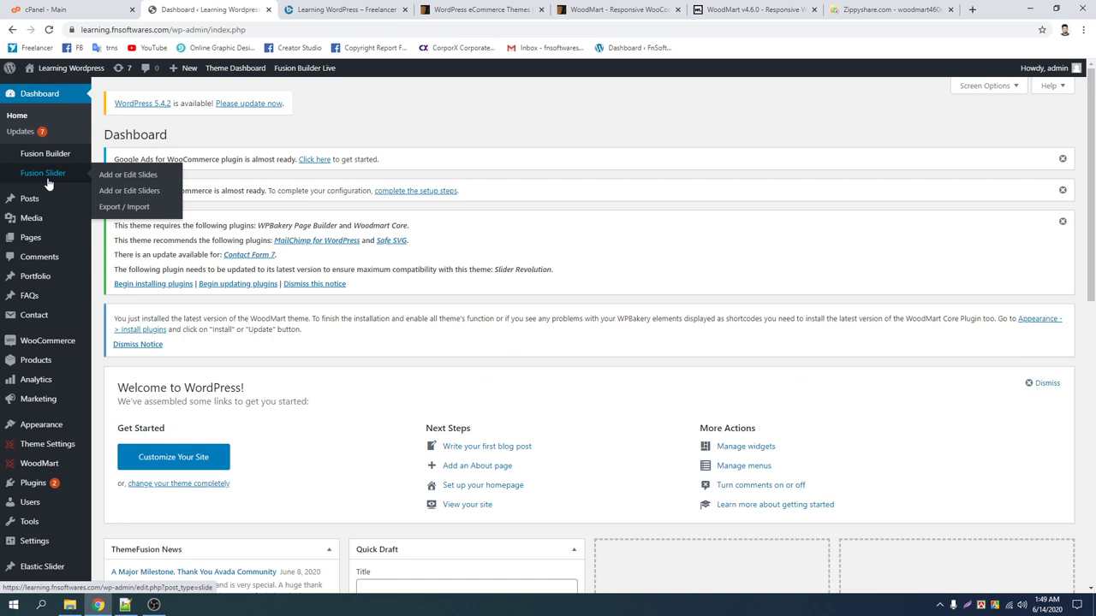
pyautogui.moveTo(51, 484)
pyautogui.rightClick(116, 486)
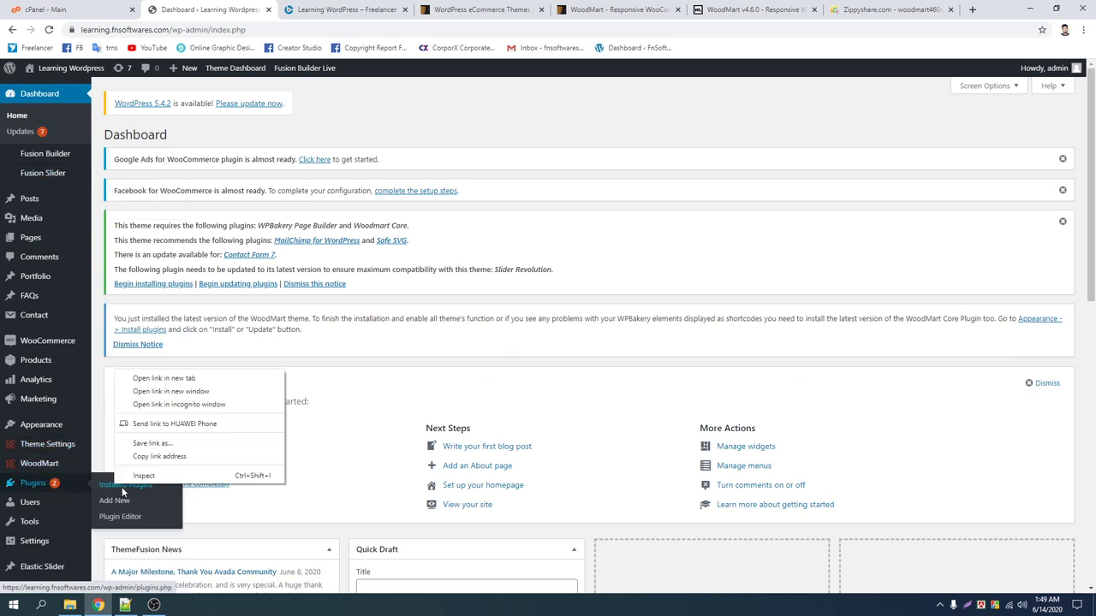
pyautogui.click(164, 377)
pyautogui.click(306, 10)
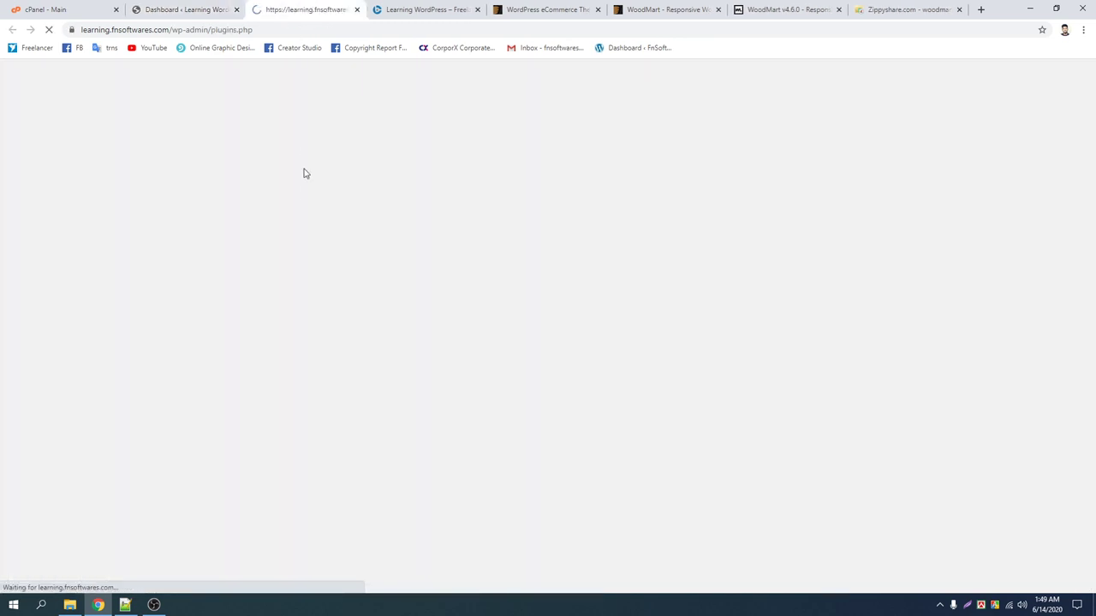
# Deactivate the Fusion Builder plugin and delete it together with its data
pyautogui.scroll(-3, 263, 308)
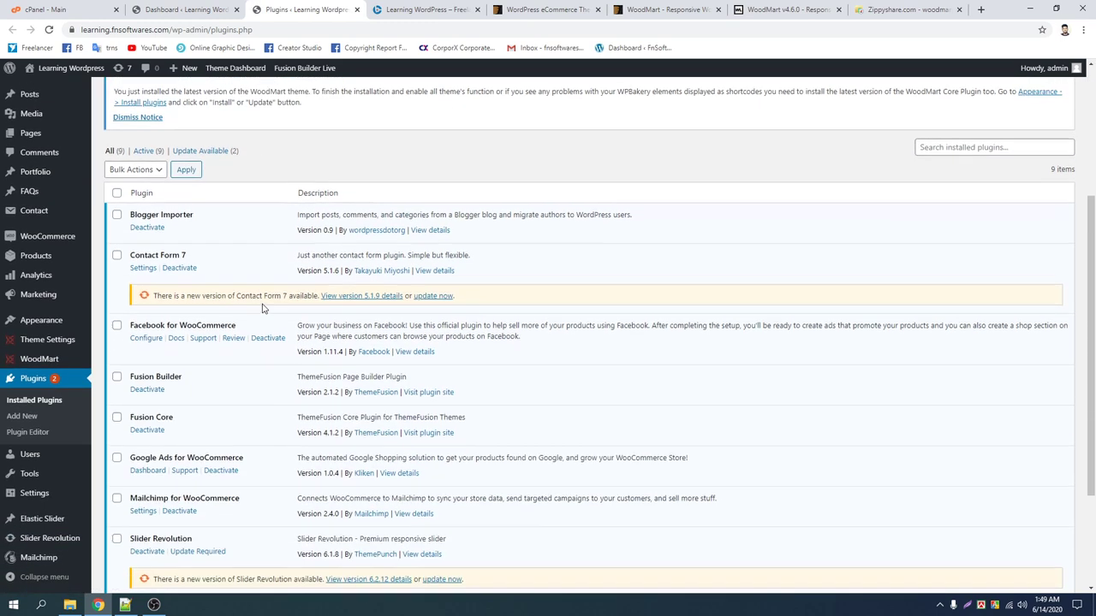
pyautogui.scroll(-2, 265, 309)
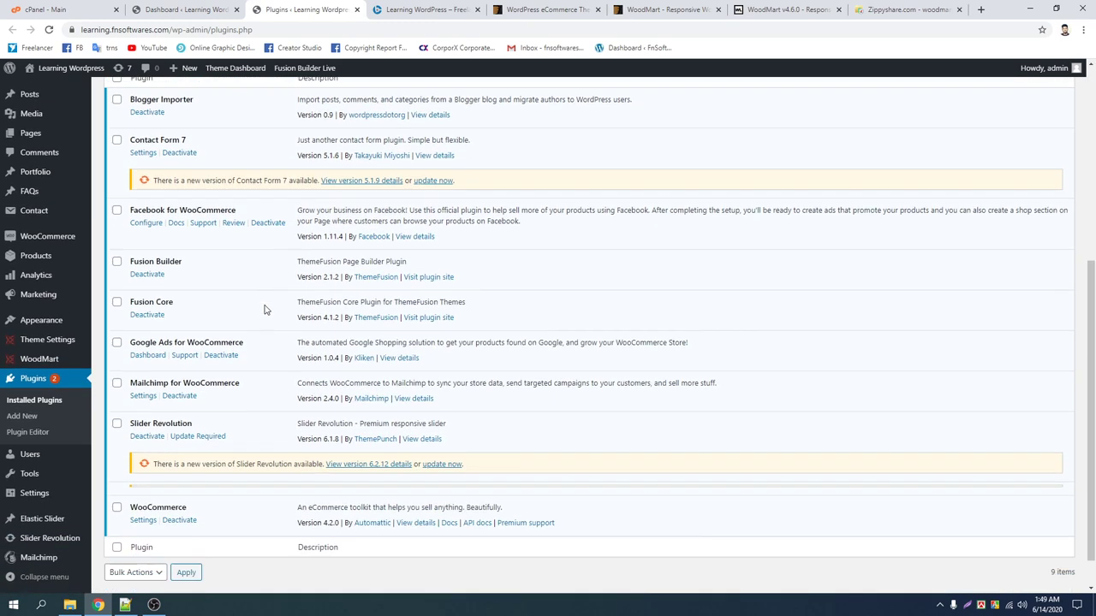
pyautogui.click(147, 275)
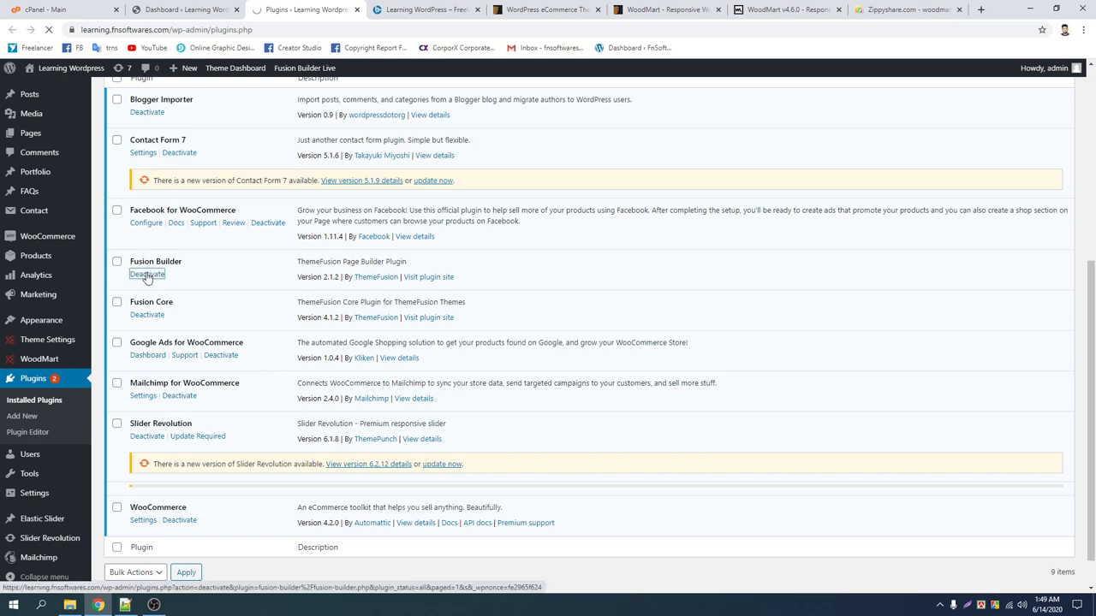
pyautogui.scroll(-5, 148, 276)
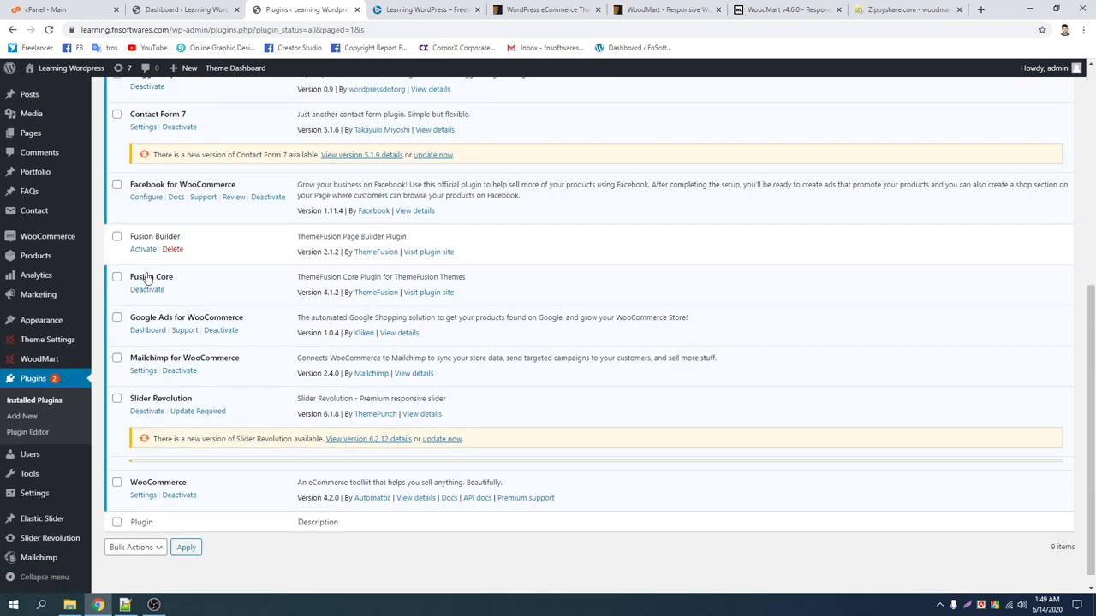
pyautogui.click(171, 249)
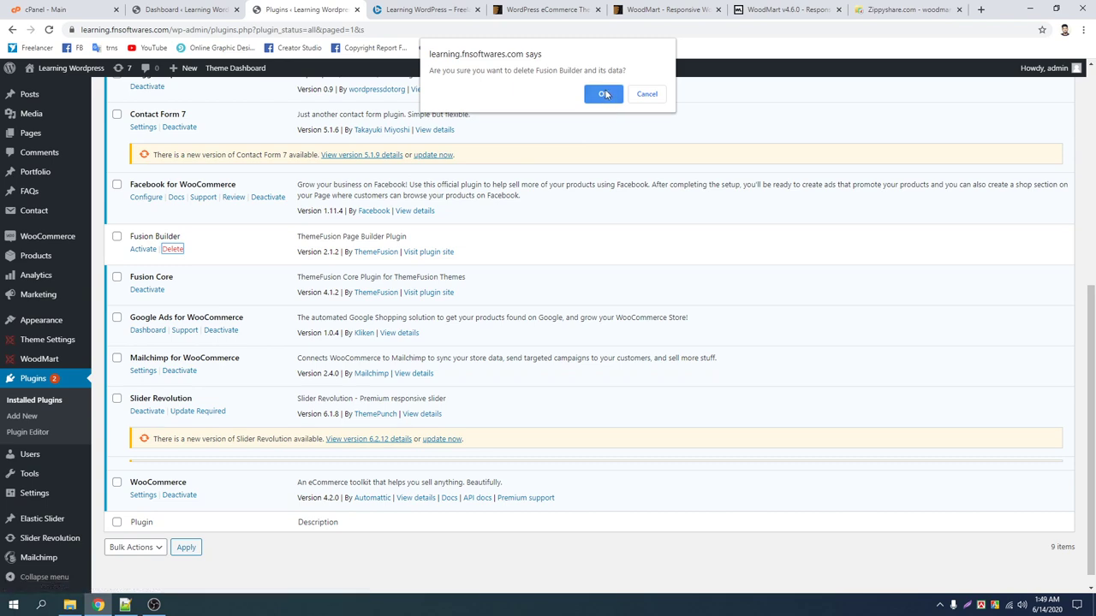
pyautogui.click(603, 93)
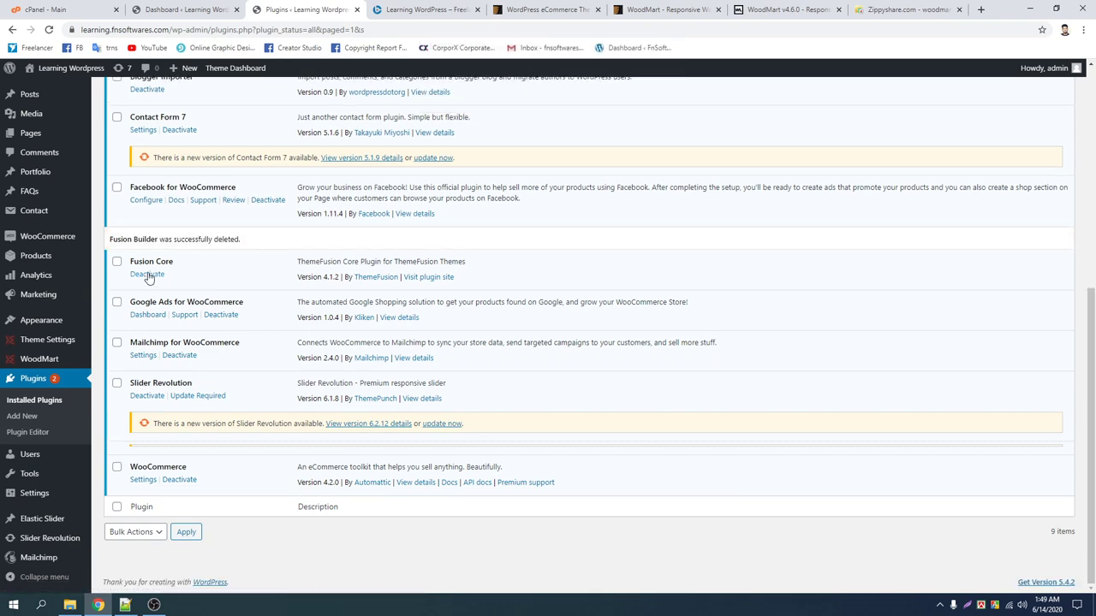
# Deactivate the Fusion Core plugin and delete it together with its data
pyautogui.click(147, 274)
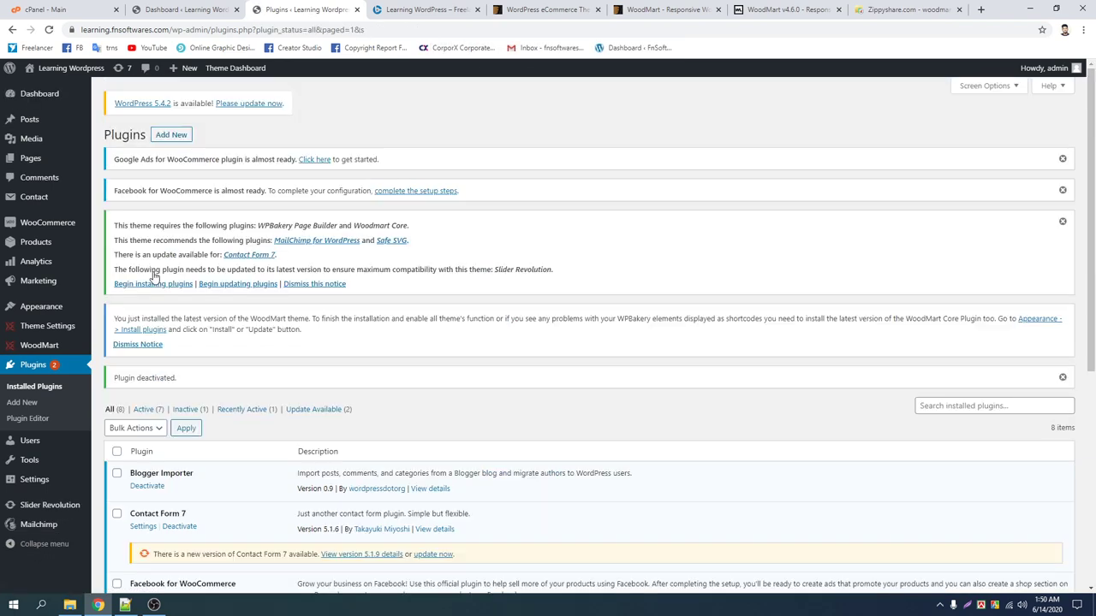
pyautogui.scroll(-3, 155, 276)
pyautogui.click(172, 363)
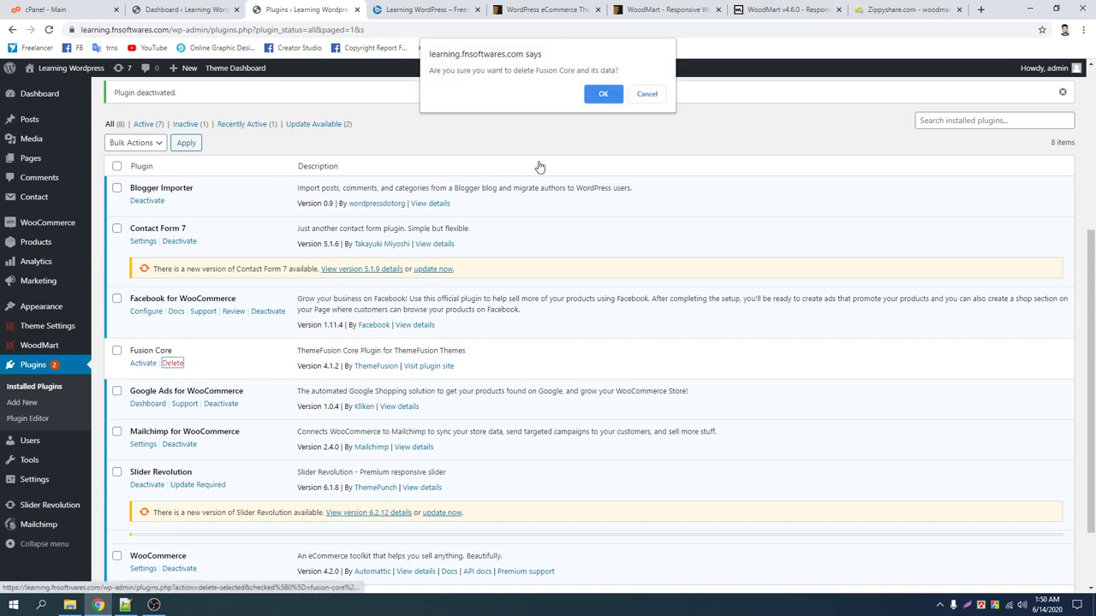
pyautogui.click(602, 93)
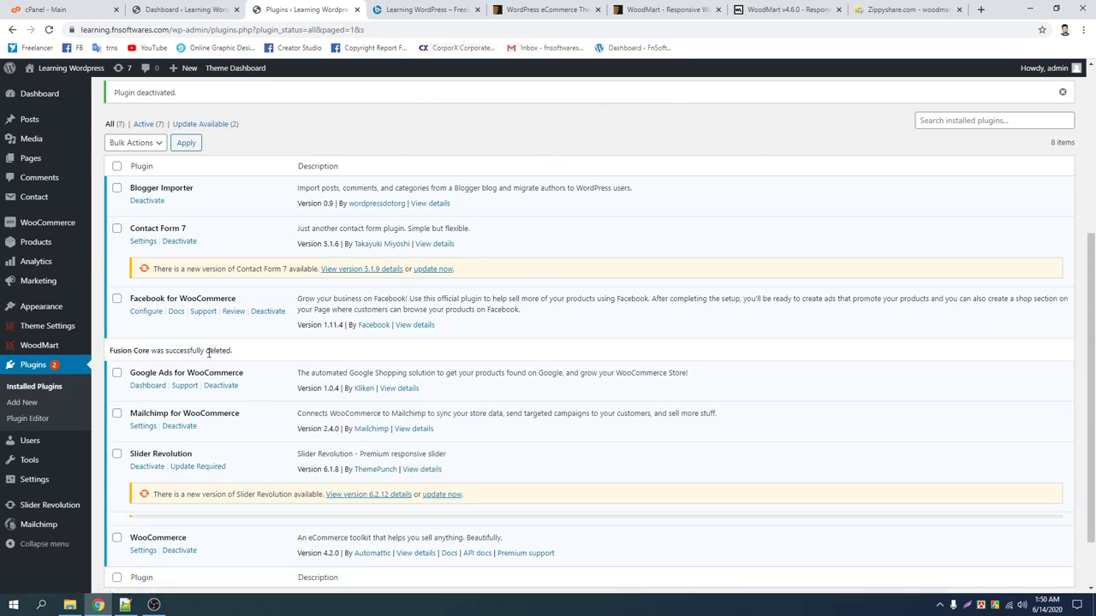
# Review the theme's notice about required and recommended plugins and open its required-plugins installer
pyautogui.scroll(3, 207, 352)
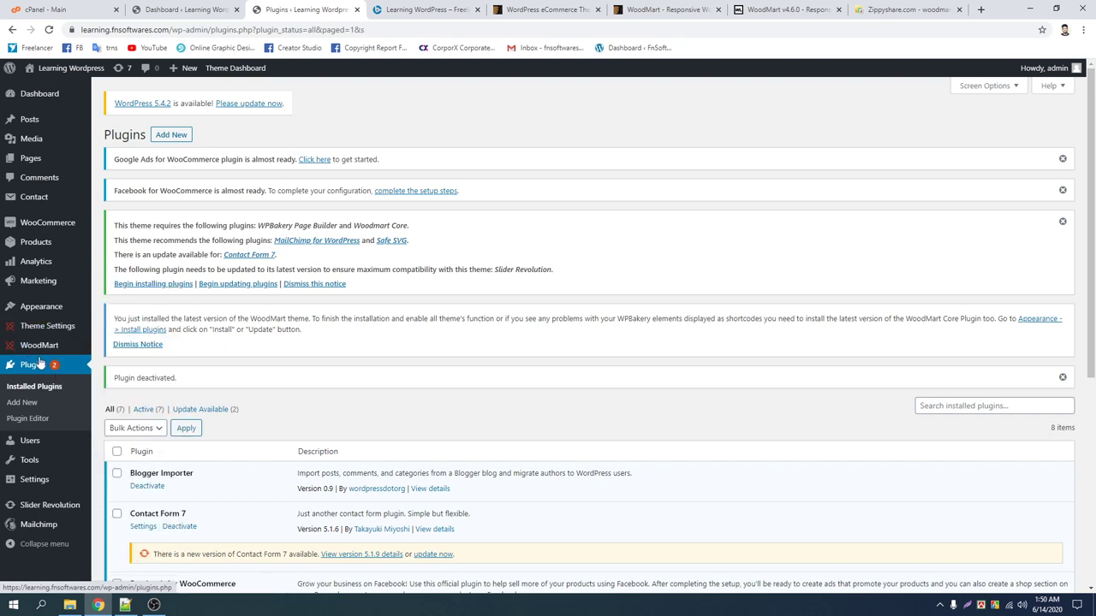
pyautogui.moveTo(56, 317)
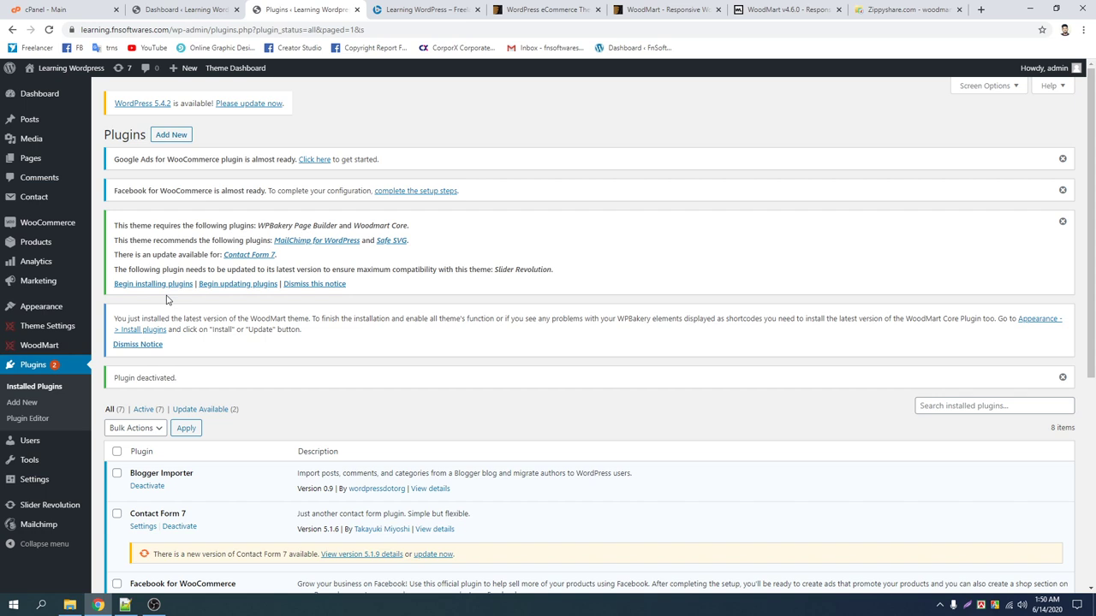
pyautogui.moveTo(116, 225); pyautogui.dragTo(494, 268)
pyautogui.click(494, 268)
pyautogui.click(149, 286)
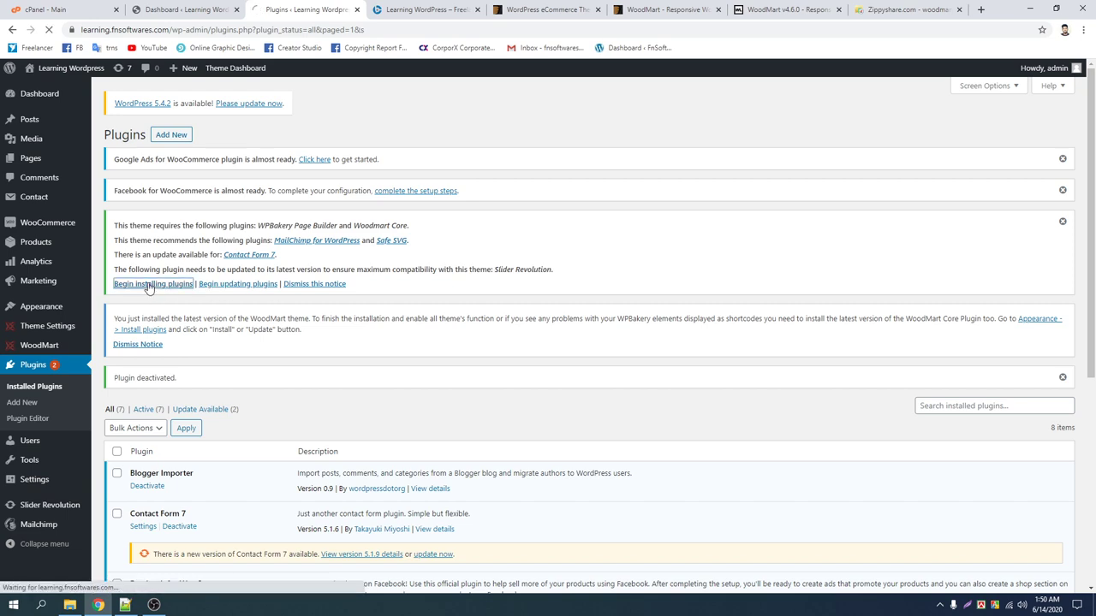
pyautogui.scroll(-4, 163, 257)
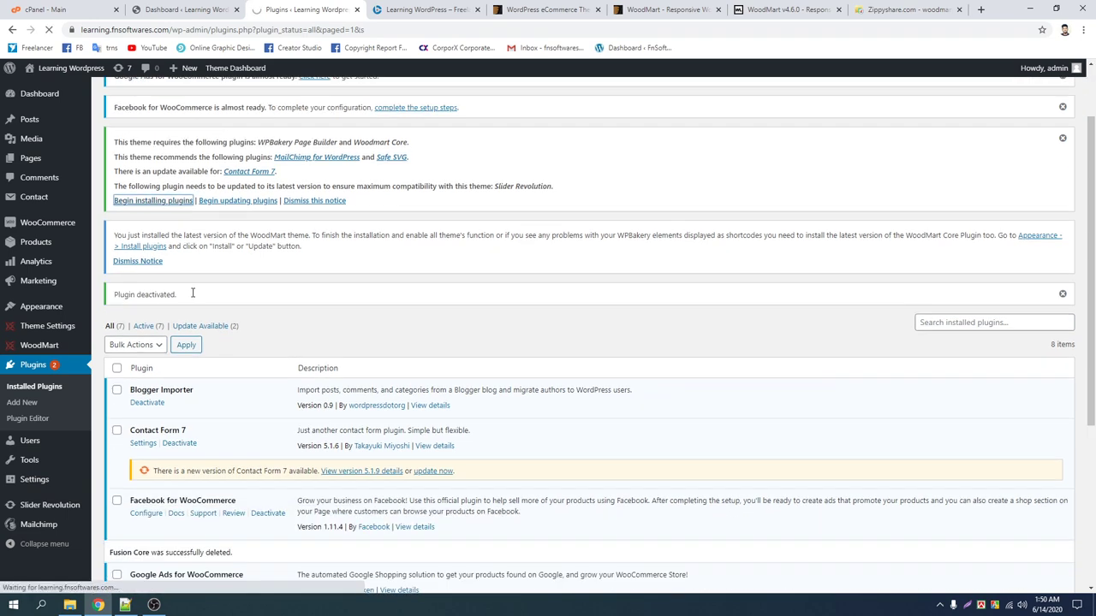
pyautogui.scroll(3, 152, 511)
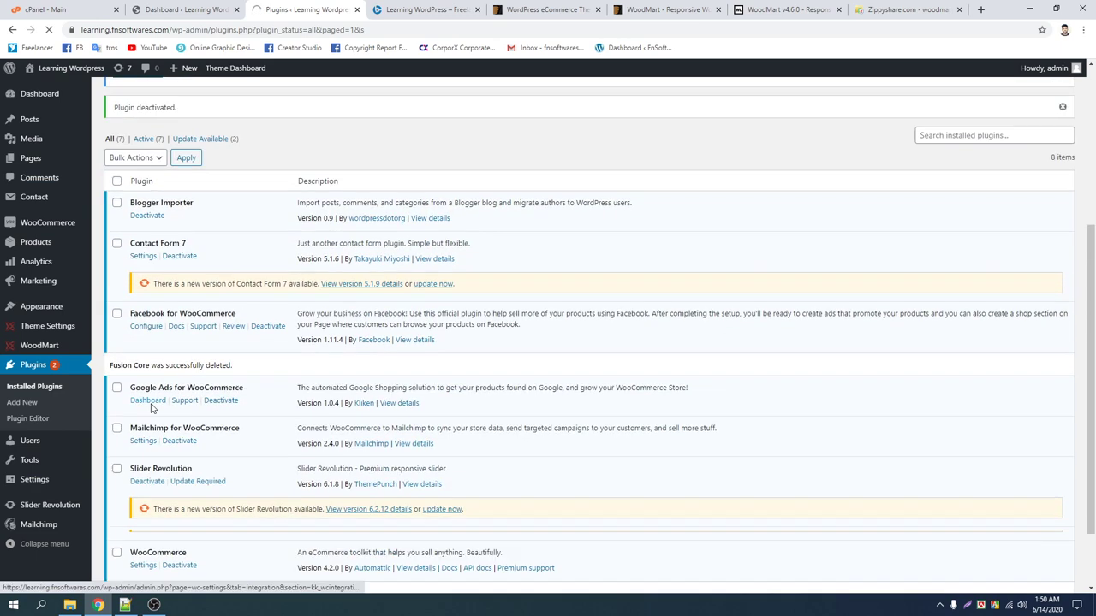
pyautogui.click(116, 339)
pyautogui.click(134, 314)
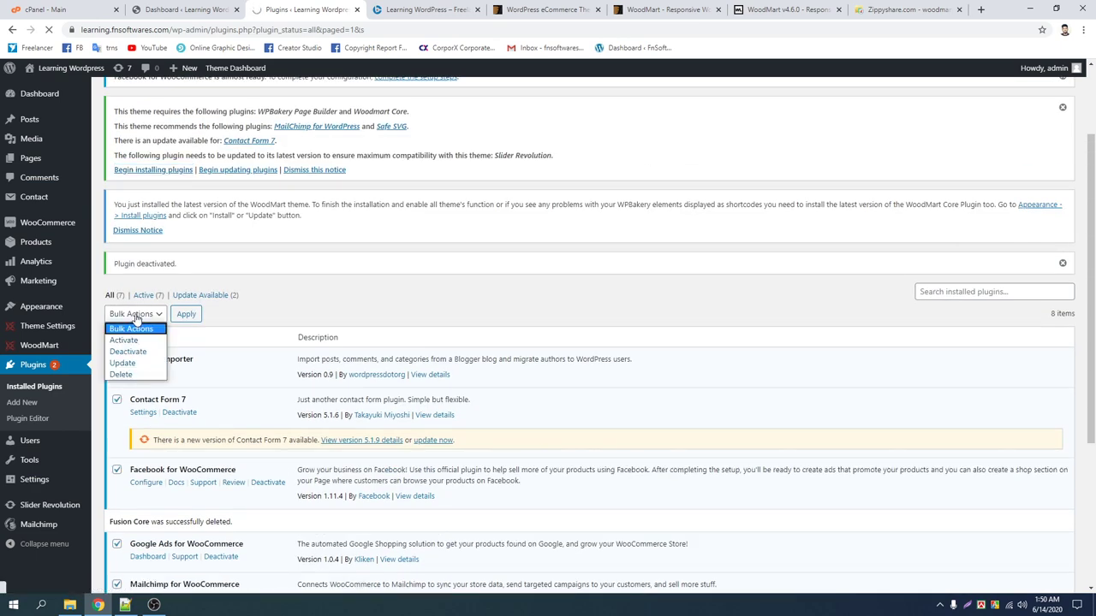
pyautogui.click(134, 314)
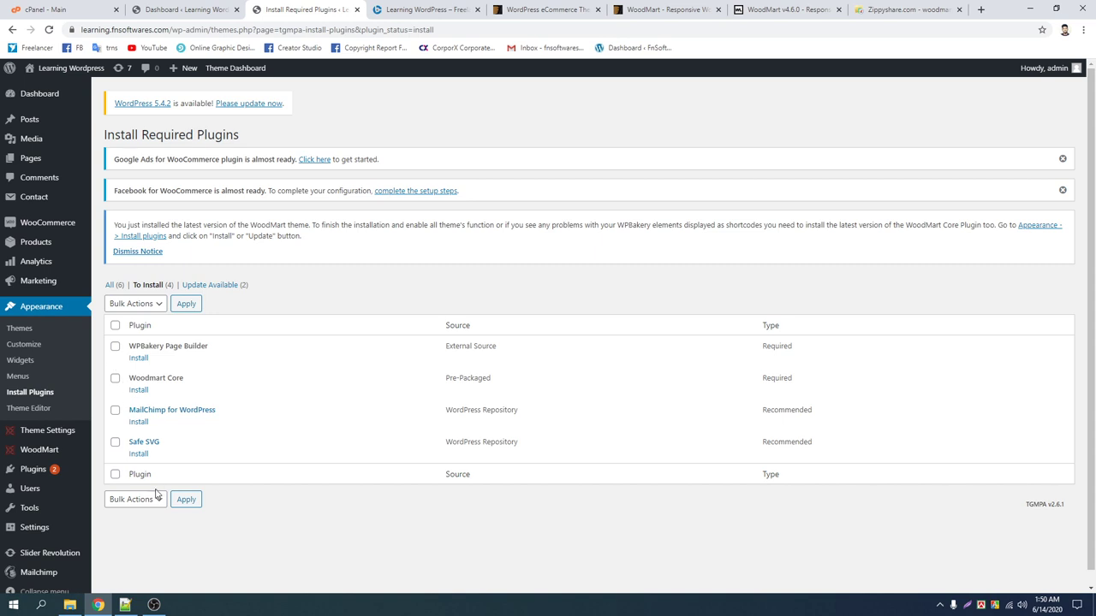
# Install the required WPBakery Page Builder and Woodmart Core plugins, returning to the required plugins list after each
pyautogui.click(138, 359)
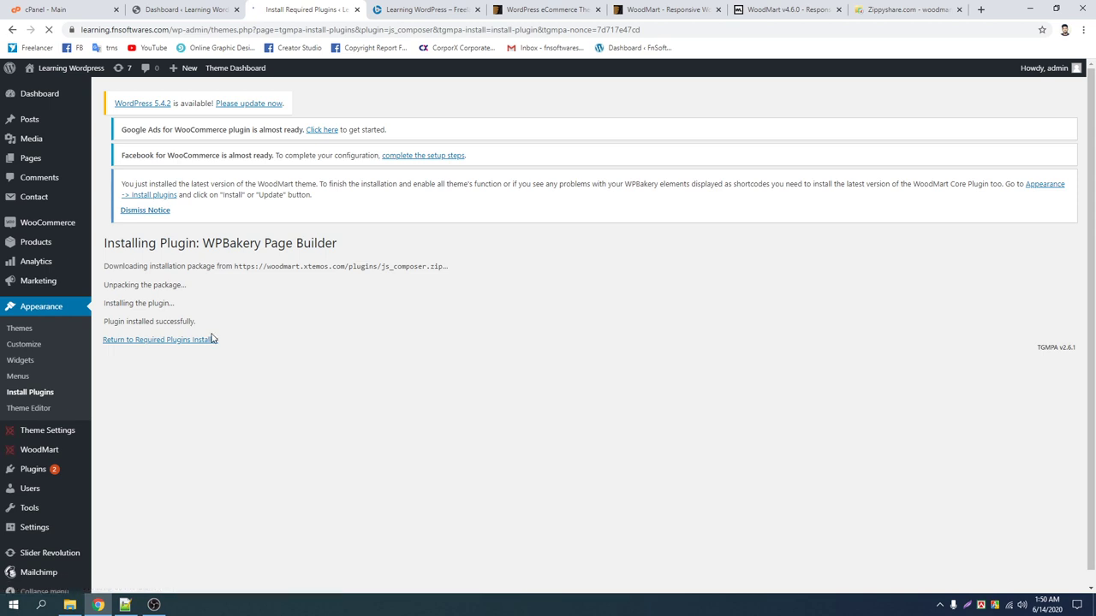
pyautogui.click(160, 354)
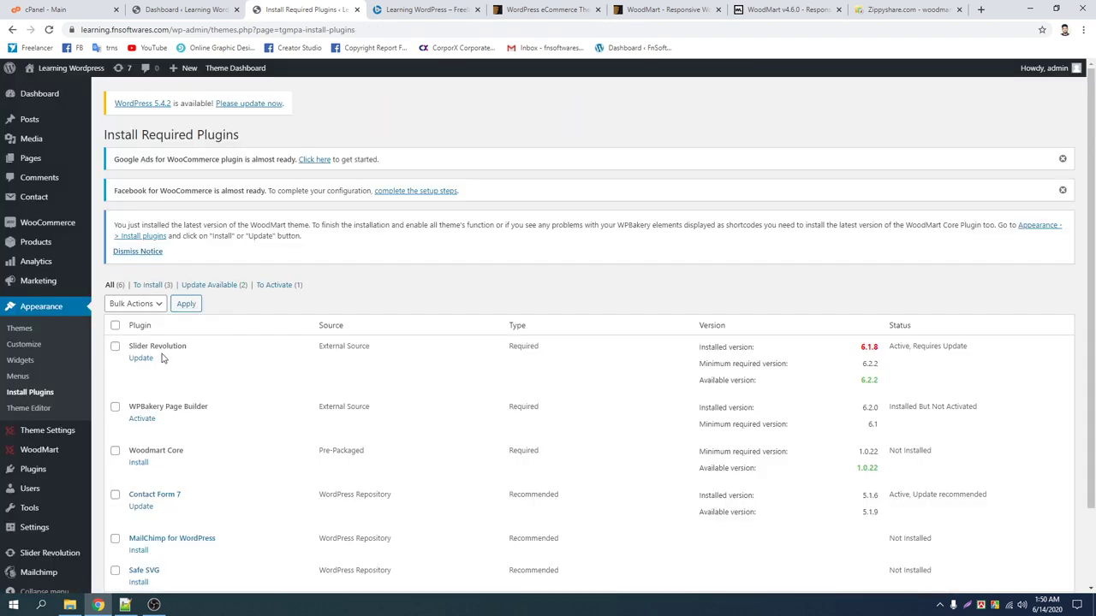
pyautogui.scroll(-1, 163, 358)
pyautogui.scroll(-1, 163, 358)
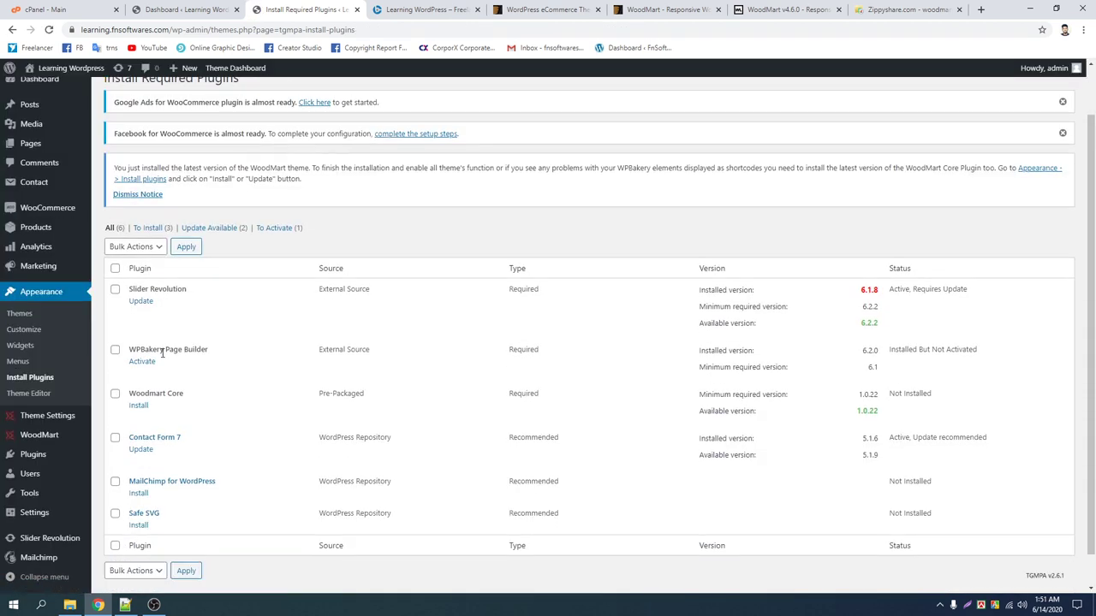
pyautogui.click(139, 405)
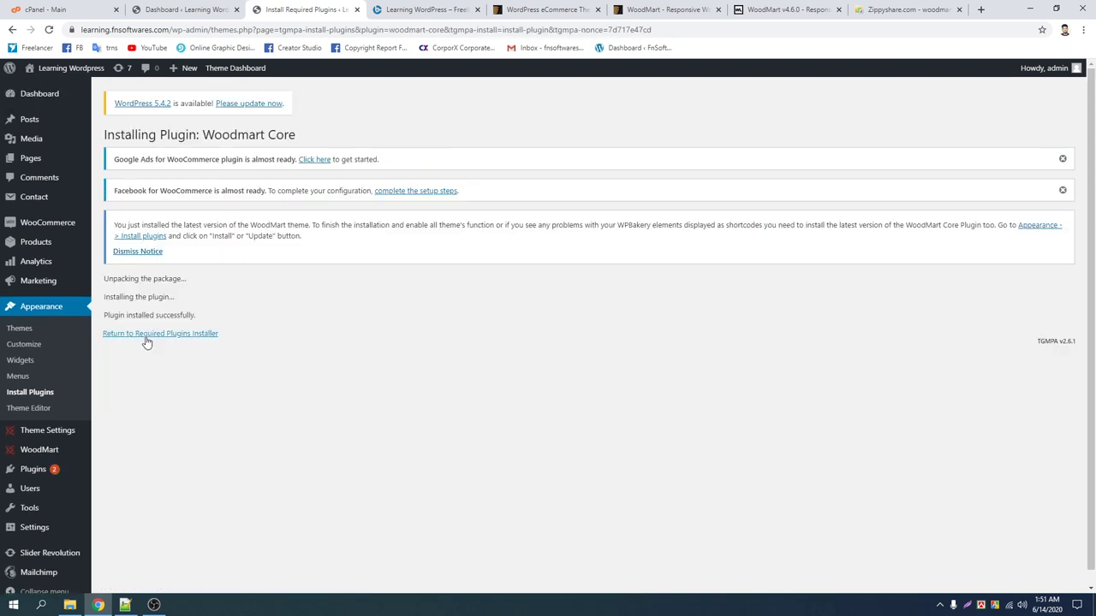
pyautogui.click(147, 336)
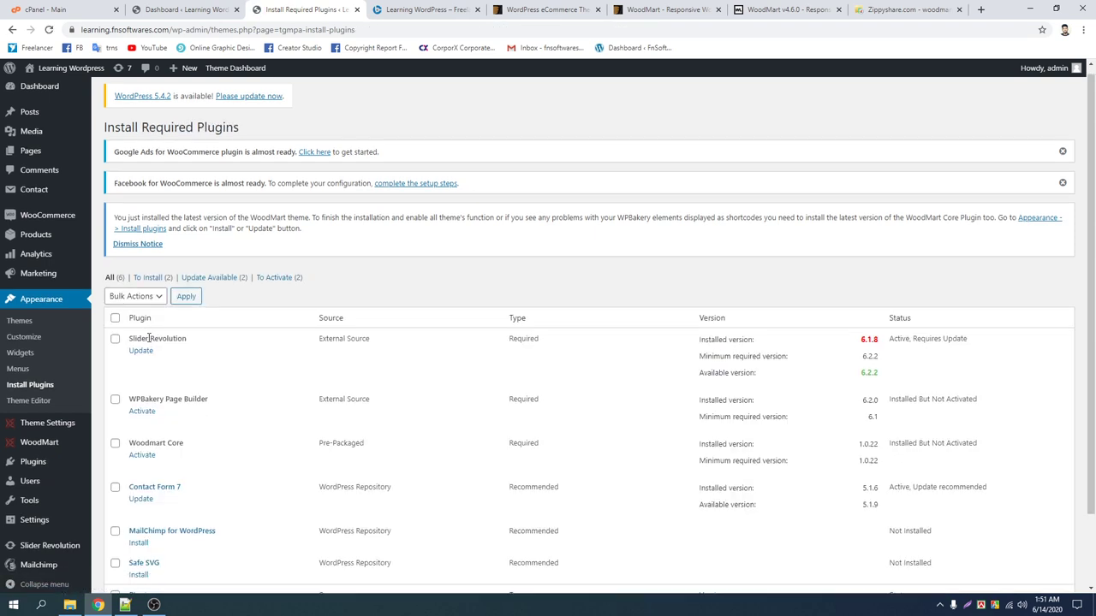
# Install the recommended MailChimp for WordPress and Safe SVG plugins from the required plugins list
pyautogui.scroll(-1, 151, 381)
pyautogui.click(140, 460)
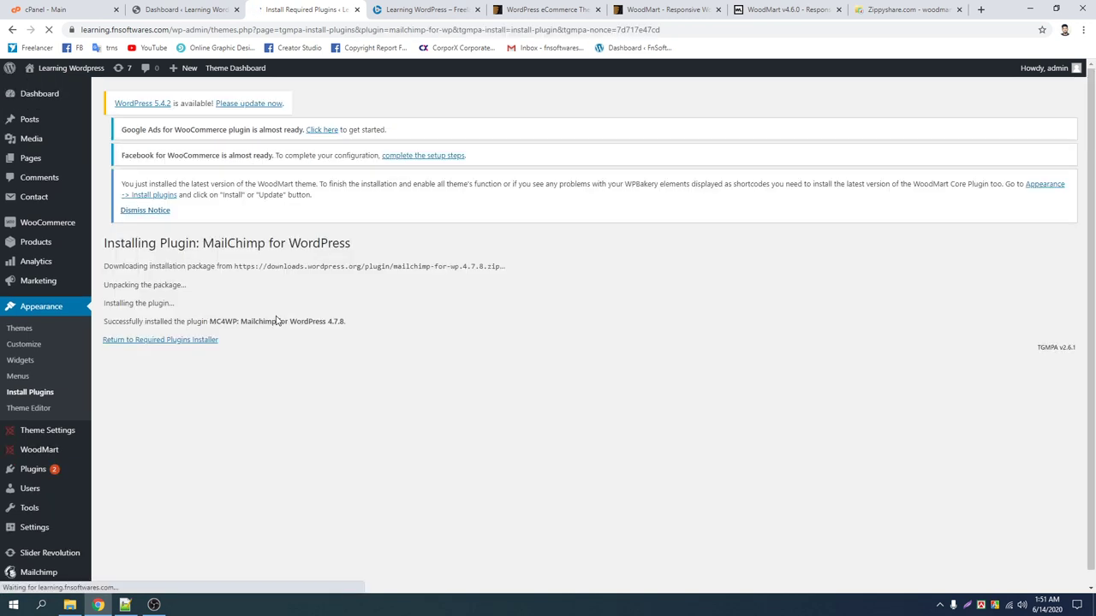
pyautogui.click(176, 353)
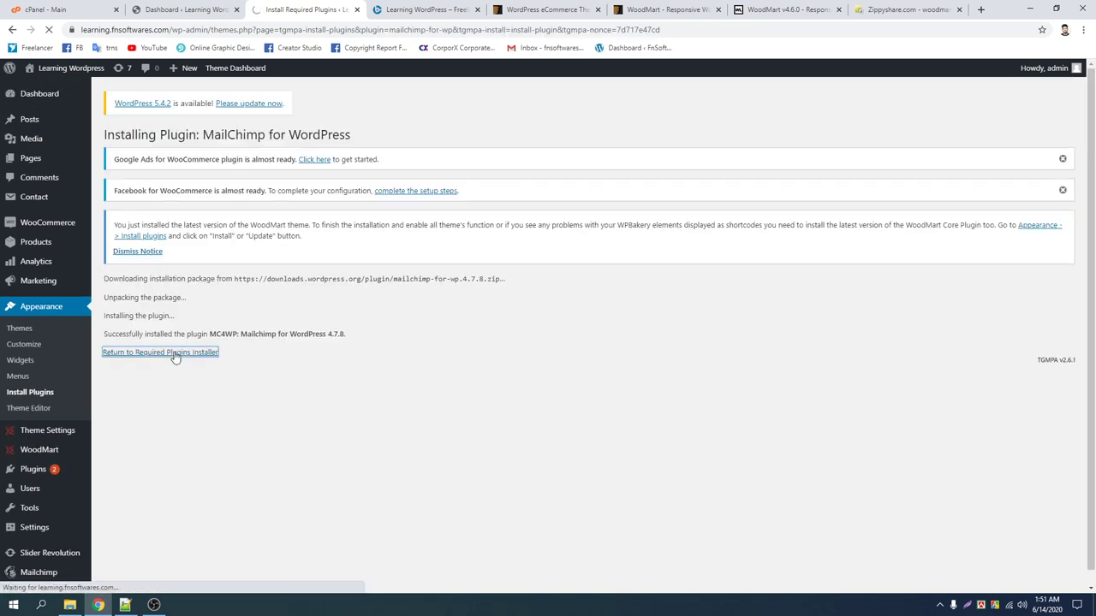
pyautogui.scroll(-2, 174, 356)
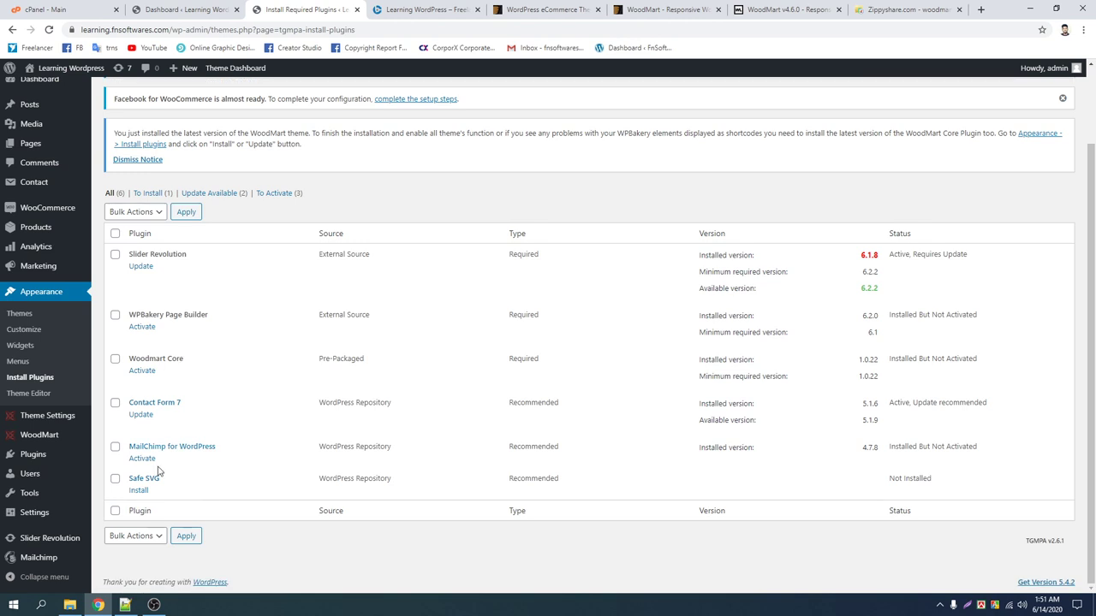
pyautogui.click(140, 490)
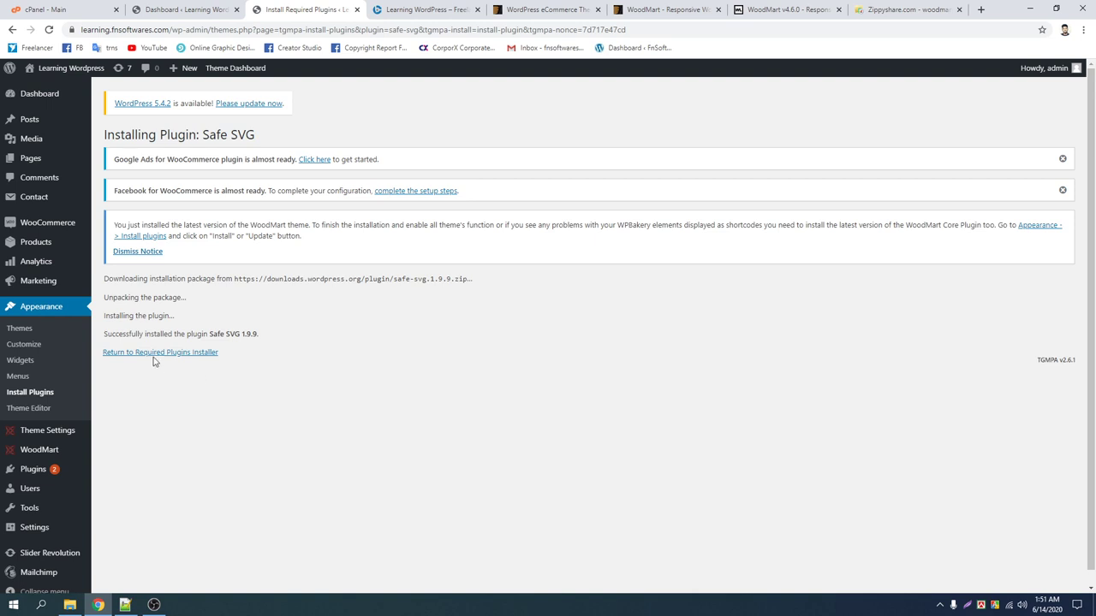
# Return to the required plugins list, select all listed plugins and bulk activate them
pyautogui.click(155, 352)
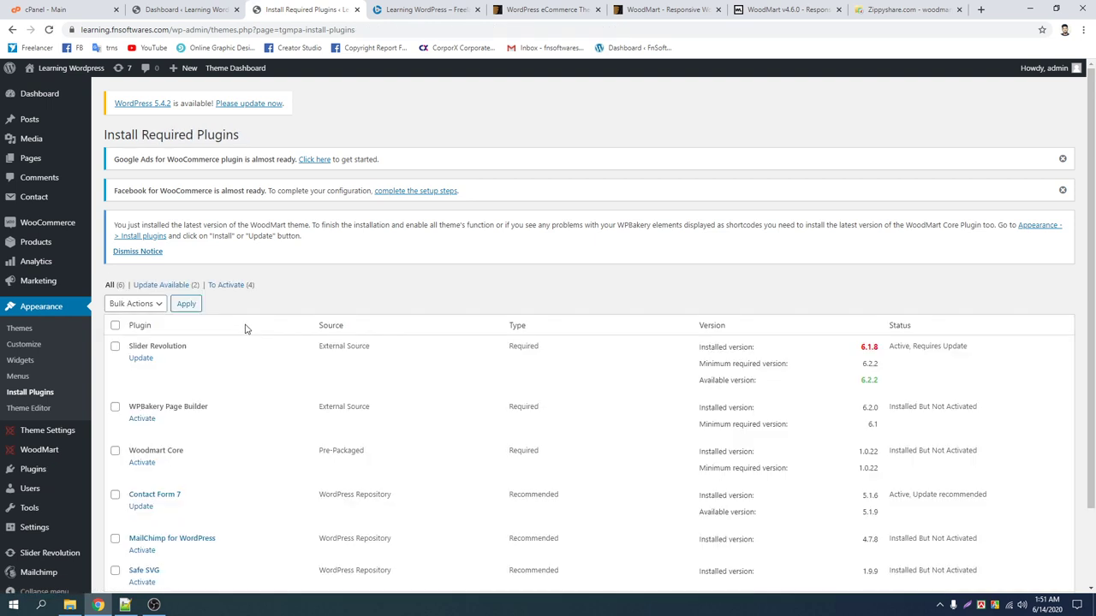
pyautogui.scroll(-1, 196, 332)
pyautogui.click(114, 233)
pyautogui.click(128, 212)
pyautogui.click(133, 261)
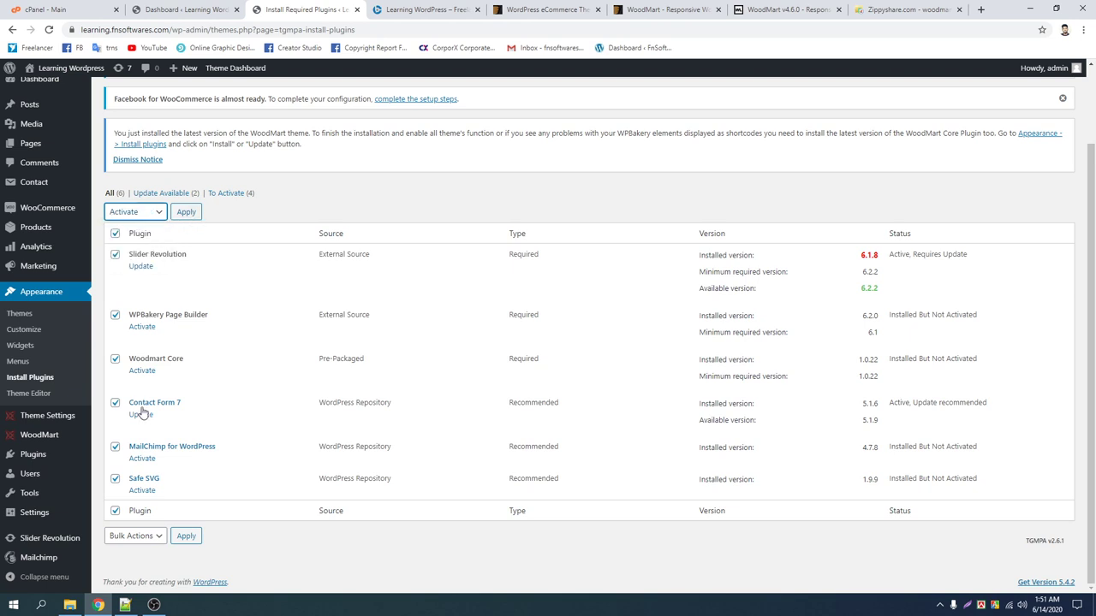
pyautogui.click(187, 212)
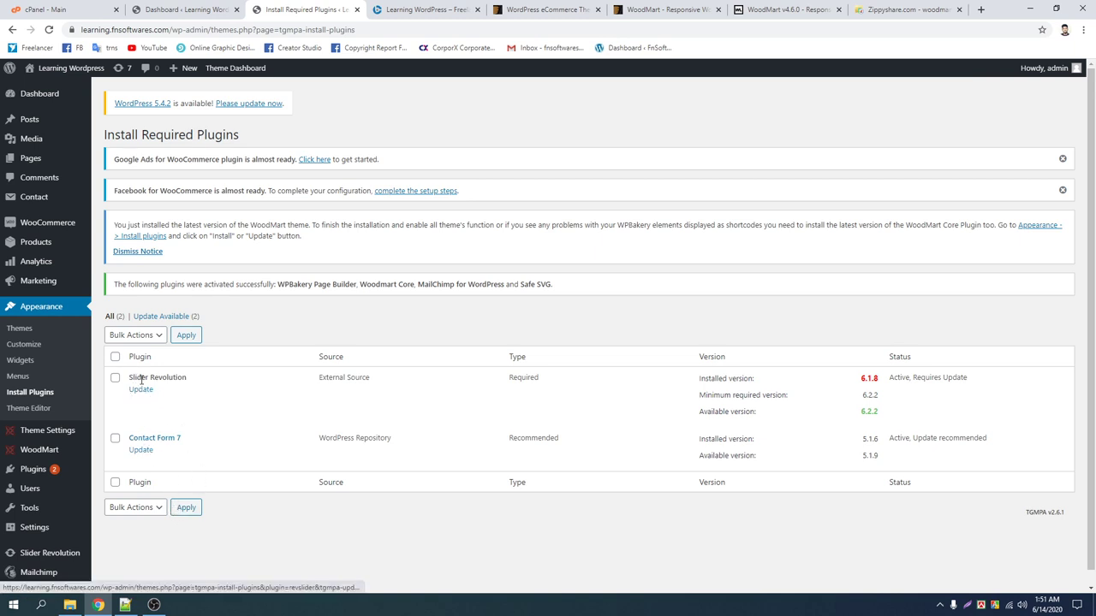
# Update the Slider Revolution plugin, and update Contact Form 7 through the dashboard's plugin update notice
pyautogui.click(138, 391)
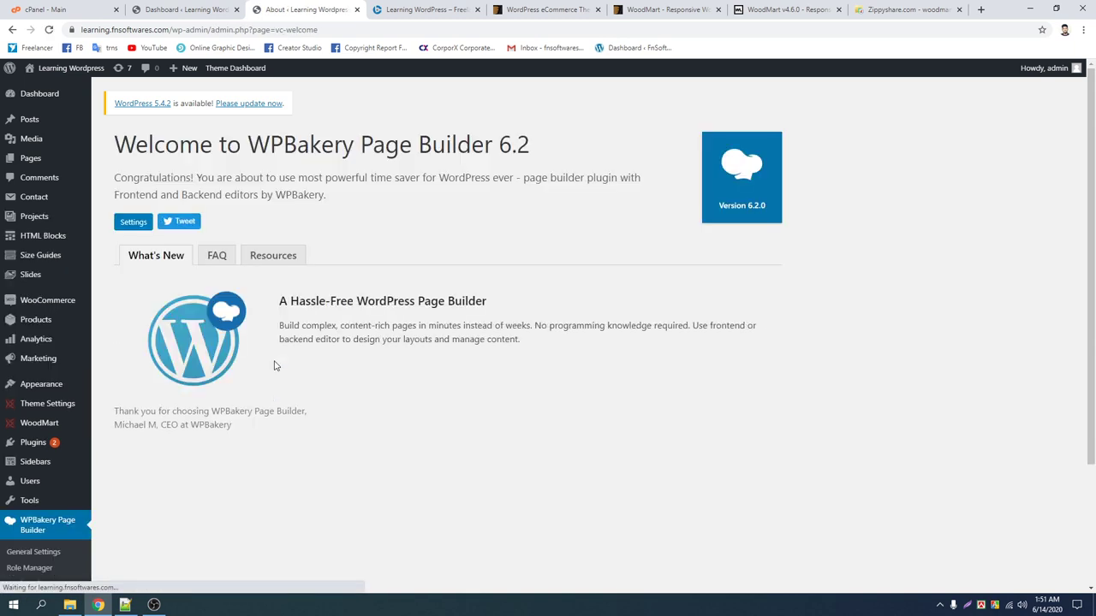
pyautogui.moveTo(55, 406)
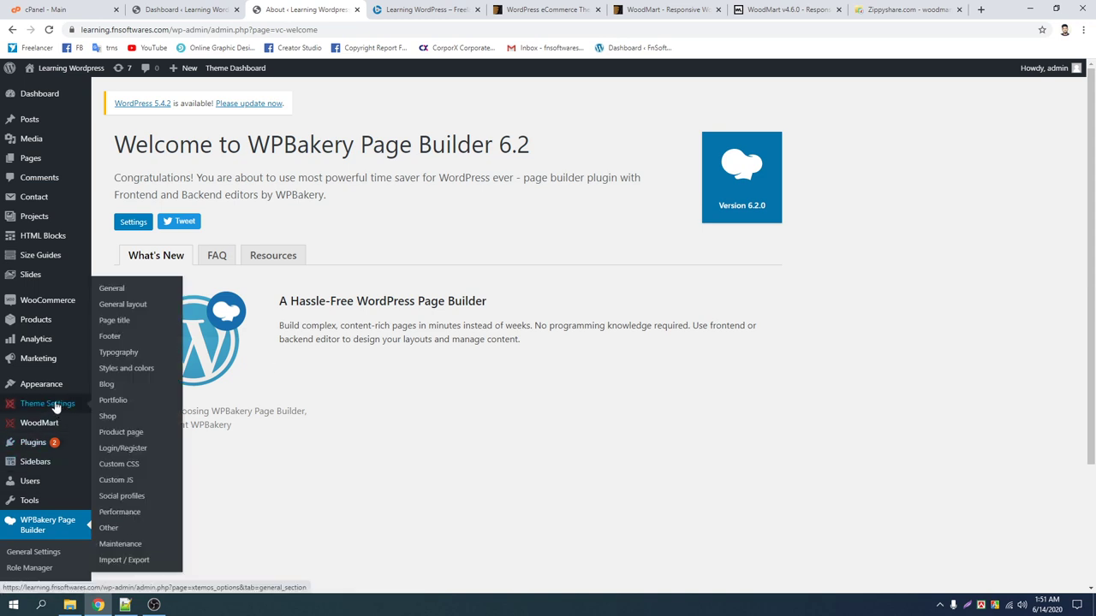
pyautogui.click(34, 96)
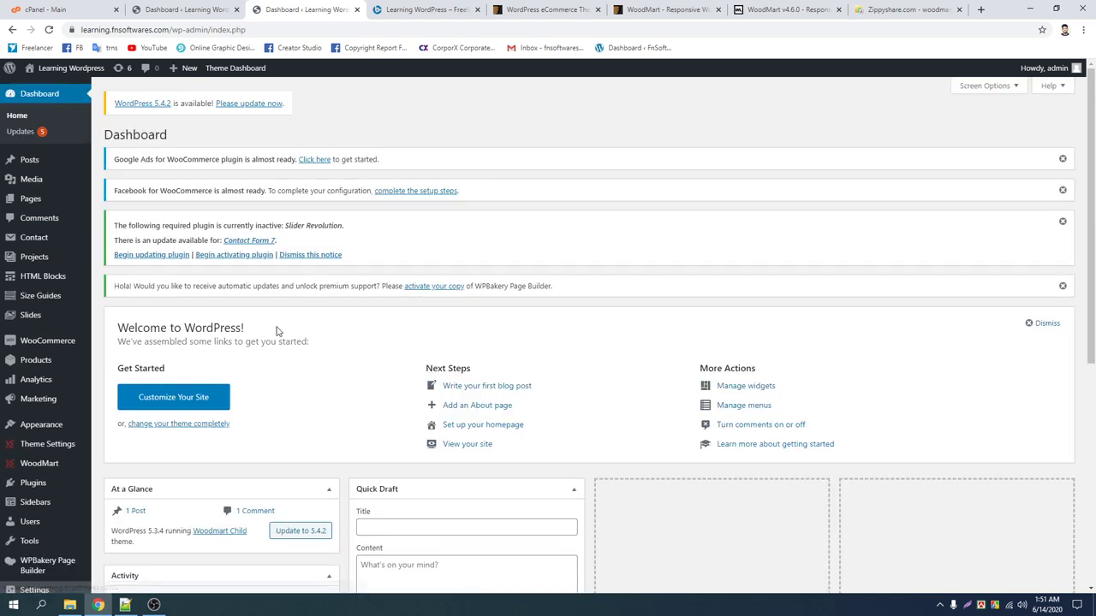
pyautogui.click(152, 254)
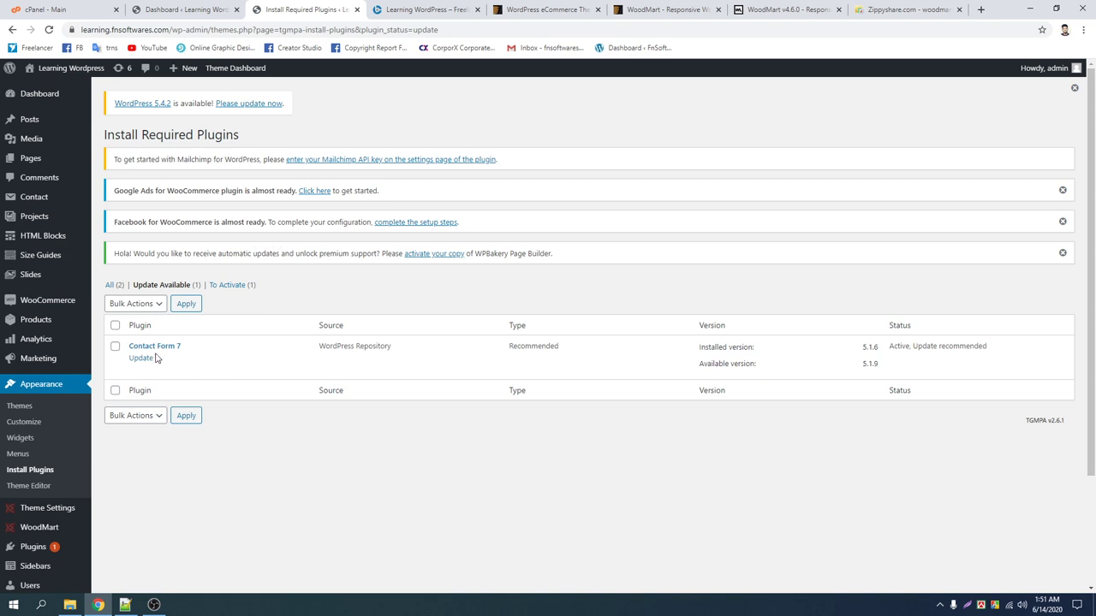
pyautogui.click(143, 359)
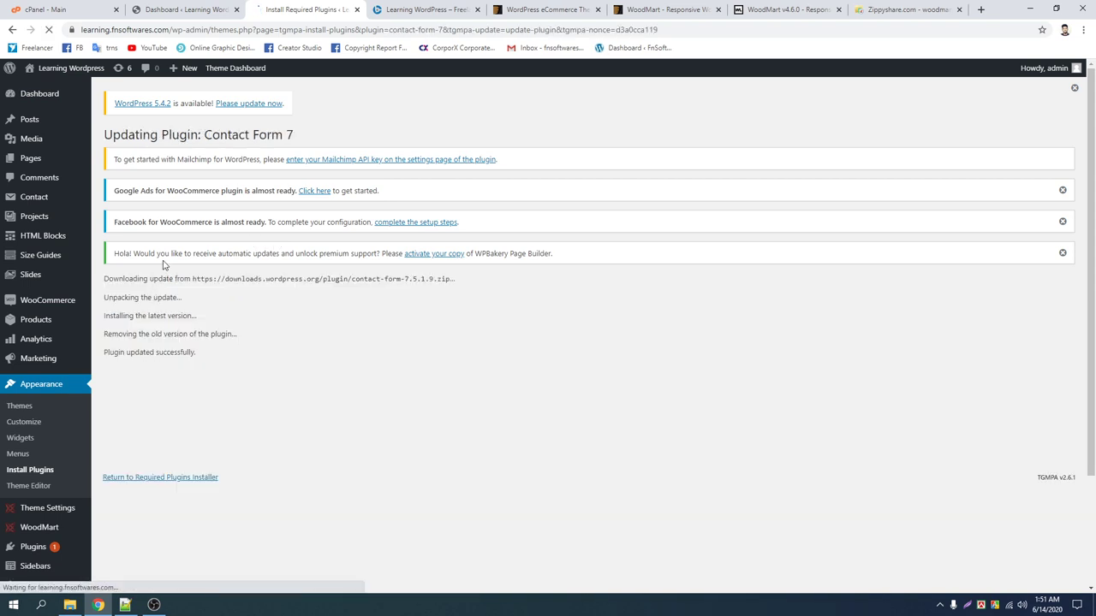
# Activate the required Slider Revolution plugin through the dashboard's activation notice
pyautogui.click(43, 98)
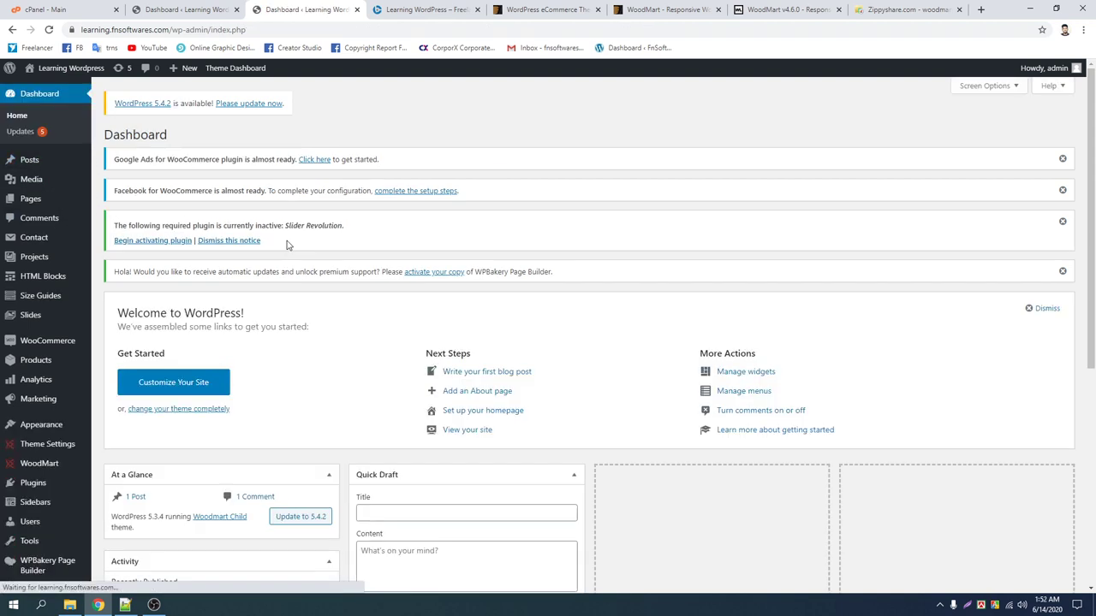
pyautogui.click(136, 241)
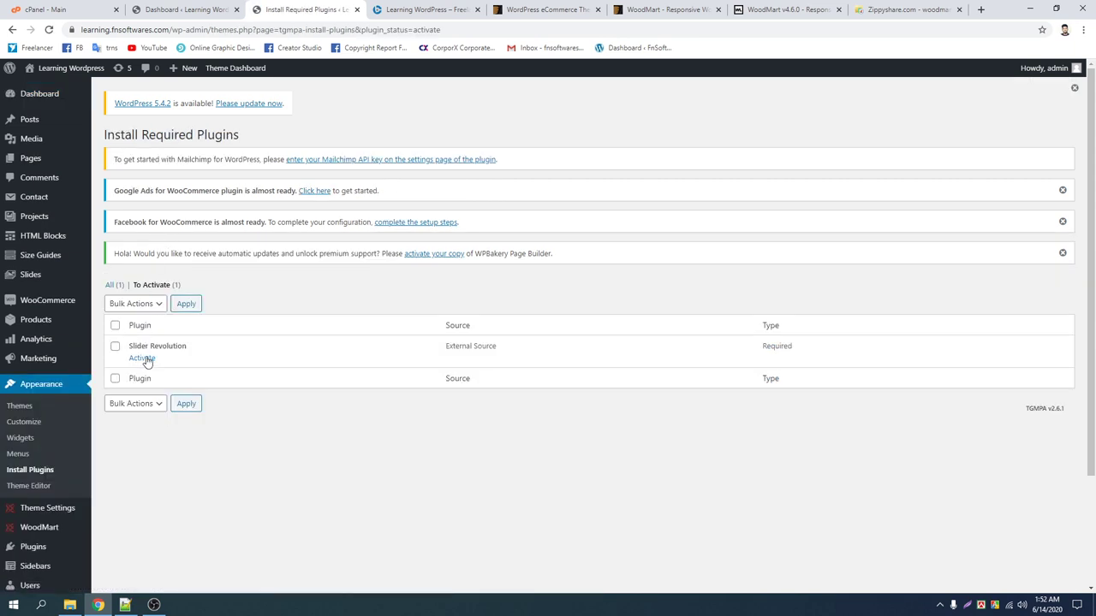
pyautogui.click(145, 359)
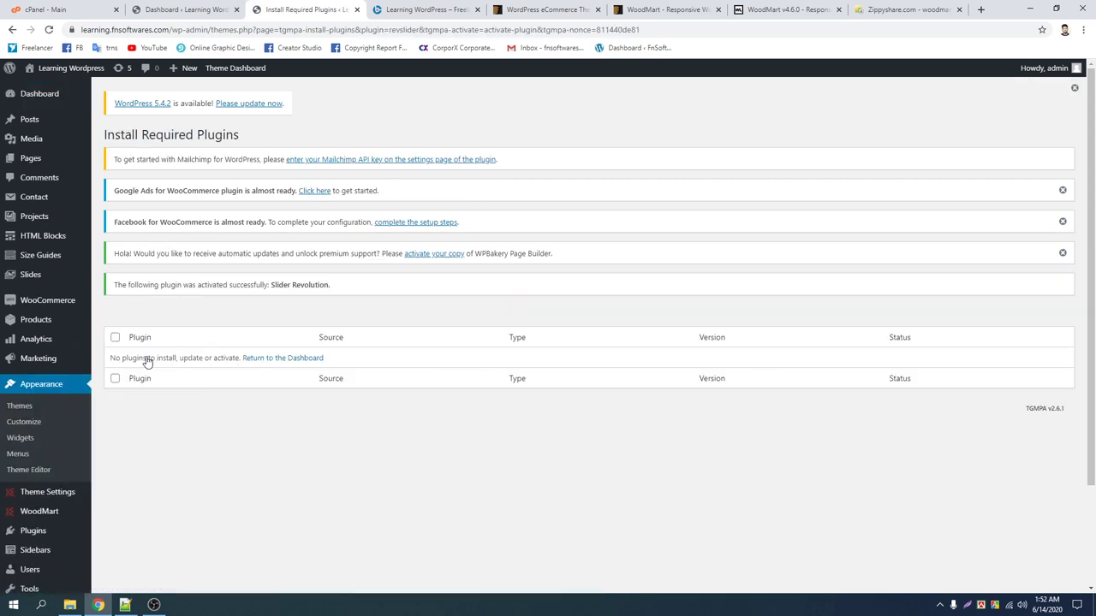
# Dismiss the Google Ads for WooCommerce and Facebook for WooCommerce notices on the dashboard
pyautogui.click(34, 96)
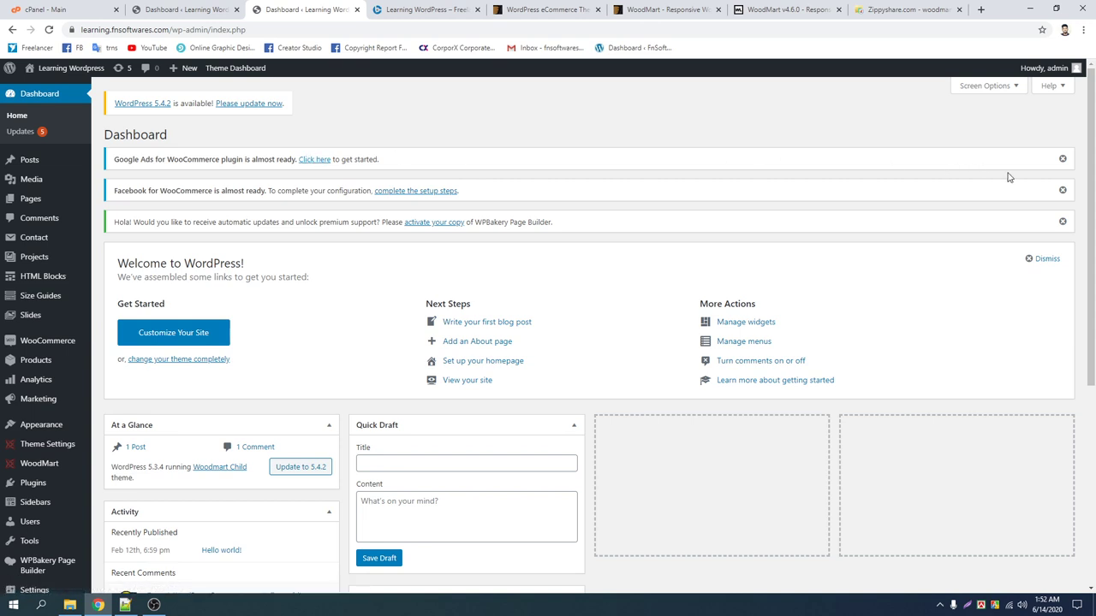
pyautogui.click(1062, 158)
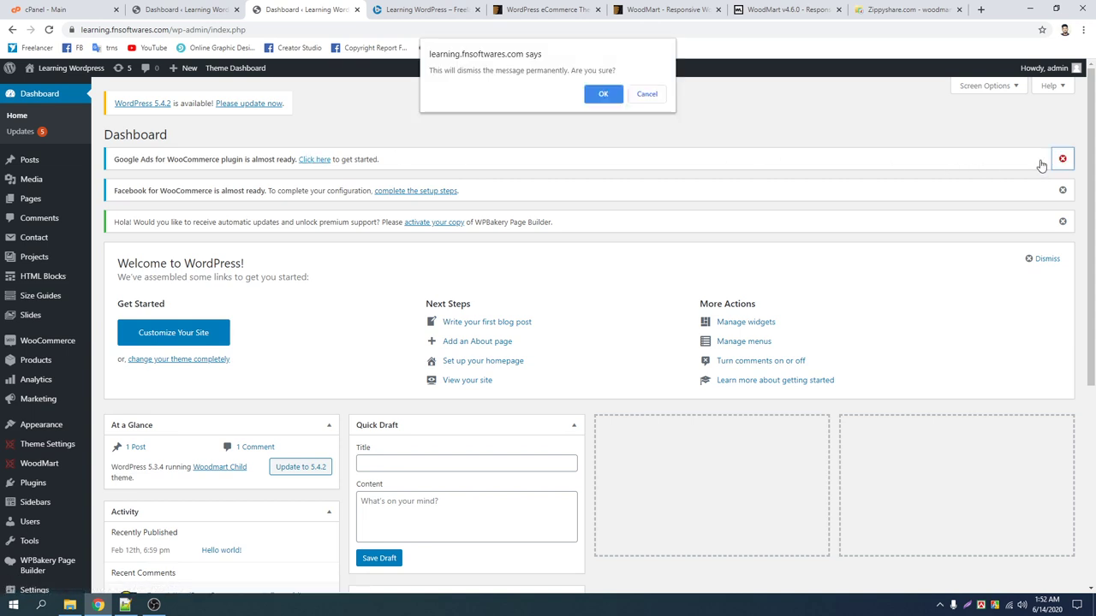
pyautogui.click(604, 94)
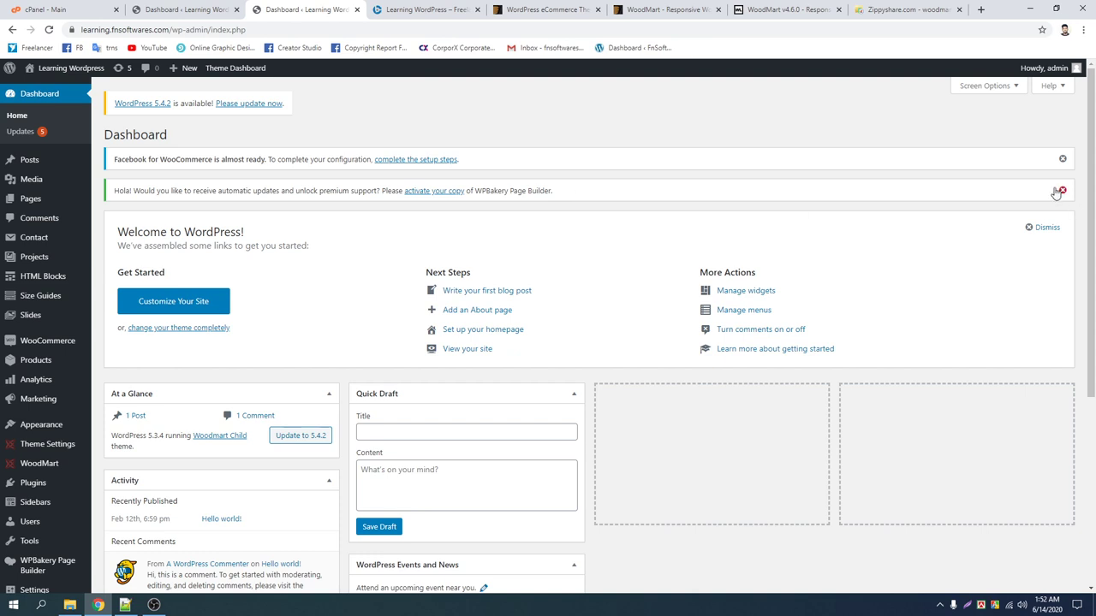
pyautogui.click(1062, 159)
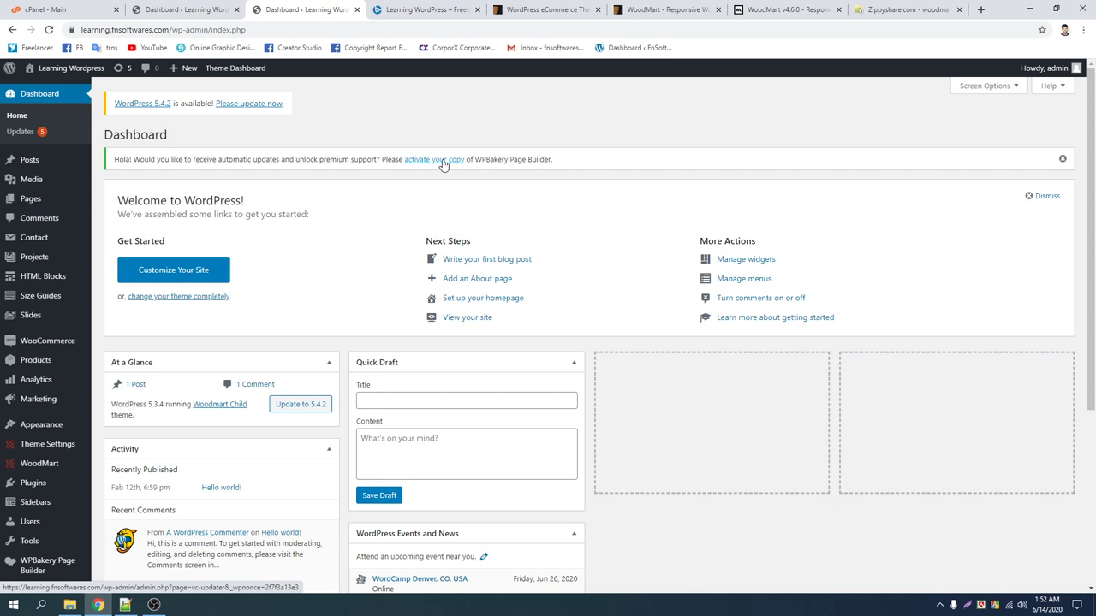
# Close the WoodMart download, theme preview and ThemeForest pages, and dismiss the dashboard's WPBakery activation notice
pyautogui.click(813, 10)
pyautogui.scroll(-2, 208, 242)
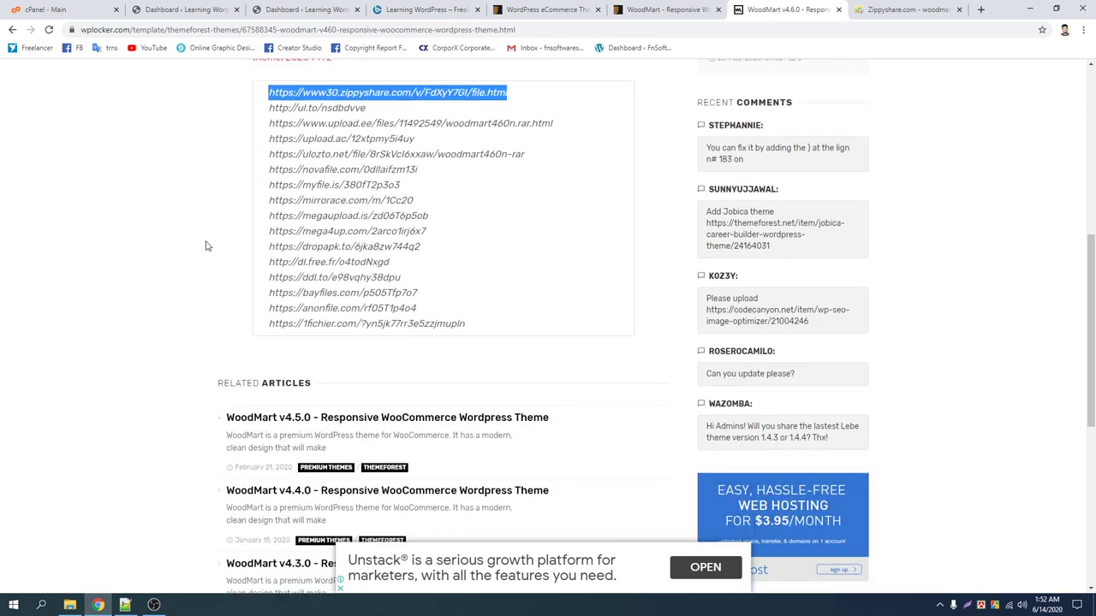
pyautogui.scroll(1, 208, 243)
pyautogui.click(838, 9)
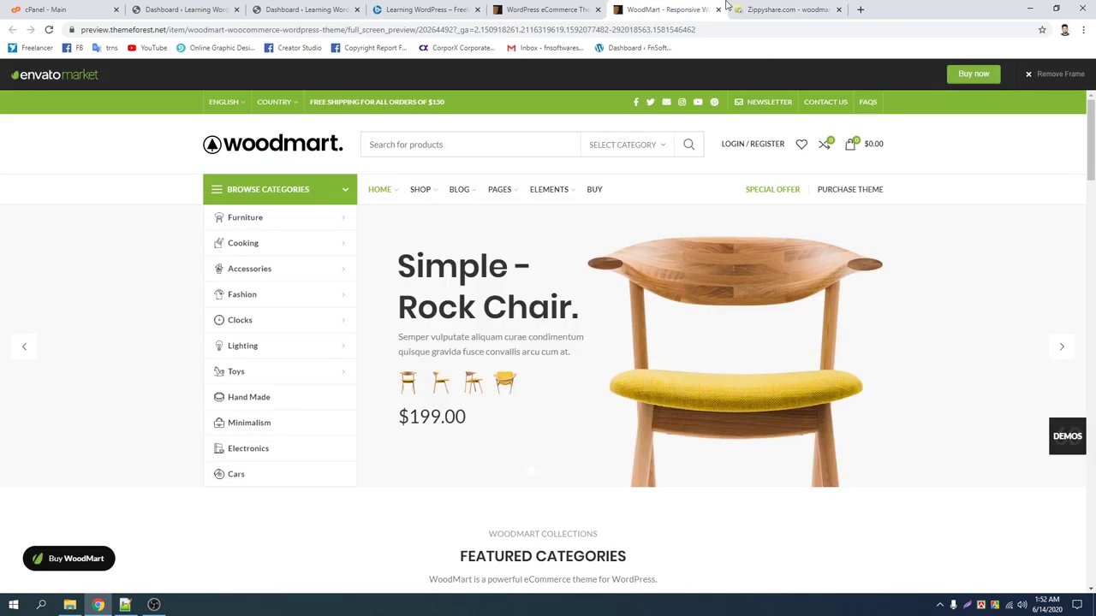
pyautogui.click(719, 10)
pyautogui.click(591, 9)
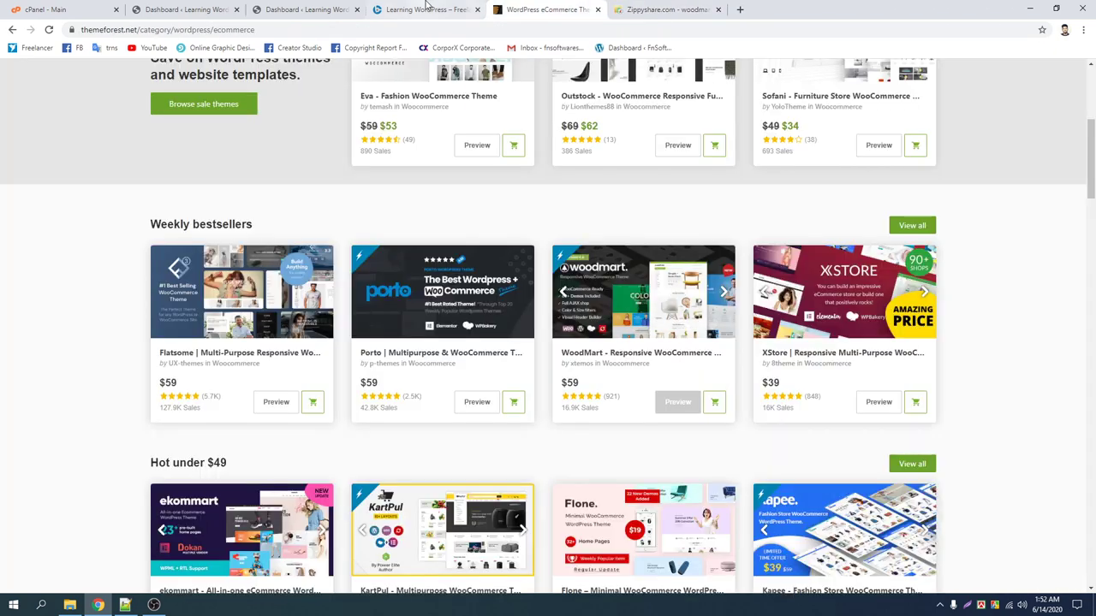
pyautogui.hotkey('ctrl', 'shift', 'Tab')
pyautogui.click(597, 10)
pyautogui.click(292, 8)
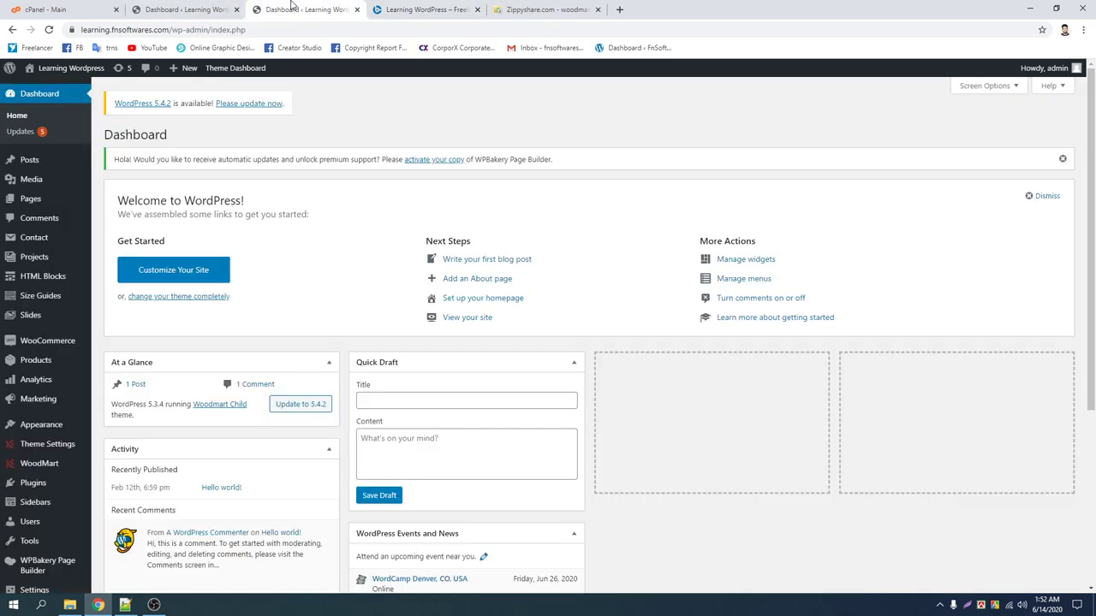
pyautogui.click(1062, 158)
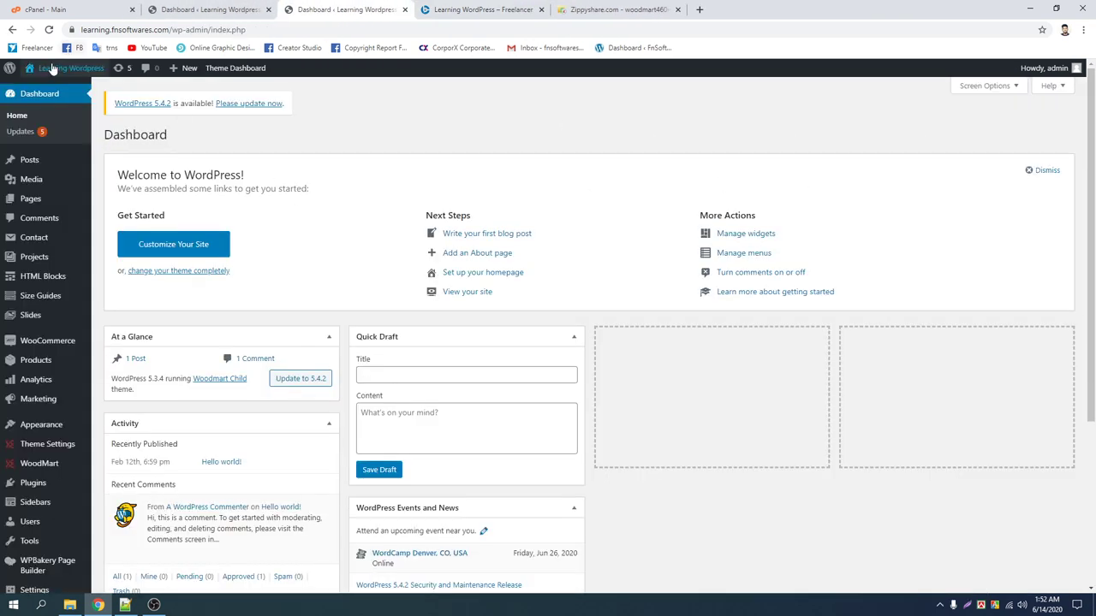
# Reload the site's front page and look over its layout under the WoodMart theme
pyautogui.click(484, 10)
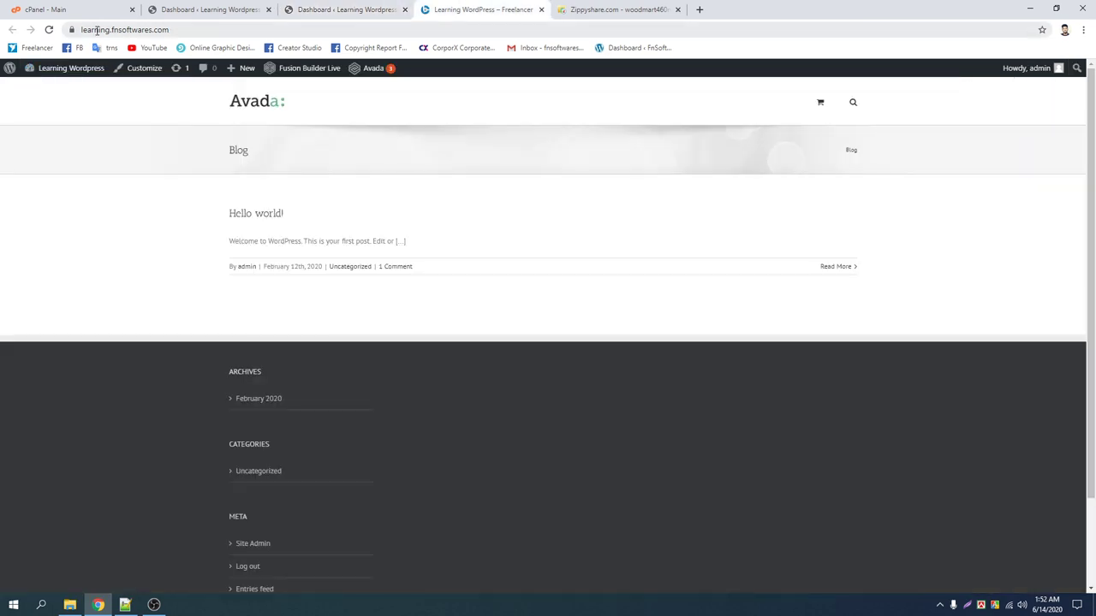
pyautogui.click(49, 29)
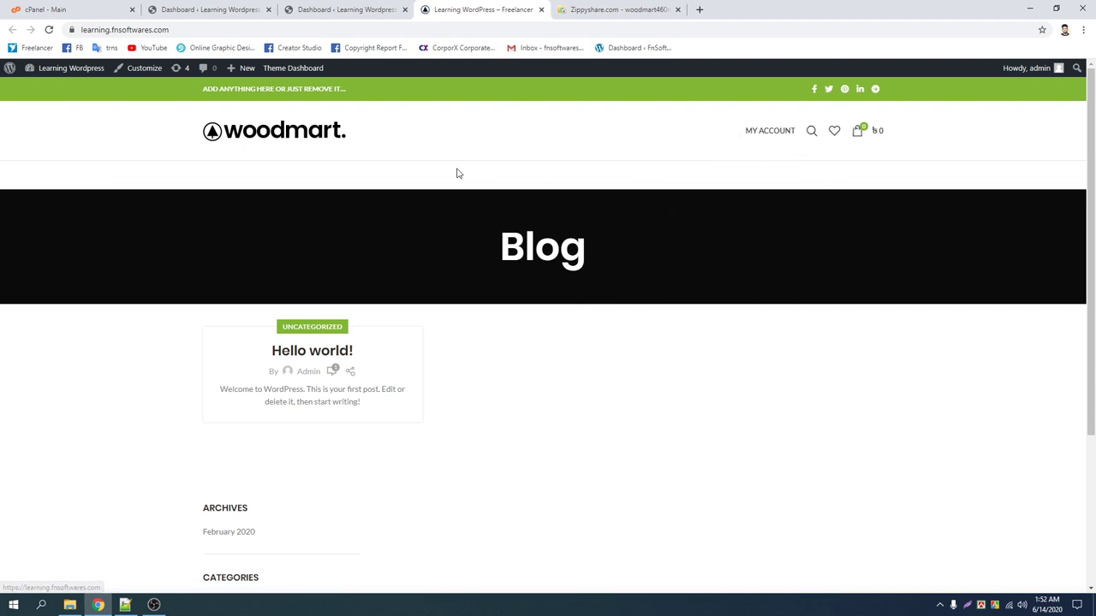
pyautogui.scroll(-3, 223, 355)
pyautogui.scroll(3, 224, 354)
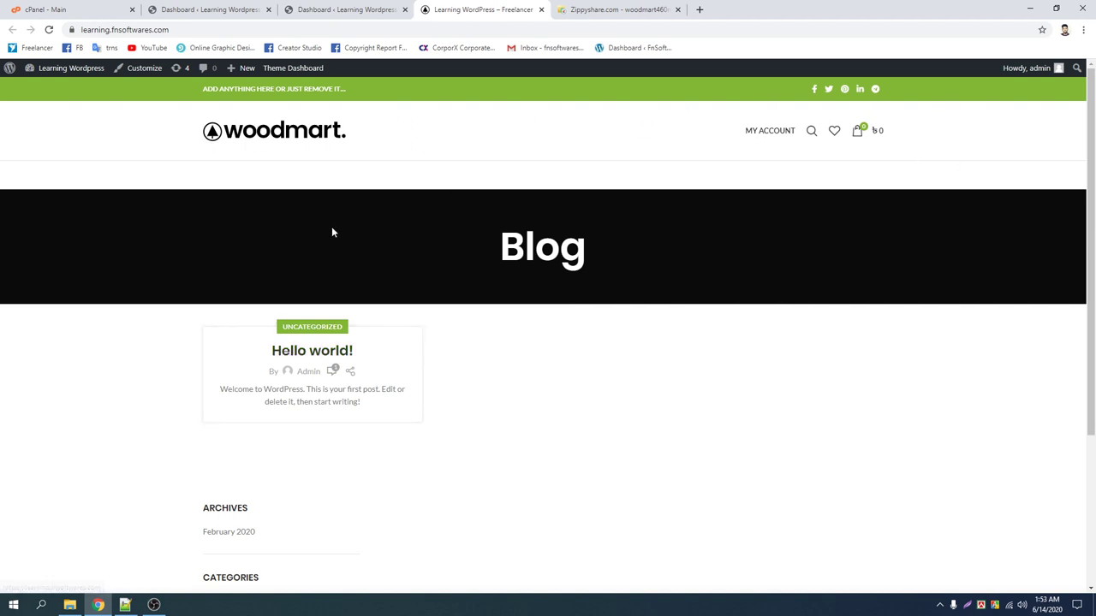
# Open WoodMart's base import page, close the Zippyshare page and import the base data with all pages and versions included
pyautogui.click(350, 8)
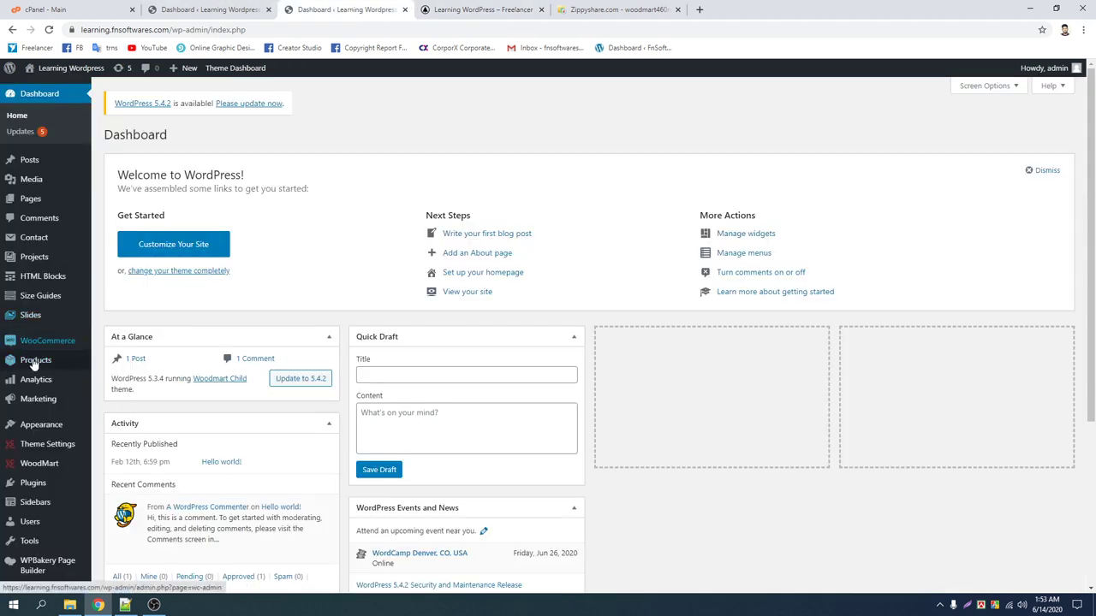
pyautogui.moveTo(38, 428)
pyautogui.scroll(-1, 39, 428)
pyautogui.moveTo(38, 410)
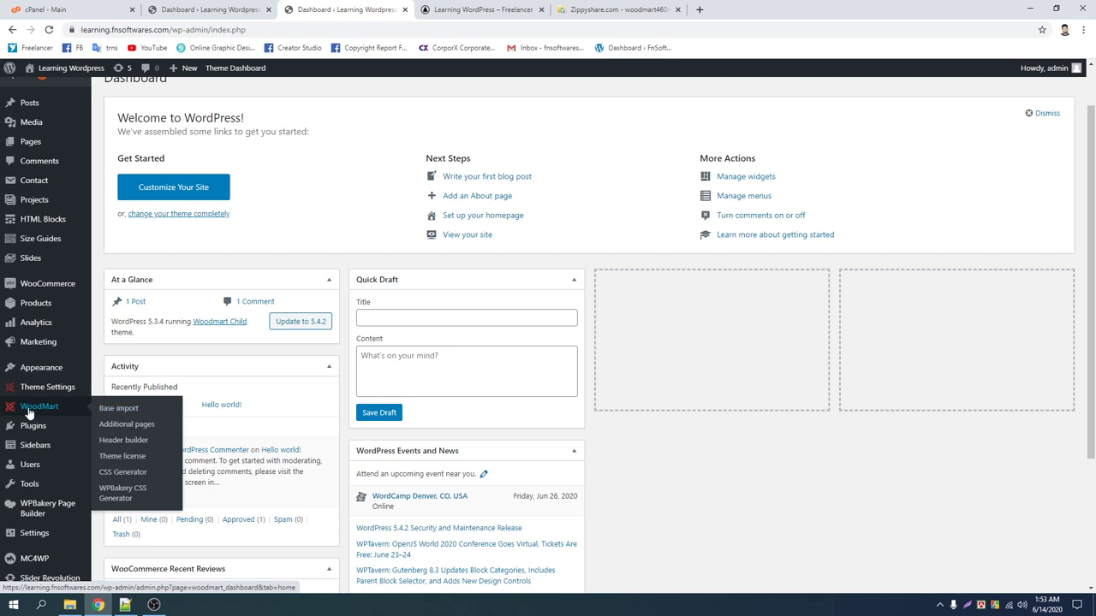
pyautogui.click(118, 411)
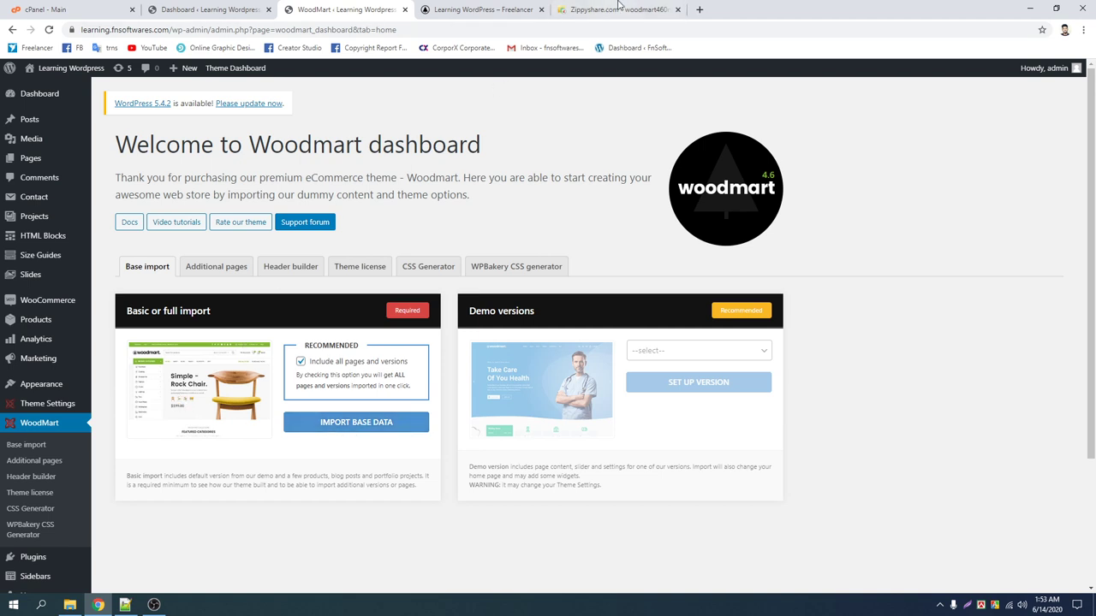
pyautogui.click(677, 10)
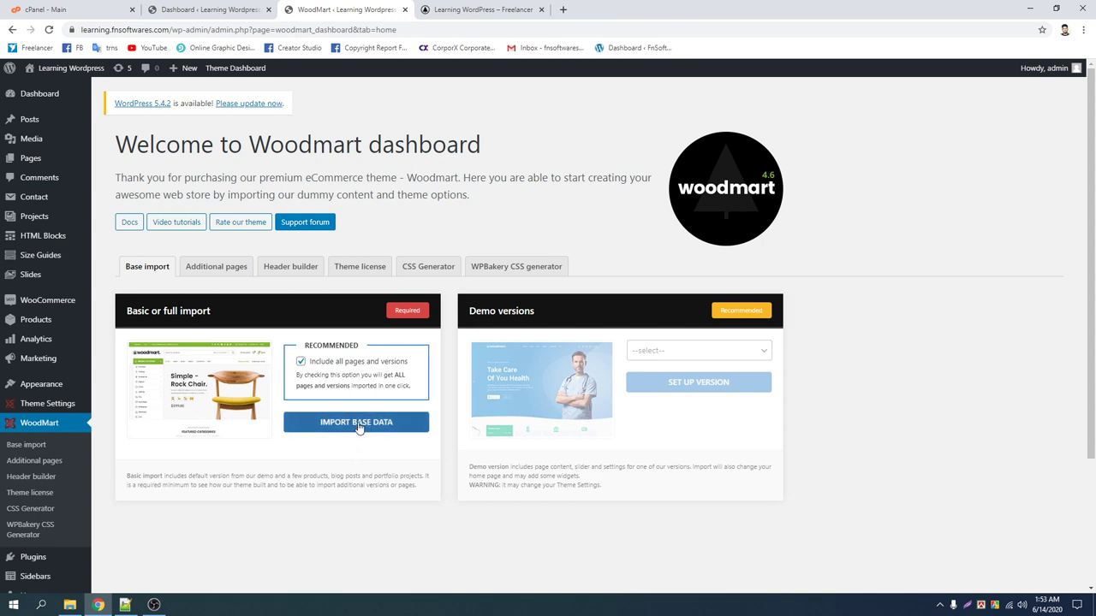
pyautogui.click(360, 425)
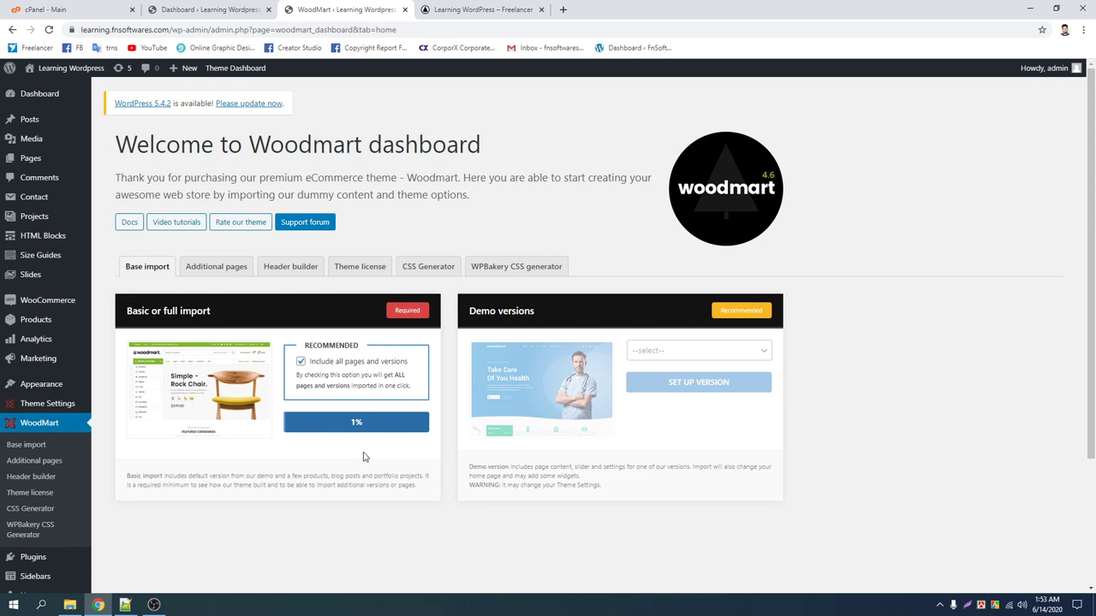
pyautogui.click(154, 605)
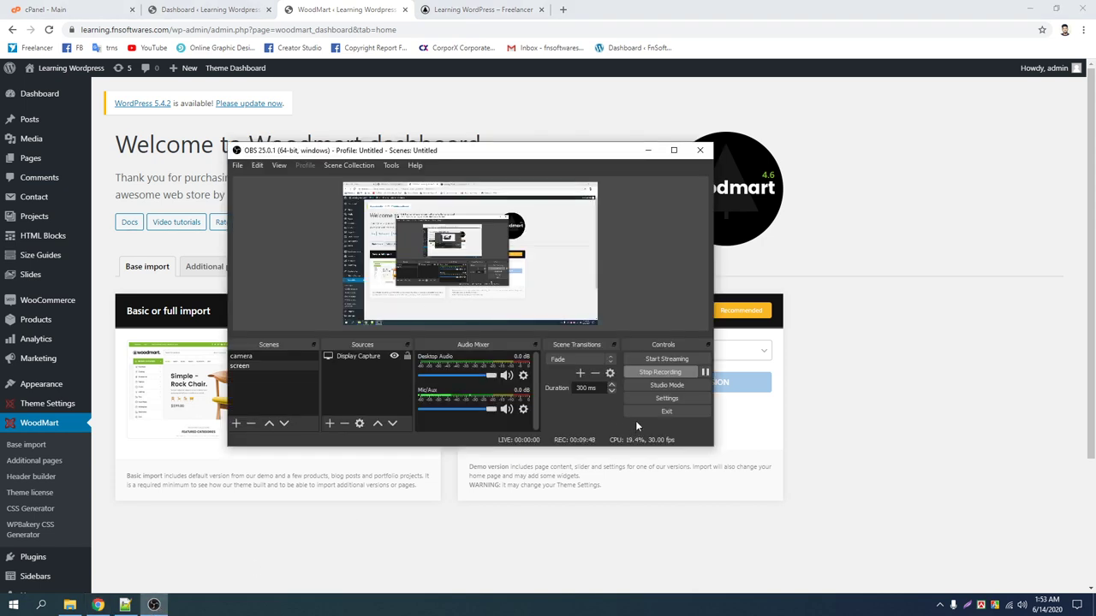
pyautogui.click(703, 372)
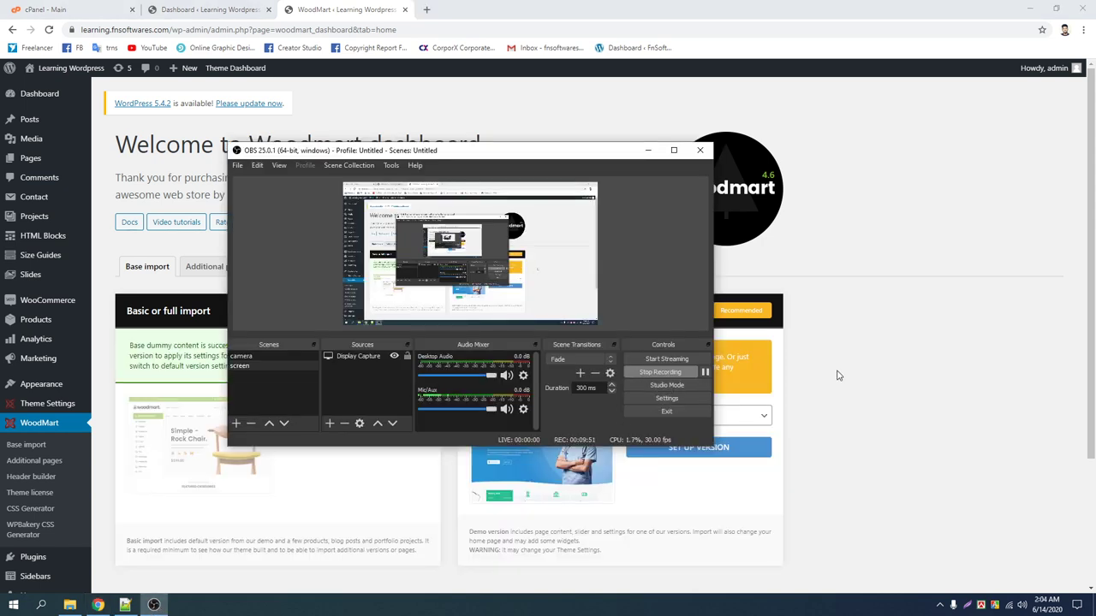
pyautogui.click(838, 375)
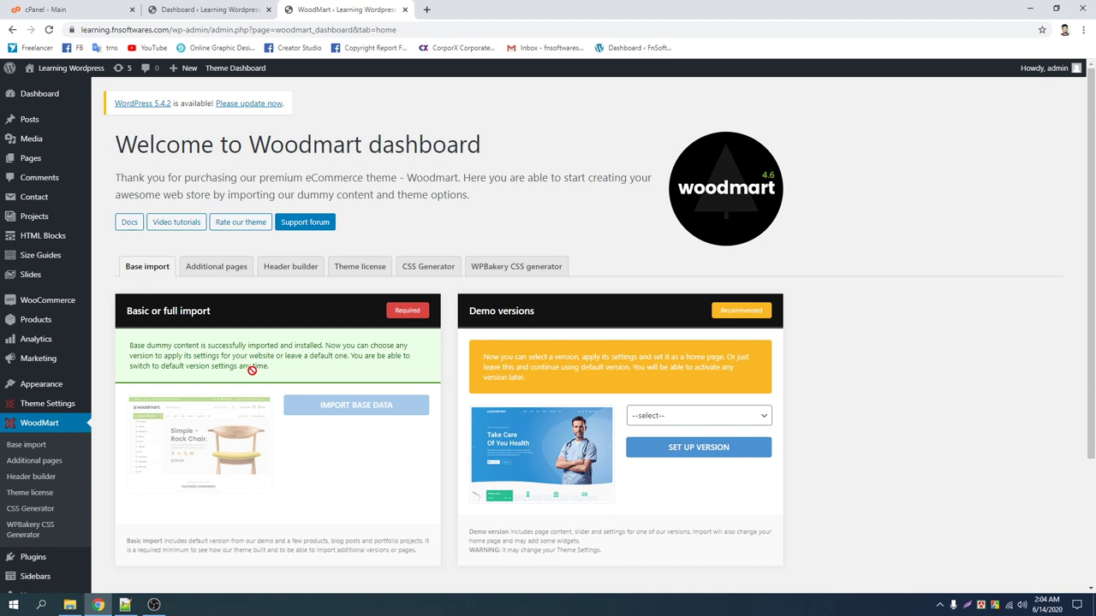
# Open the site's front page separately and examine the imported demo's slider, featured categories and featured products
pyautogui.moveTo(53, 72)
pyautogui.rightClick(54, 91)
pyautogui.click(93, 95)
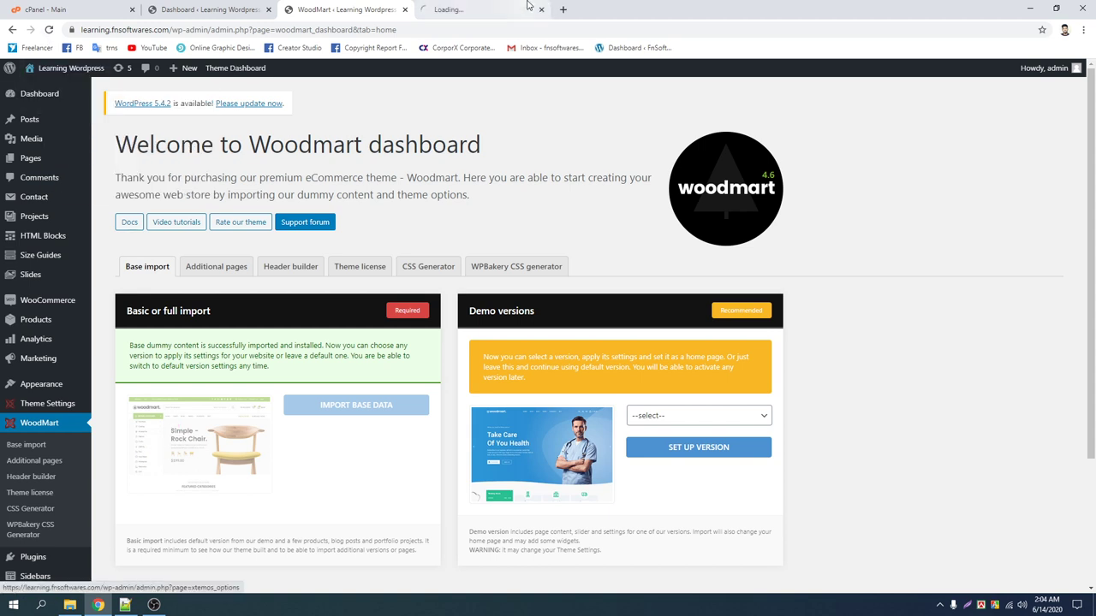
pyautogui.click(480, 9)
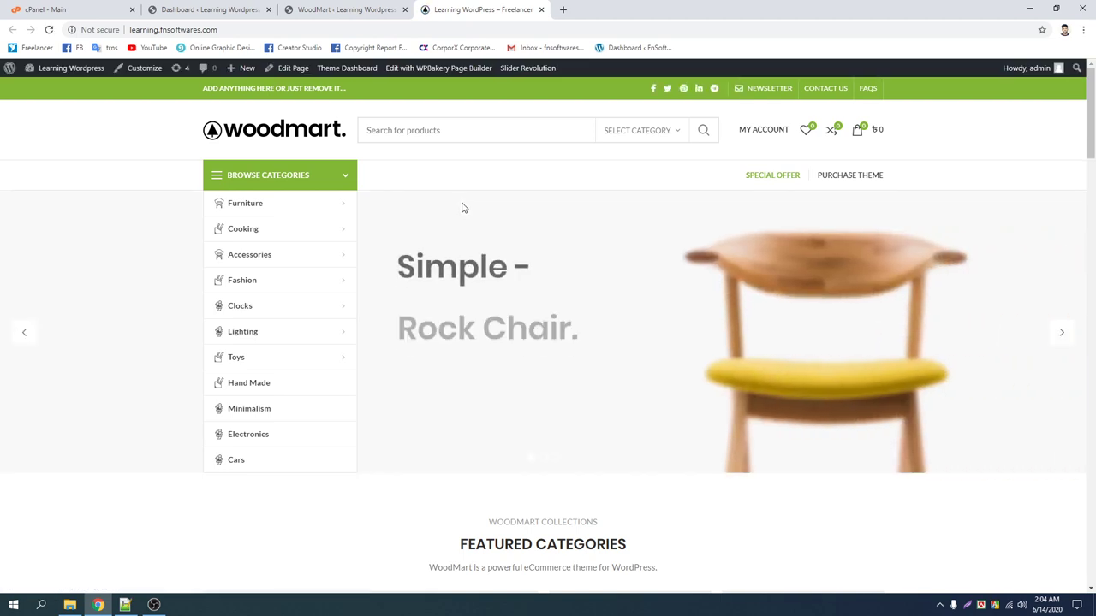
pyautogui.scroll(-5, 408, 209)
pyautogui.scroll(-3, 151, 227)
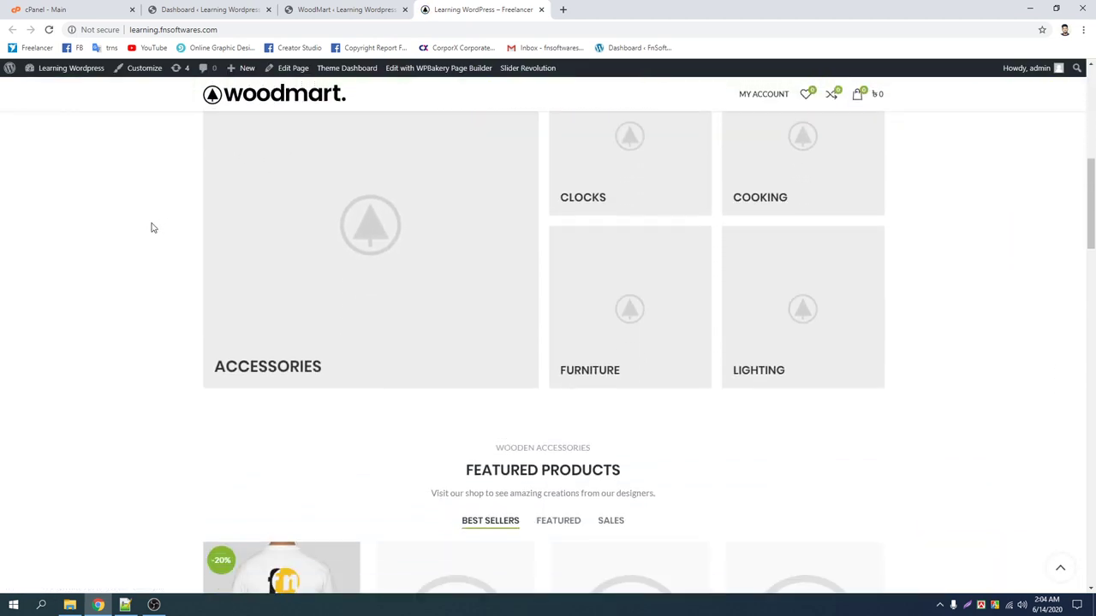
pyautogui.scroll(-3, 152, 227)
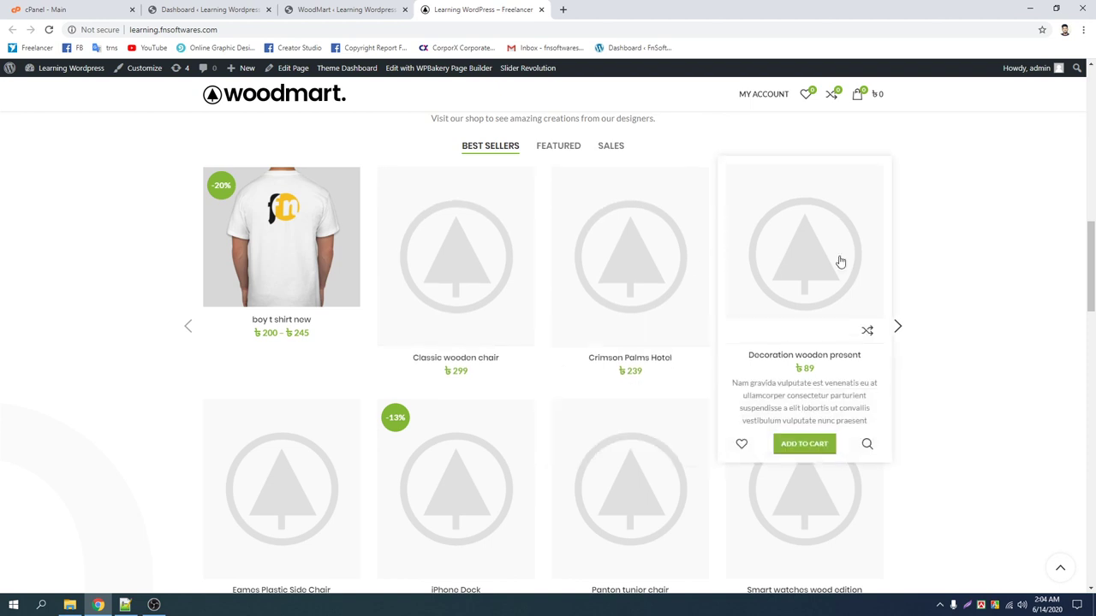
# Examine the rest of the imported front page, from the featured products down to the latest news, and return to its header
pyautogui.scroll(-3, 343, 269)
pyautogui.scroll(-1, 393, 240)
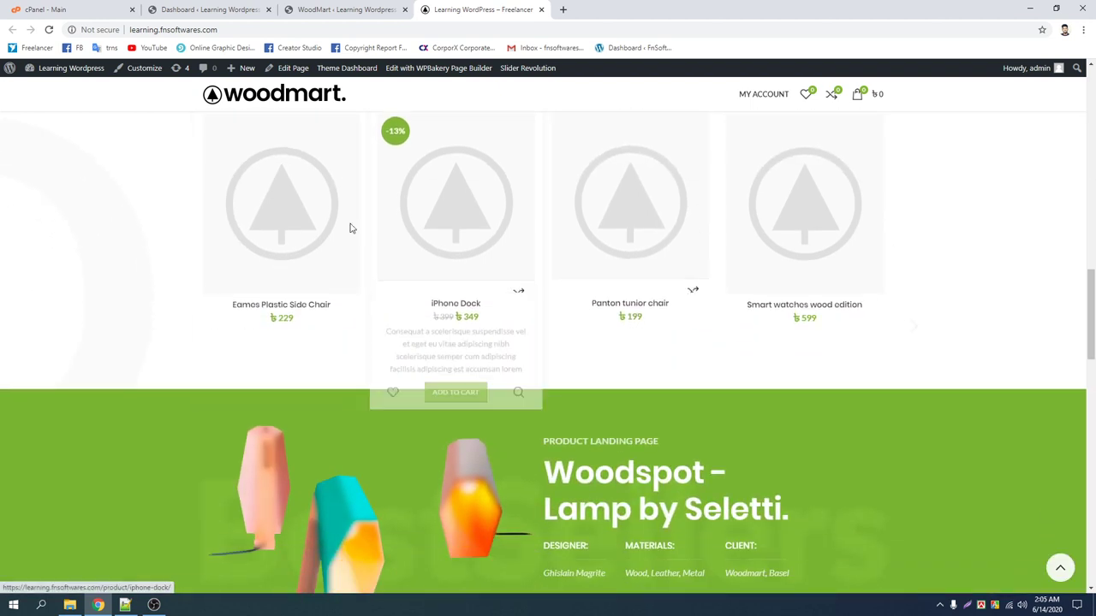
pyautogui.scroll(-4, 330, 210)
pyautogui.scroll(-3, 332, 217)
pyautogui.scroll(-3, 332, 216)
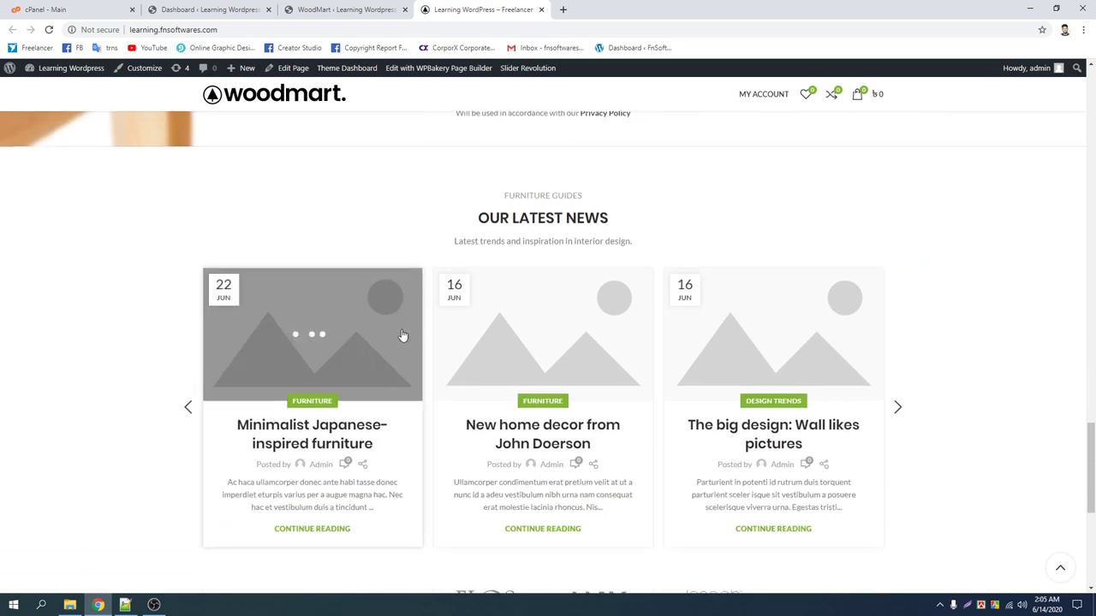
pyautogui.scroll(-3, 262, 274)
pyautogui.scroll(20, 262, 274)
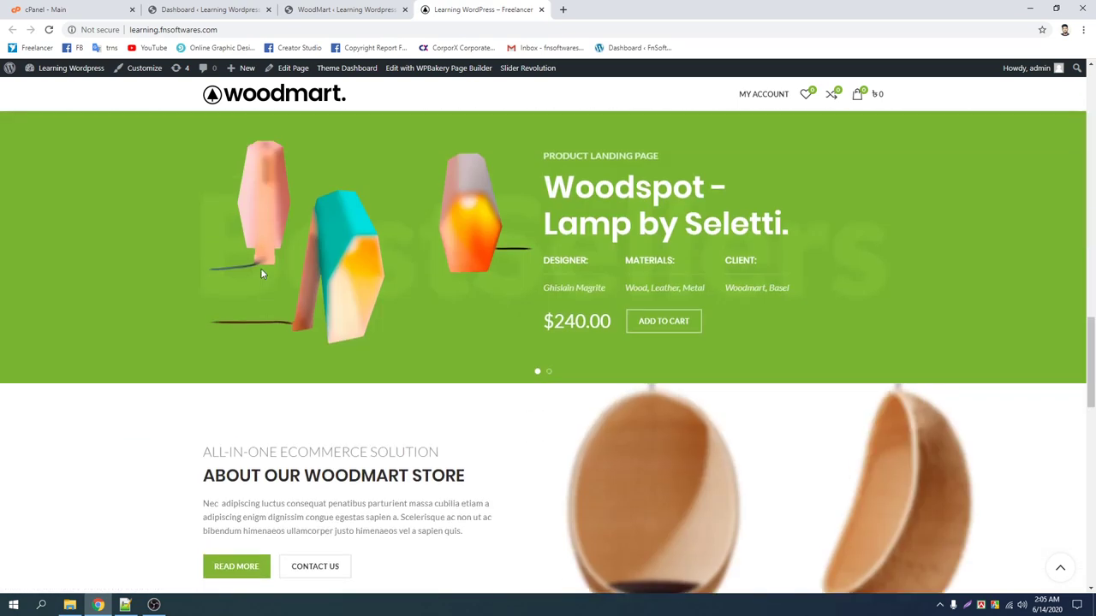
pyautogui.scroll(5, 262, 274)
pyautogui.scroll(-2, 262, 274)
pyautogui.scroll(2, 257, 257)
# Look through the browse-categories submenus and follow the Small Sofas link under Accessories
pyautogui.moveTo(248, 210)
pyautogui.moveTo(257, 265)
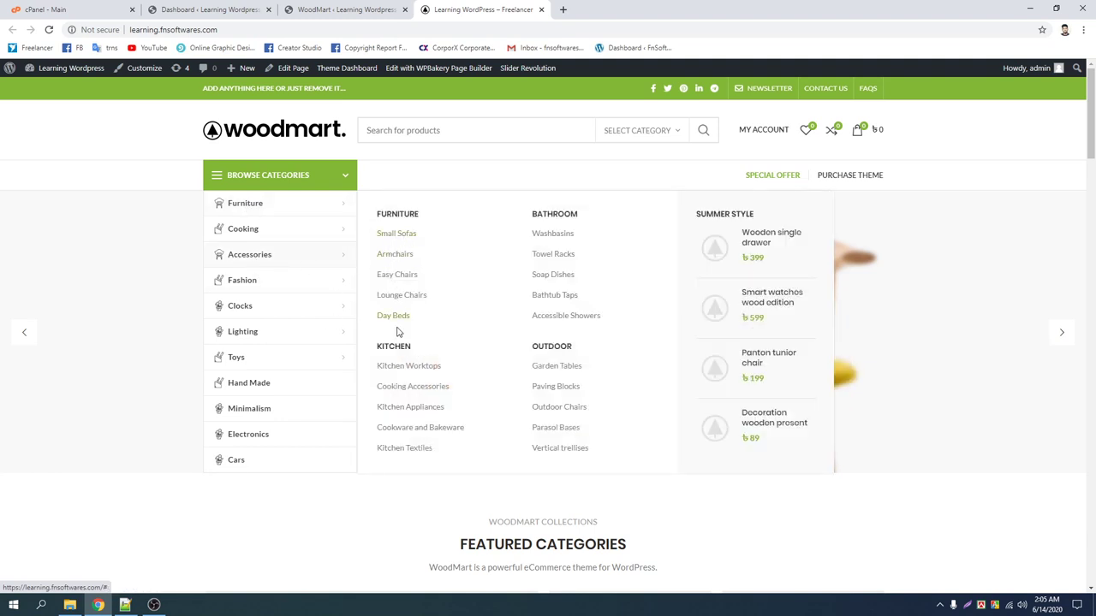
pyautogui.click(402, 237)
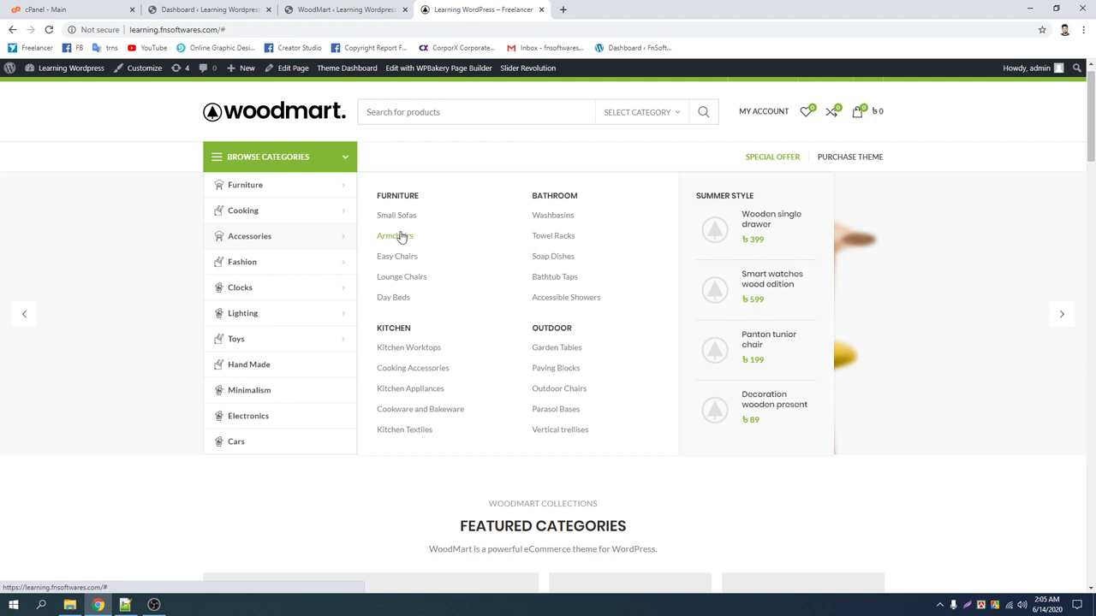
# Open the boy t shirt new product from the featured products, view its enlarged image and close the enlargement
pyautogui.scroll(-10, 110, 201)
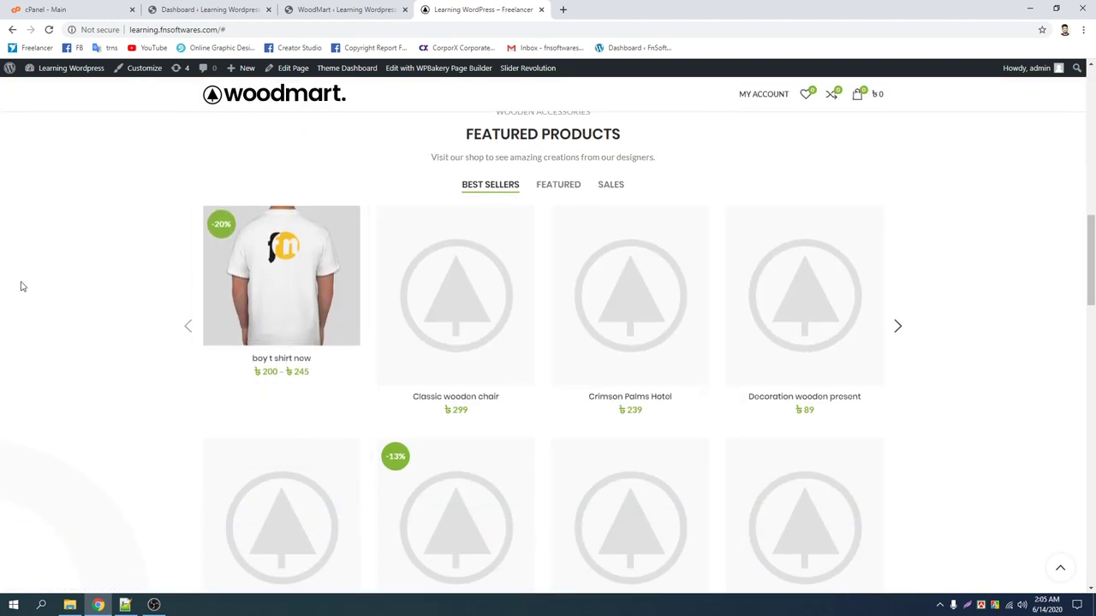
pyautogui.moveTo(298, 293)
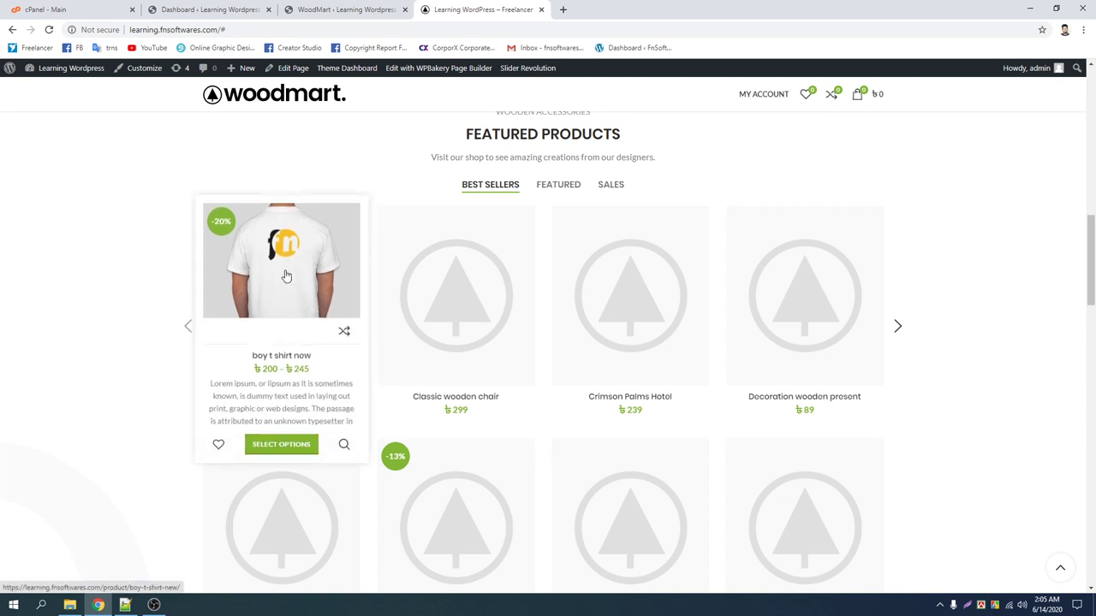
pyautogui.click(287, 276)
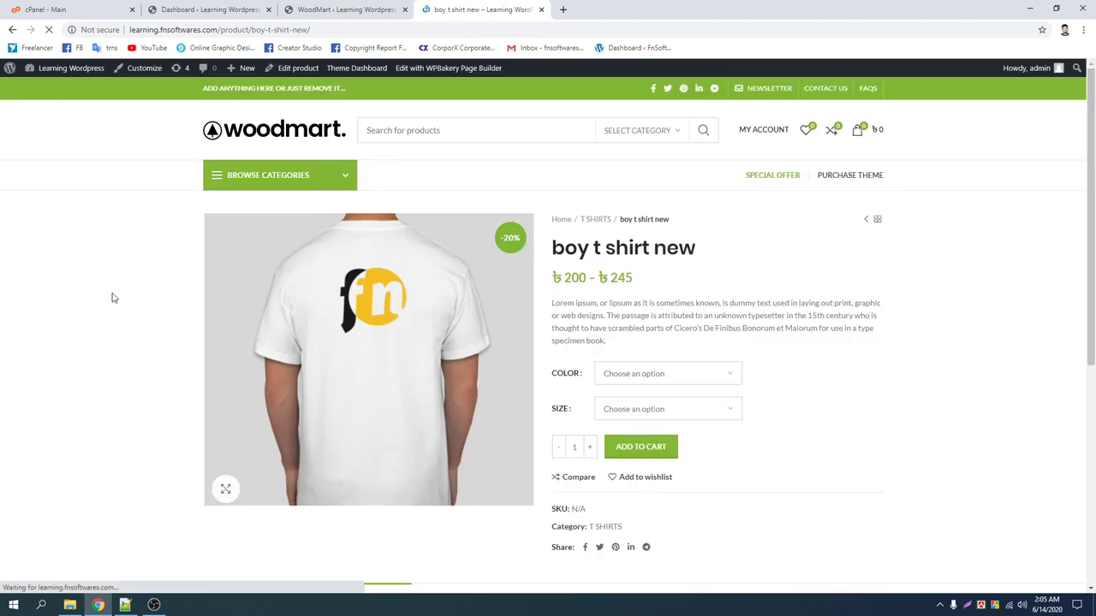
pyautogui.scroll(-1, 368, 337)
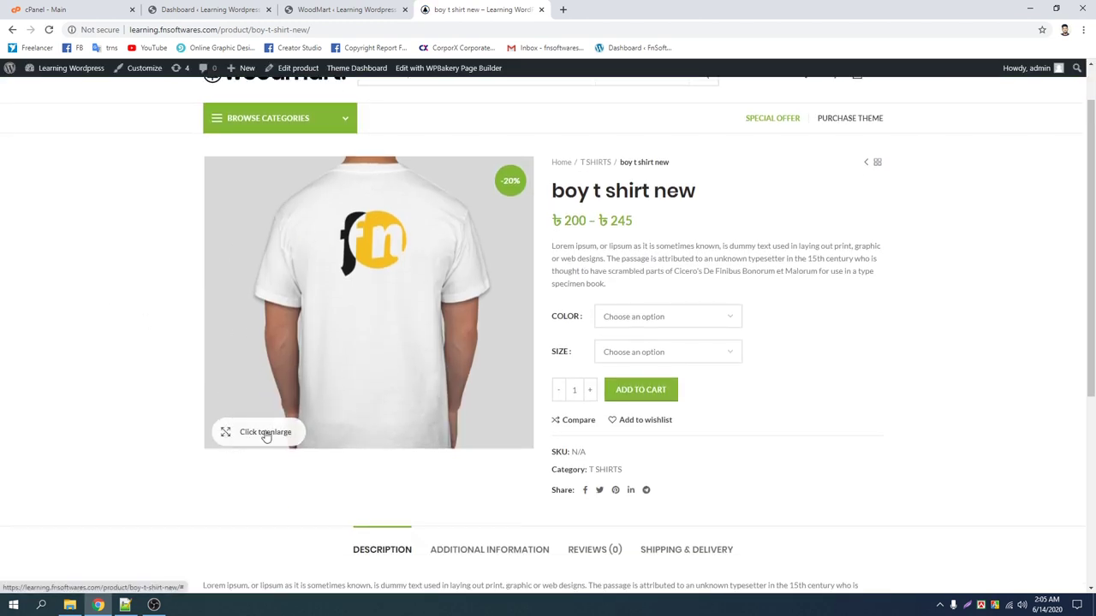
pyautogui.click(265, 432)
pyautogui.click(1023, 150)
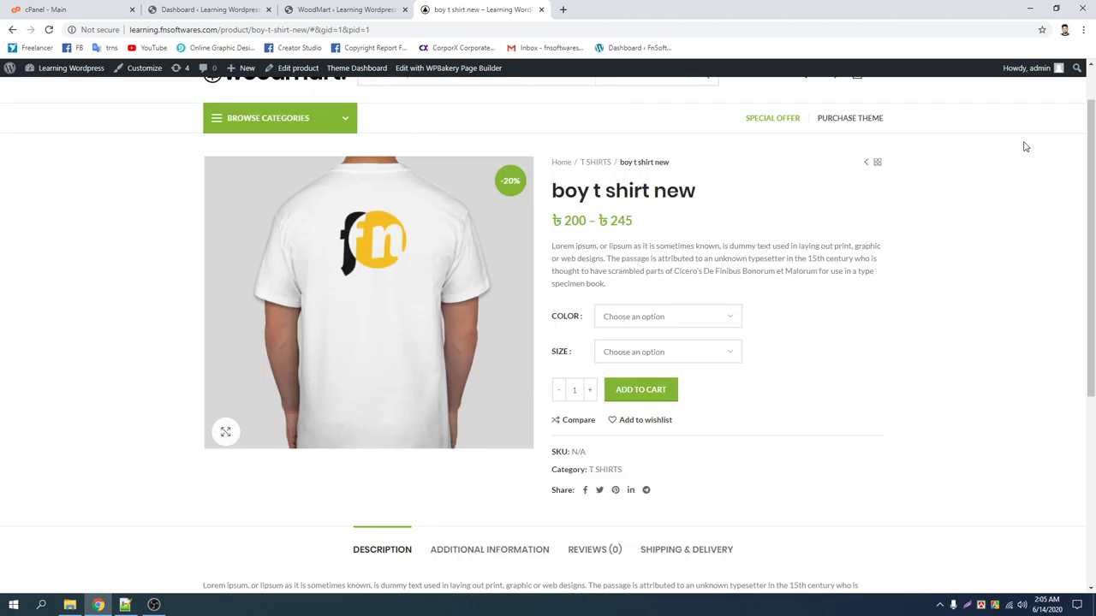
# Check the product's available color and size options, and look over its description and the page footer
pyautogui.click(643, 322)
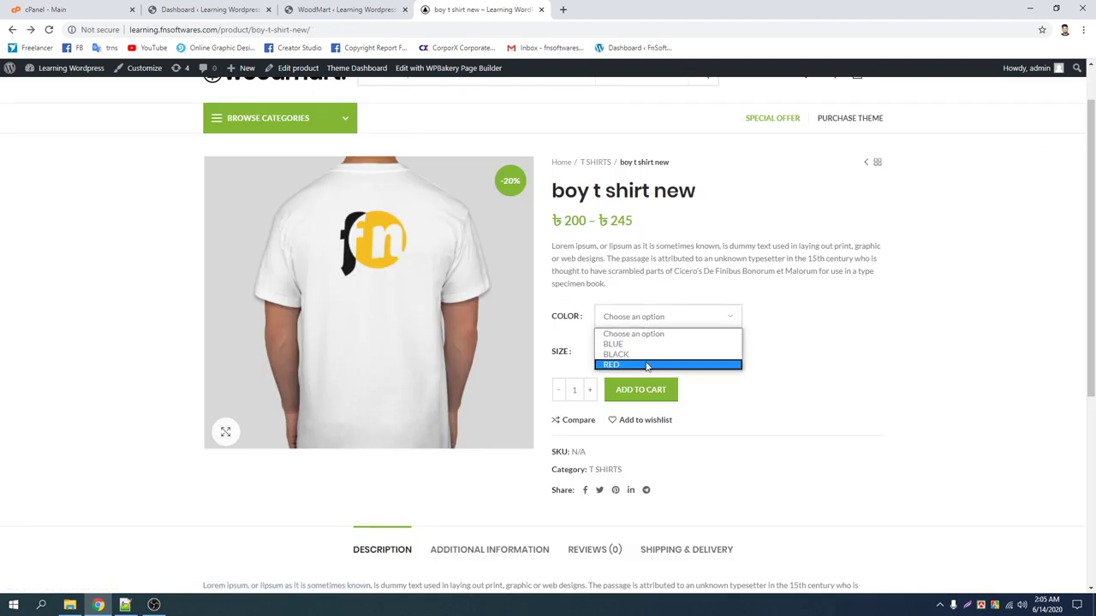
pyautogui.click(758, 269)
pyautogui.click(663, 354)
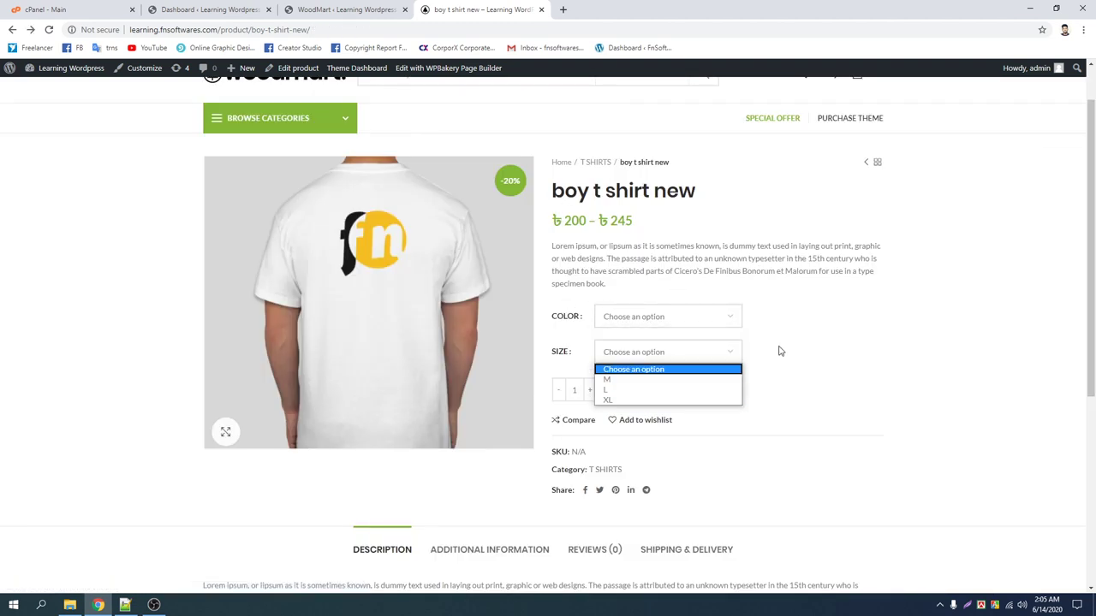
pyautogui.scroll(-4, 506, 275)
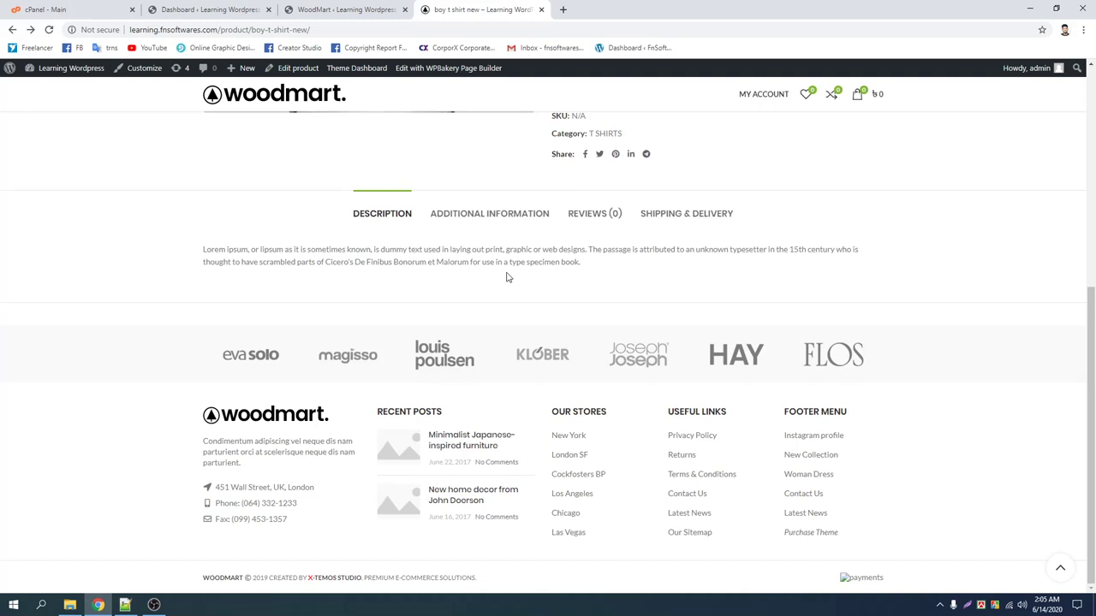
pyautogui.scroll(5, 506, 277)
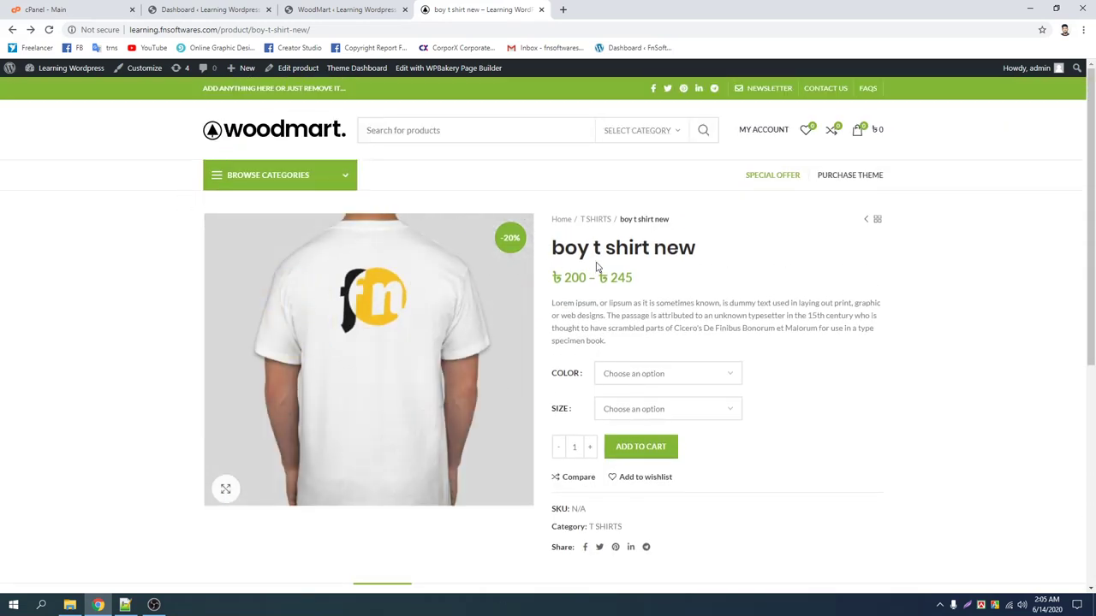
# Preview the boy t shirt new product in color BLUE and size L
pyautogui.click(633, 373)
pyautogui.click(635, 399)
pyautogui.click(636, 408)
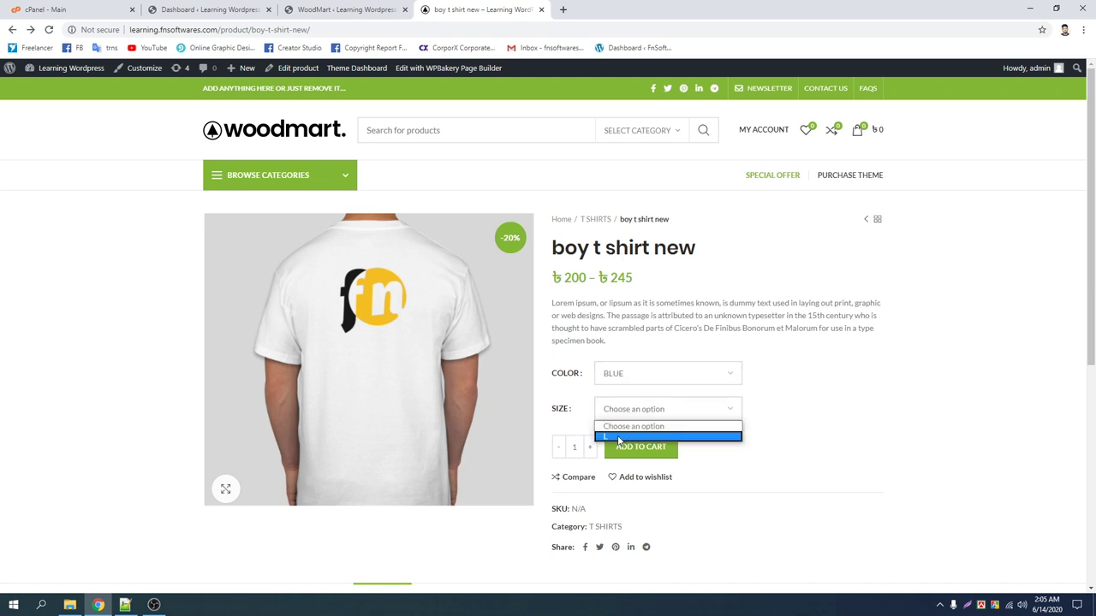
pyautogui.click(619, 437)
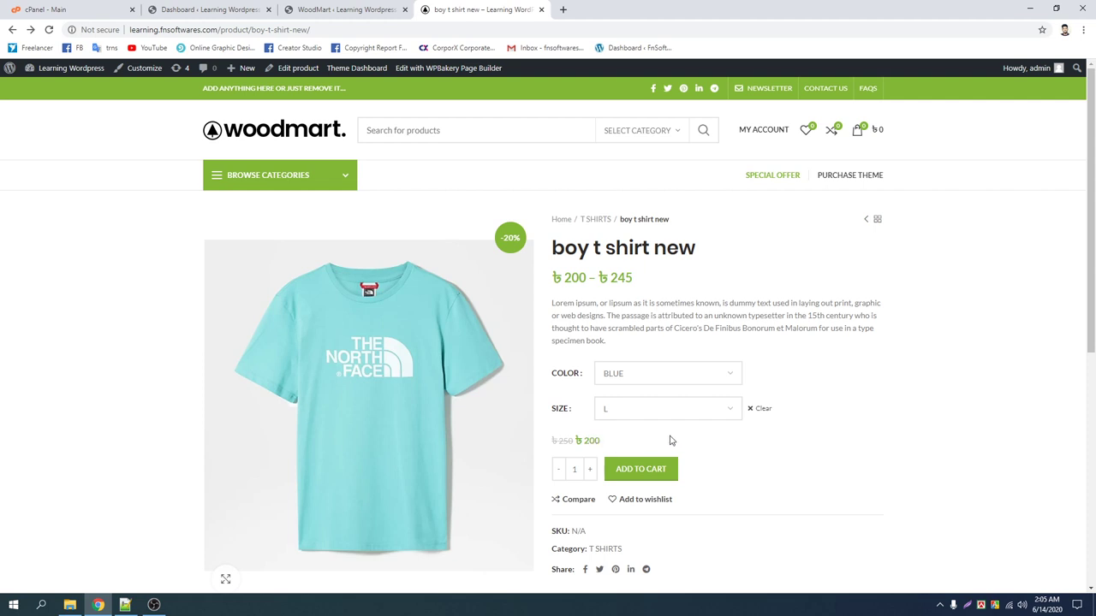
# Switch the product to color RED and size M, and check that variation's price and image
pyautogui.click(635, 407)
pyautogui.click(634, 420)
pyautogui.click(634, 381)
pyautogui.click(634, 421)
pyautogui.click(631, 409)
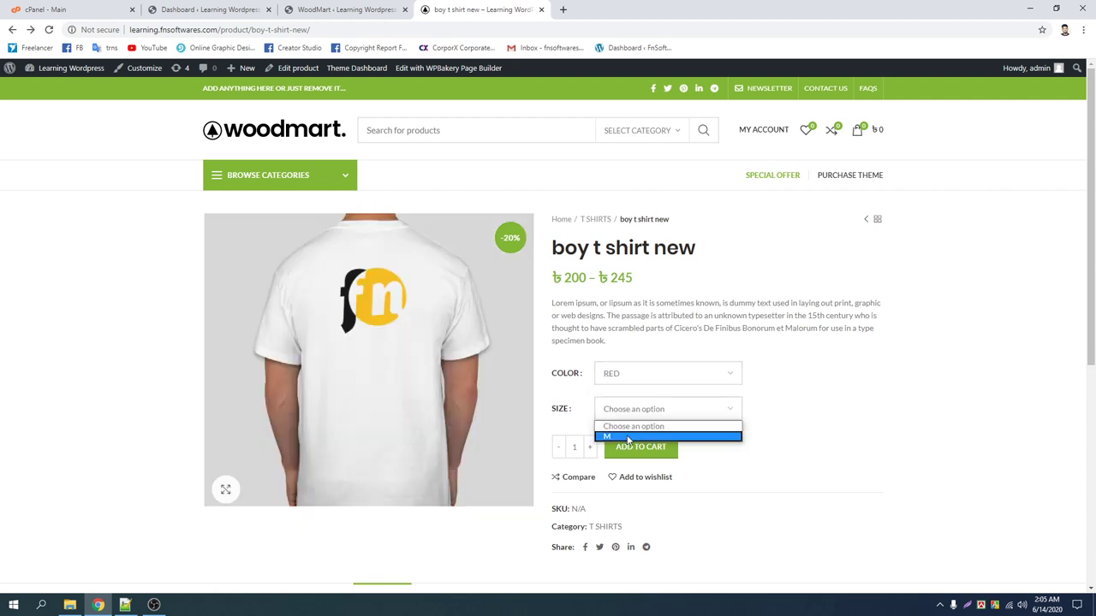
pyautogui.click(629, 435)
pyautogui.doubleClick(590, 441)
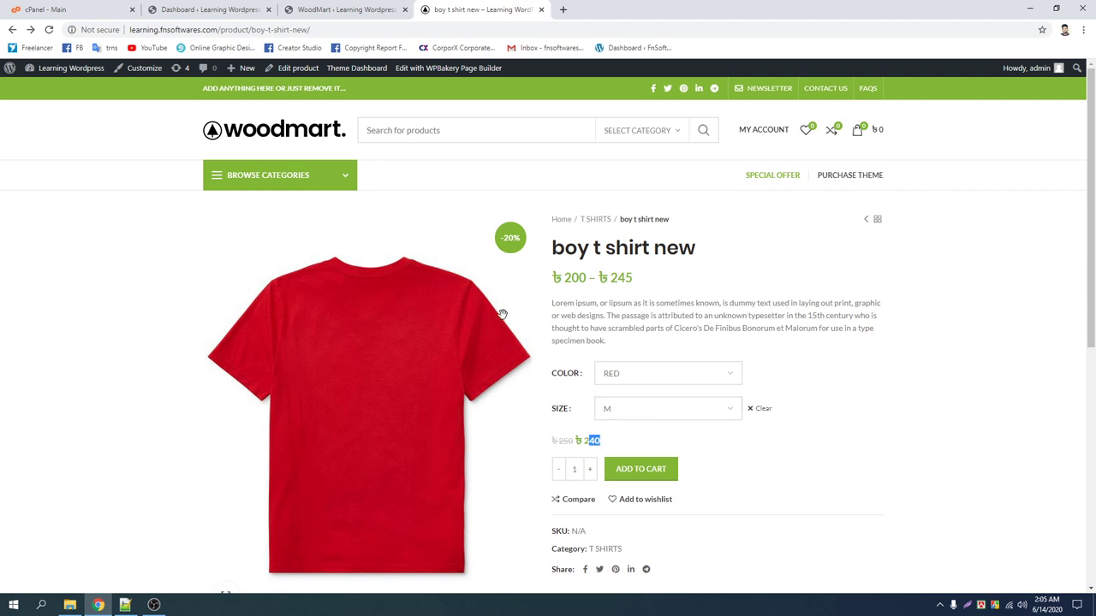
pyautogui.click(665, 291)
pyautogui.scroll(-1, 642, 308)
pyautogui.scroll(1, 643, 299)
# Return to the WoodMart dashboard and look through the list of demo versions without choosing one
pyautogui.click(330, 9)
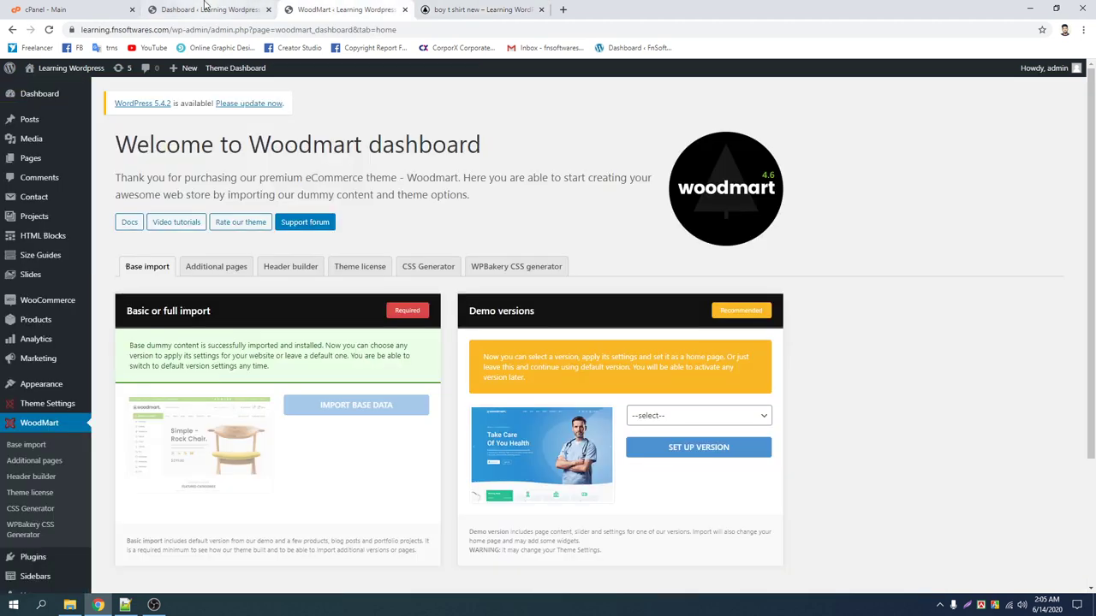
pyautogui.click(684, 416)
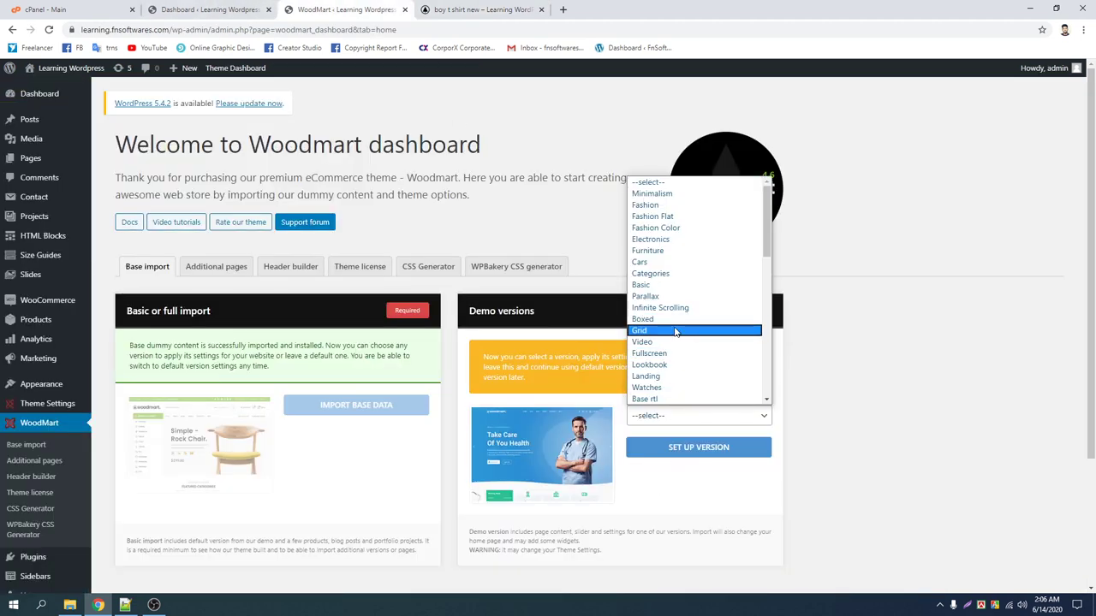
pyautogui.scroll(-3, 672, 333)
pyautogui.scroll(-3, 671, 337)
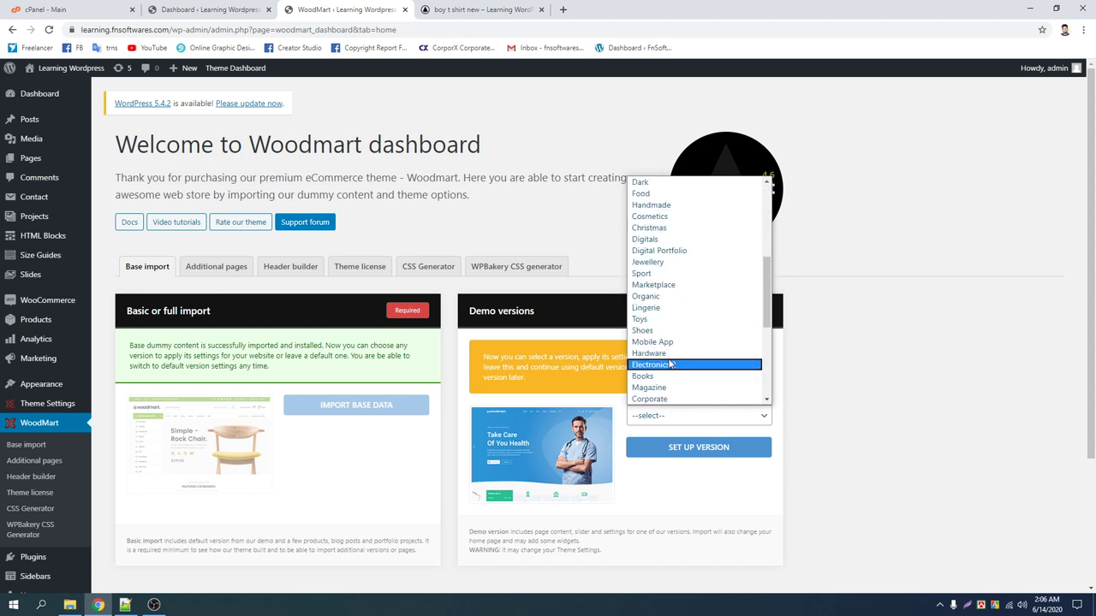
pyautogui.click(510, 218)
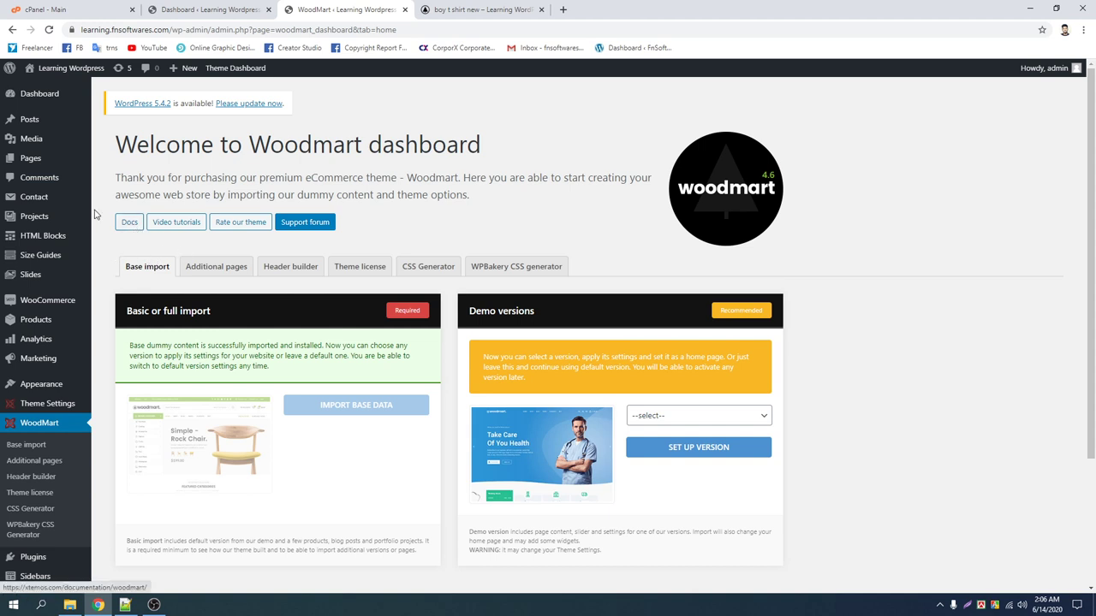
# Open the list of all site pages and look through the imported pages
pyautogui.moveTo(30, 162)
pyautogui.click(111, 160)
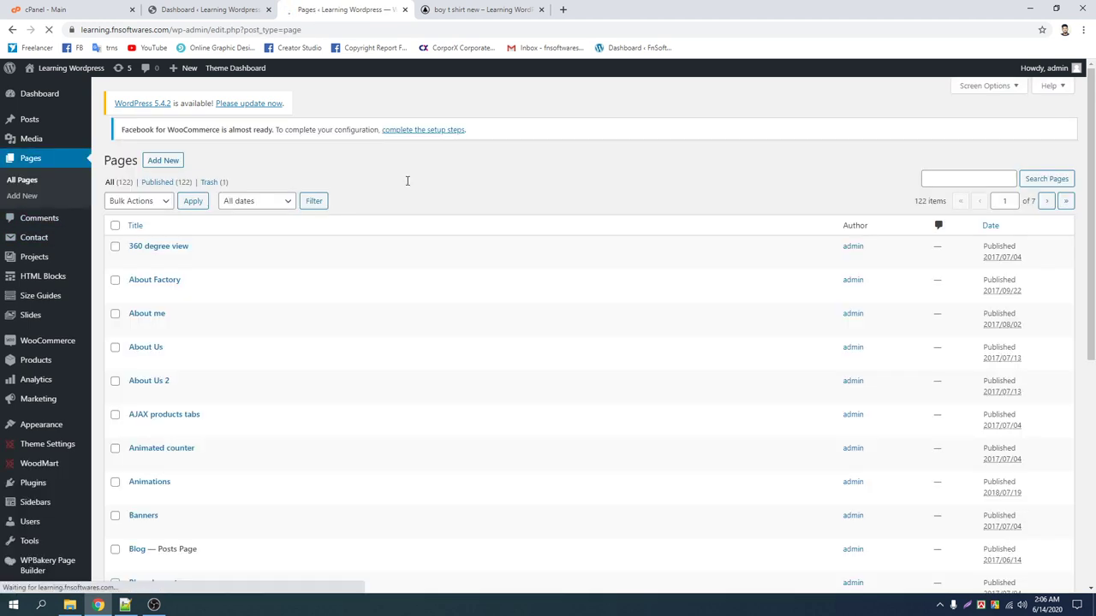
pyautogui.scroll(-1, 183, 255)
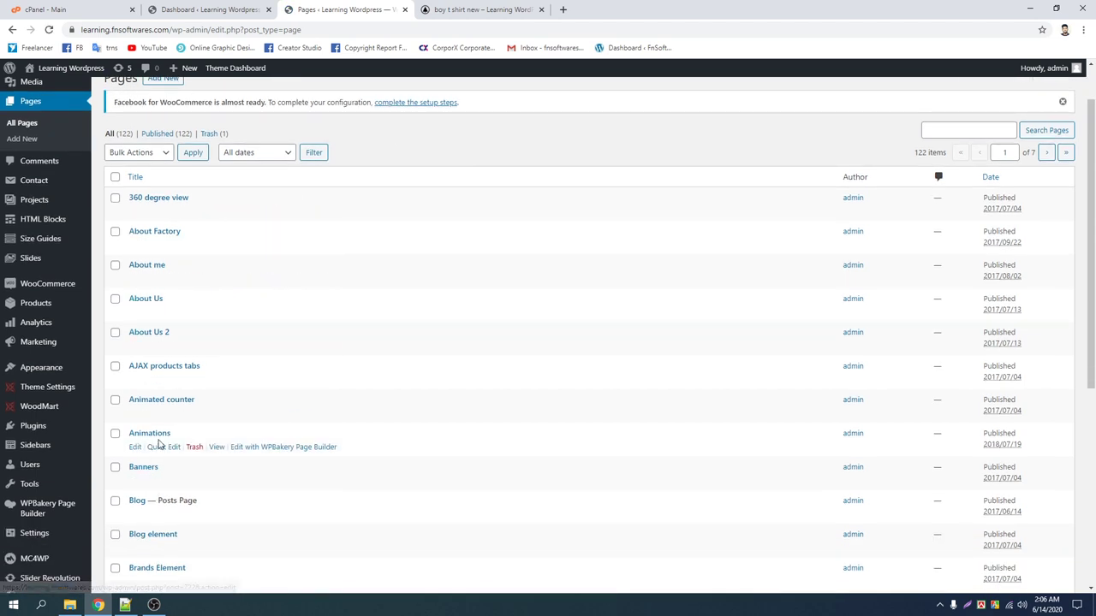
pyautogui.scroll(-2, 159, 448)
pyautogui.scroll(2, 163, 413)
pyautogui.scroll(2, 163, 414)
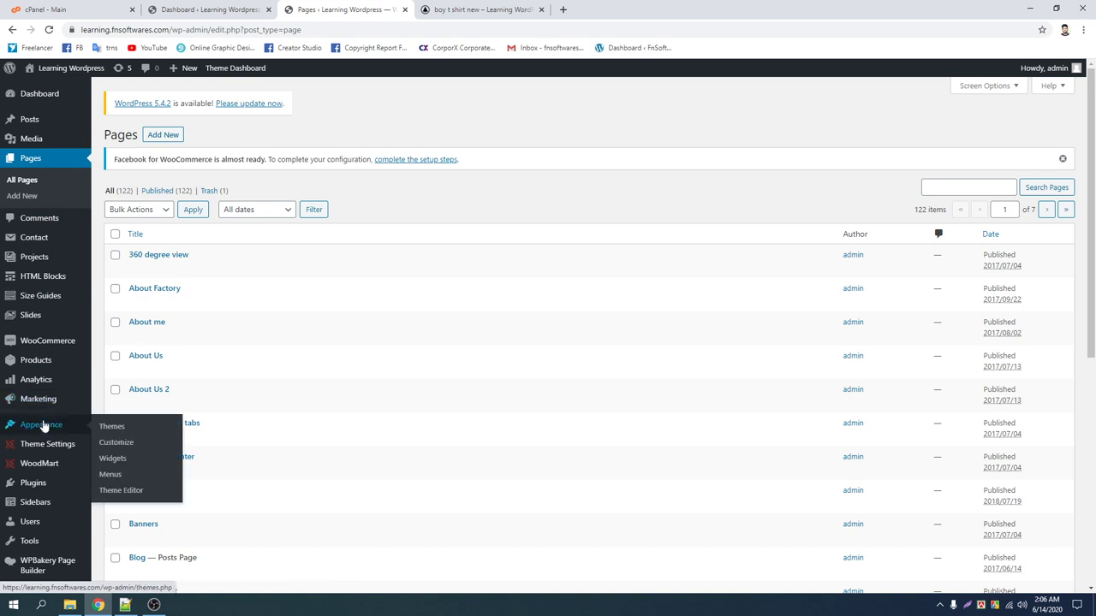
# Go from the product page back to the site's front page, and return to the admin Pages list
pyautogui.click(469, 10)
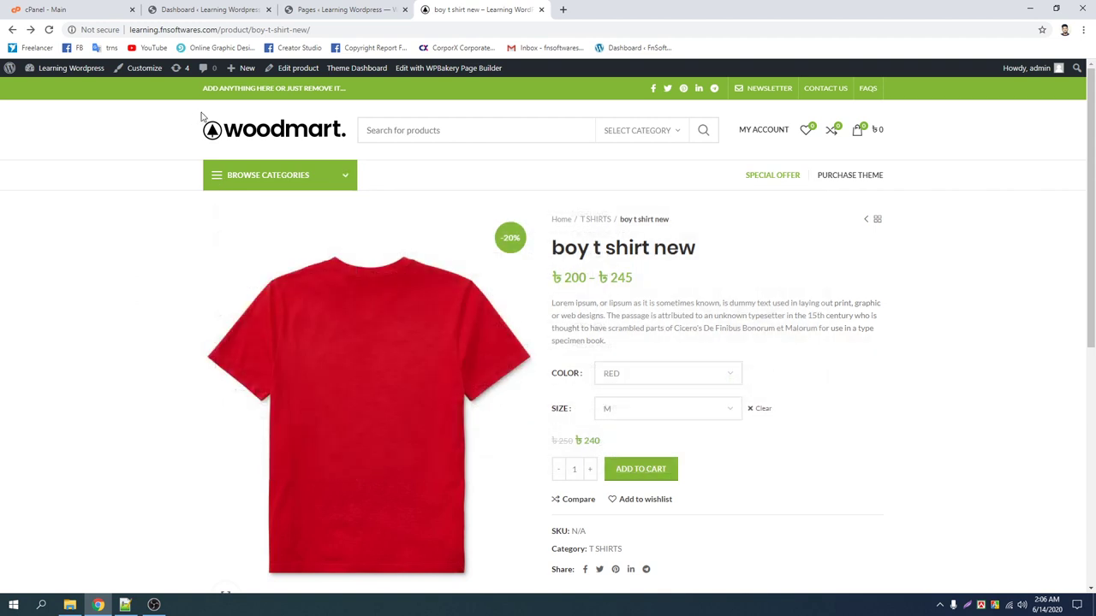
pyautogui.click(277, 125)
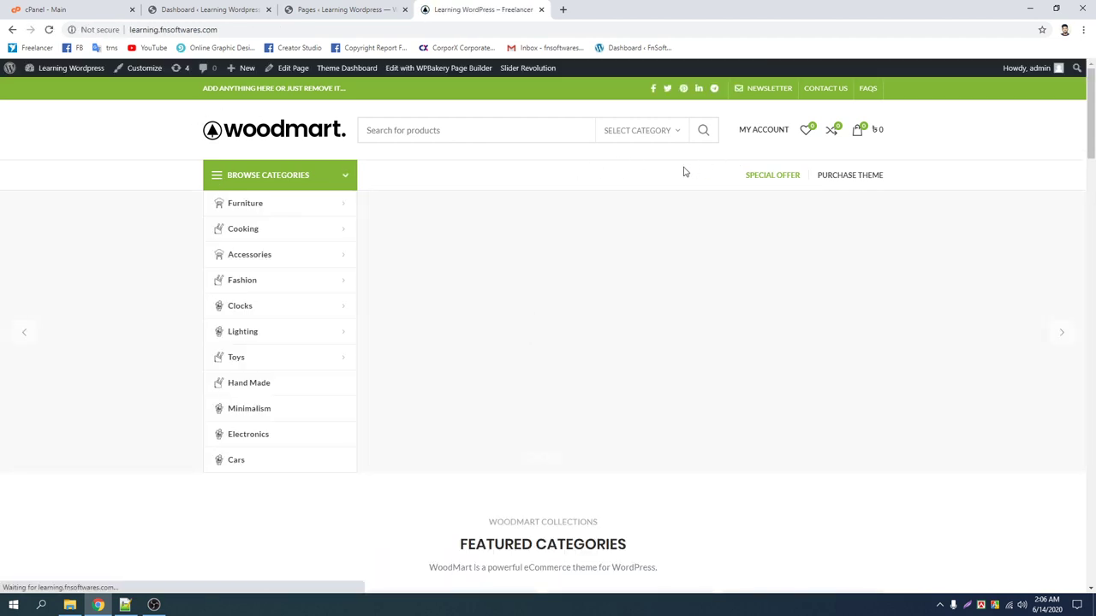
pyautogui.click(338, 10)
pyautogui.click(184, 6)
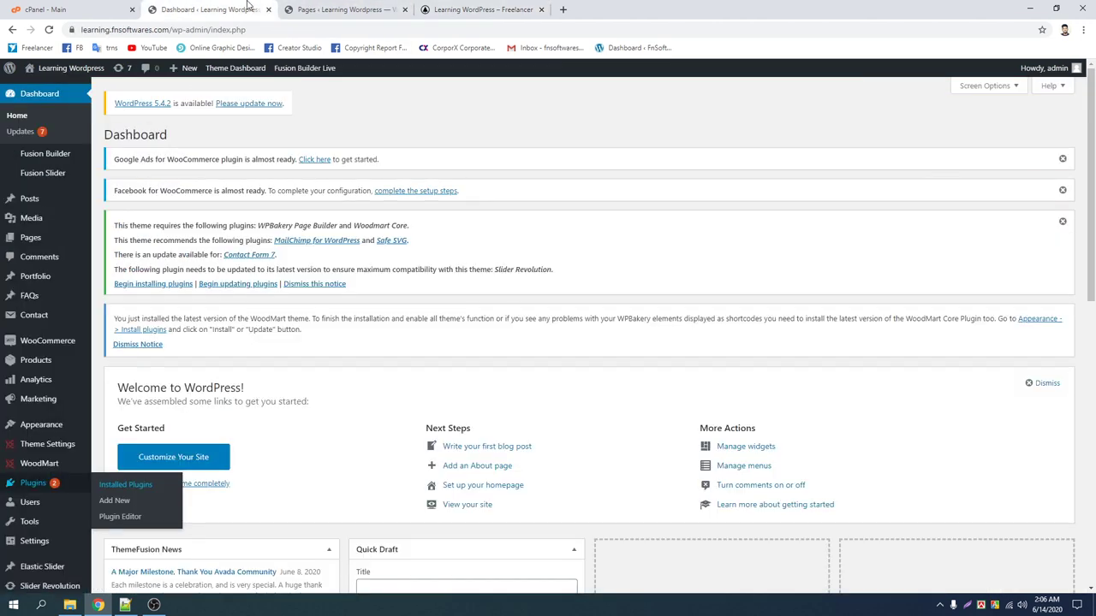
pyautogui.click(338, 9)
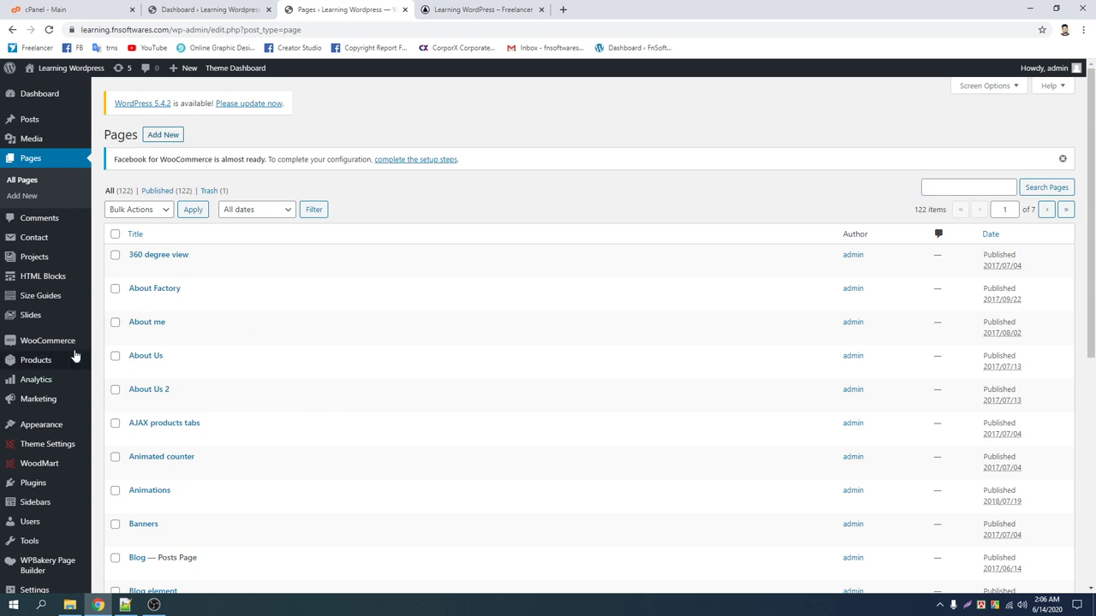
# Open the theme's menu editor and look through the existing menus, keeping Header Menu selected
pyautogui.moveTo(86, 436)
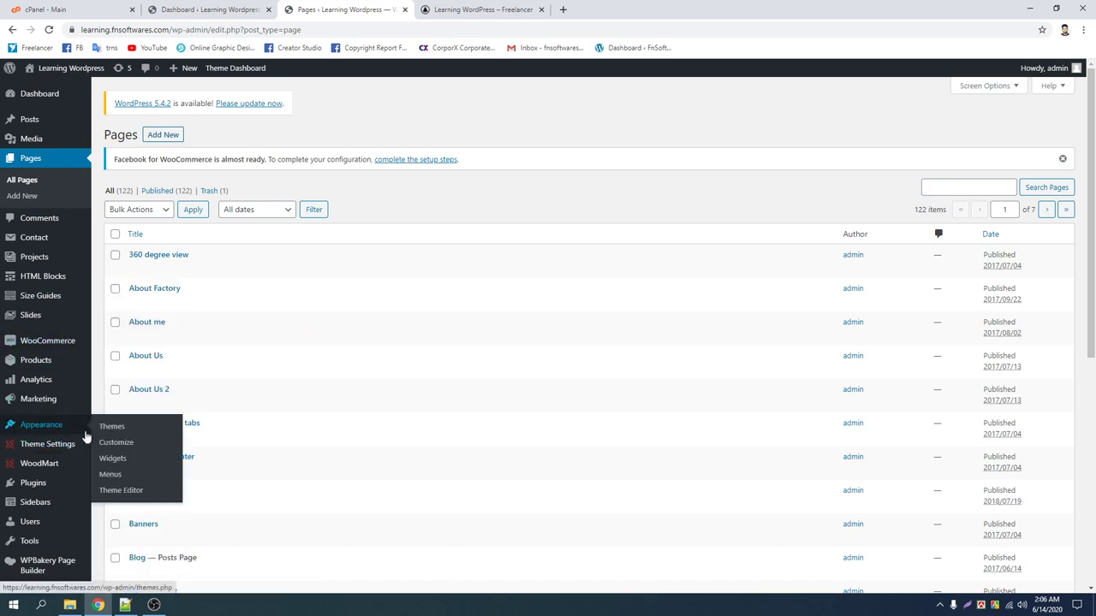
pyautogui.click(110, 474)
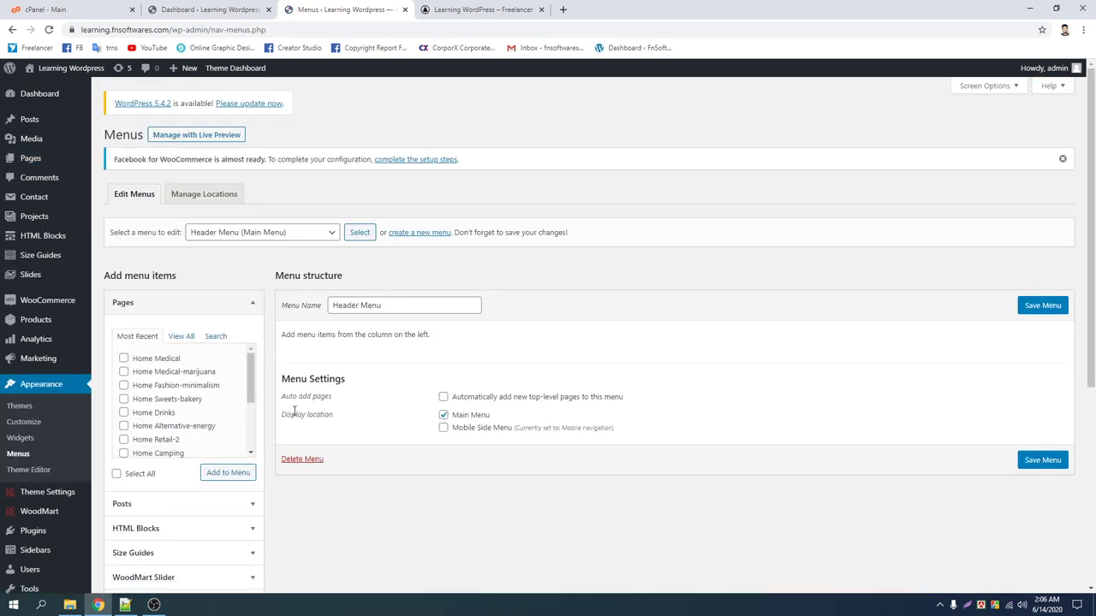
pyautogui.click(248, 232)
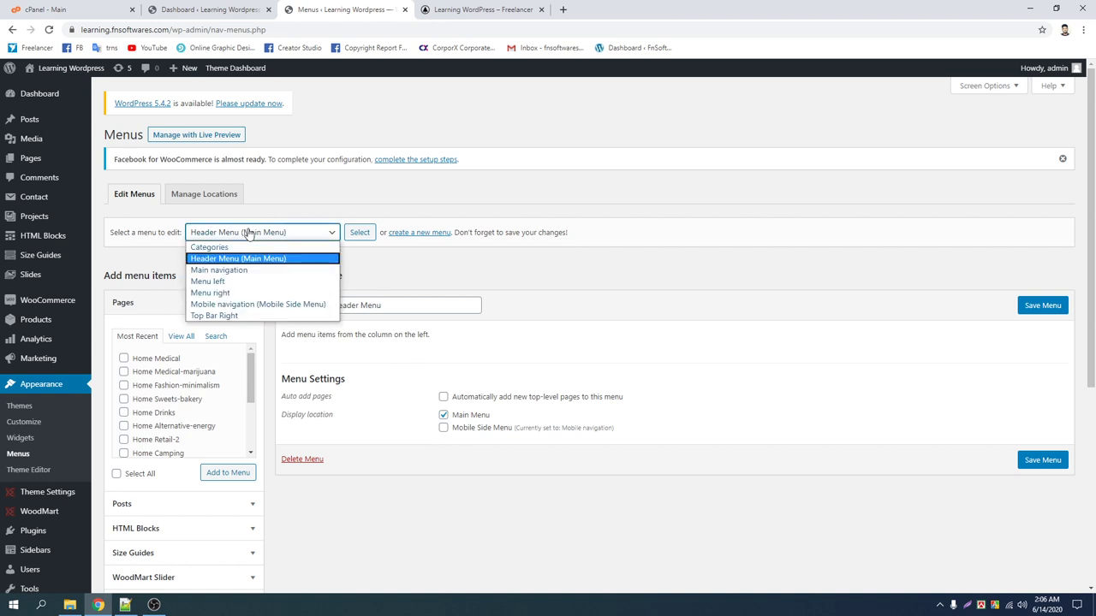
pyautogui.click(414, 202)
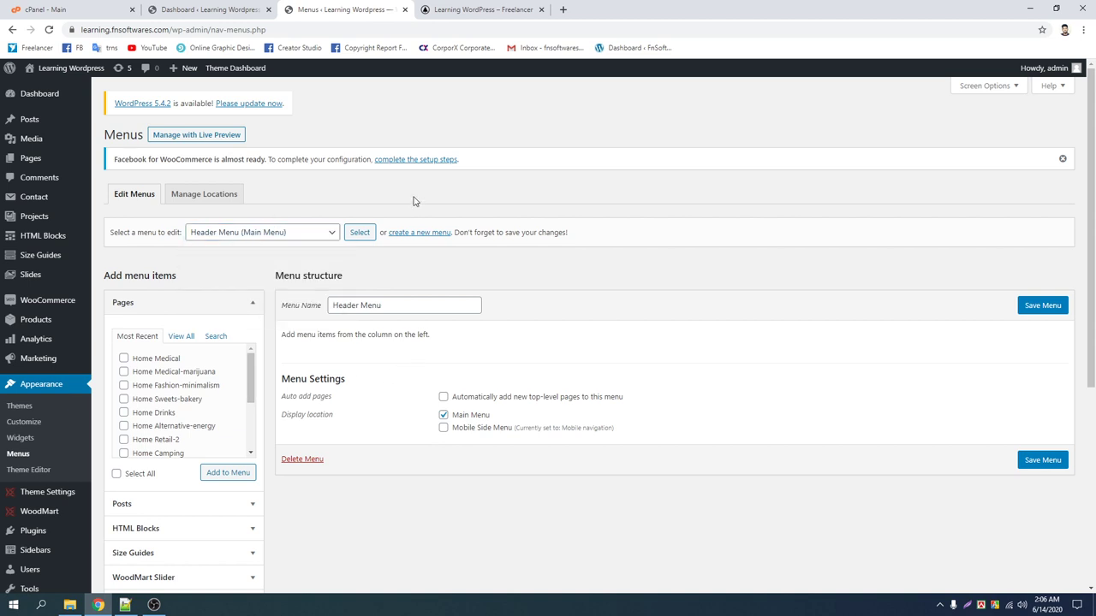
# Add the Home base, About Us and Contact Us pages to the Header Menu and save the menu
pyautogui.click(182, 336)
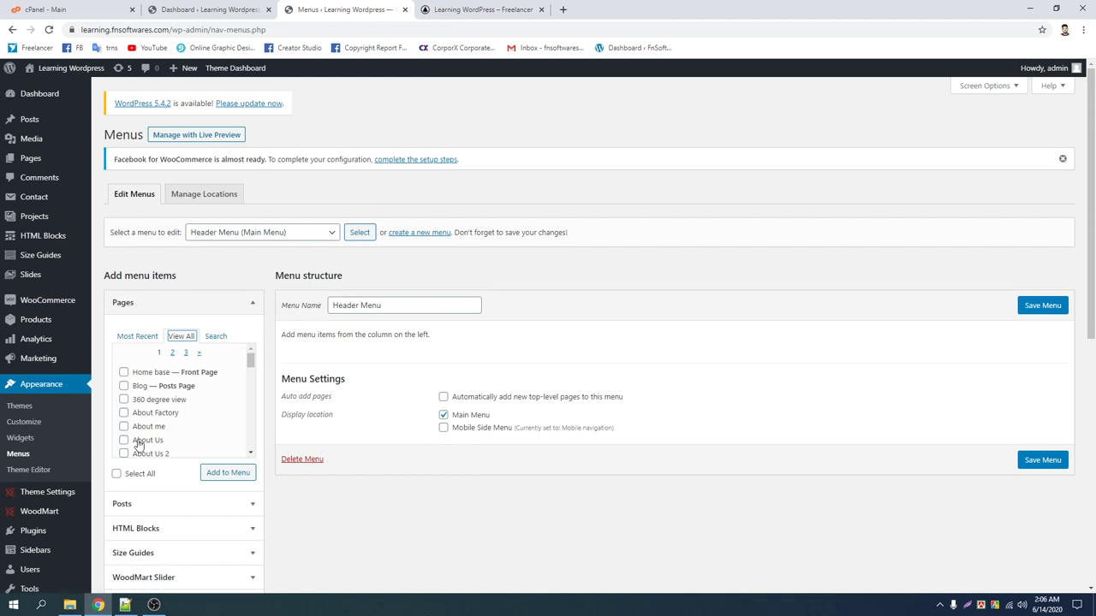
pyautogui.scroll(-1, 154, 391)
pyautogui.scroll(1, 154, 391)
pyautogui.scroll(-1, 140, 417)
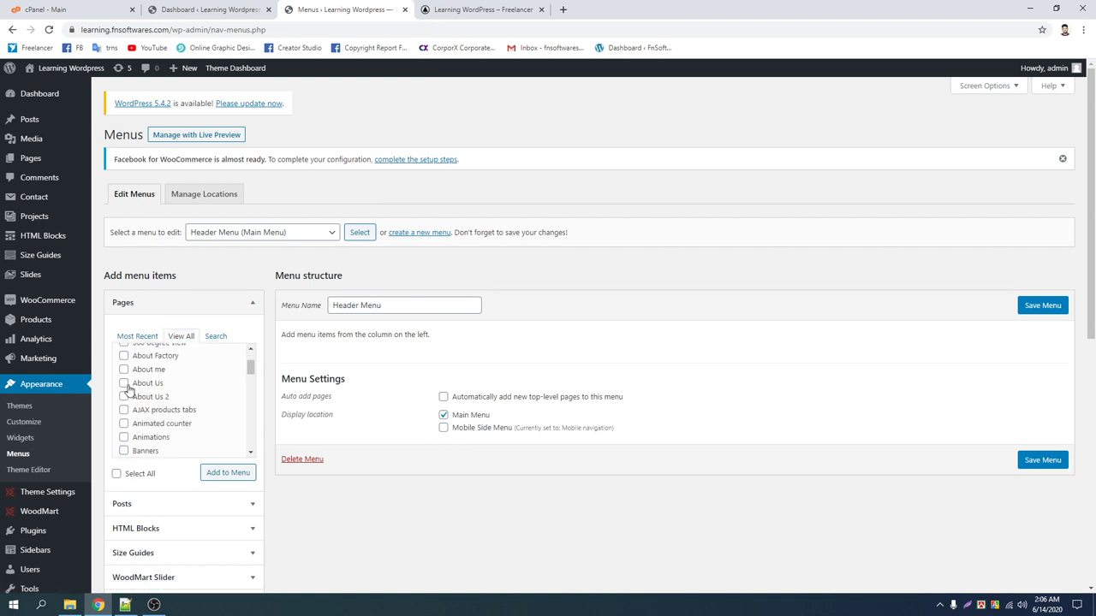
pyautogui.scroll(-1, 126, 387)
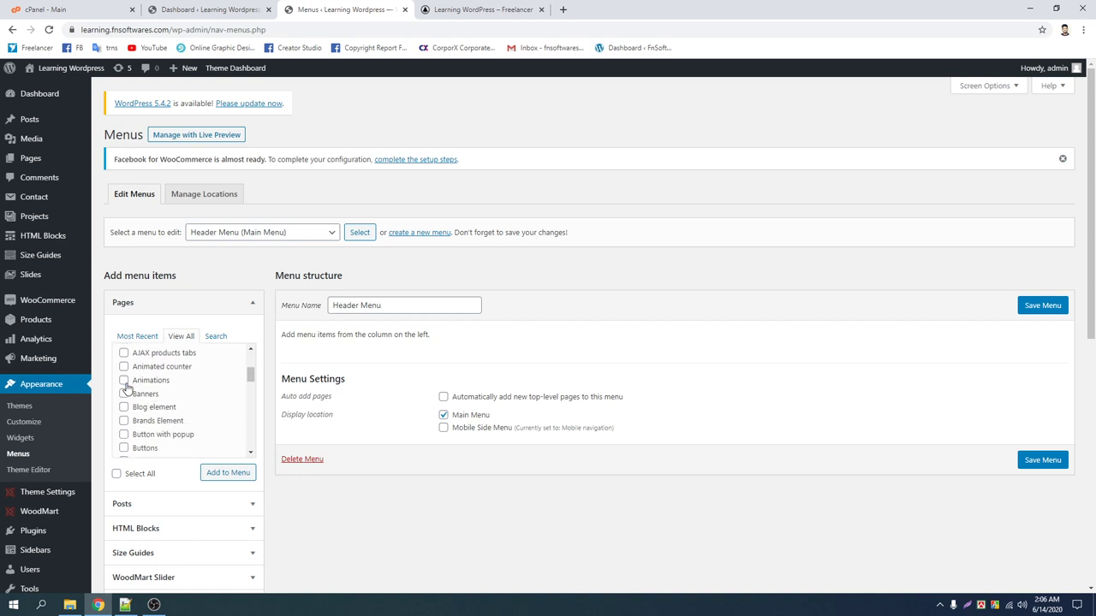
pyautogui.scroll(-2, 129, 420)
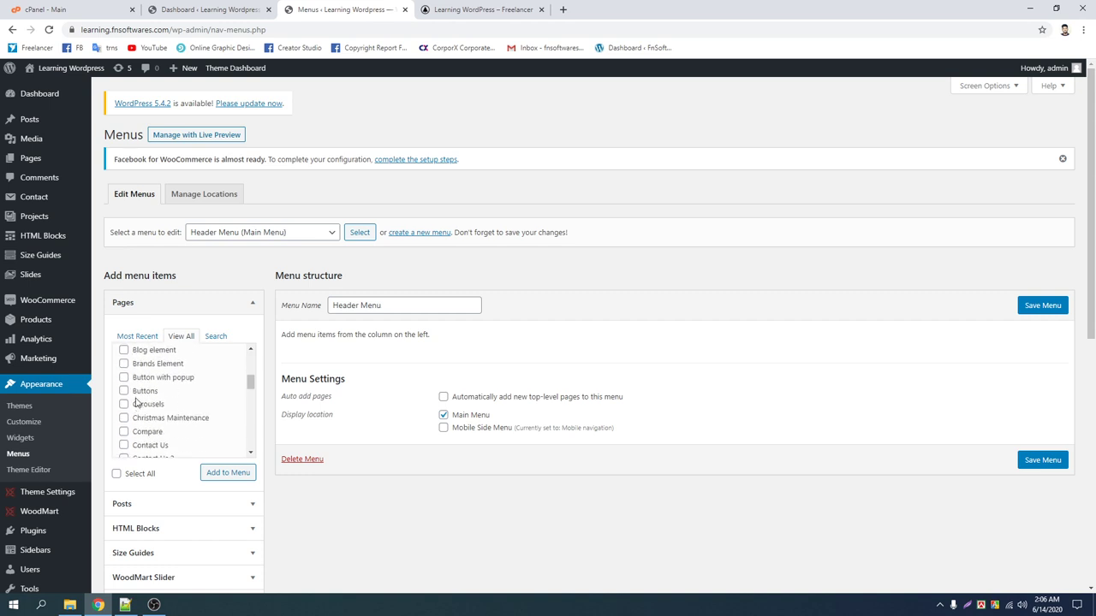
pyautogui.scroll(-3, 140, 391)
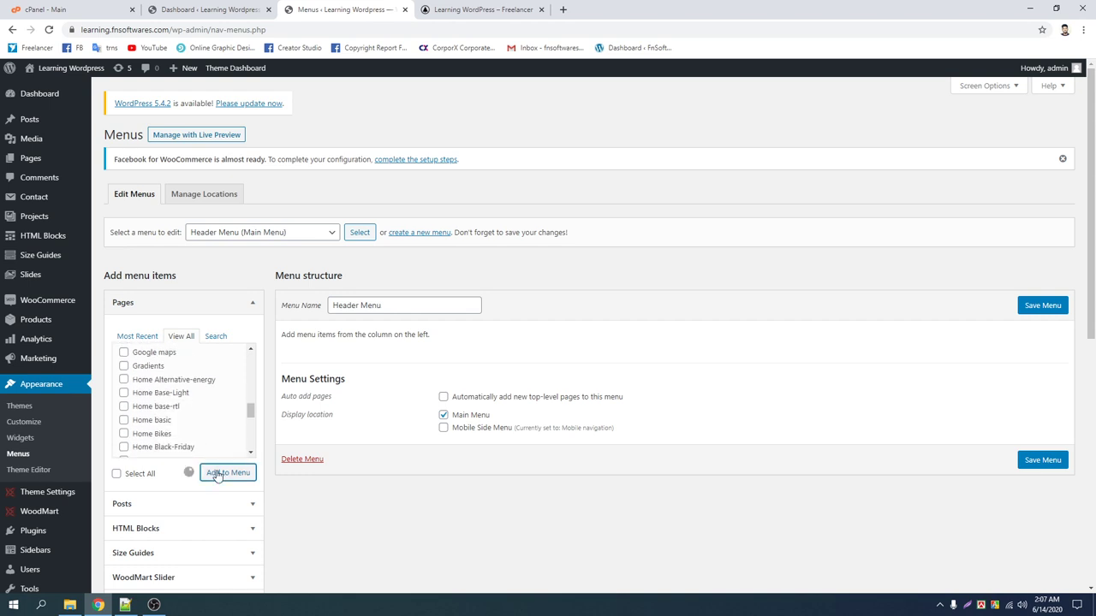
pyautogui.click(1021, 308)
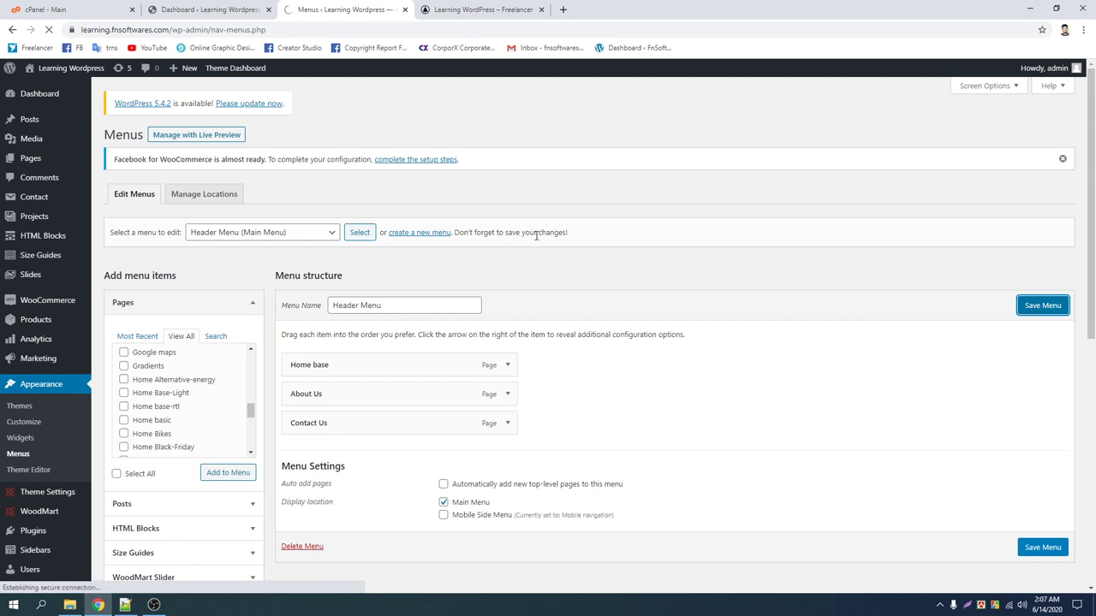
# Reload the site's front page to check the header menu, and open About Us from it
pyautogui.click(504, 7)
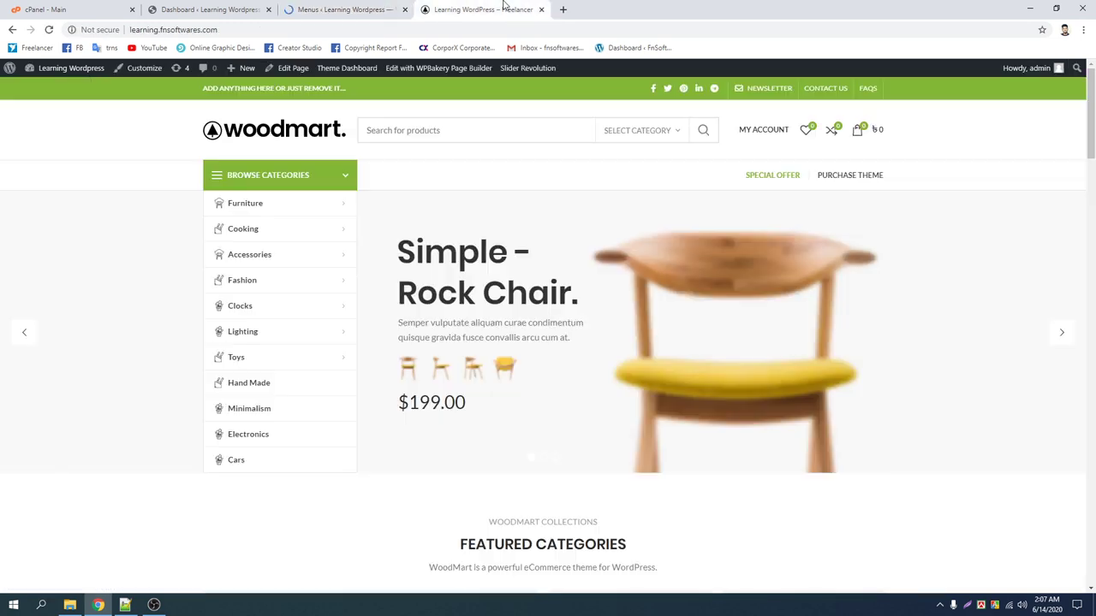
pyautogui.click(49, 31)
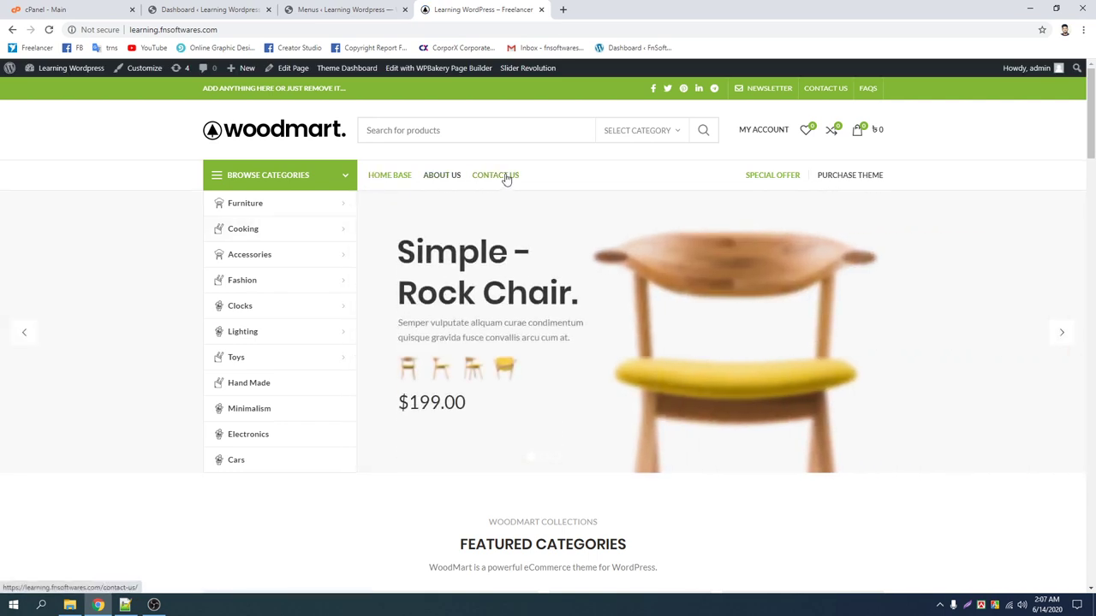
pyautogui.click(437, 178)
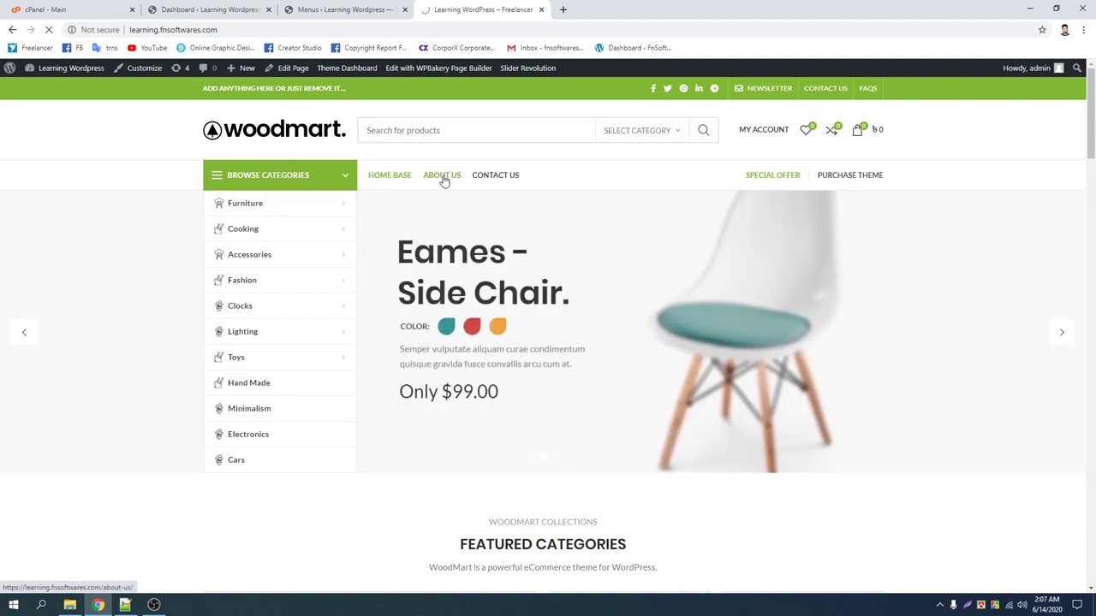
pyautogui.click(448, 182)
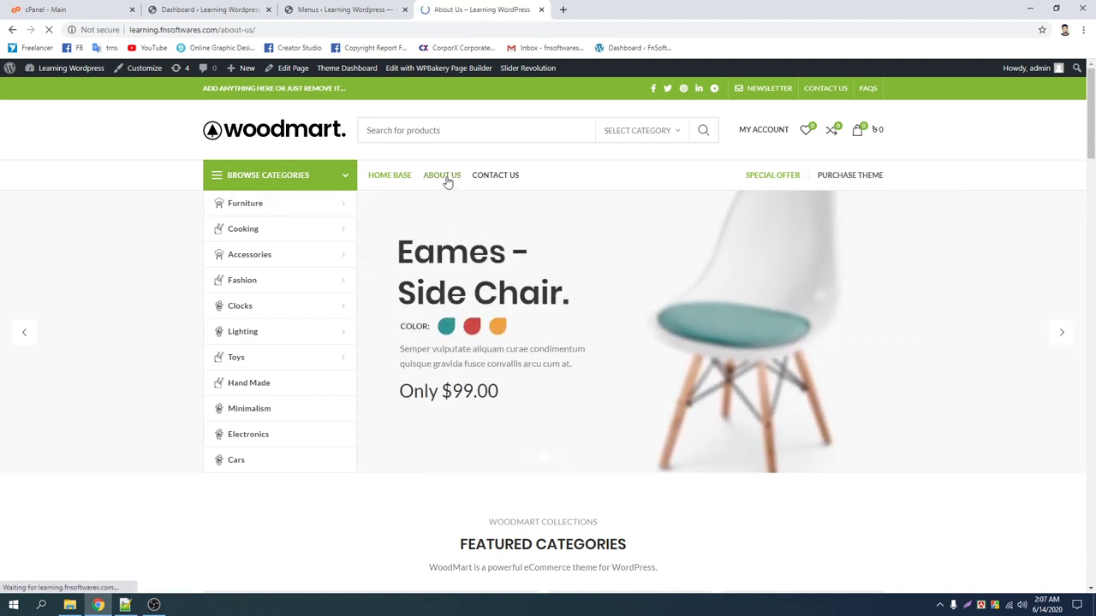
# Look through the About Us page's headings and text down to the footer, and return to the front page
pyautogui.scroll(-13, 446, 192)
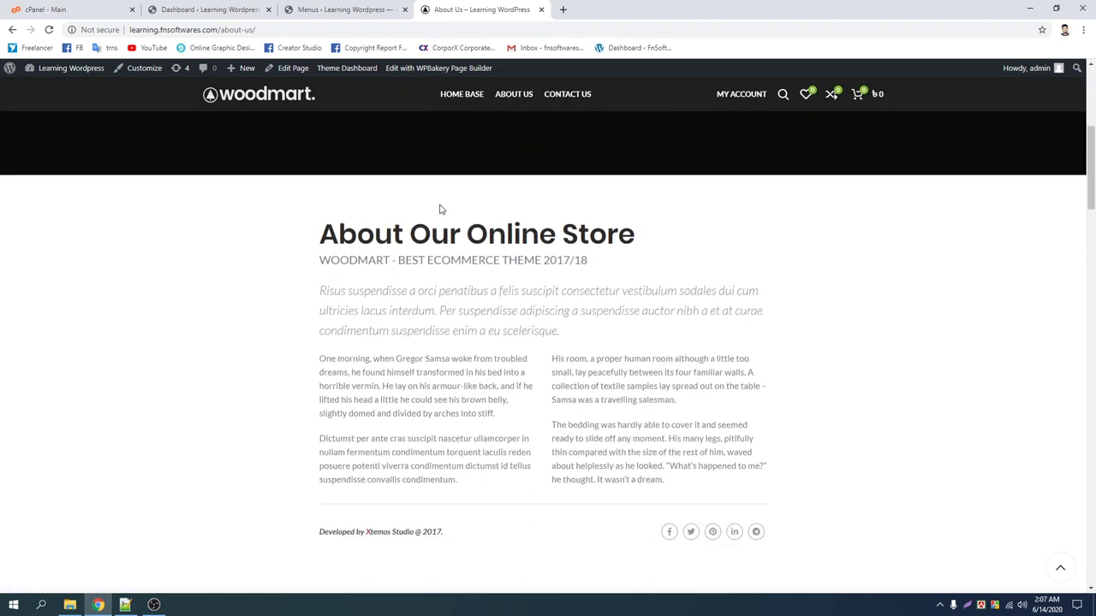
pyautogui.scroll(-20, 460, 262)
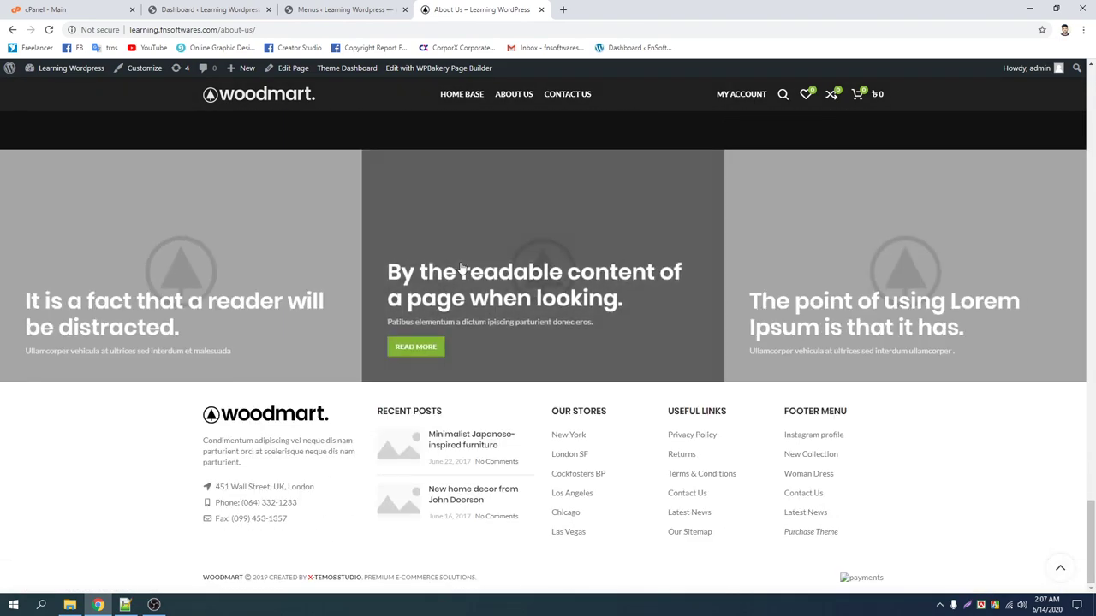
pyautogui.scroll(20, 460, 268)
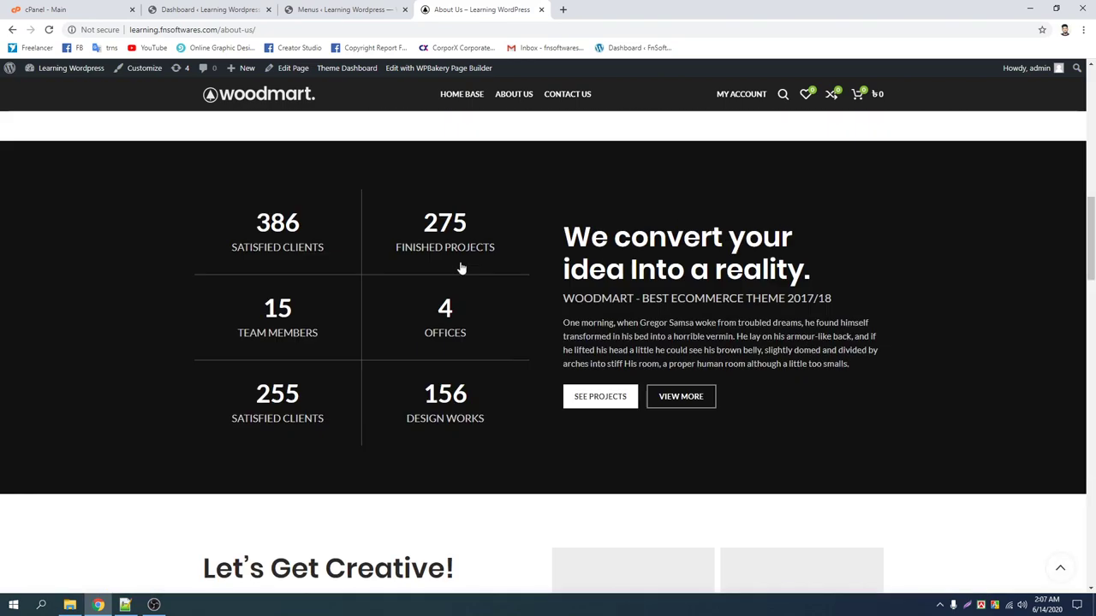
pyautogui.scroll(10, 459, 268)
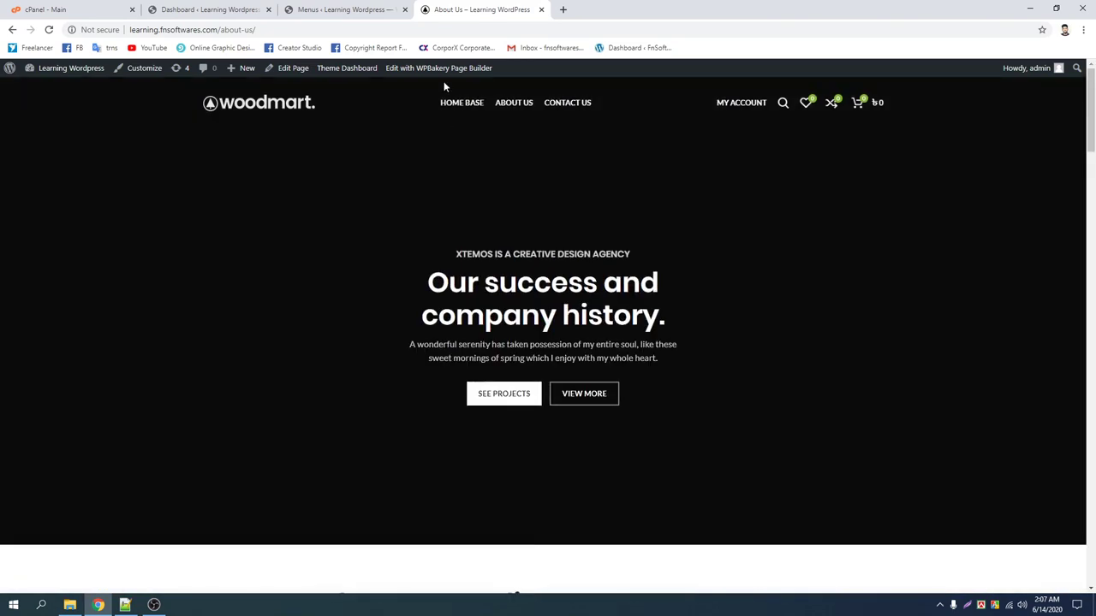
pyautogui.scroll(-5, 512, 199)
pyautogui.scroll(5, 322, 240)
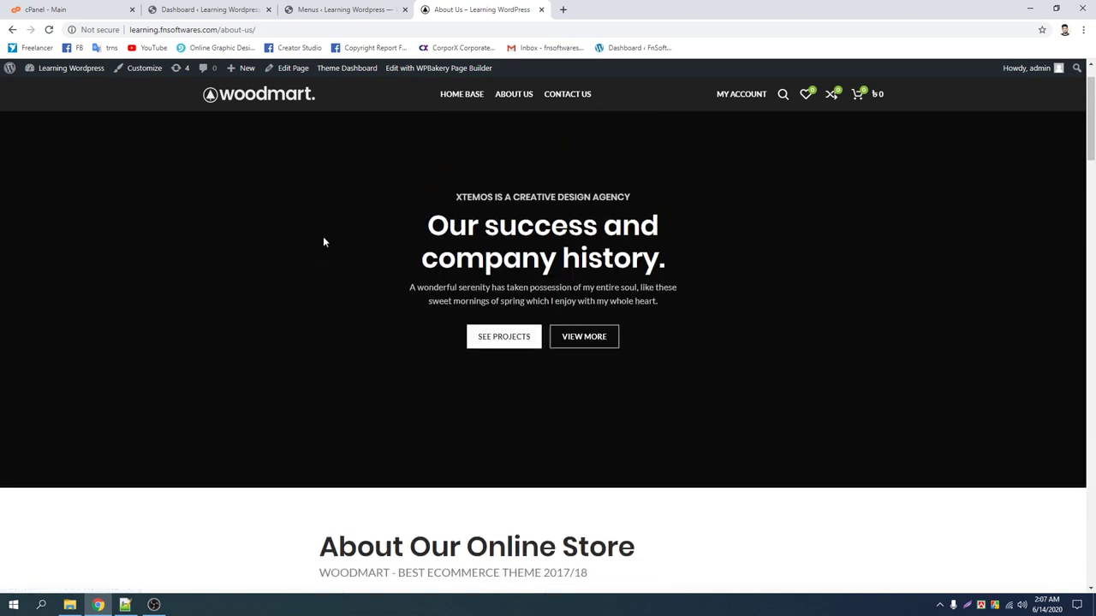
pyautogui.moveTo(428, 283); pyautogui.dragTo(669, 399)
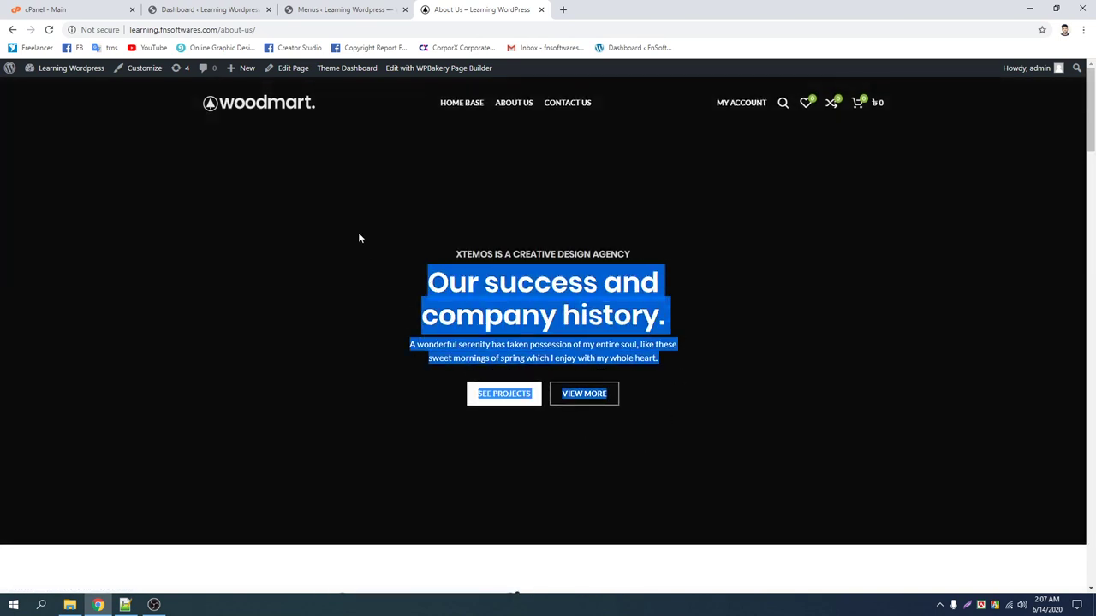
pyautogui.scroll(-5, 360, 238)
pyautogui.moveTo(320, 193); pyautogui.dragTo(414, 329)
pyautogui.click(338, 284)
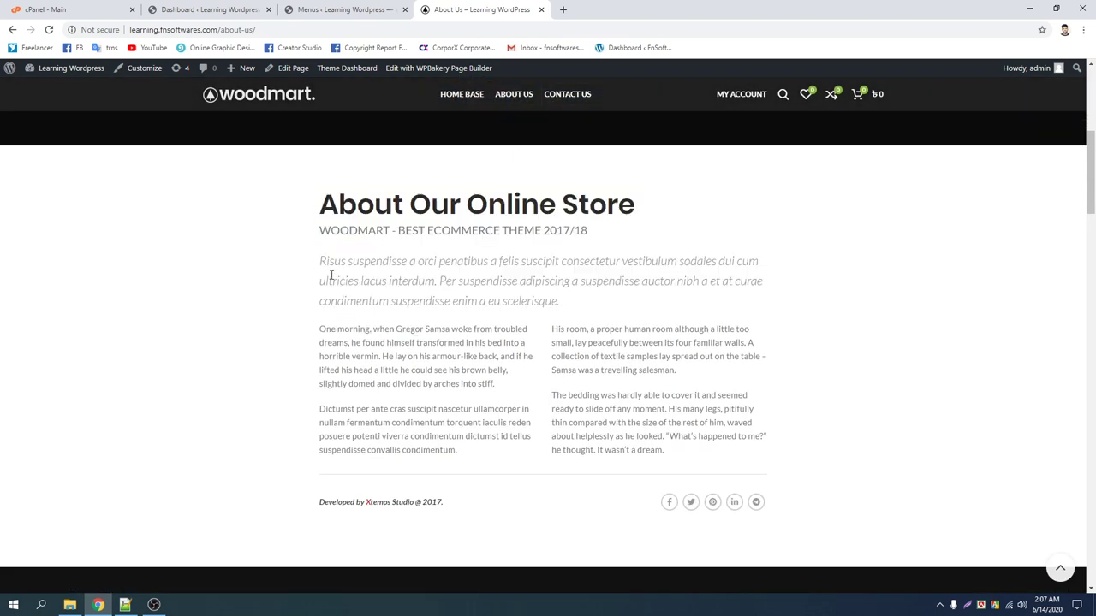
pyautogui.moveTo(321, 271); pyautogui.dragTo(682, 450)
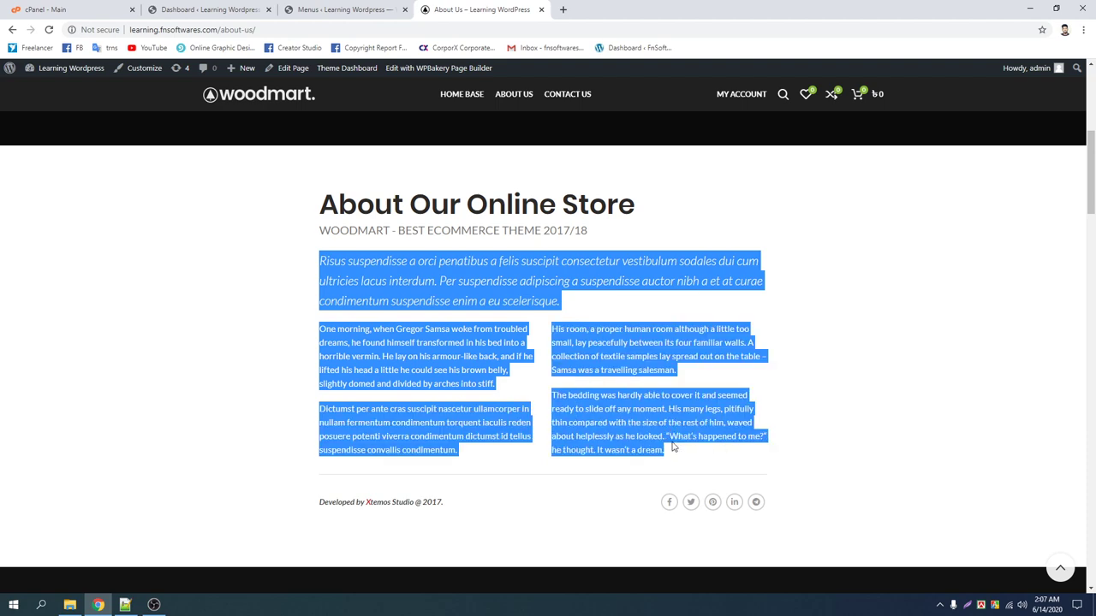
pyautogui.click(468, 323)
pyautogui.scroll(5, 468, 323)
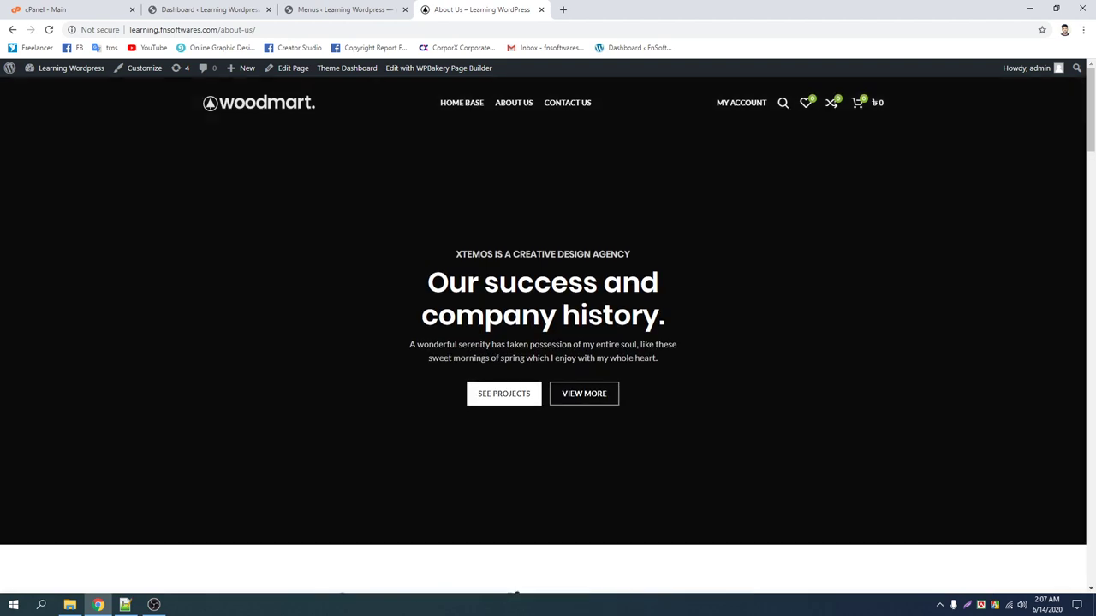
pyautogui.click(249, 104)
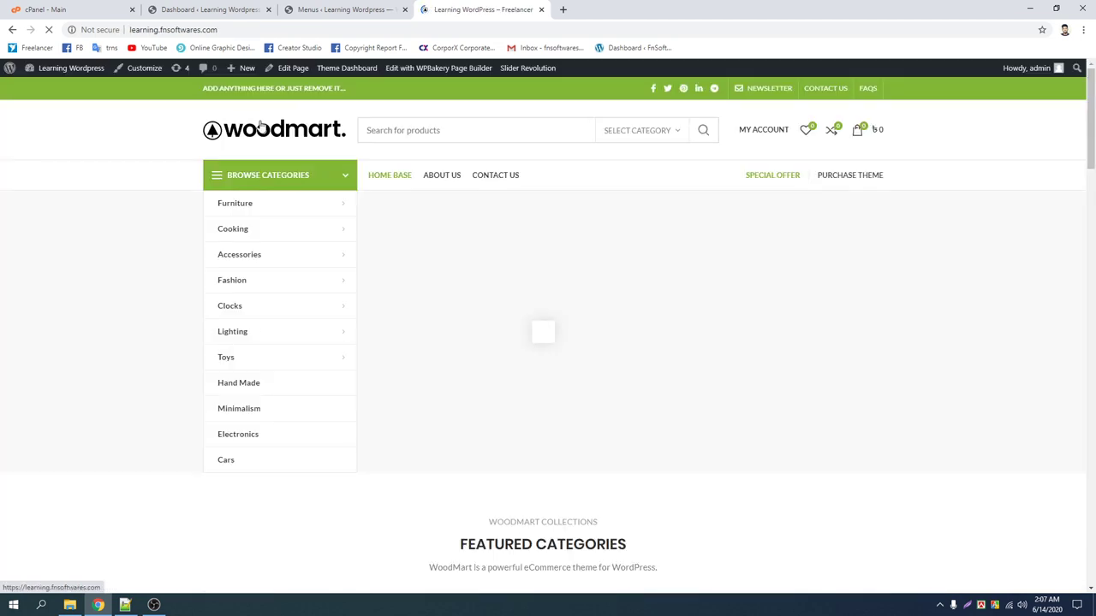
# Leave the menu editor for the Theme Settings and look over the General section's options
pyautogui.click(329, 10)
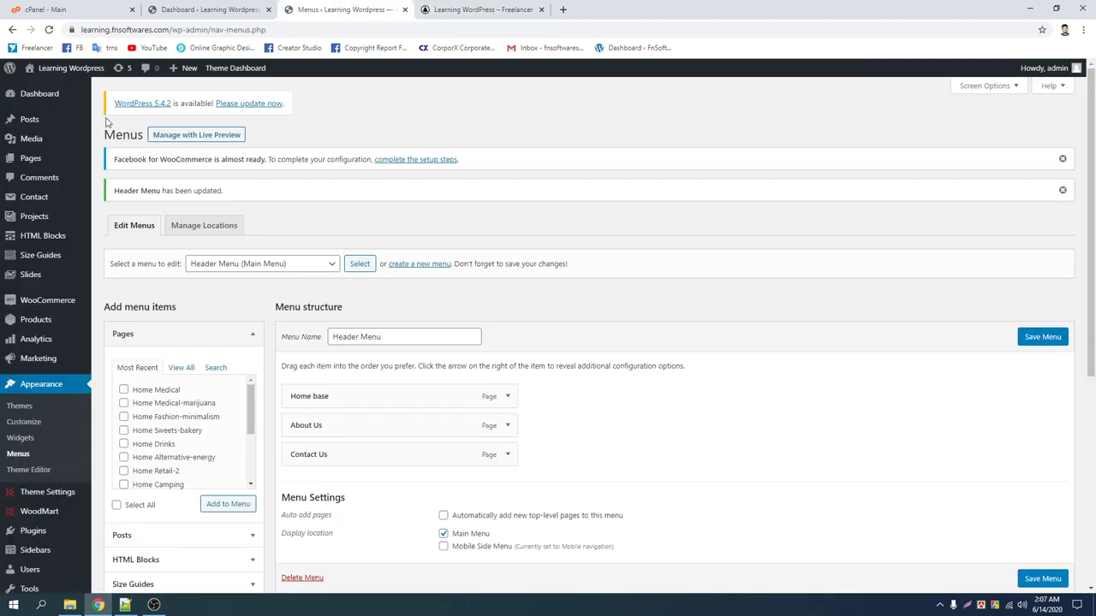
pyautogui.scroll(-1, 101, 229)
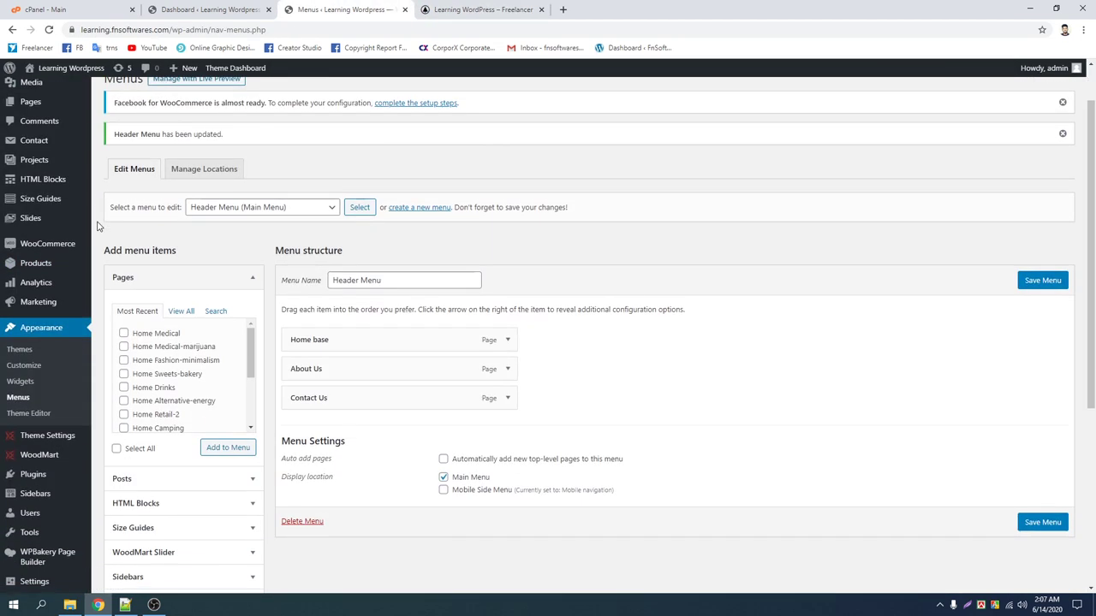
pyautogui.click(60, 436)
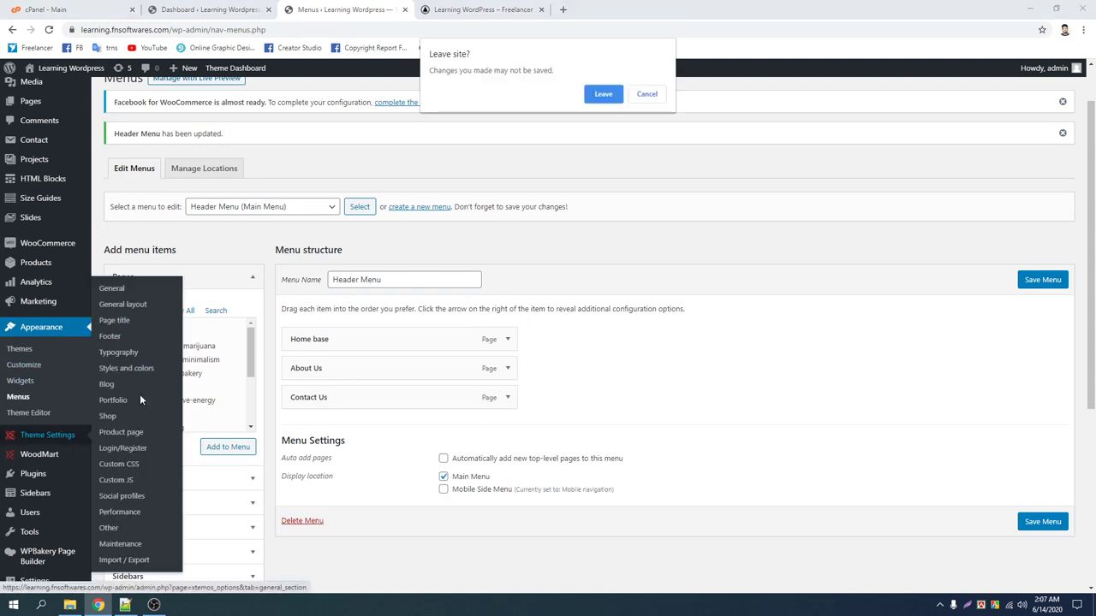
pyautogui.click(603, 94)
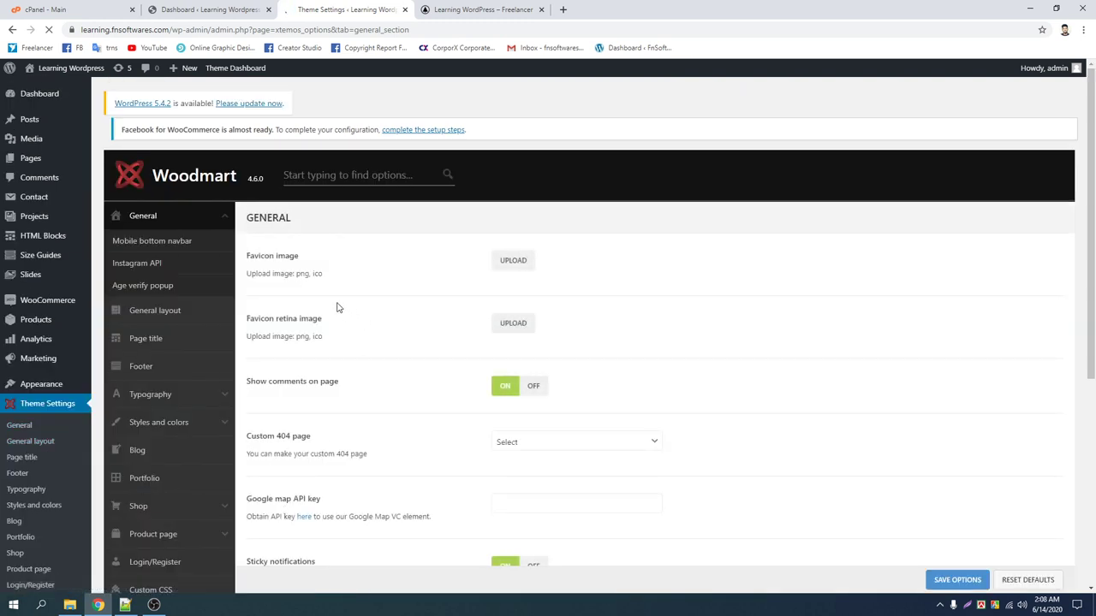
pyautogui.moveTo(262, 341); pyautogui.dragTo(371, 336)
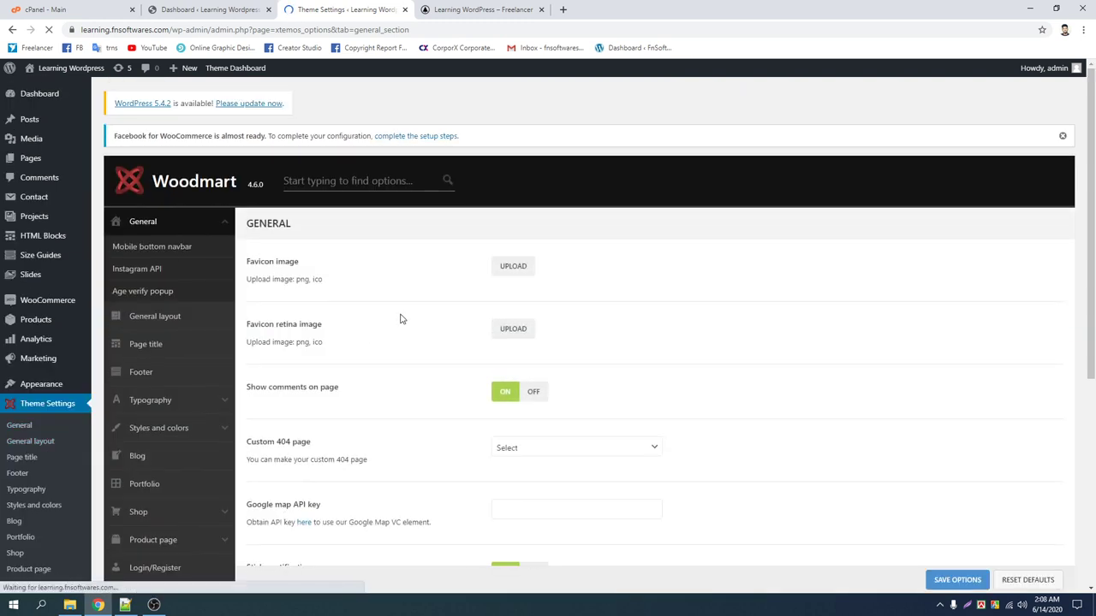
pyautogui.click(400, 319)
pyautogui.scroll(-3, 400, 319)
pyautogui.scroll(3, 398, 318)
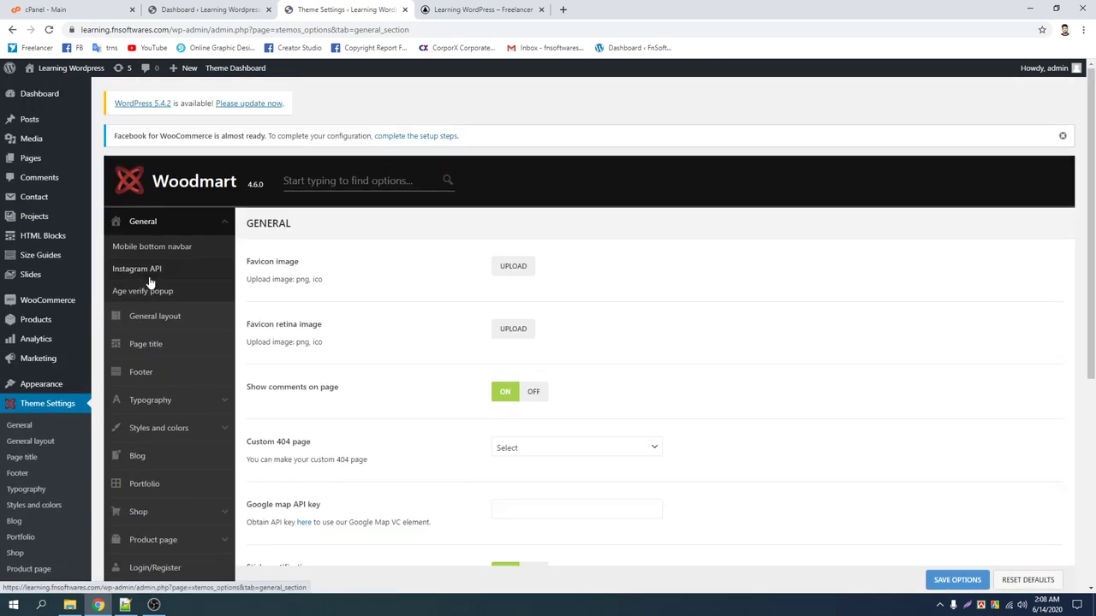
# Open the General layout settings and examine the site width and sidebar options
pyautogui.click(156, 316)
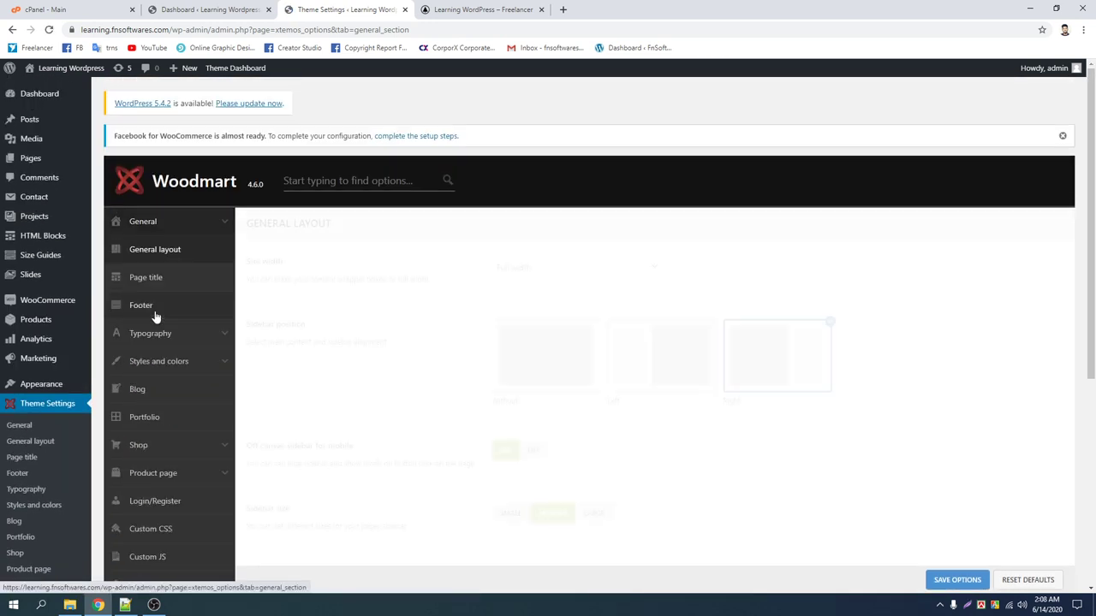
pyautogui.scroll(-2, 480, 289)
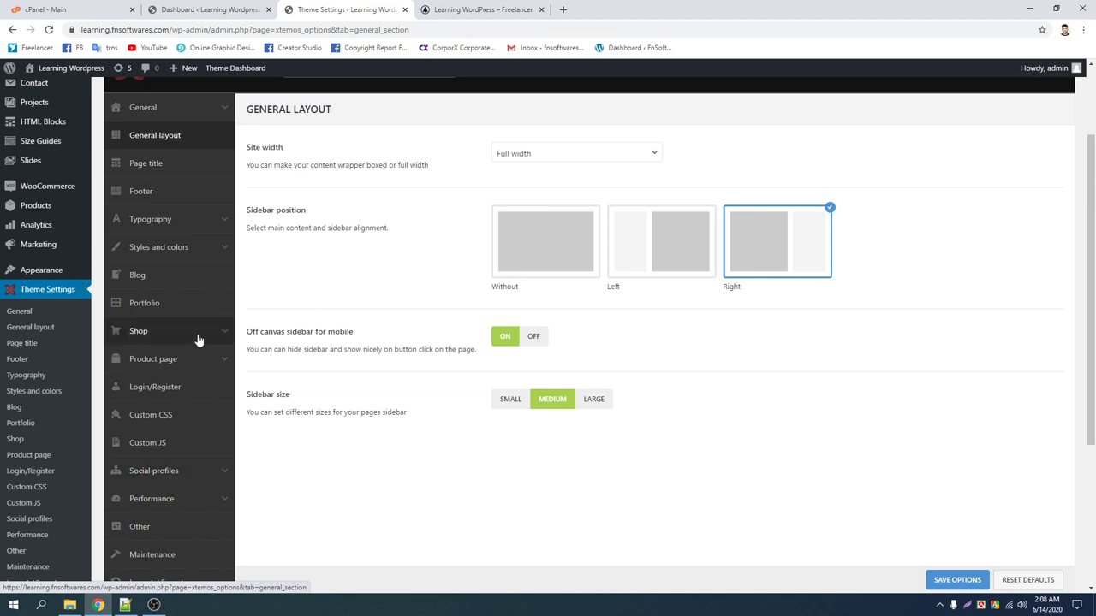
pyautogui.scroll(3, 198, 340)
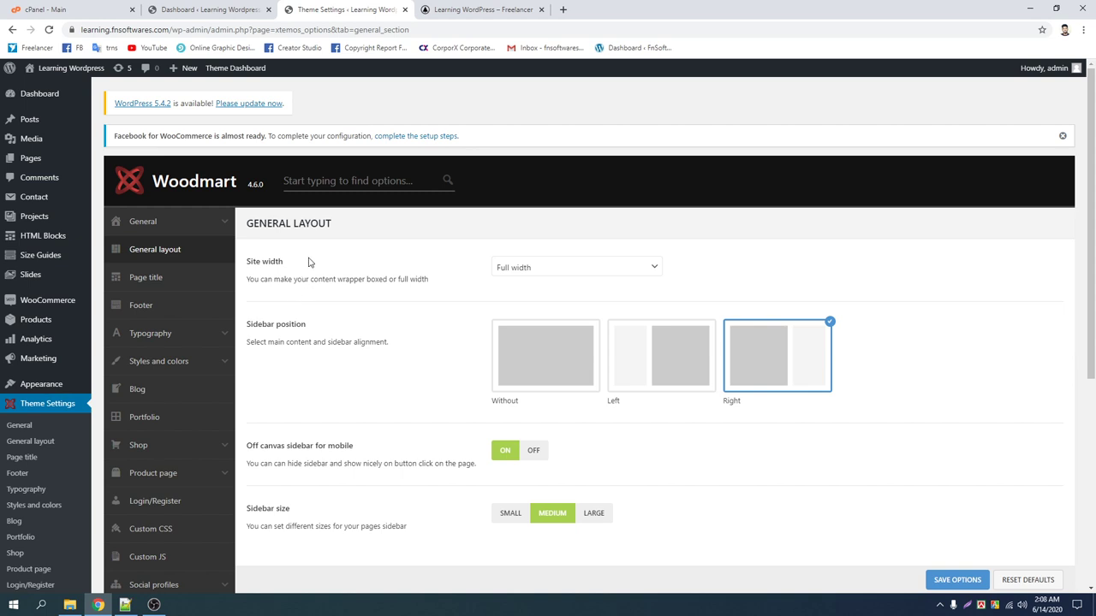
# Check the category menu on the front page, and open the list of all products in the admin area
pyautogui.click(471, 8)
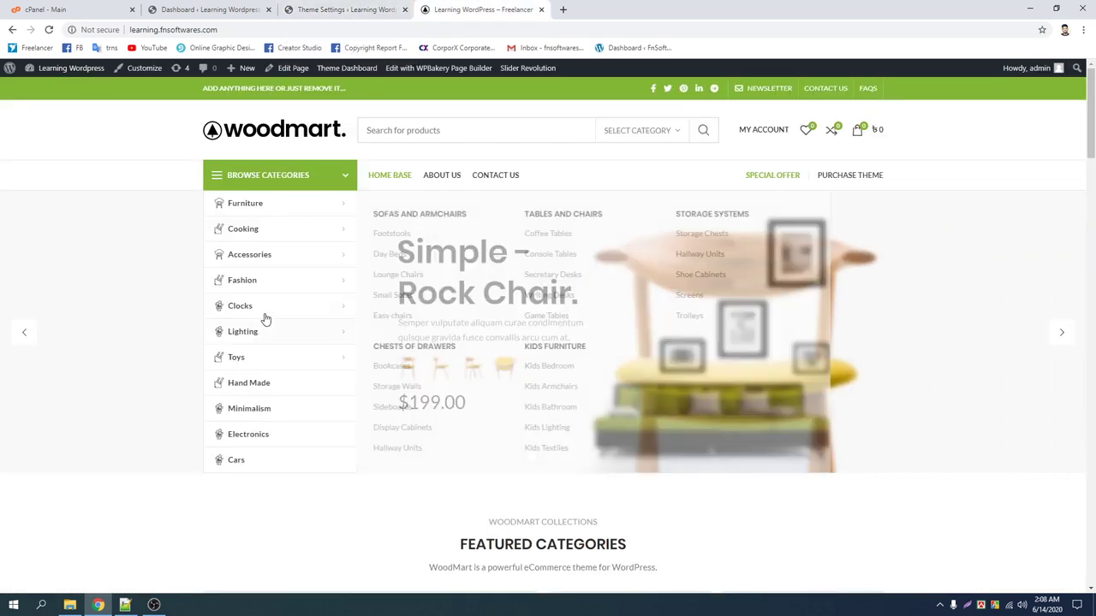
pyautogui.click(323, 10)
pyautogui.moveTo(39, 319)
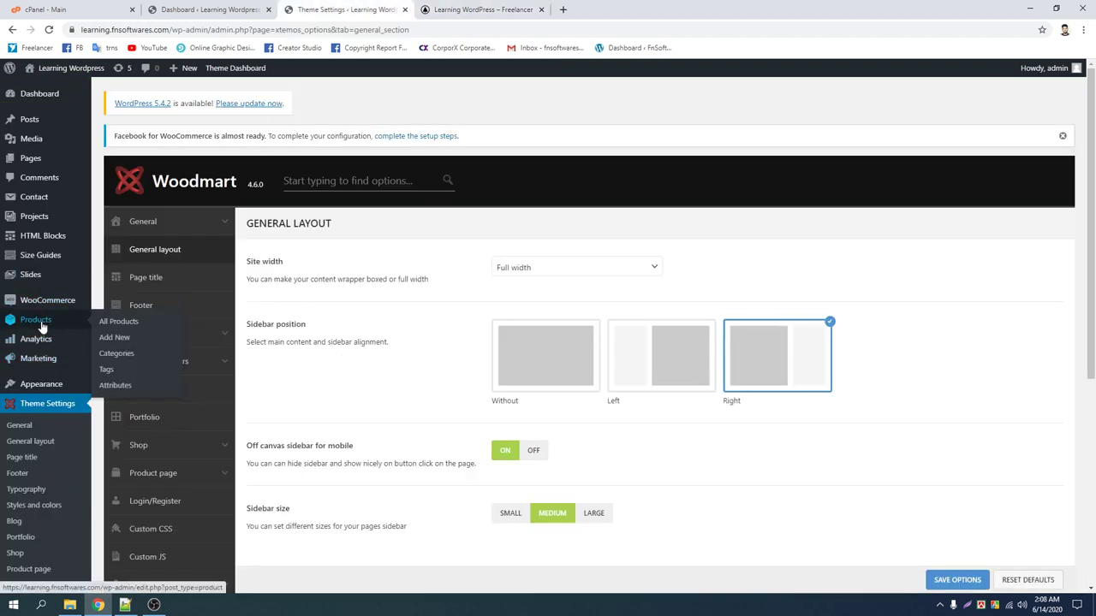
pyautogui.click(126, 334)
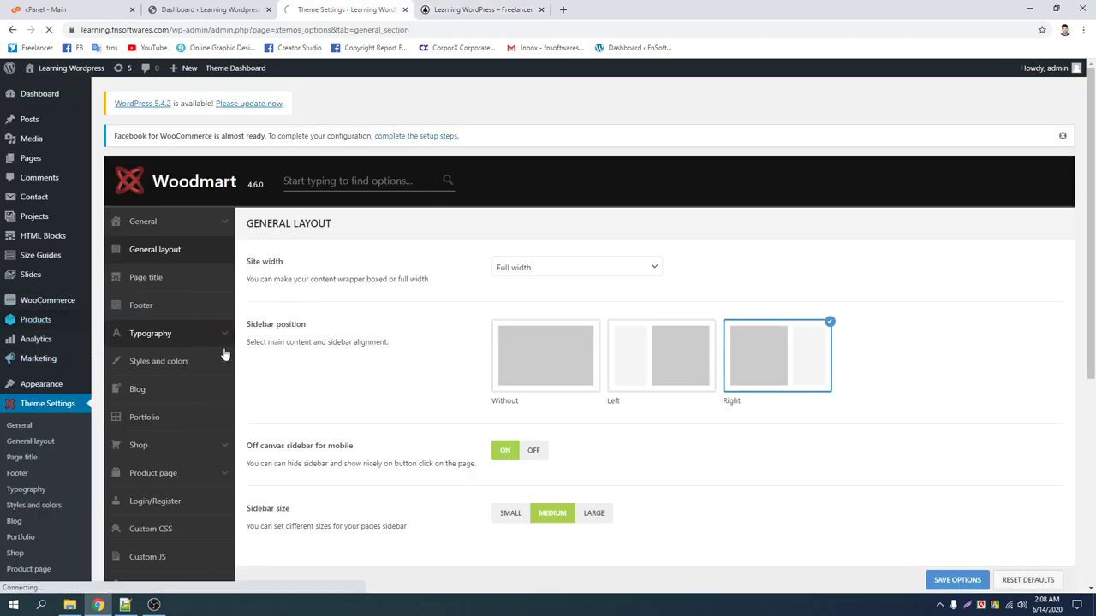
pyautogui.click(153, 604)
pyautogui.click(731, 133)
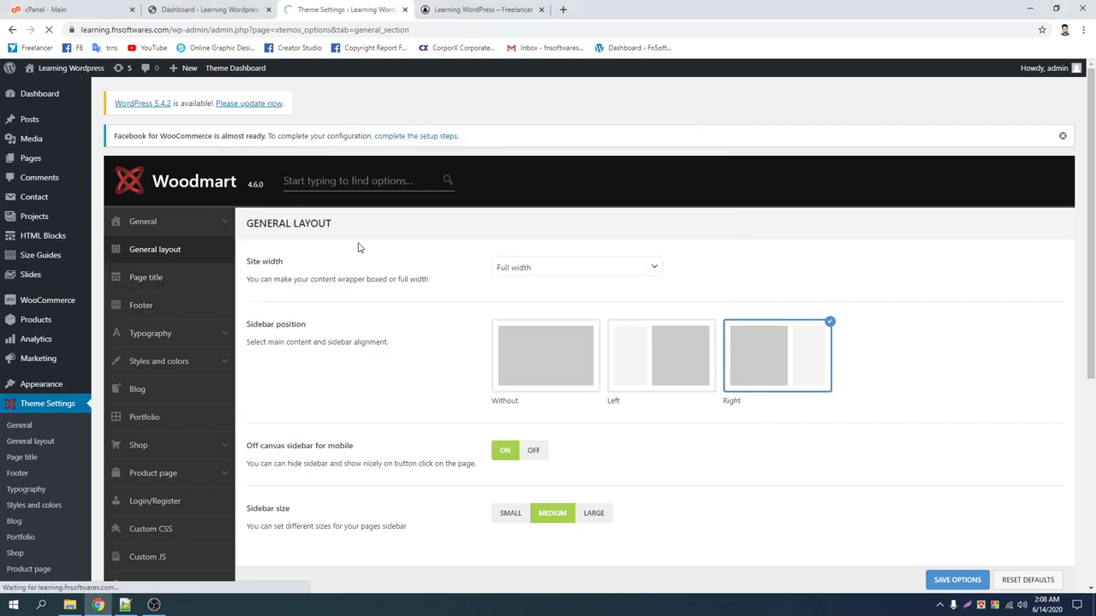
# Return to the front page and look over its browse categories and featured categories section
pyautogui.click(487, 11)
pyautogui.moveTo(266, 262)
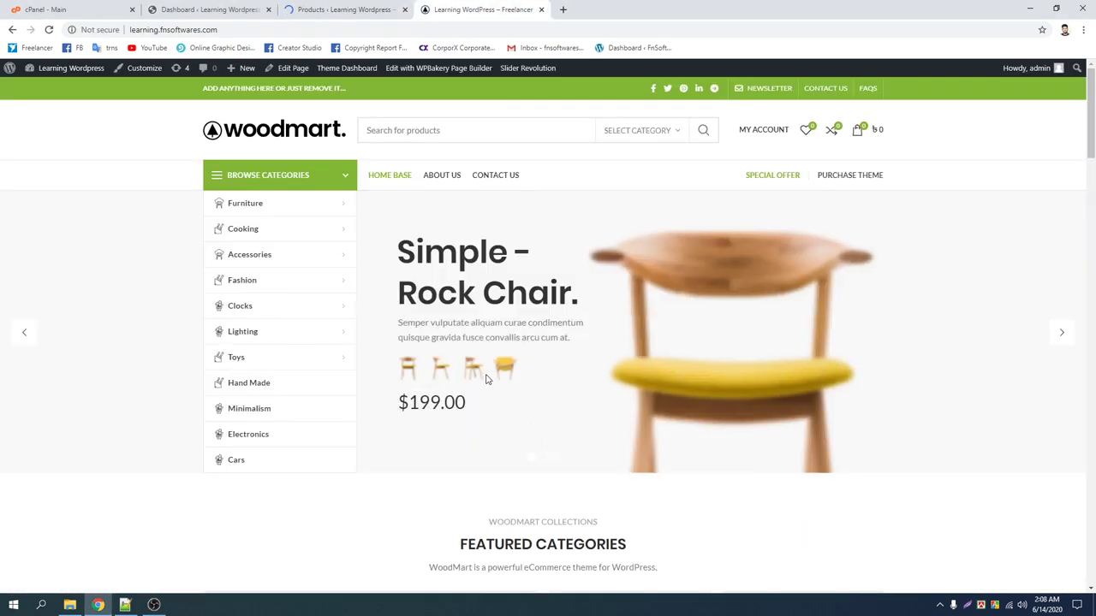
pyautogui.scroll(-5, 503, 385)
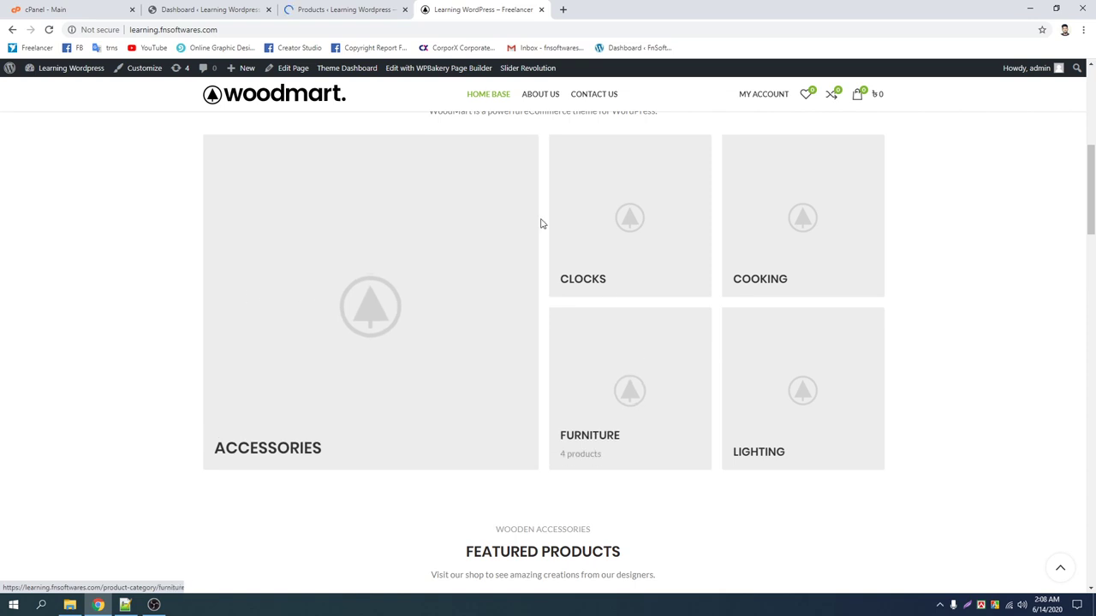
# Go to the admin product list, select all products and check the available bulk actions without applying any
pyautogui.click(350, 7)
pyautogui.click(475, 9)
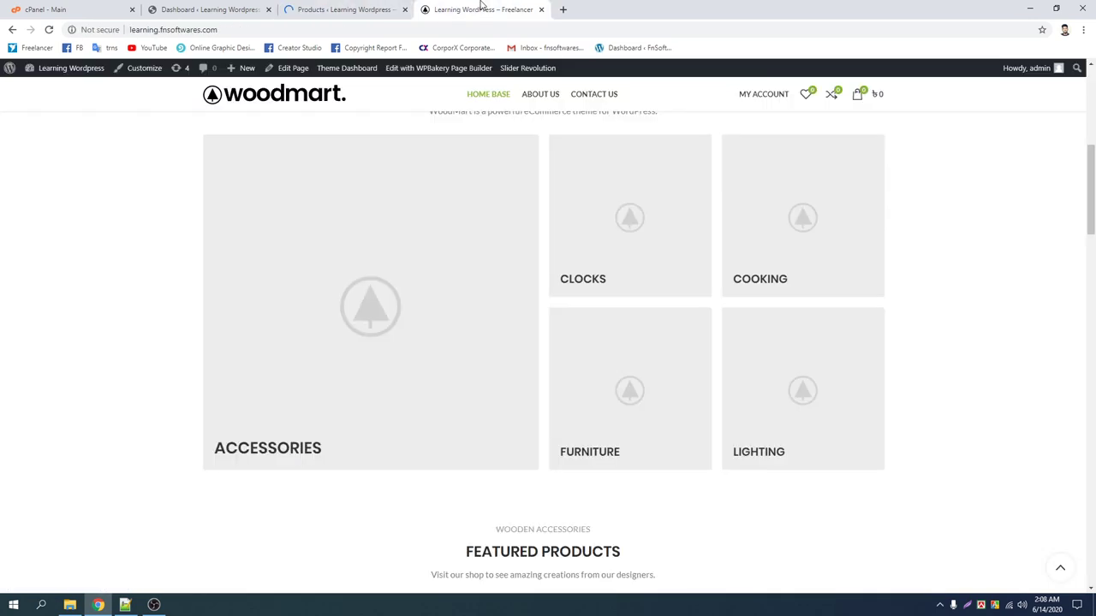
pyautogui.click(335, 8)
pyautogui.scroll(-2, 257, 299)
pyautogui.scroll(2, 252, 299)
pyautogui.click(114, 250)
pyautogui.click(138, 226)
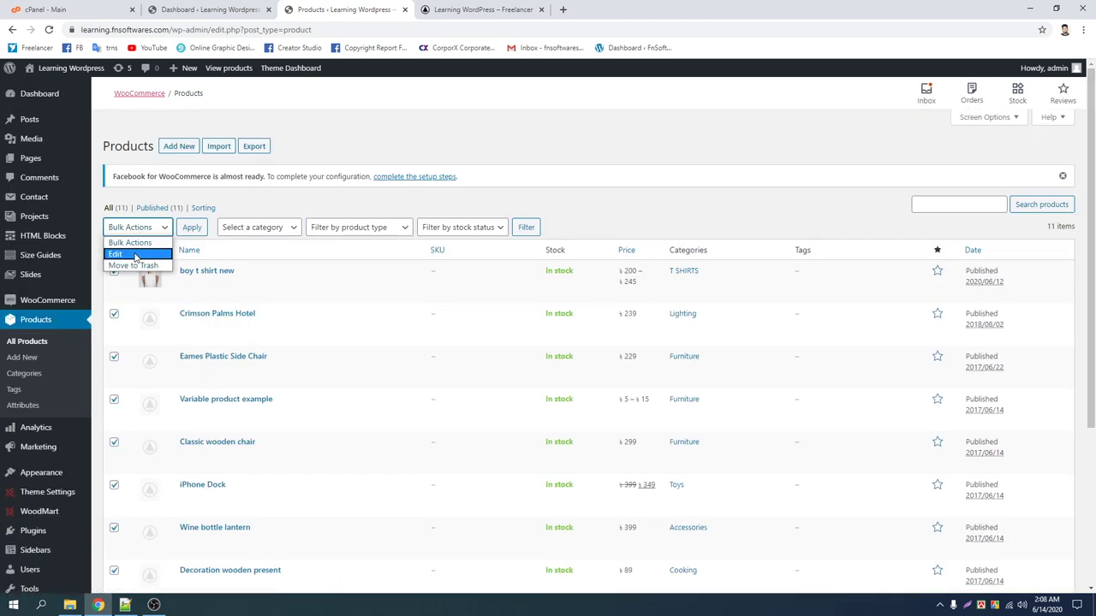
pyautogui.click(370, 164)
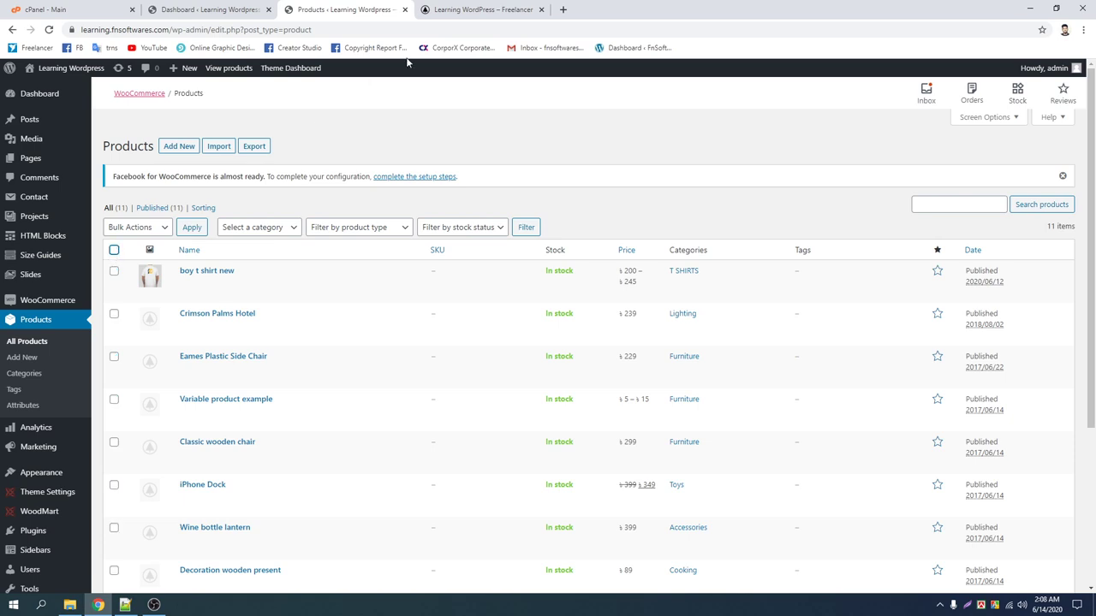
# Return to the front page and look over the best sellers in its Featured Products section
pyautogui.click(484, 9)
pyautogui.scroll(5, 364, 259)
pyautogui.scroll(-4, 494, 227)
pyautogui.scroll(-6, 380, 350)
pyautogui.scroll(-2, 294, 340)
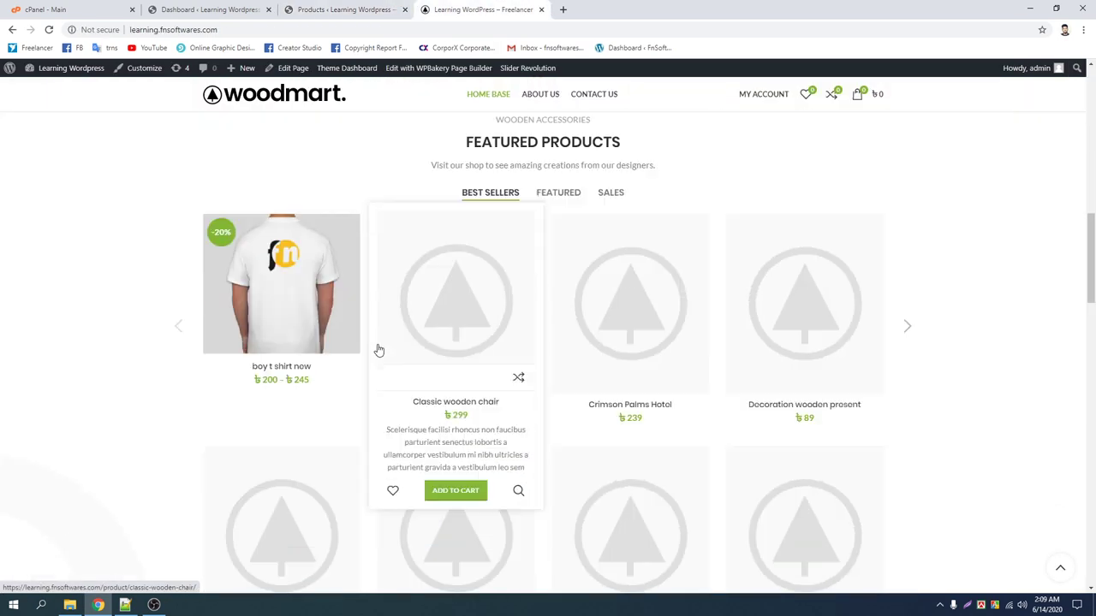
pyautogui.scroll(1, 685, 288)
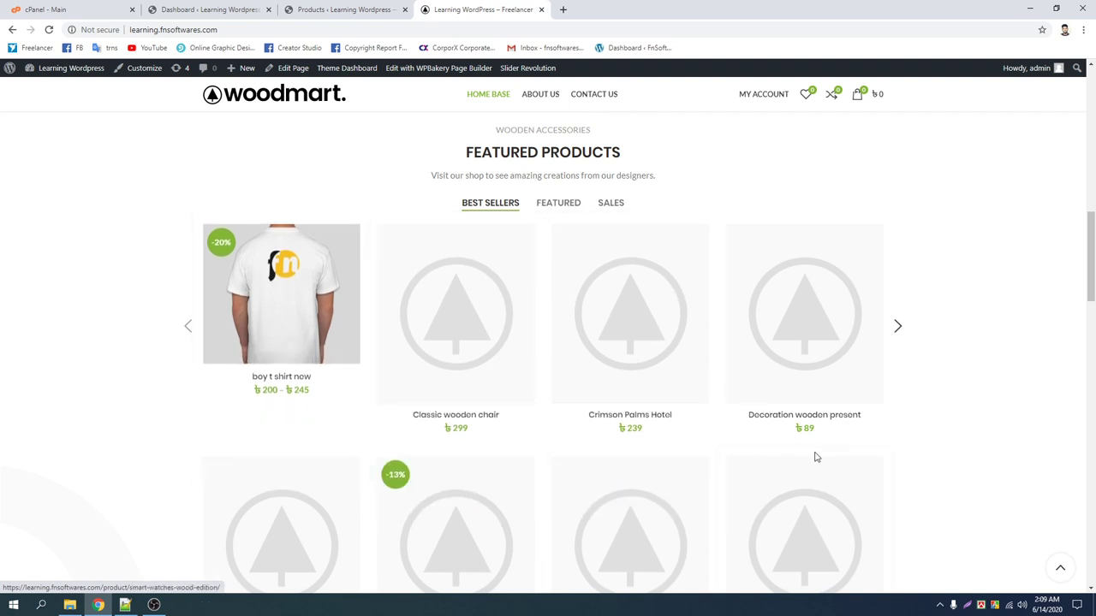
# Open the front page in the WPBakery Page Builder and look through the elements that can be added to the Featured Products column
pyautogui.click(445, 76)
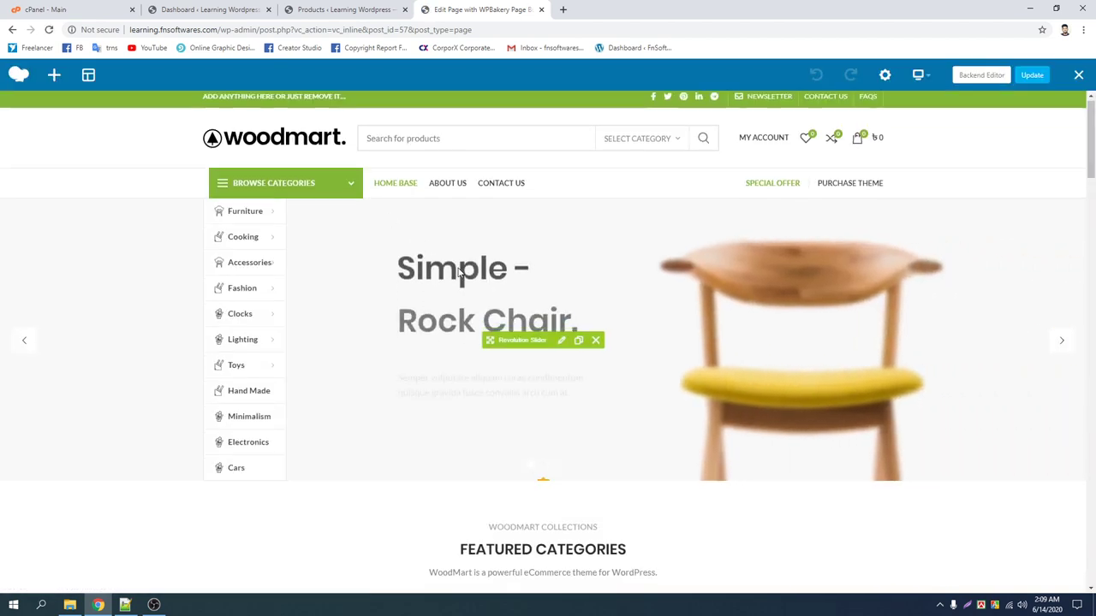
pyautogui.scroll(-5, 458, 274)
pyautogui.scroll(-4, 458, 274)
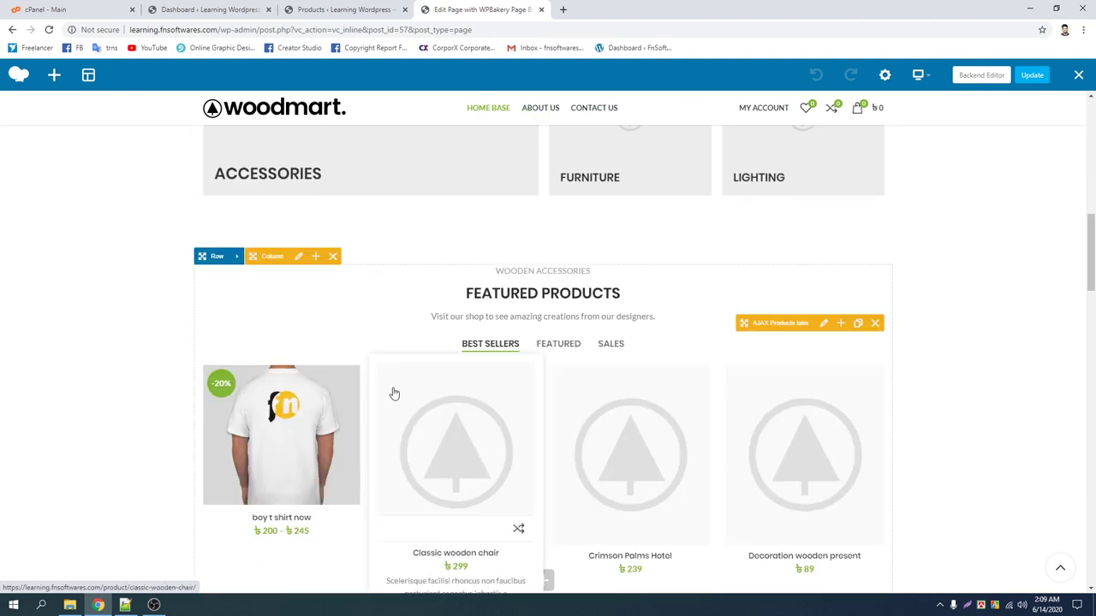
pyautogui.click(316, 257)
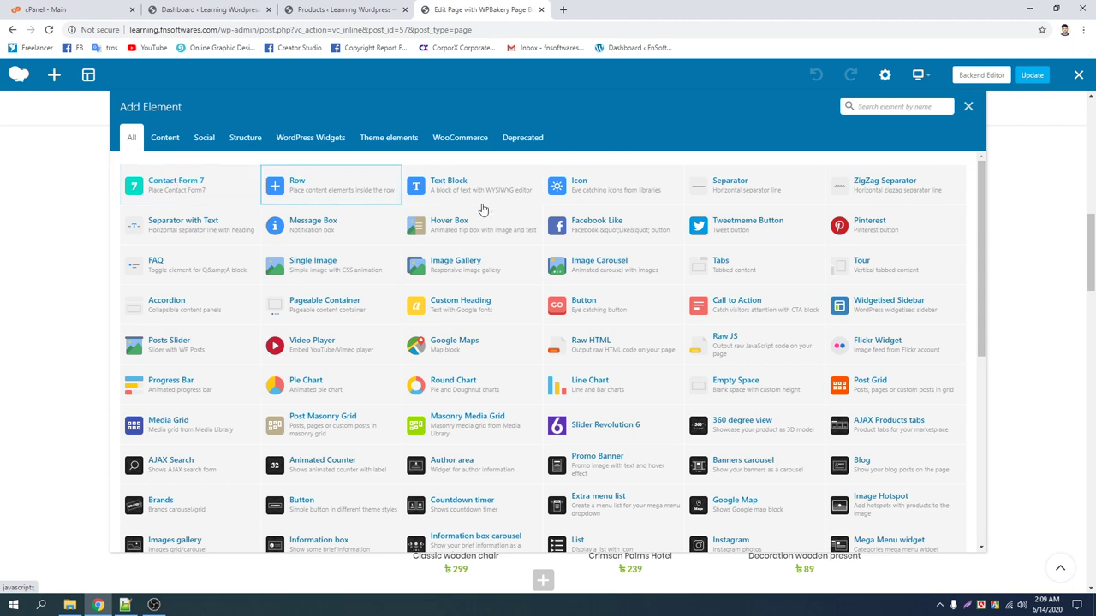
pyautogui.scroll(-2, 642, 323)
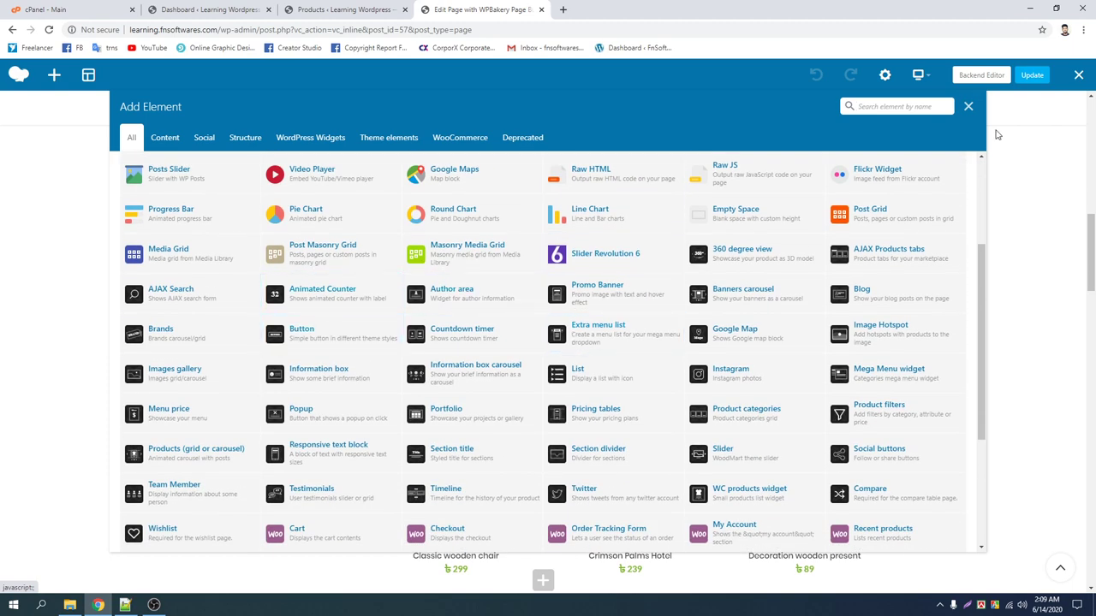
pyautogui.click(968, 106)
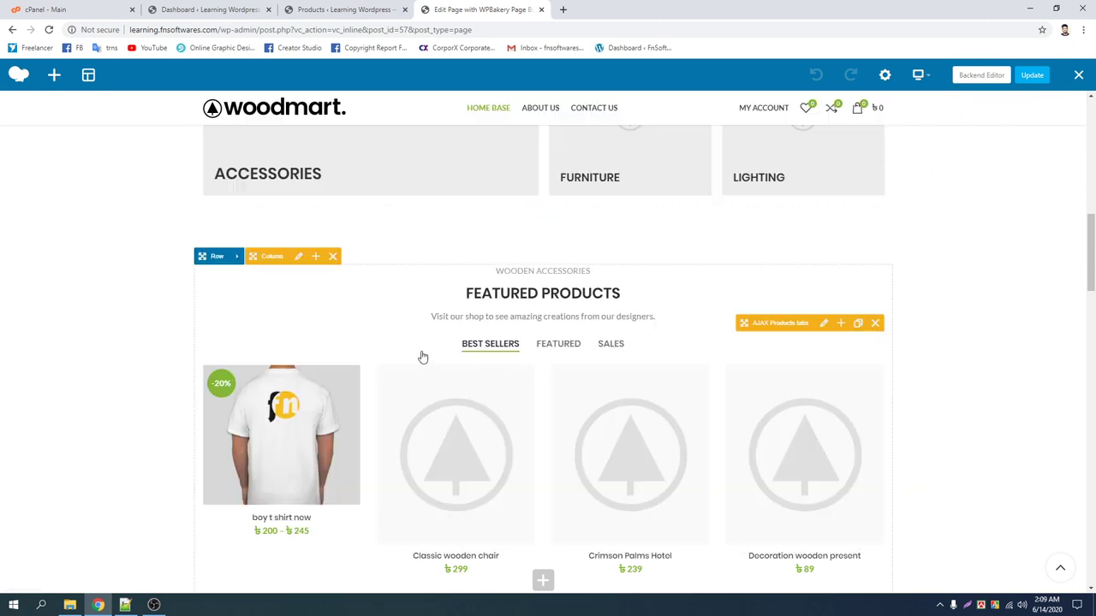
# Search the elements that can be added below the featured products for "contai", "row" and "sect", and add none
pyautogui.scroll(-6, 422, 356)
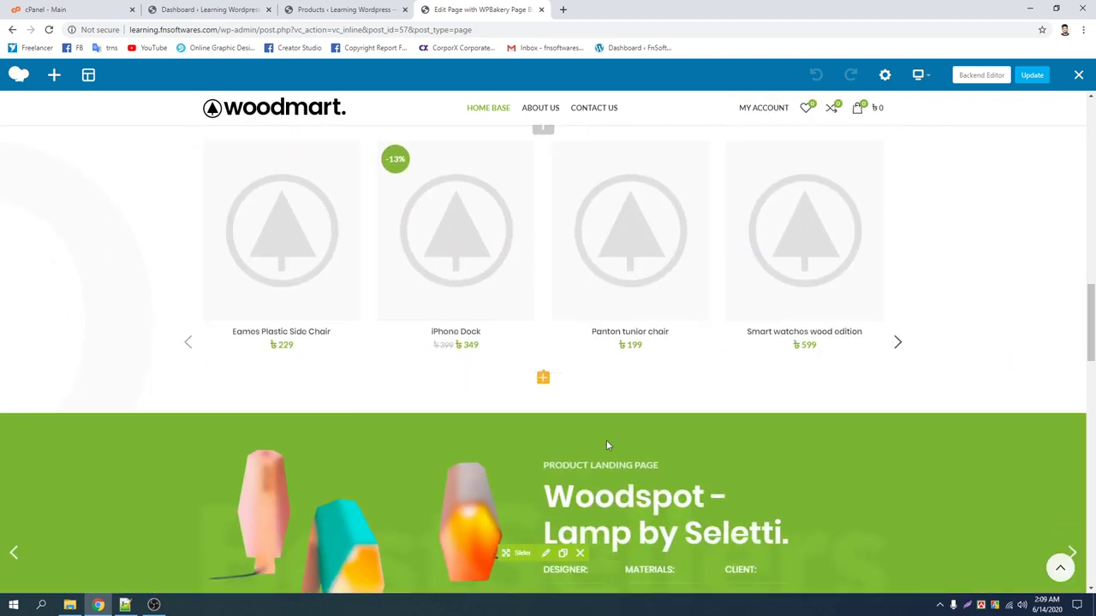
pyautogui.click(544, 377)
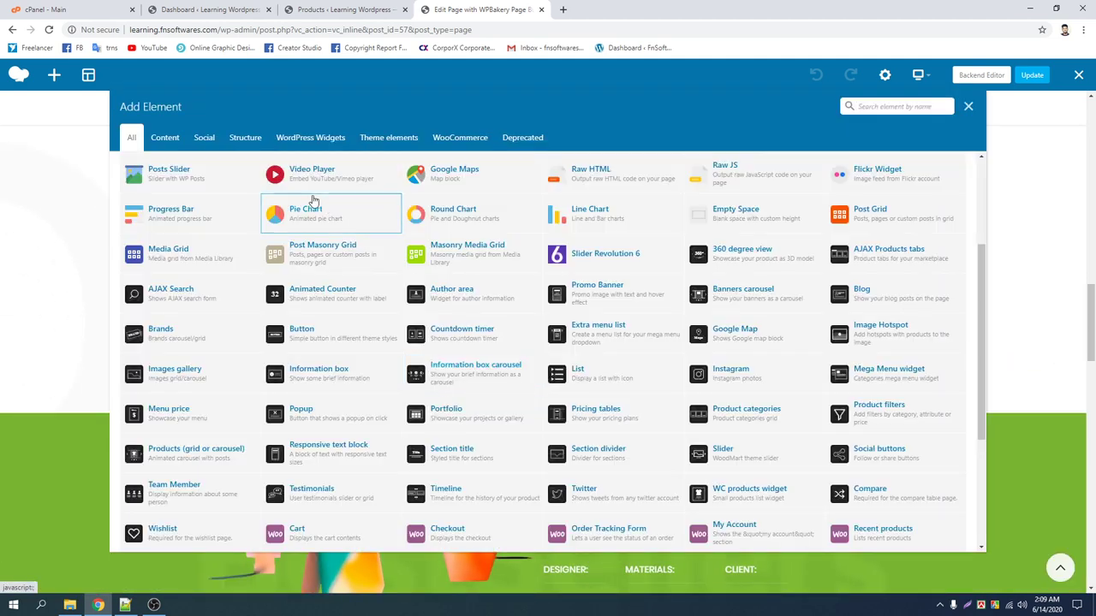
pyautogui.write('c')
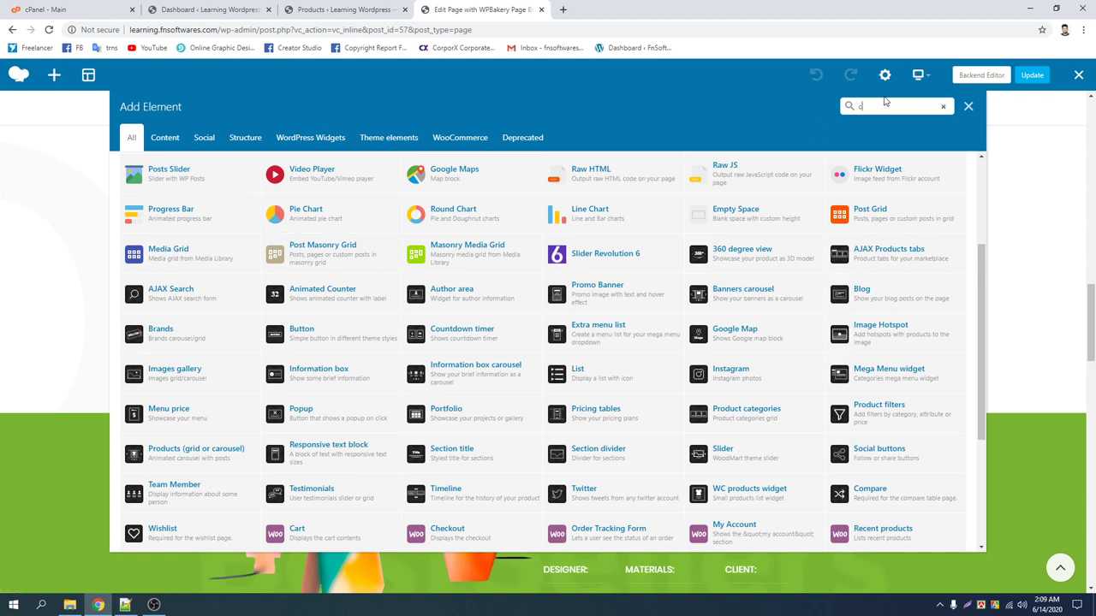
pyautogui.write('ontai')
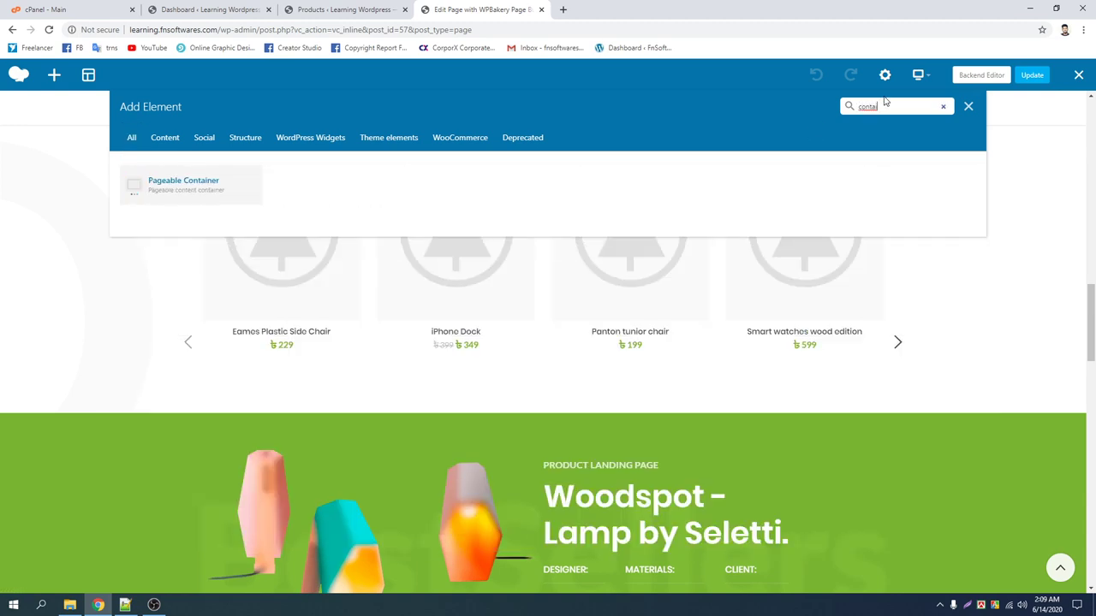
pyautogui.press('BackSpace')
pyautogui.press('BackSpace')
pyautogui.press('BackSpace')
pyautogui.press('BackSpace')
pyautogui.press('BackSpace')
pyautogui.press('BackSpace')
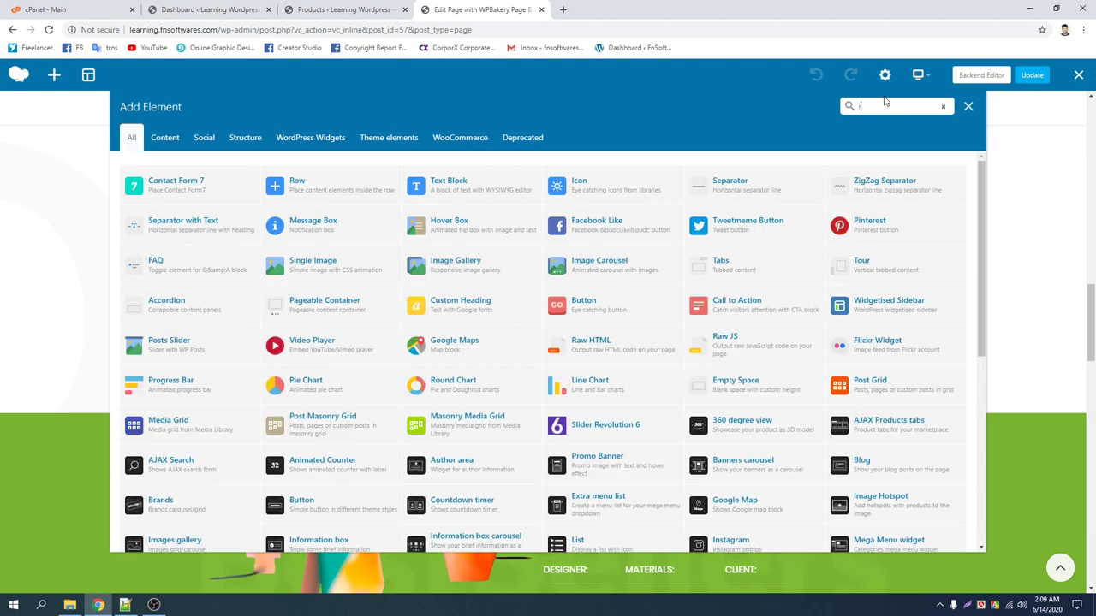
pyautogui.write('row')
pyautogui.press('BackSpace')
pyautogui.press('BackSpace')
pyautogui.write('sect')
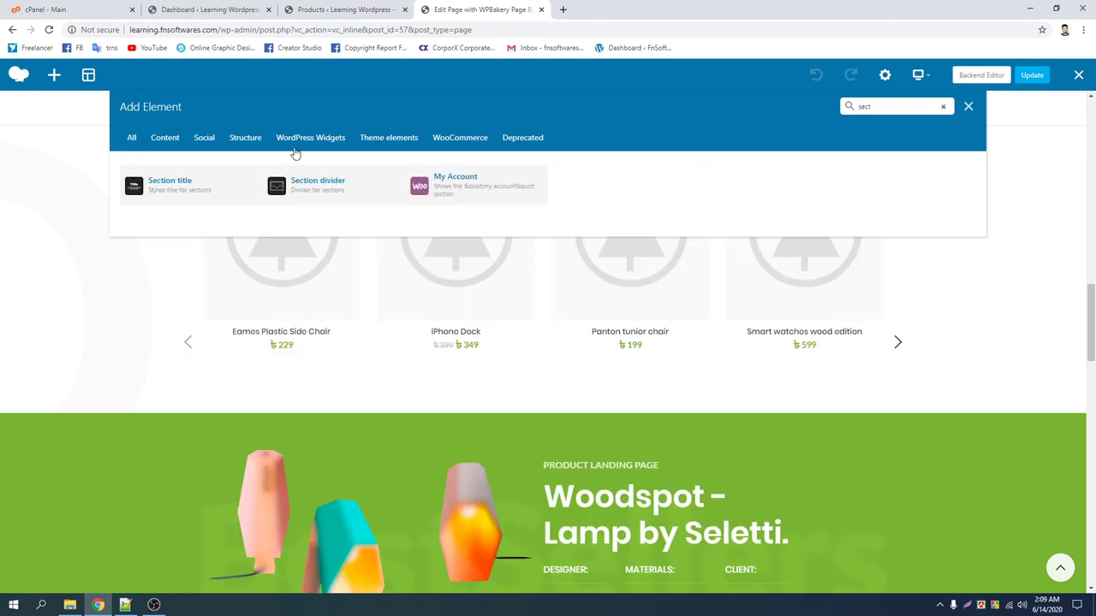
pyautogui.click(968, 107)
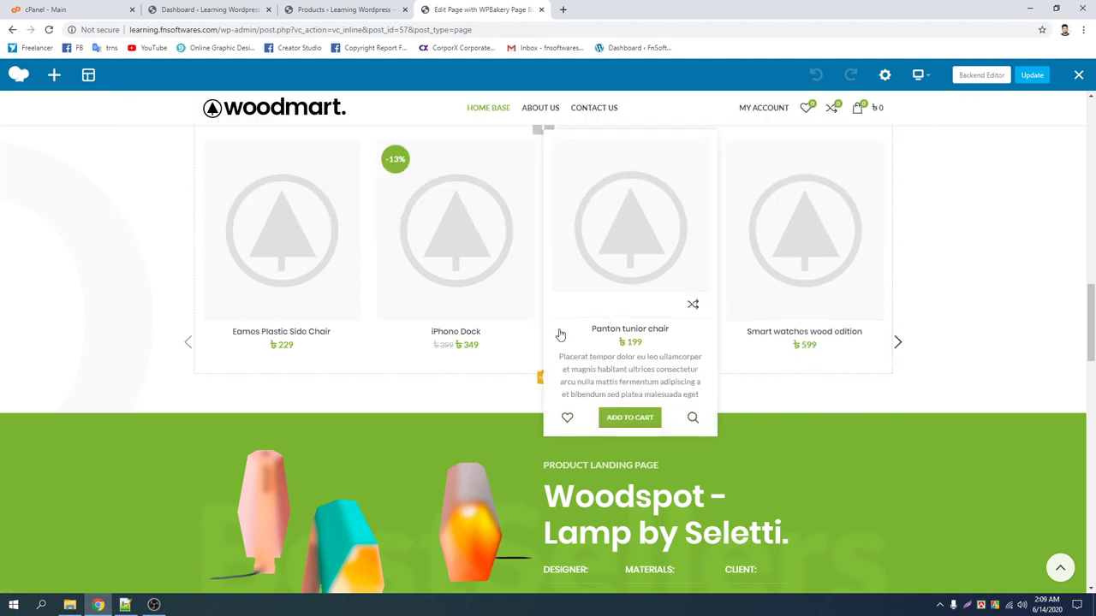
# Open the Featured Products section title's settings and examine its general options for title size, font weight, alignment and style
pyautogui.scroll(5, 465, 321)
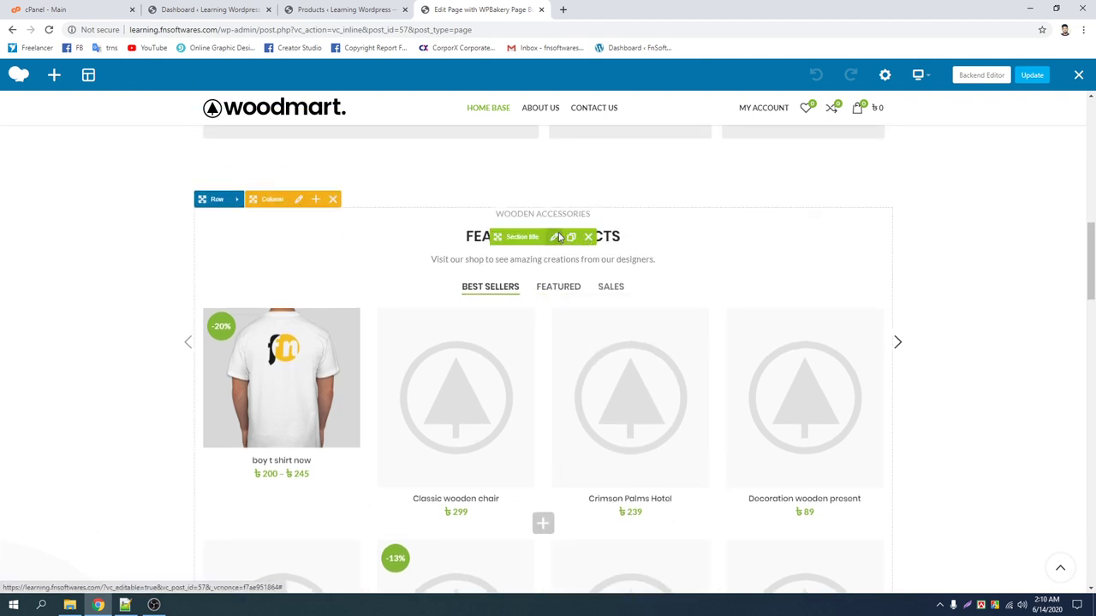
pyautogui.click(555, 237)
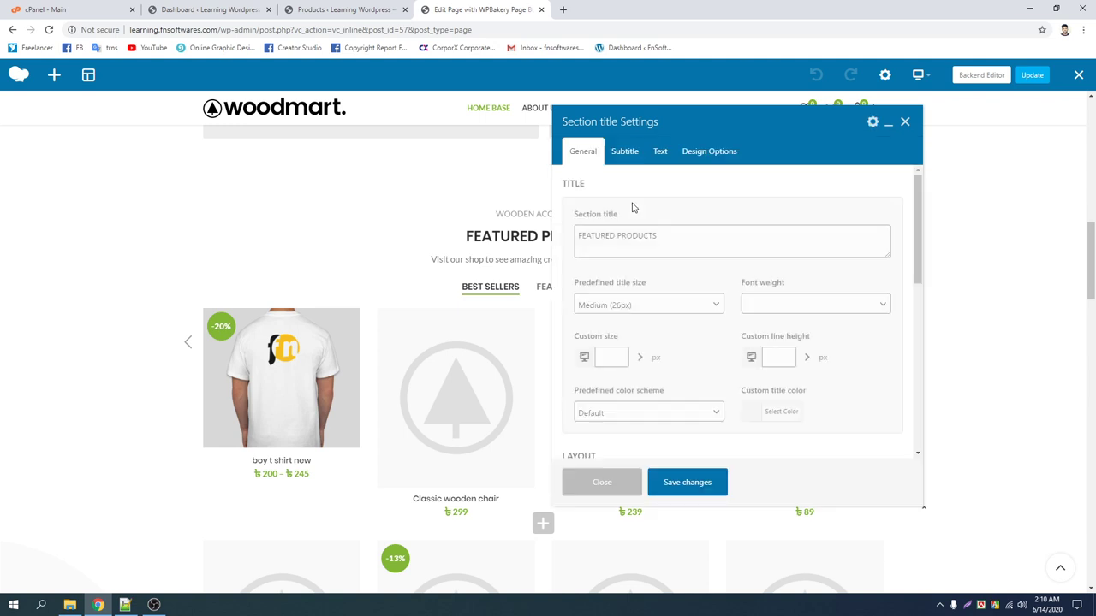
pyautogui.moveTo(687, 120); pyautogui.dragTo(211, 144)
pyautogui.click(217, 265)
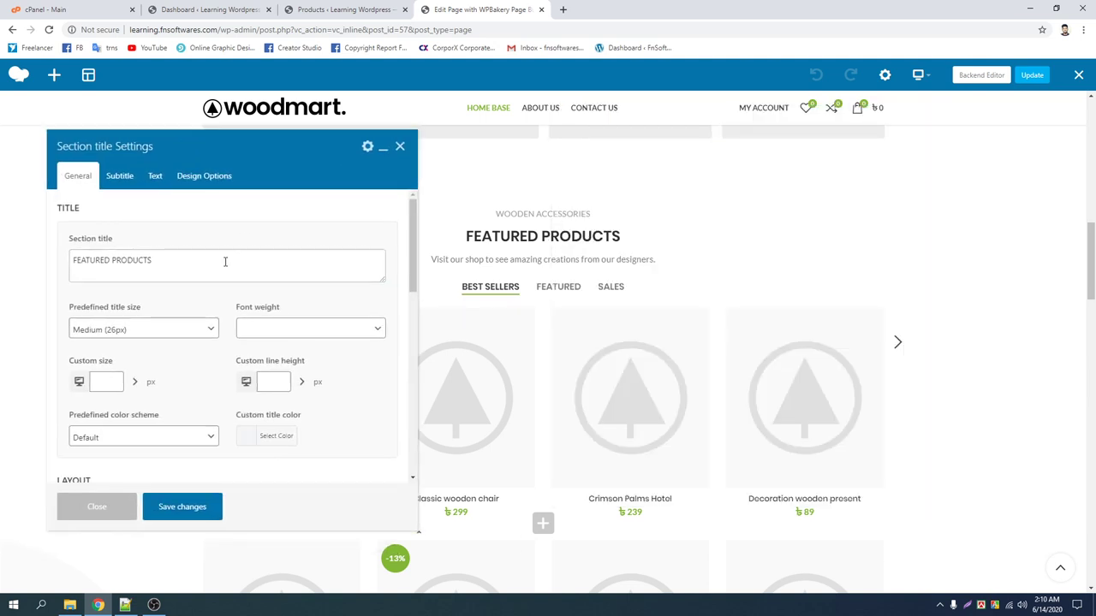
pyautogui.click(99, 334)
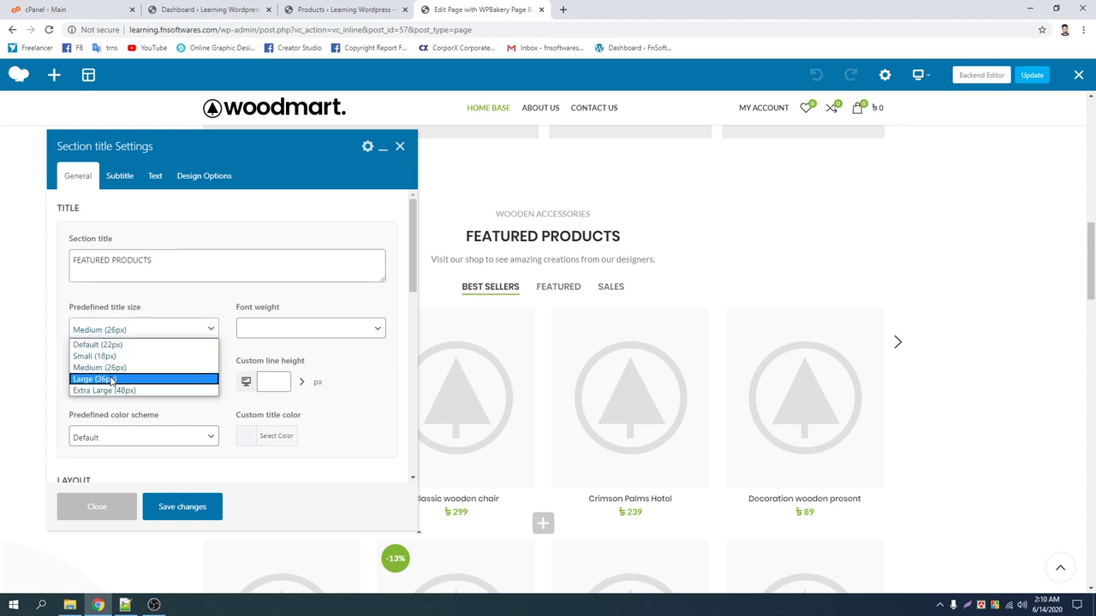
pyautogui.click(232, 306)
pyautogui.click(269, 329)
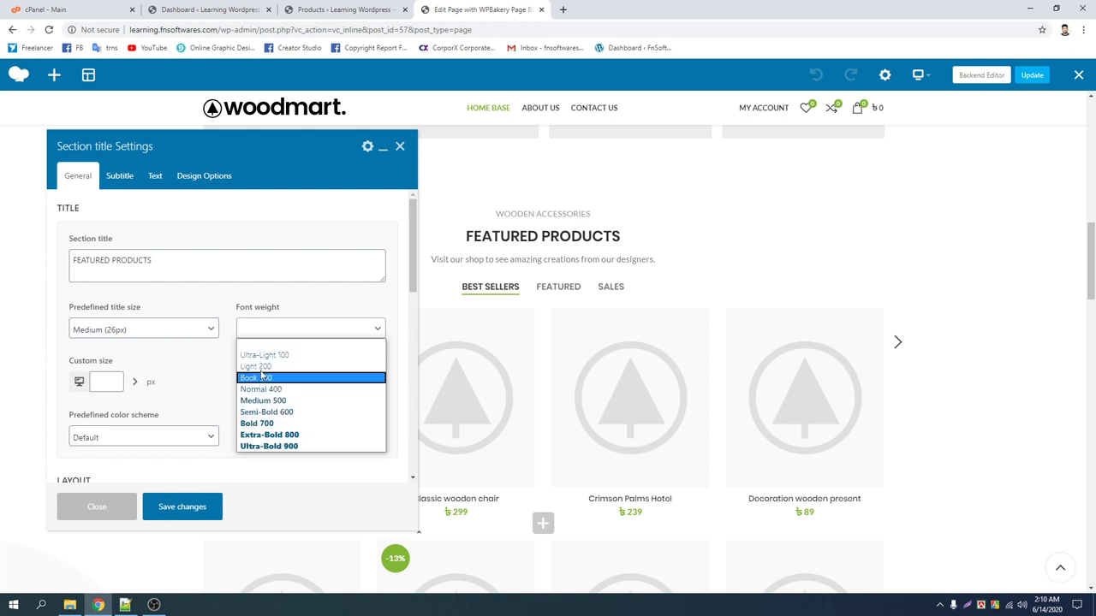
pyautogui.click(248, 307)
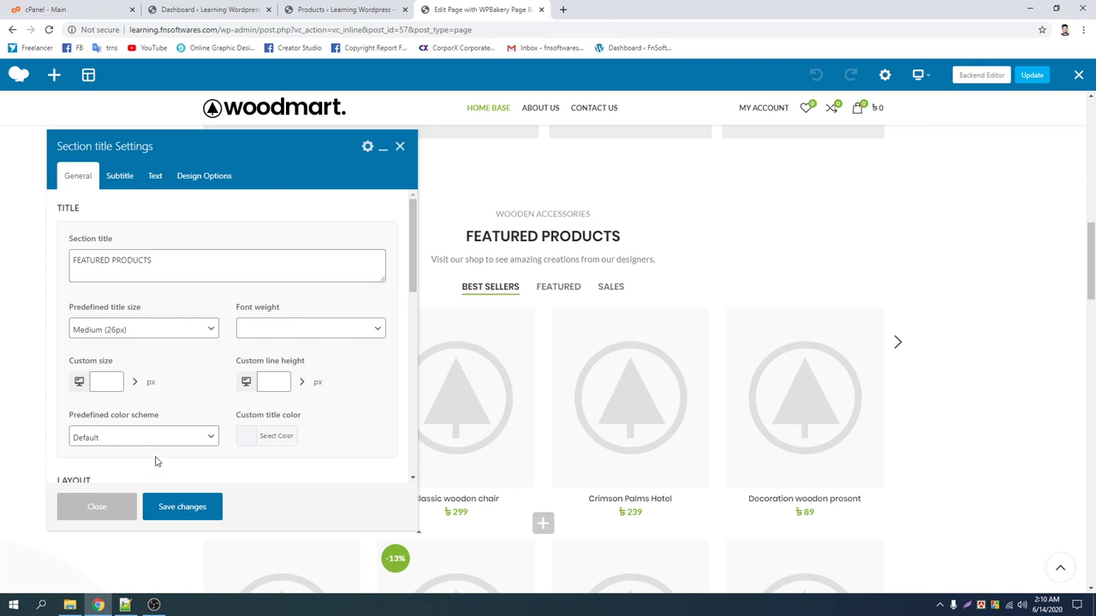
pyautogui.scroll(-3, 139, 355)
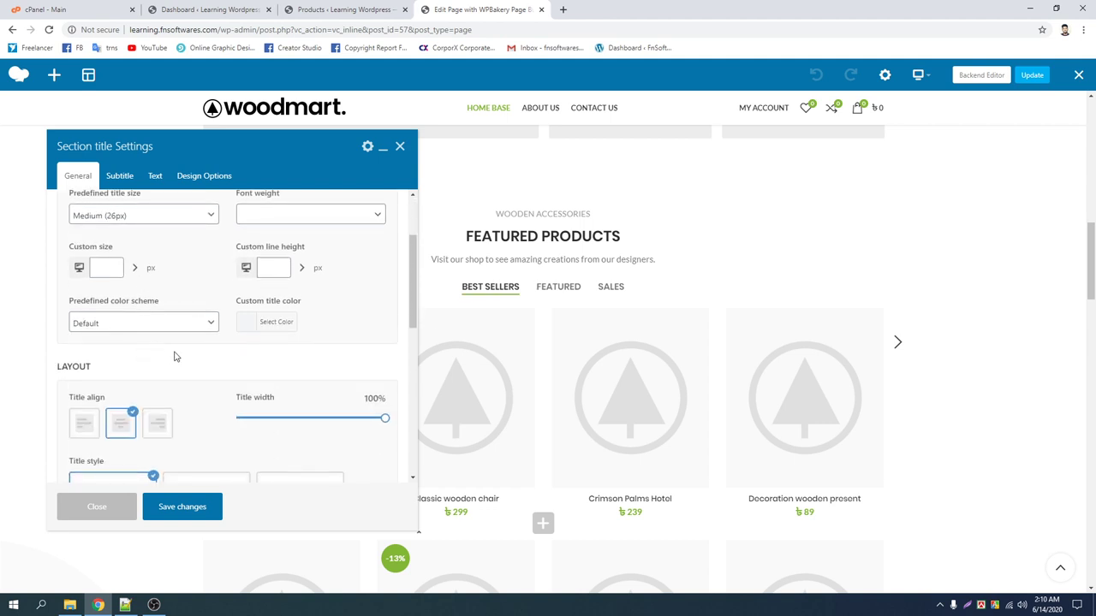
pyautogui.scroll(-3, 174, 354)
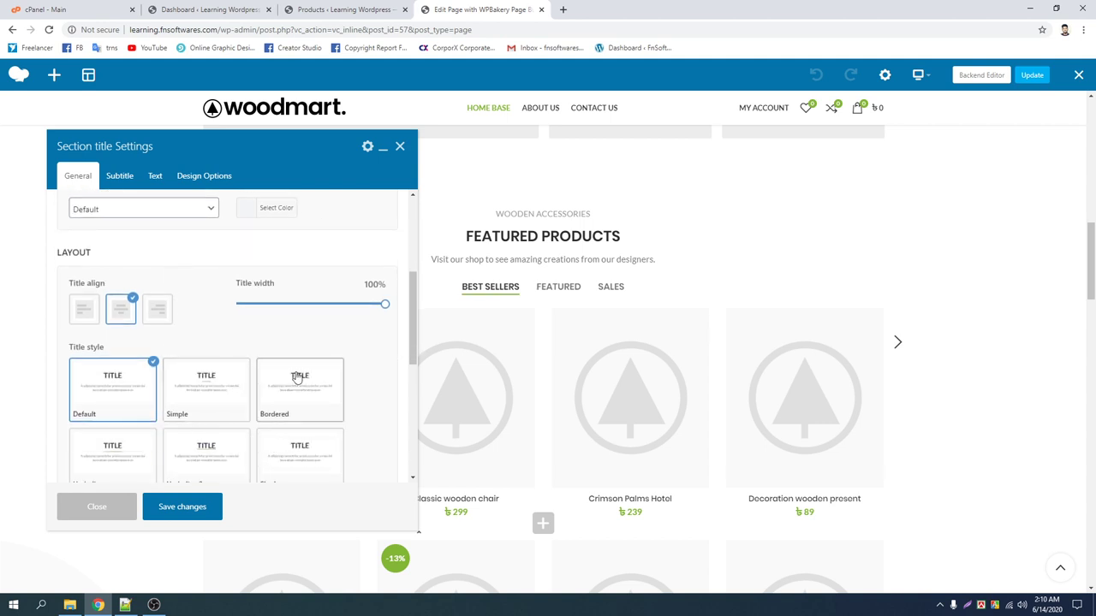
pyautogui.scroll(6, 248, 307)
# Examine the section title's Subtitle, Text and Design Options settings, and close them without saving
pyautogui.click(127, 178)
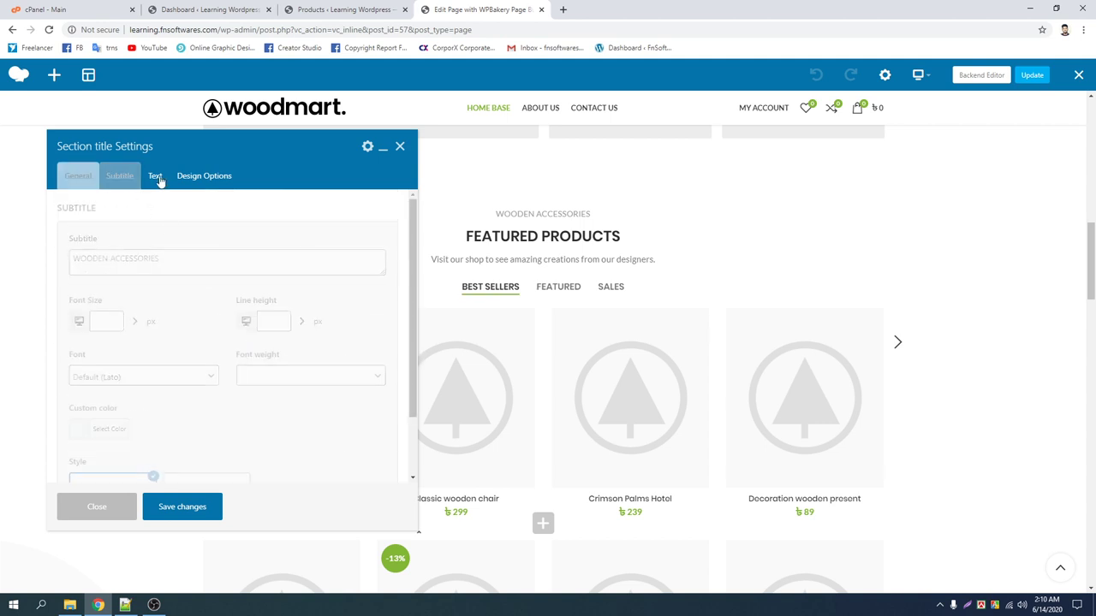
pyautogui.click(158, 178)
pyautogui.click(130, 178)
pyautogui.click(147, 257)
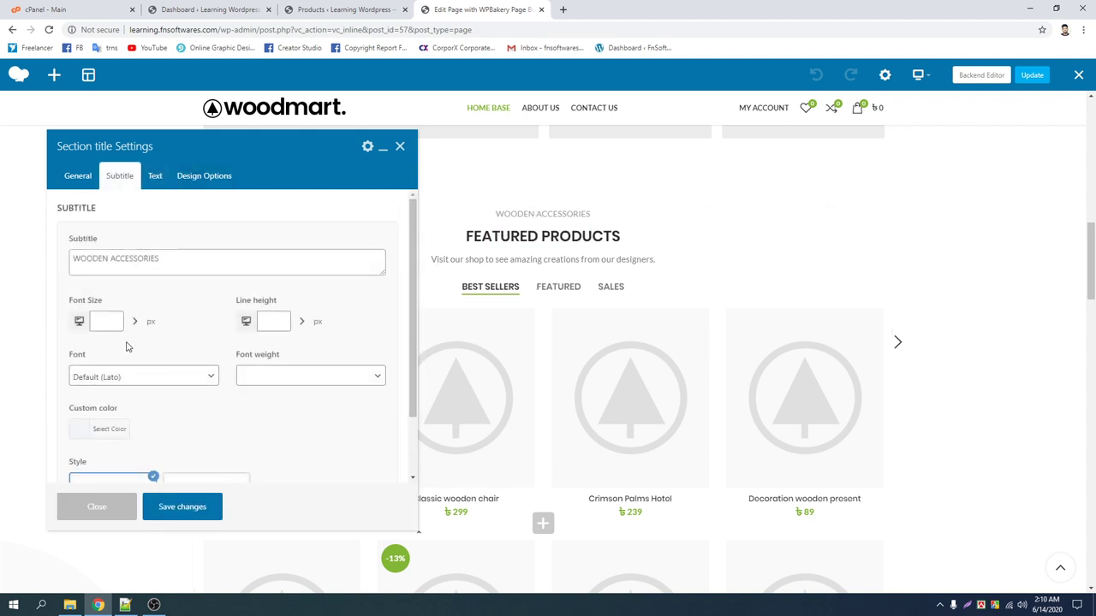
pyautogui.click(202, 176)
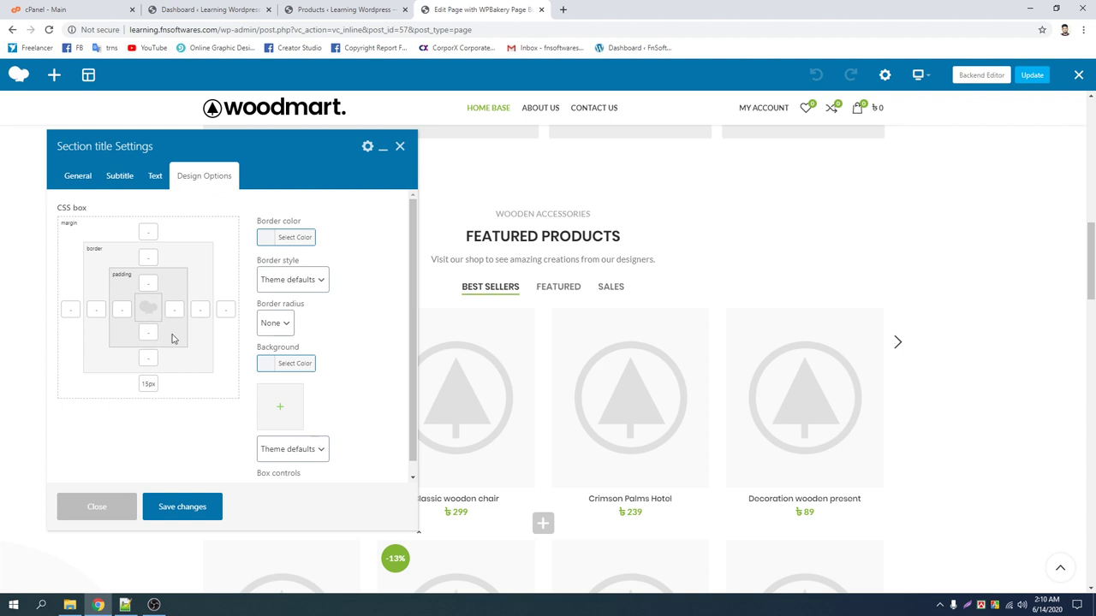
pyautogui.click(400, 150)
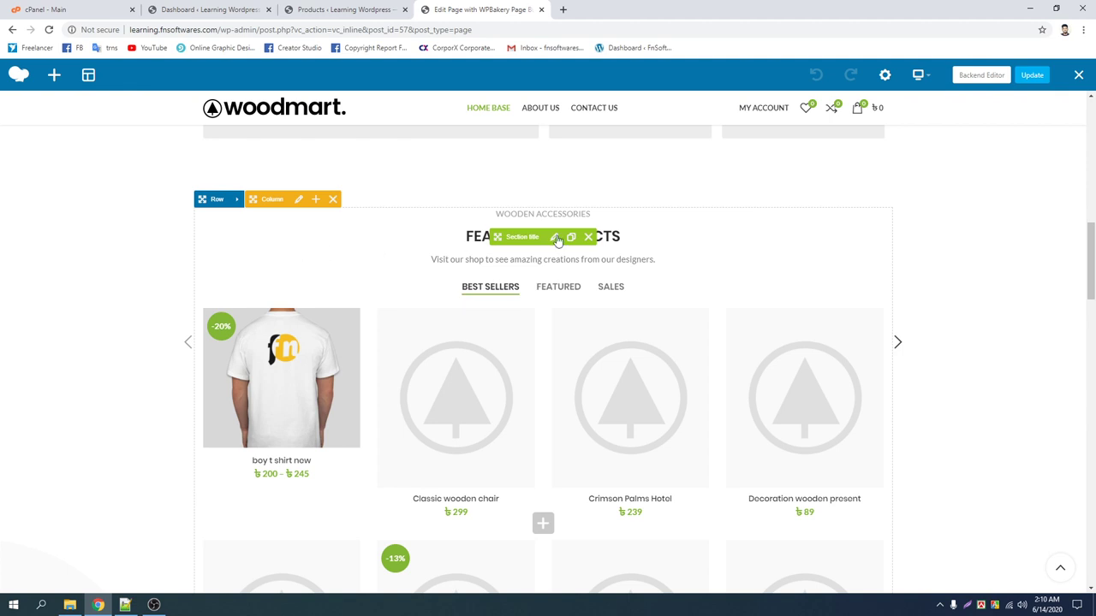
# Add a Raw HTML element to the page from the Structure elements, save its default content and close its settings
pyautogui.scroll(-5, 668, 221)
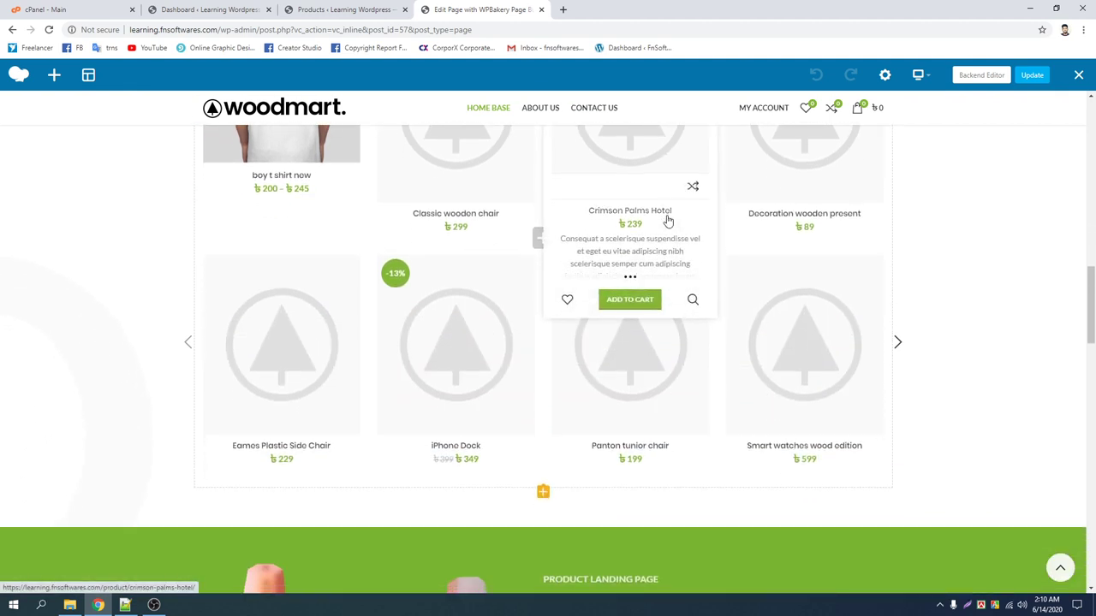
pyautogui.scroll(-3, 668, 221)
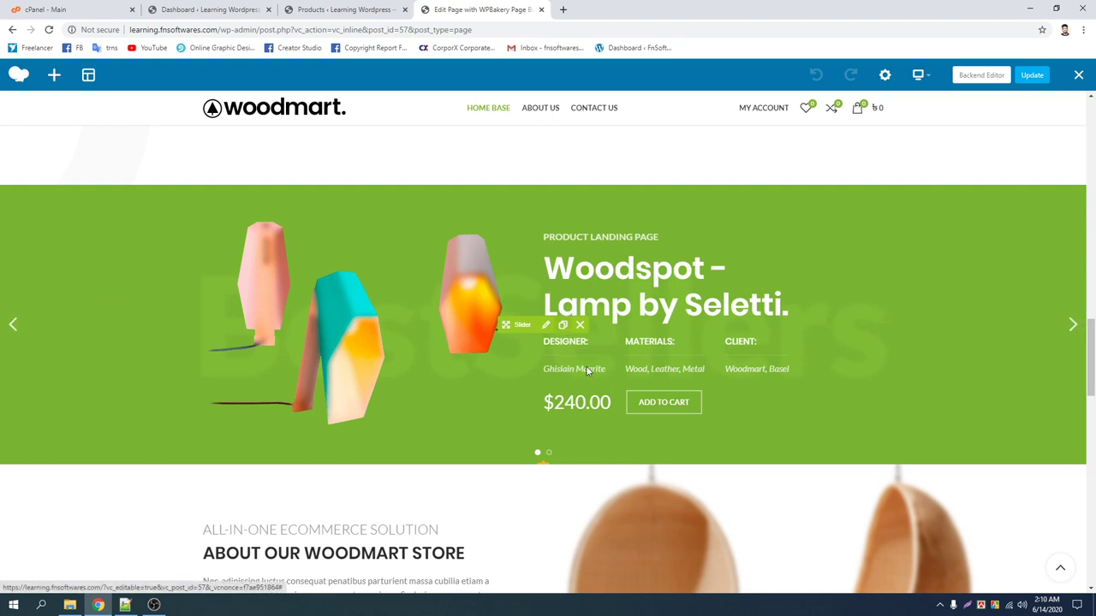
pyautogui.scroll(-3, 473, 296)
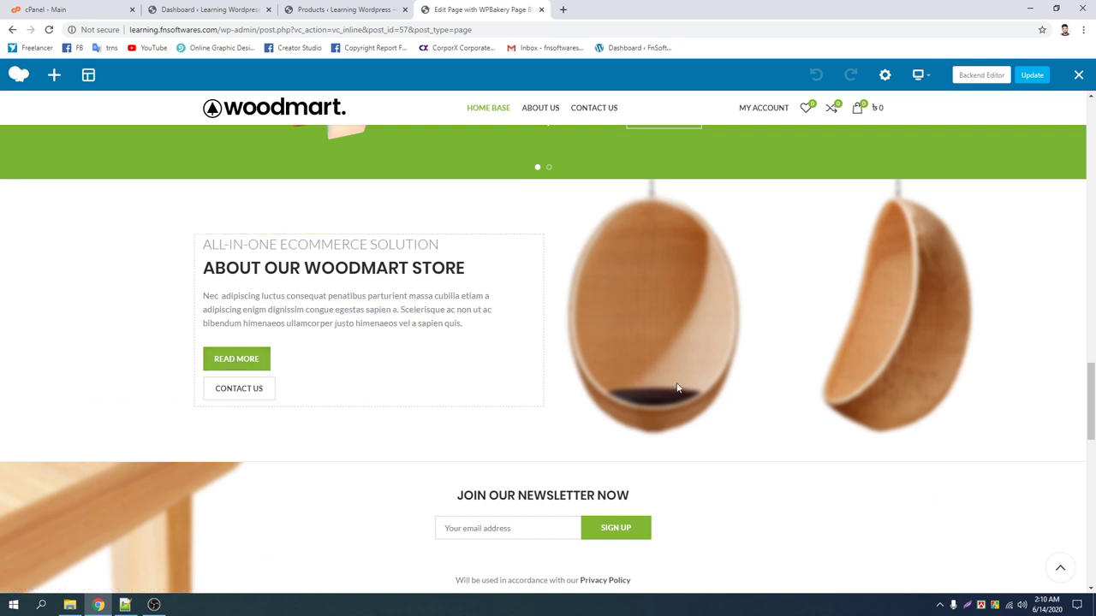
pyautogui.scroll(1, 664, 317)
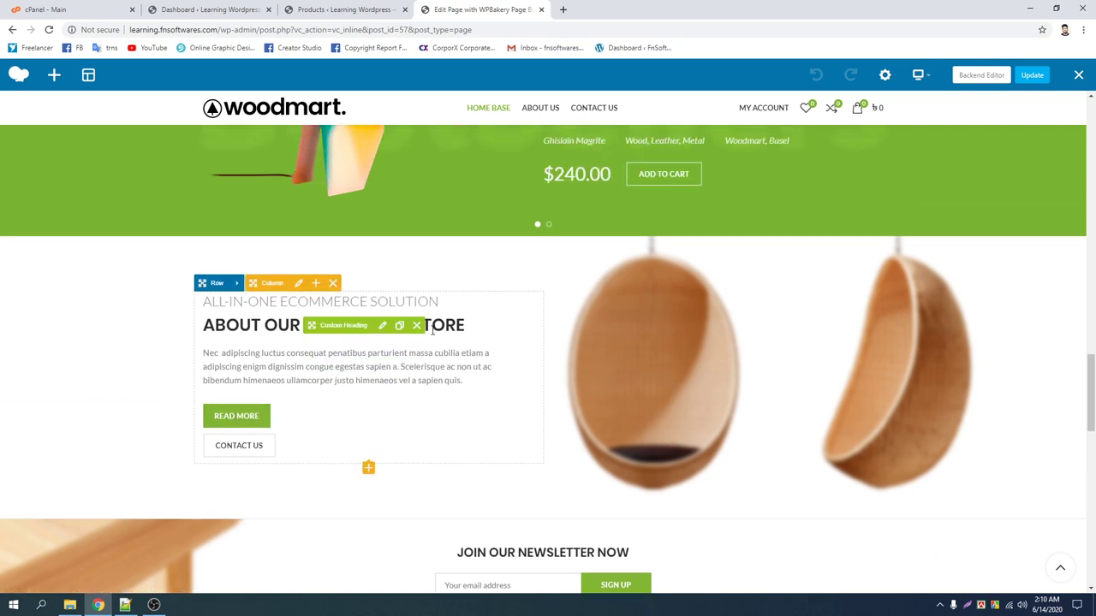
pyautogui.click(54, 75)
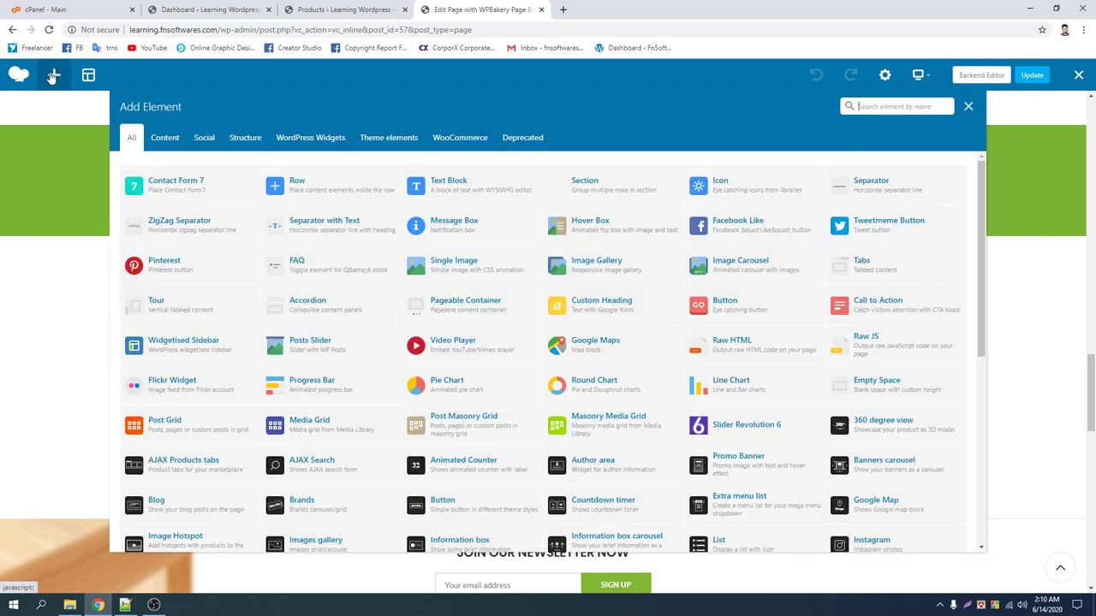
pyautogui.click(251, 139)
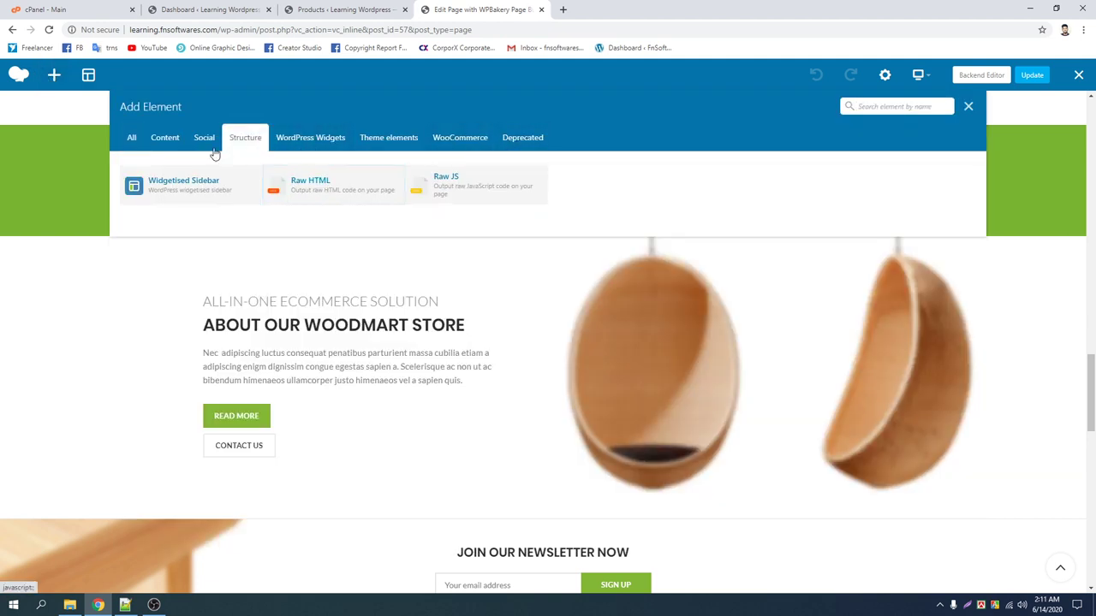
pyautogui.click(166, 140)
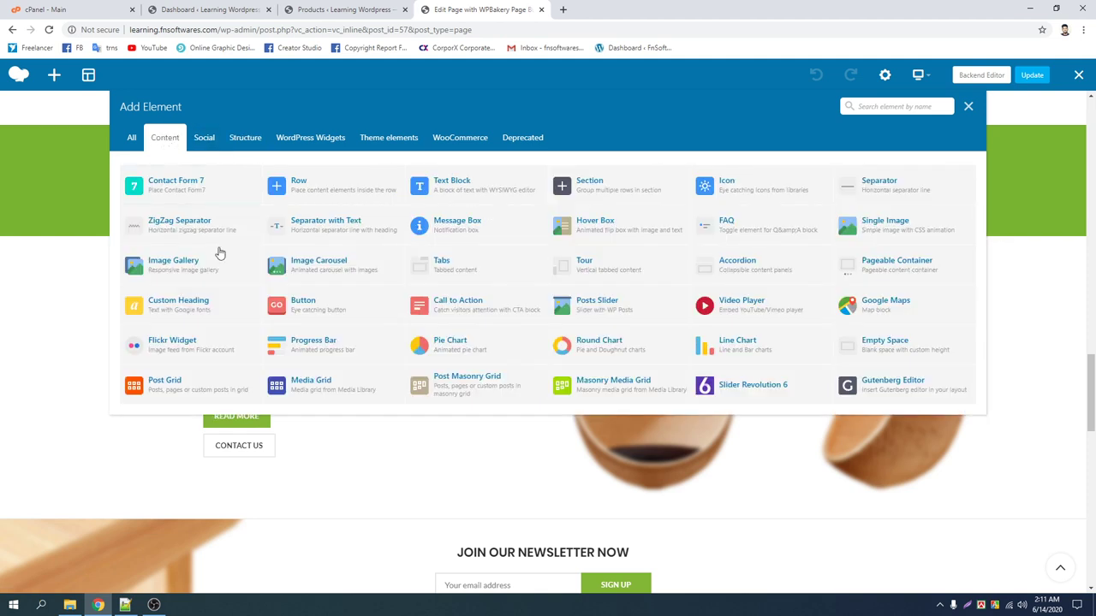
pyautogui.click(246, 144)
pyautogui.click(350, 190)
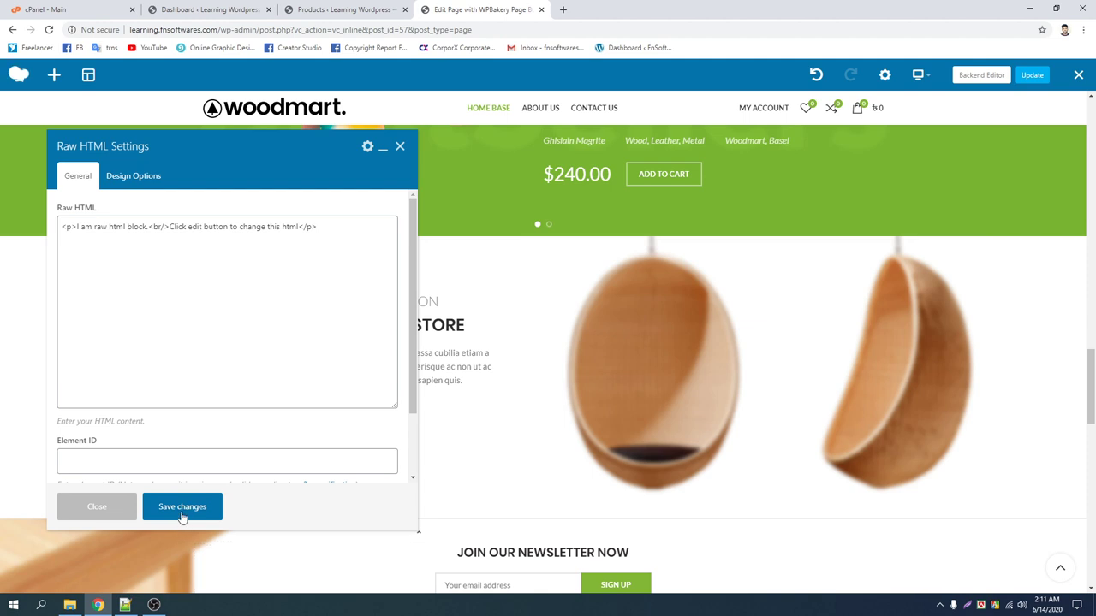
pyautogui.click(182, 508)
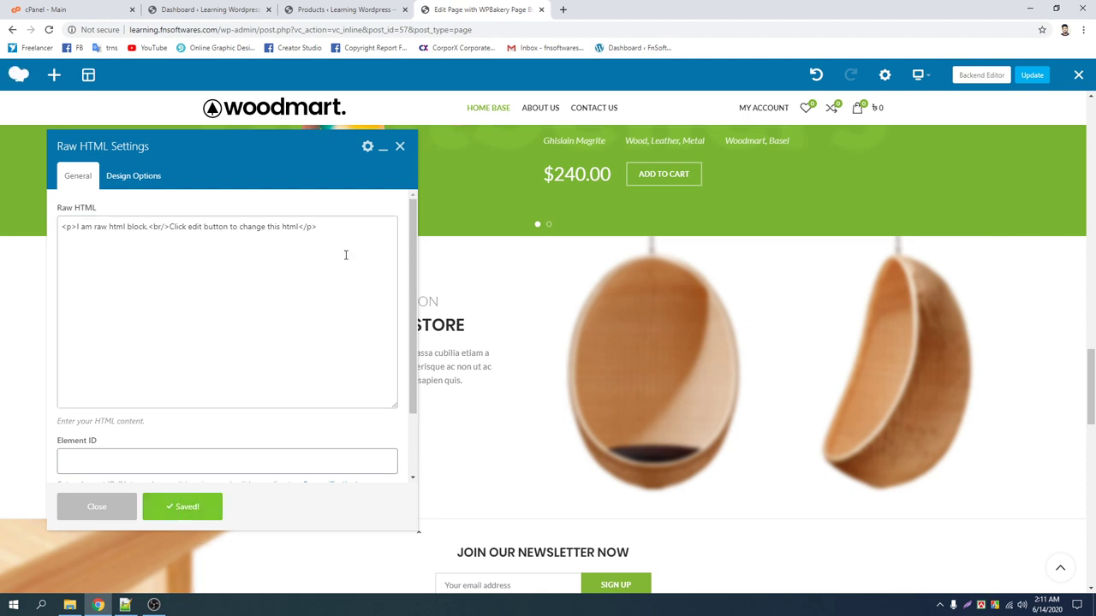
pyautogui.click(400, 147)
# Add a Row element below the privacy text in the newsletter column, searching the elements for "ro"
pyautogui.scroll(-4, 345, 328)
pyautogui.scroll(-5, 345, 333)
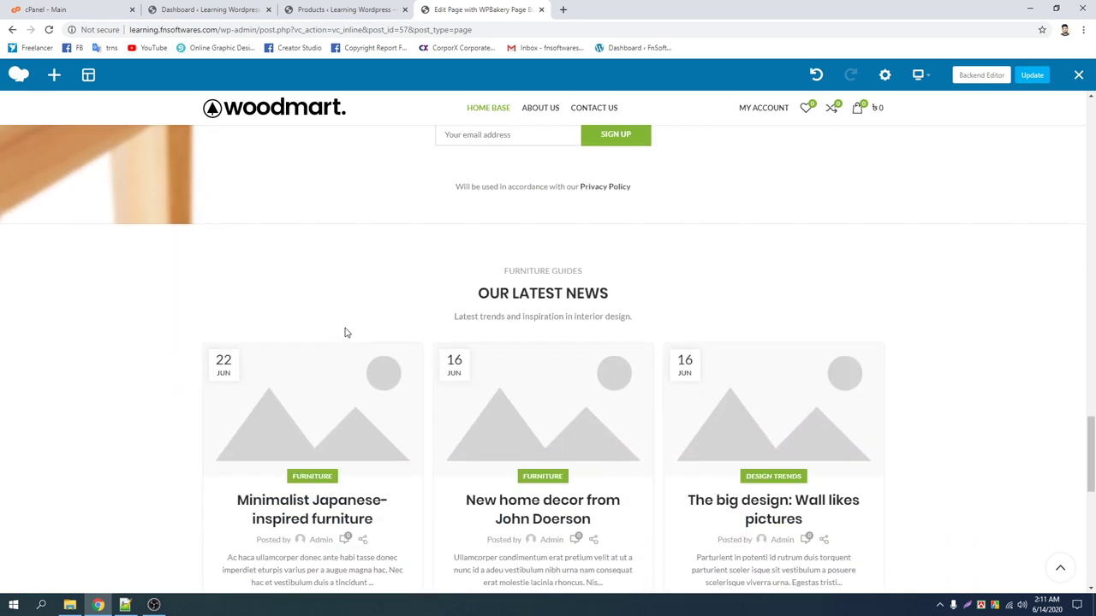
pyautogui.scroll(3, 345, 330)
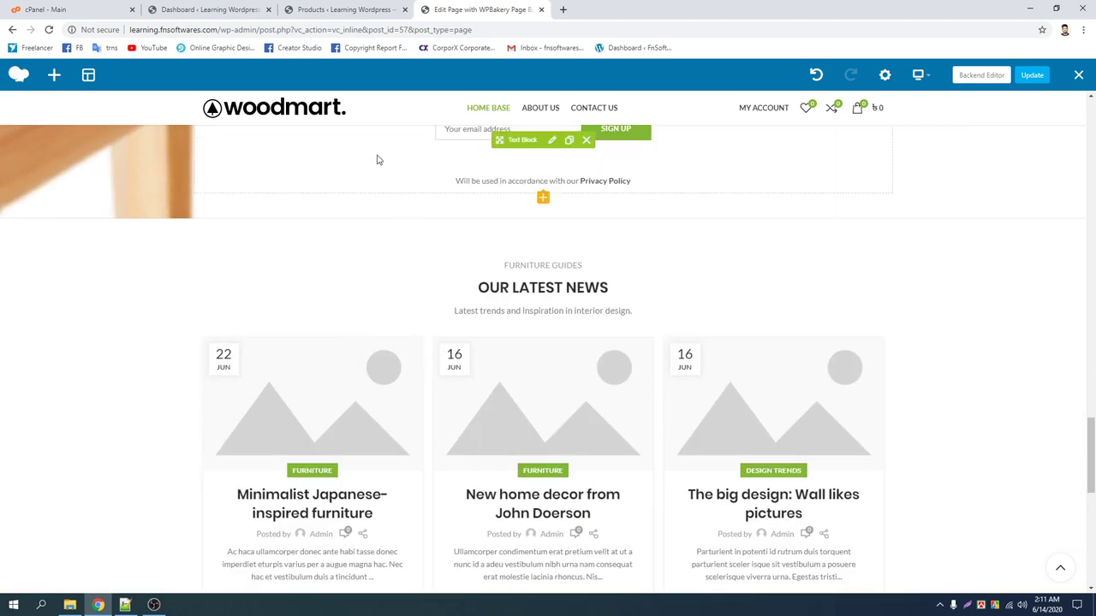
pyautogui.click(543, 198)
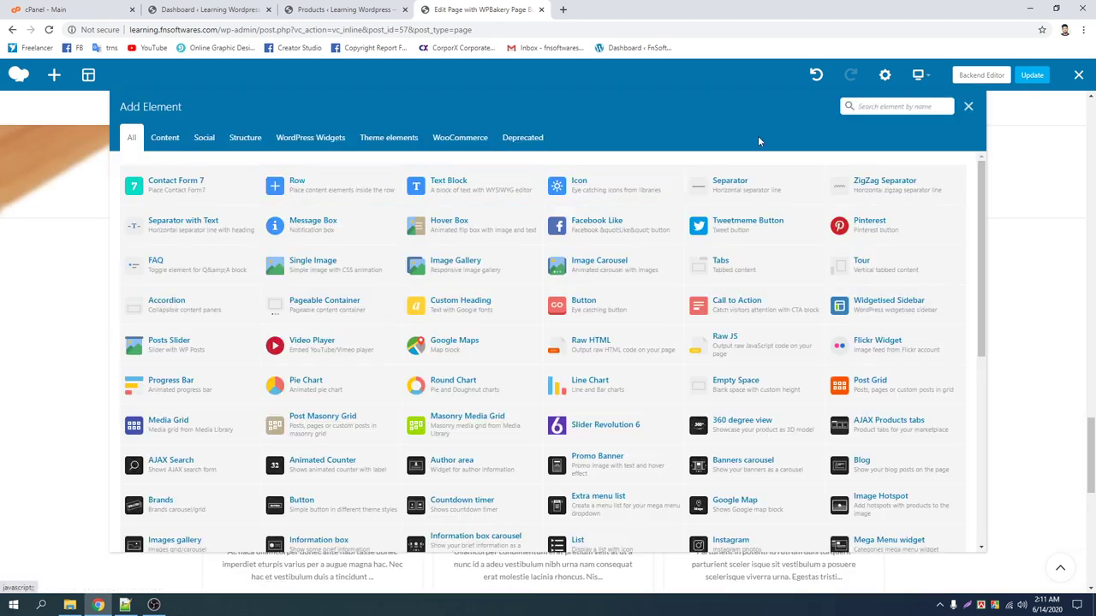
pyautogui.click(878, 106)
pyautogui.write('ro')
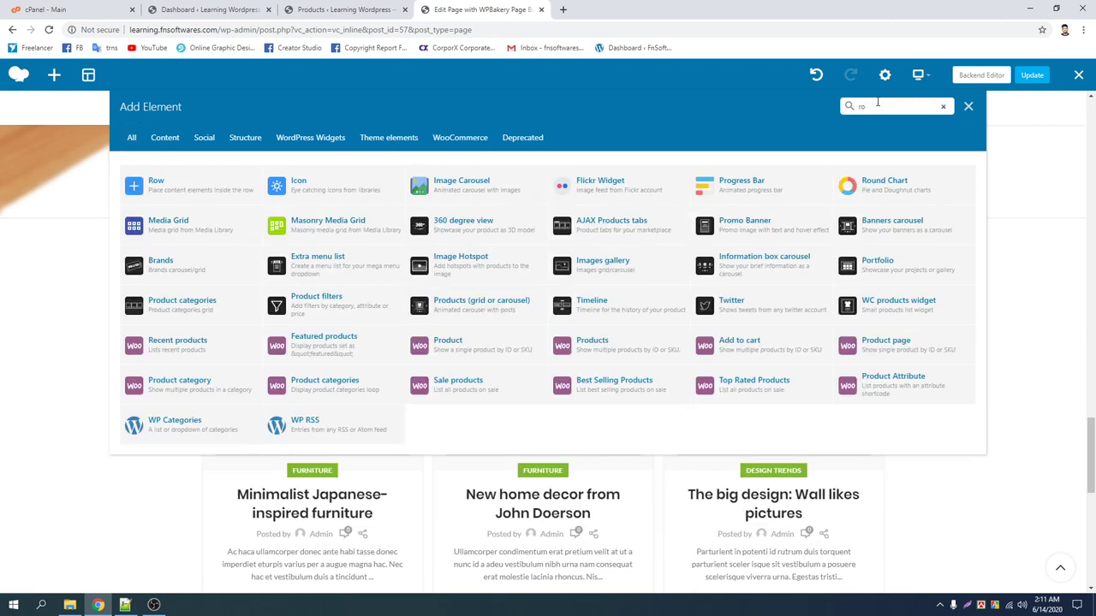
pyautogui.click(149, 191)
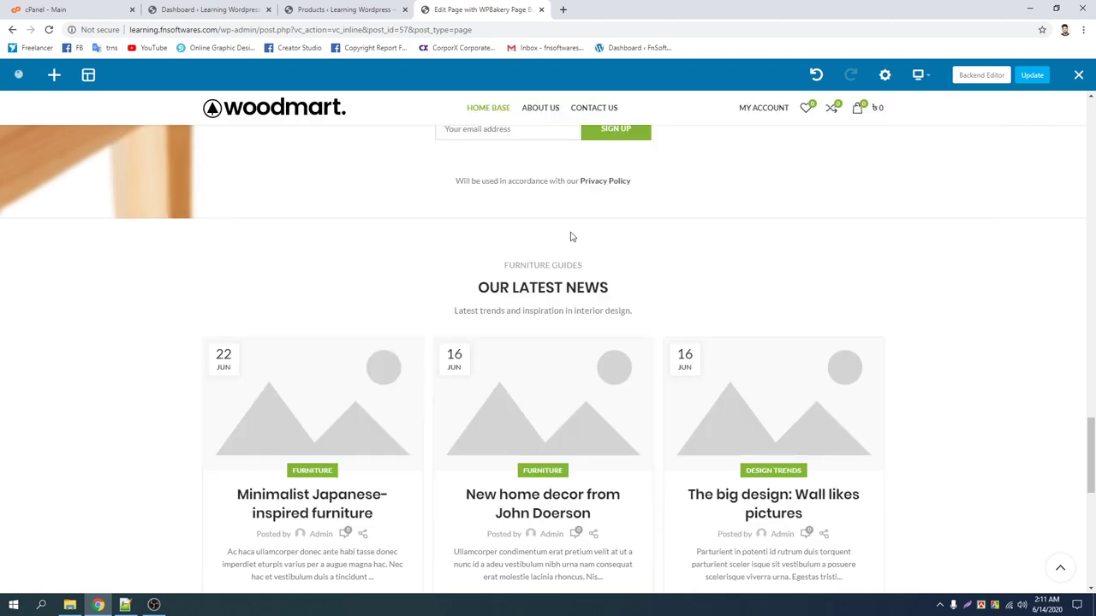
# Add a Single Image element to the empty inner row below the newsletter and view its Design Options and Woodmart Extras
pyautogui.scroll(1, 548, 222)
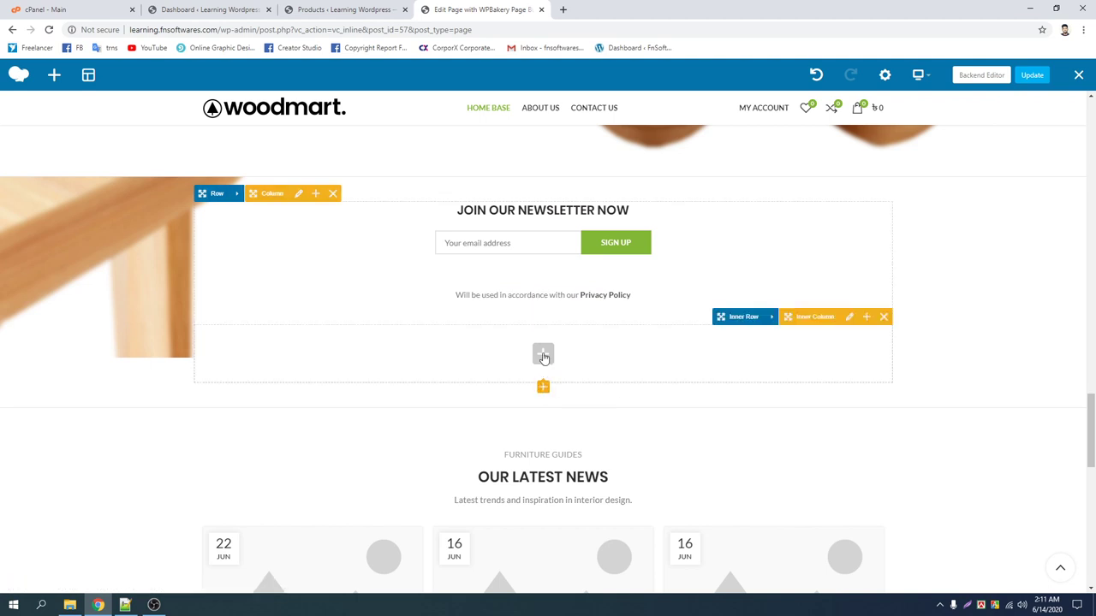
pyautogui.click(542, 355)
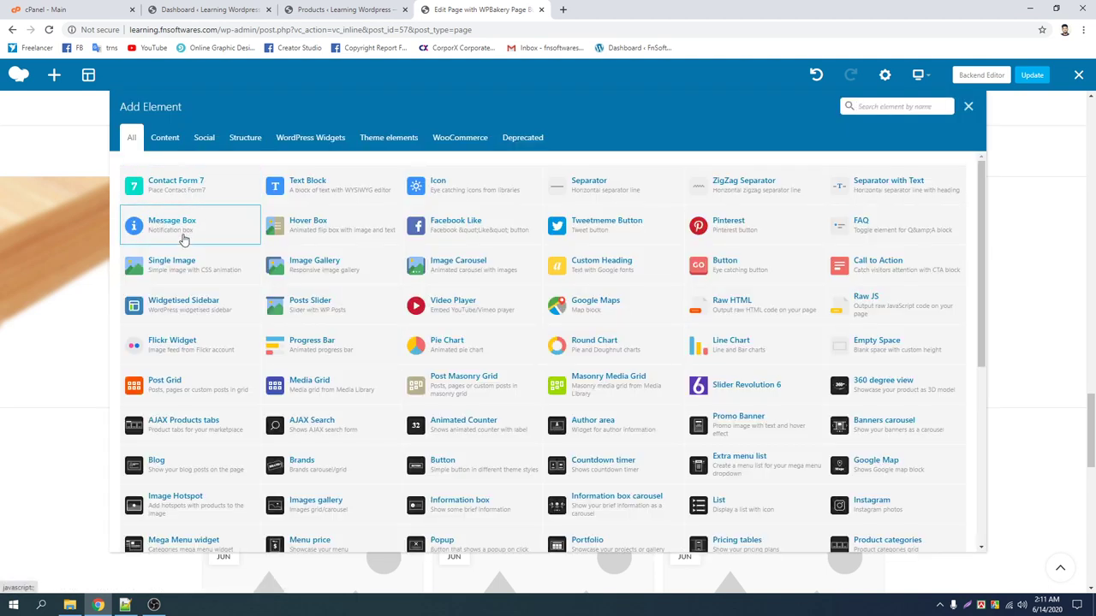
pyautogui.click(183, 268)
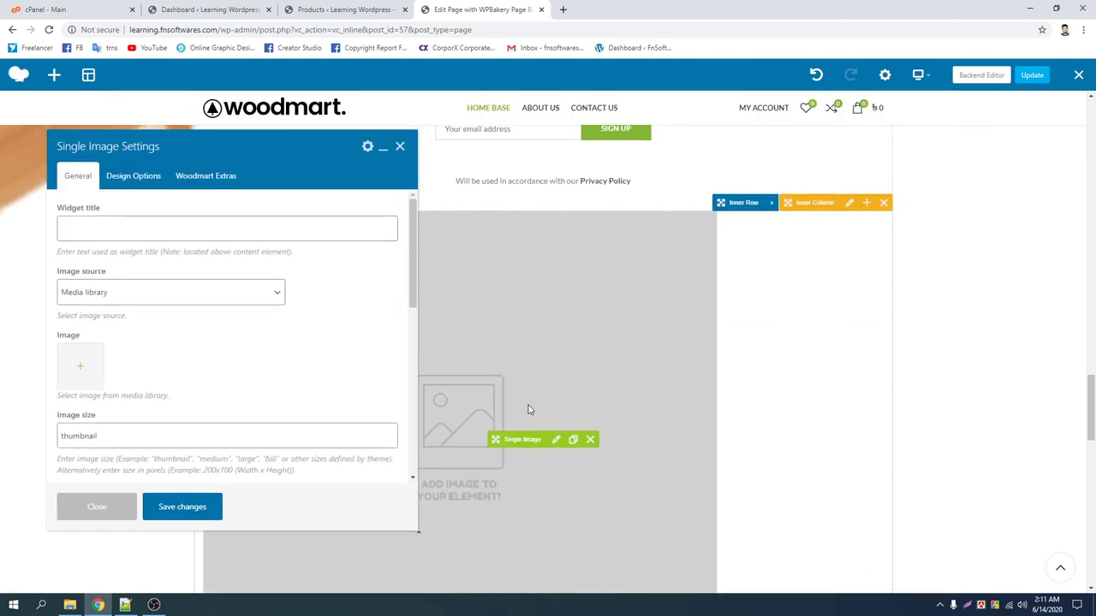
pyautogui.click(143, 177)
pyautogui.click(205, 175)
pyautogui.click(78, 176)
# Set the Single Image element's image size to "full"
pyautogui.scroll(-1, 181, 339)
pyautogui.click(147, 323)
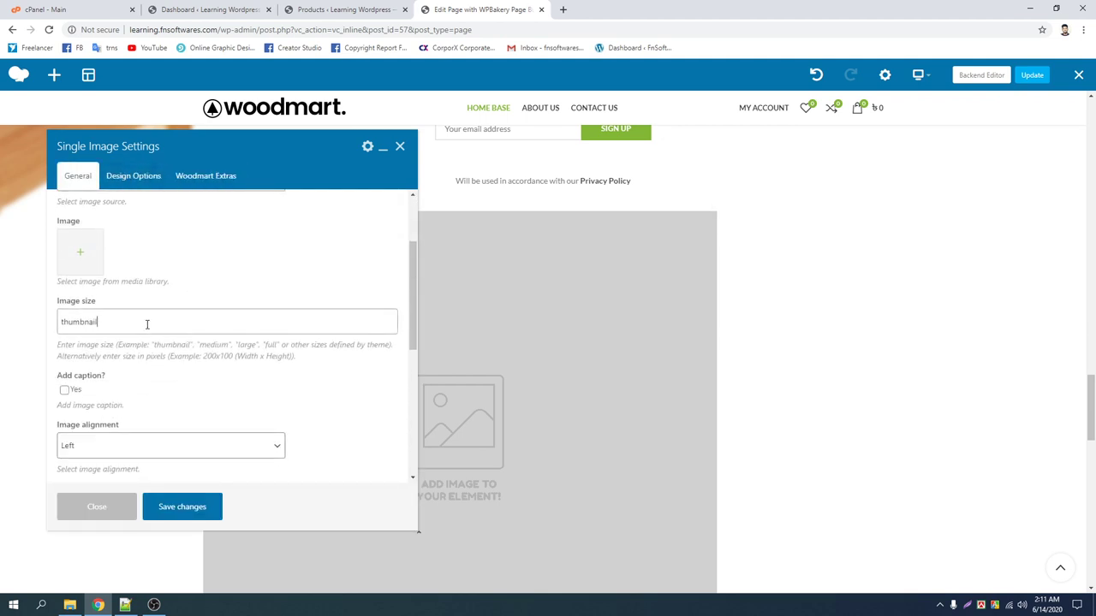
pyautogui.moveTo(61, 345); pyautogui.dragTo(120, 345)
pyautogui.doubleClick(163, 345)
pyautogui.click(205, 345)
pyautogui.moveTo(164, 320); pyautogui.dragTo(38, 328)
pyautogui.write('full')
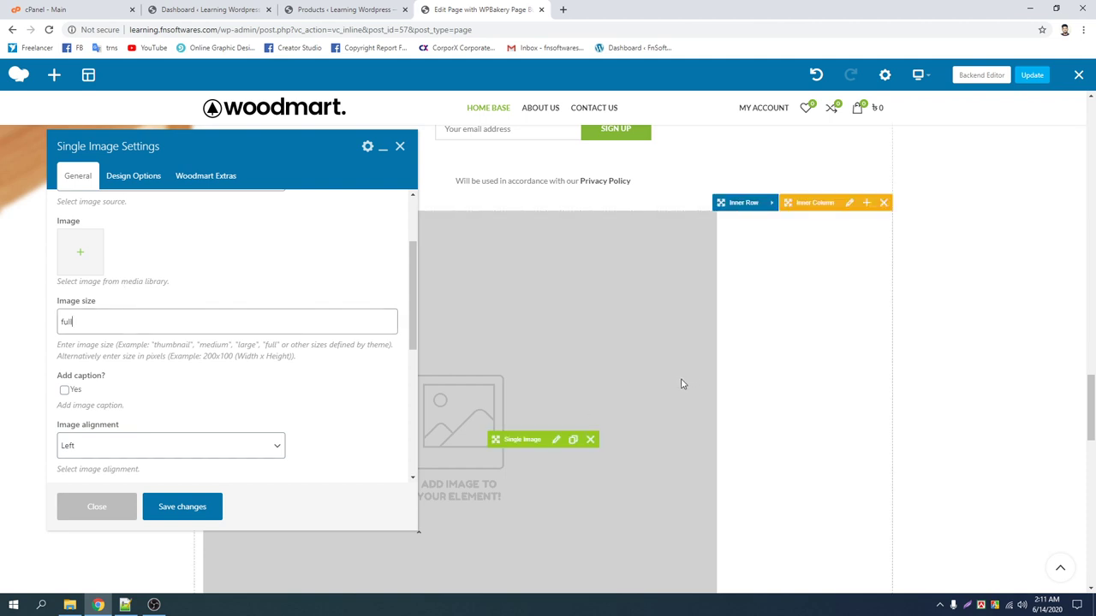
# Set slide-look-2.jpg from the media library as the Single Image element's picture
pyautogui.scroll(-4, 184, 389)
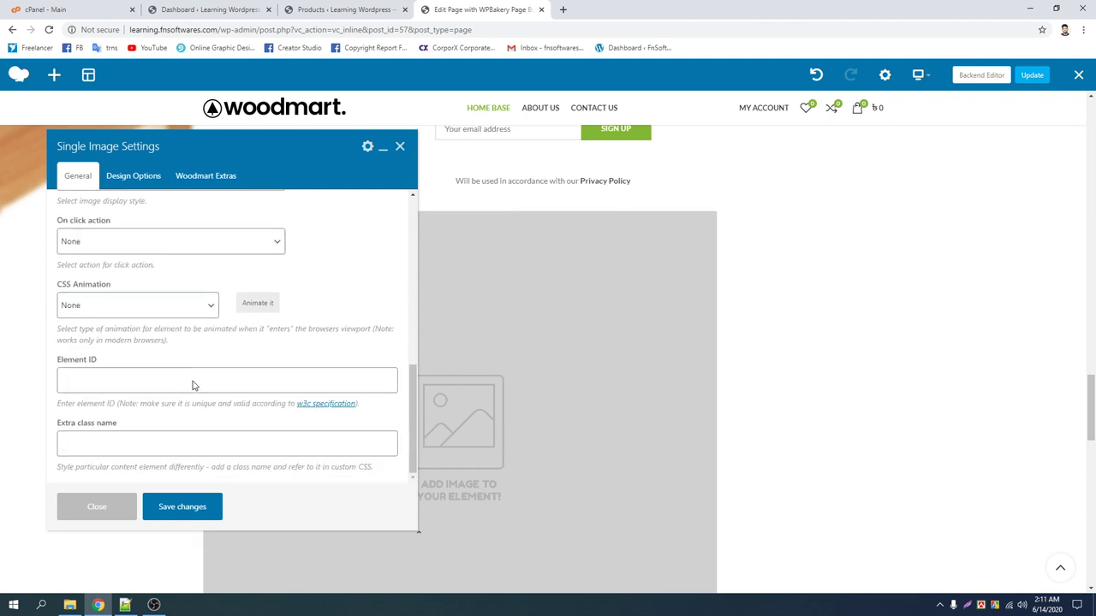
pyautogui.scroll(4, 192, 385)
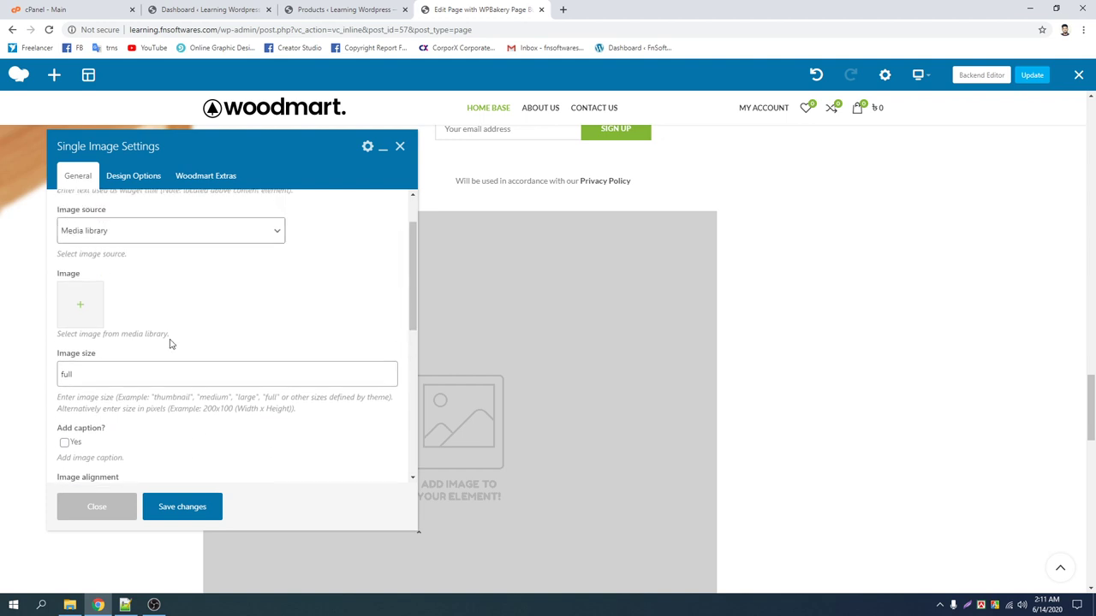
pyautogui.click(76, 340)
pyautogui.click(51, 115)
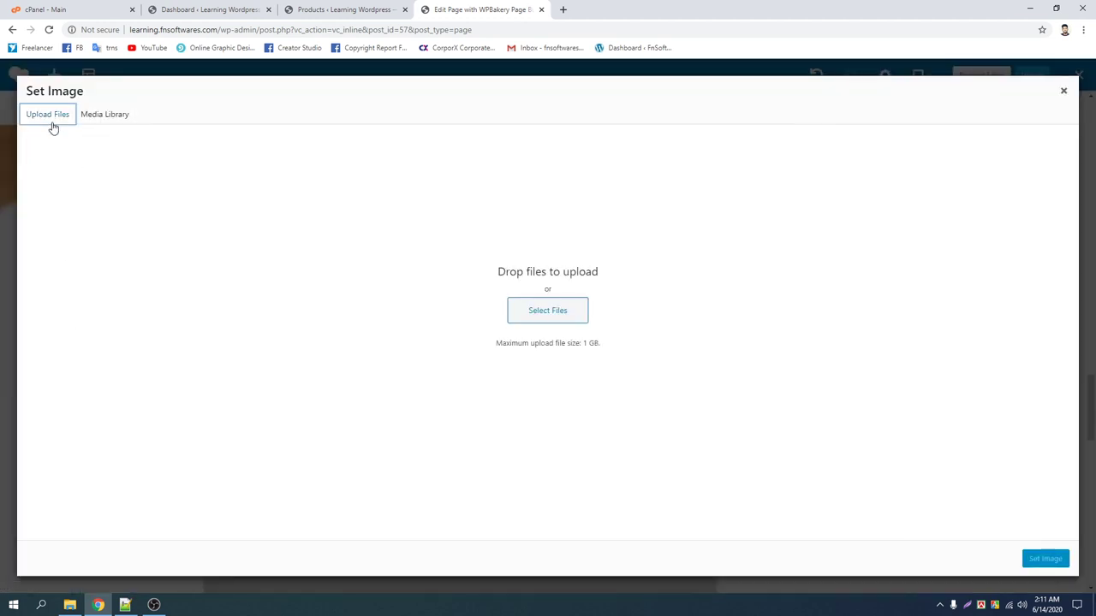
pyautogui.click(106, 117)
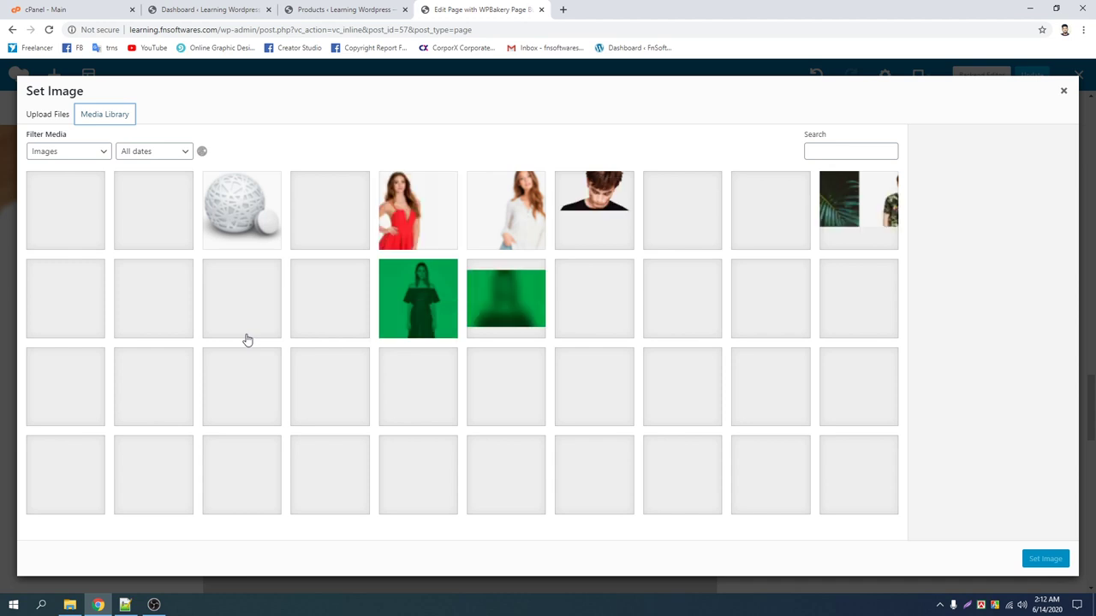
pyautogui.click(505, 303)
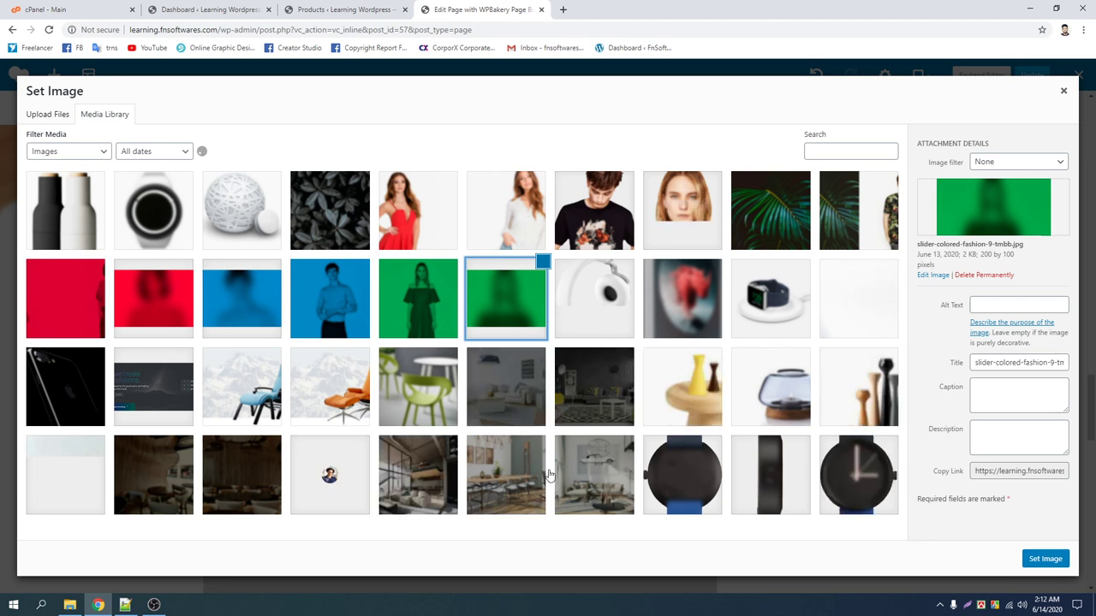
pyautogui.click(476, 473)
pyautogui.click(1061, 559)
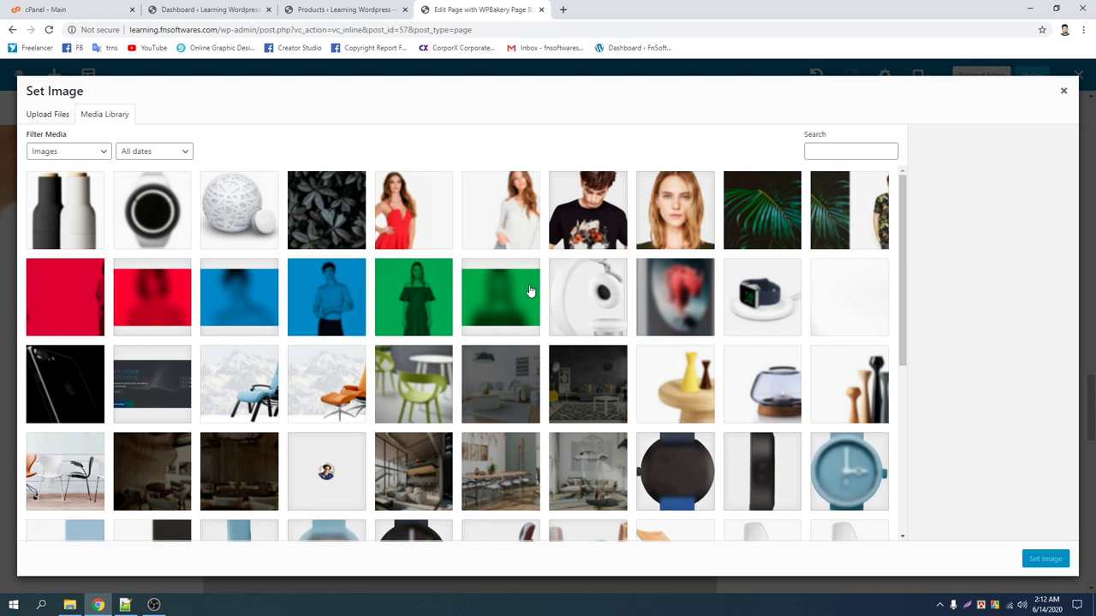
pyautogui.click(501, 465)
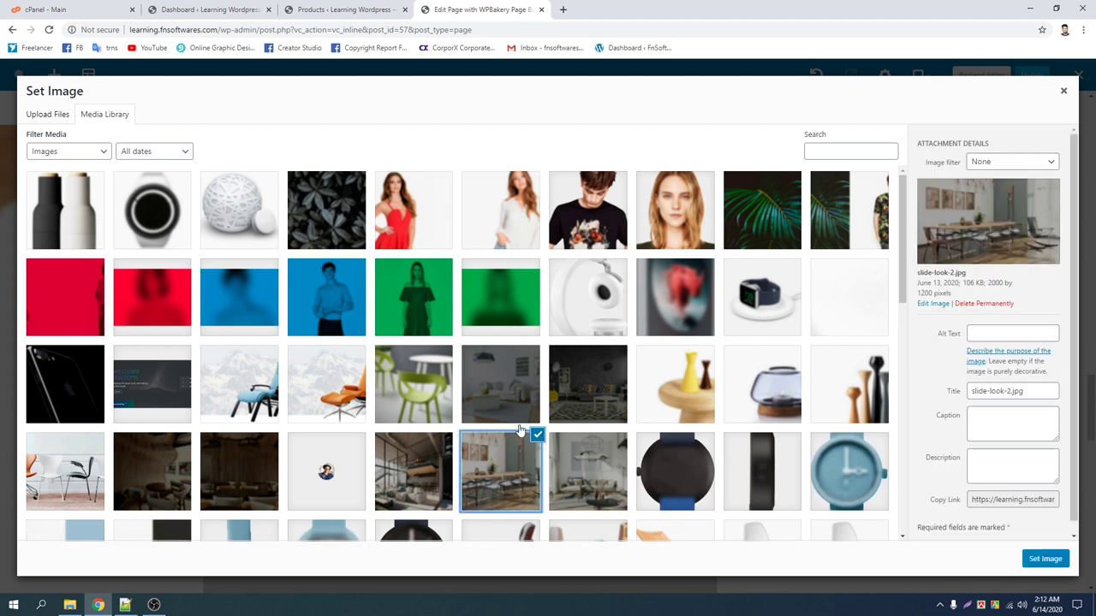
pyautogui.click(500, 402)
pyautogui.click(557, 398)
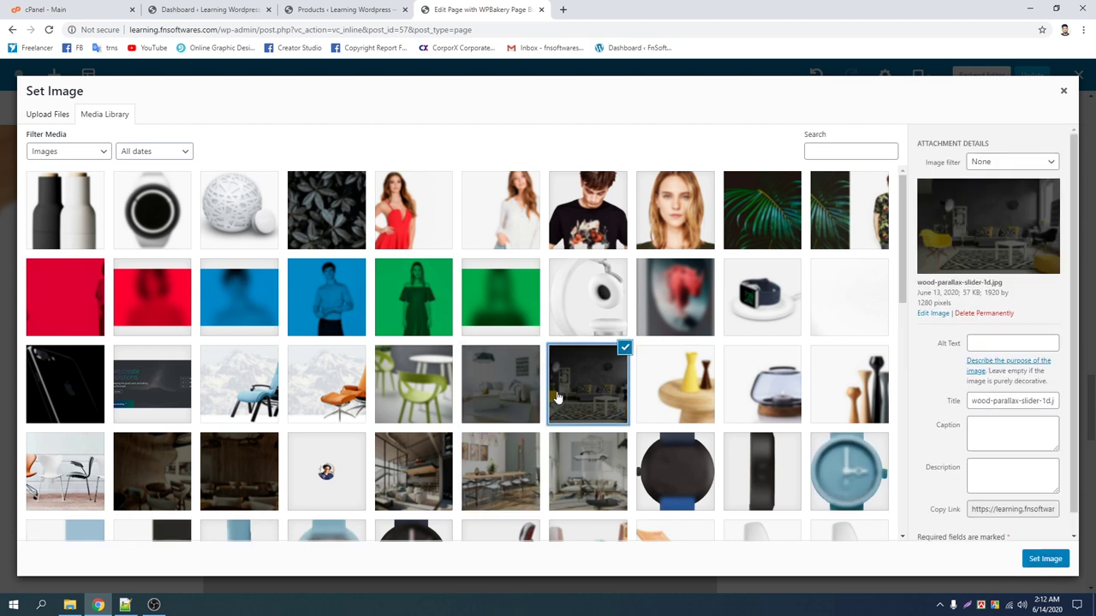
pyautogui.press('Escape')
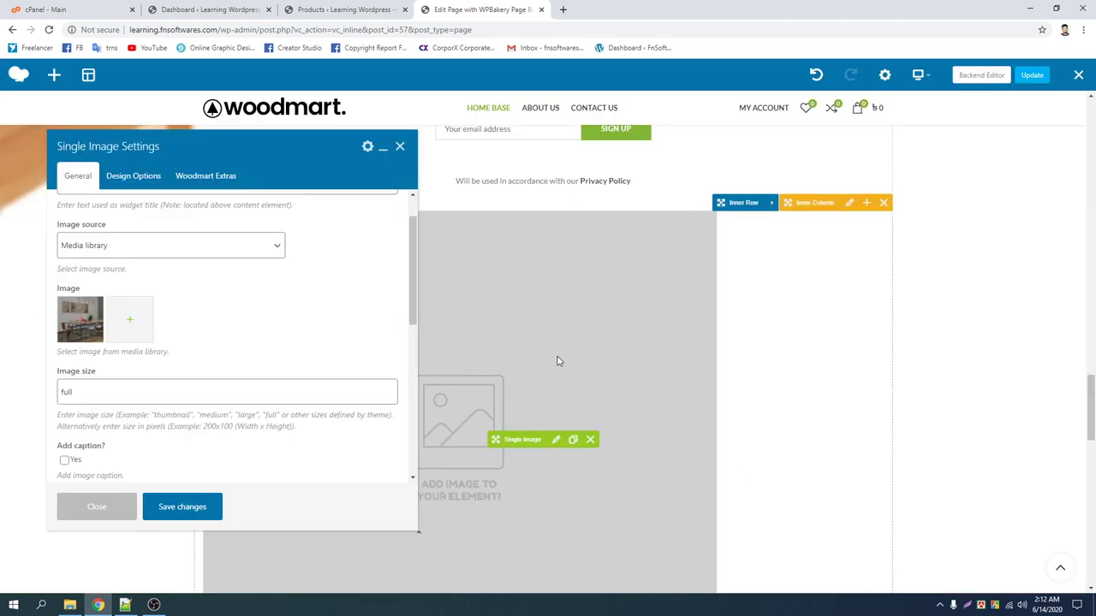
# Save the Single Image element's settings and close them
pyautogui.click(114, 390)
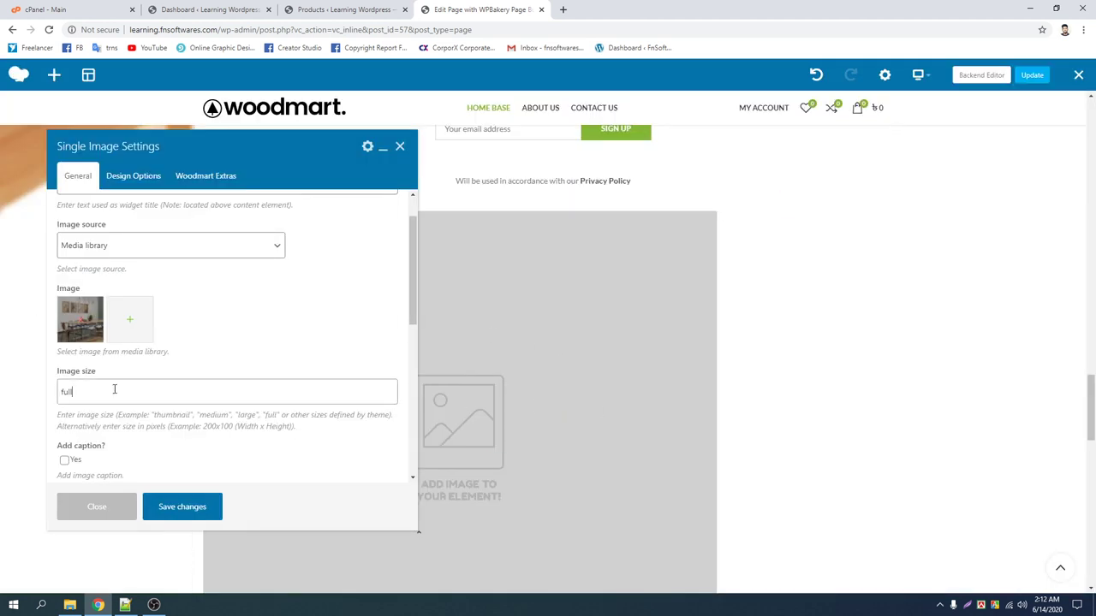
pyautogui.click(187, 508)
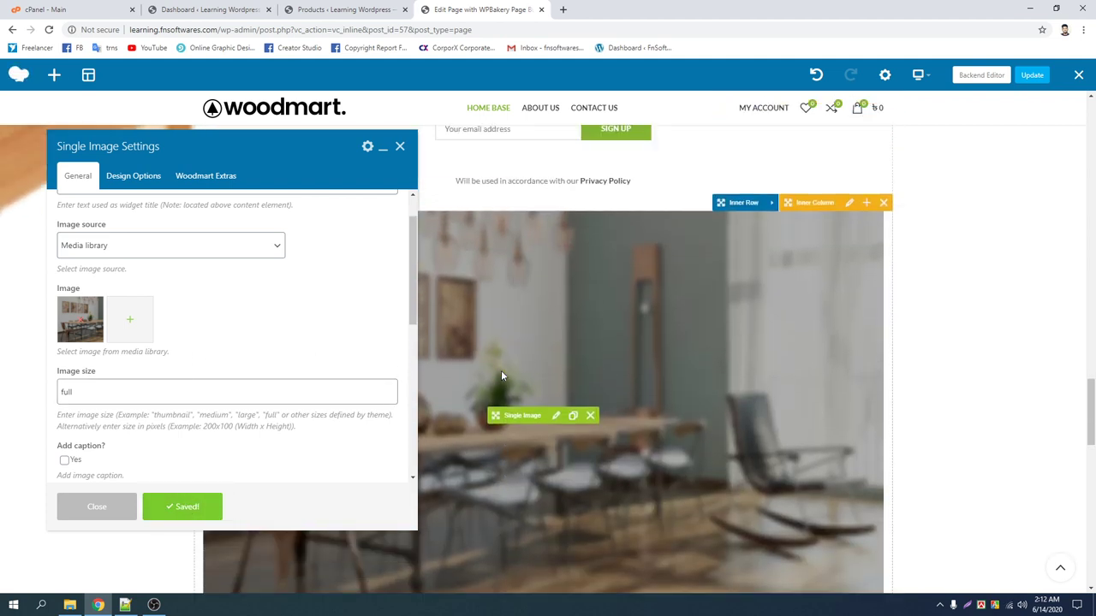
pyautogui.click(400, 148)
# Update the front page with the new image row and switch to the WordPress Dashboard browser tab
pyautogui.click(1032, 75)
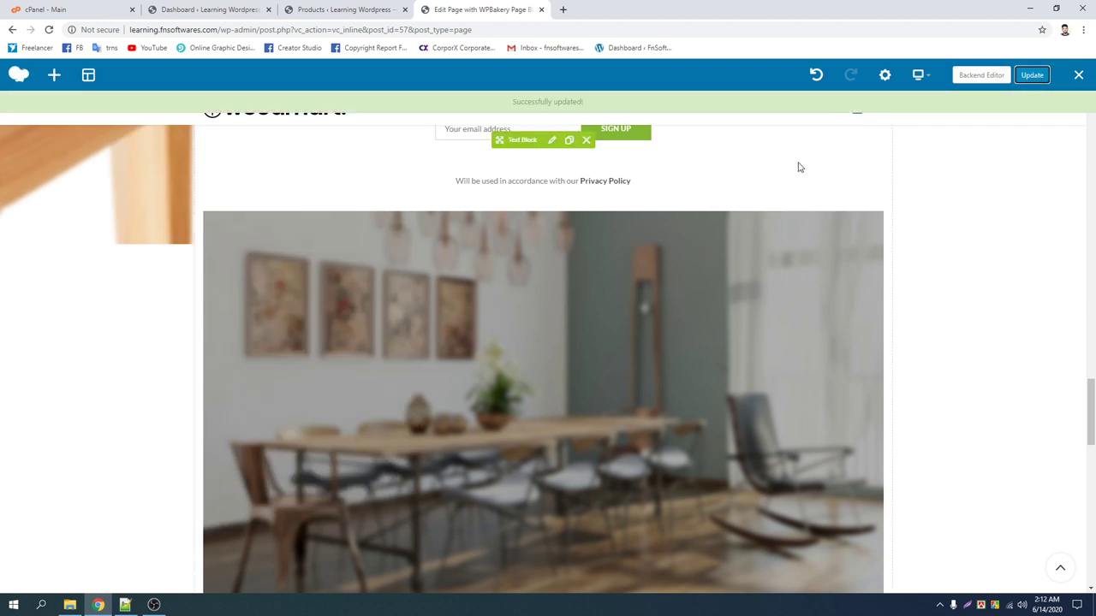
pyautogui.scroll(-1, 402, 239)
pyautogui.scroll(3, 403, 239)
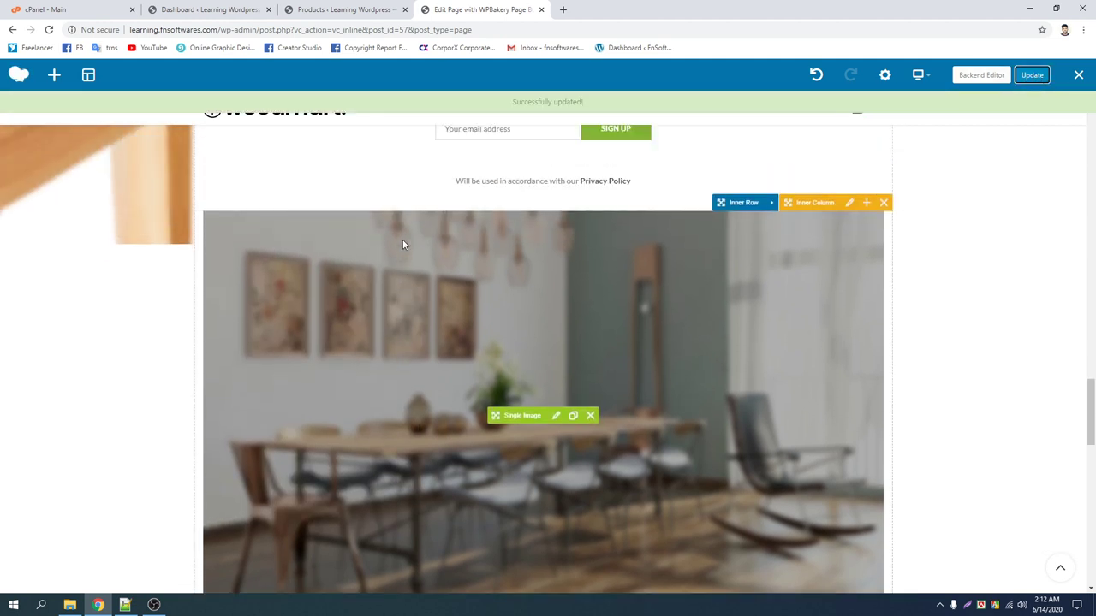
pyautogui.click(1032, 75)
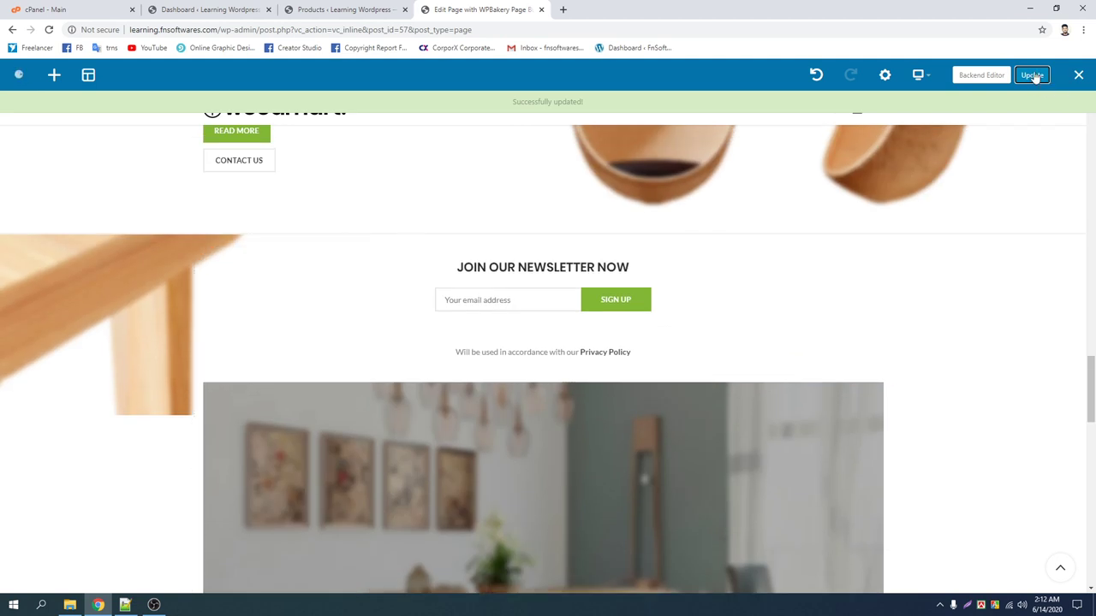
pyautogui.moveTo(499, 102); pyautogui.dragTo(625, 114)
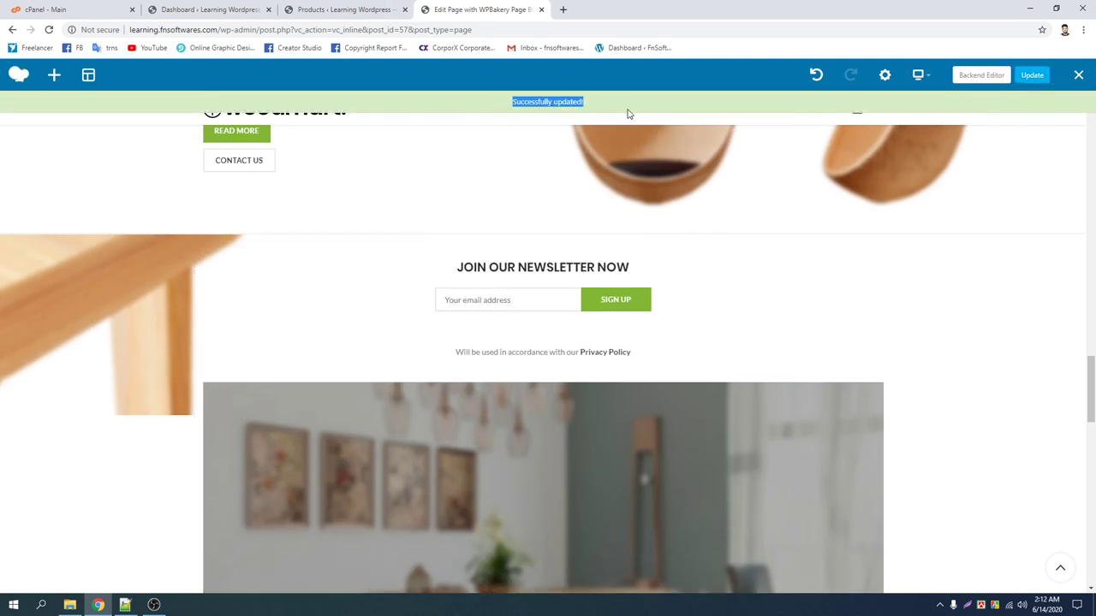
pyautogui.click(551, 97)
pyautogui.click(157, 8)
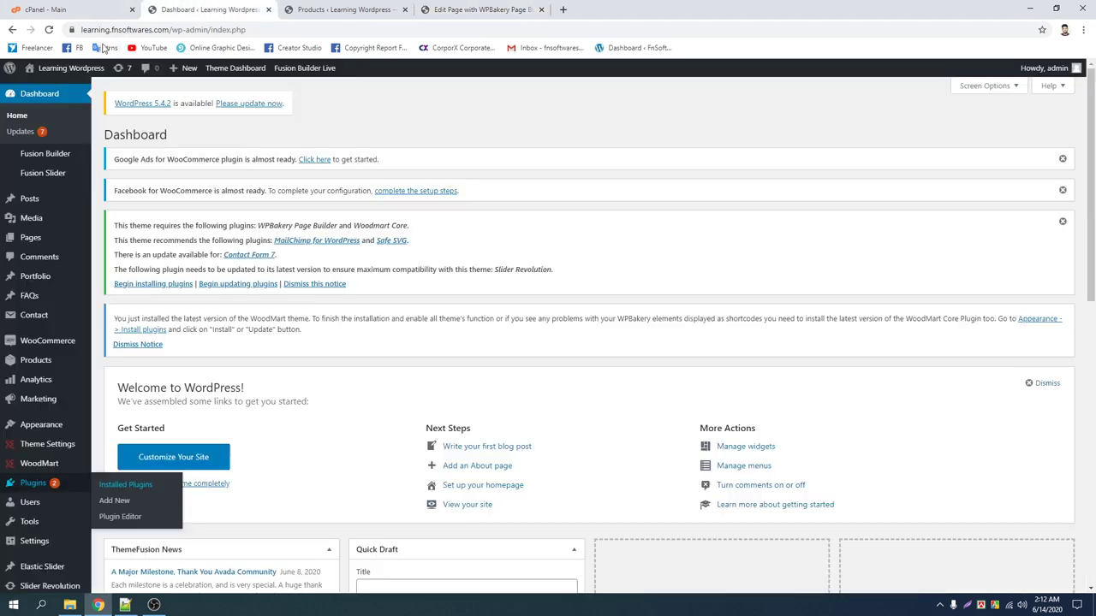
# Open the live site in a new browser tab placed after the page editor and examine the image row below the newsletter
pyautogui.moveTo(70, 67)
pyautogui.middleClick(81, 93)
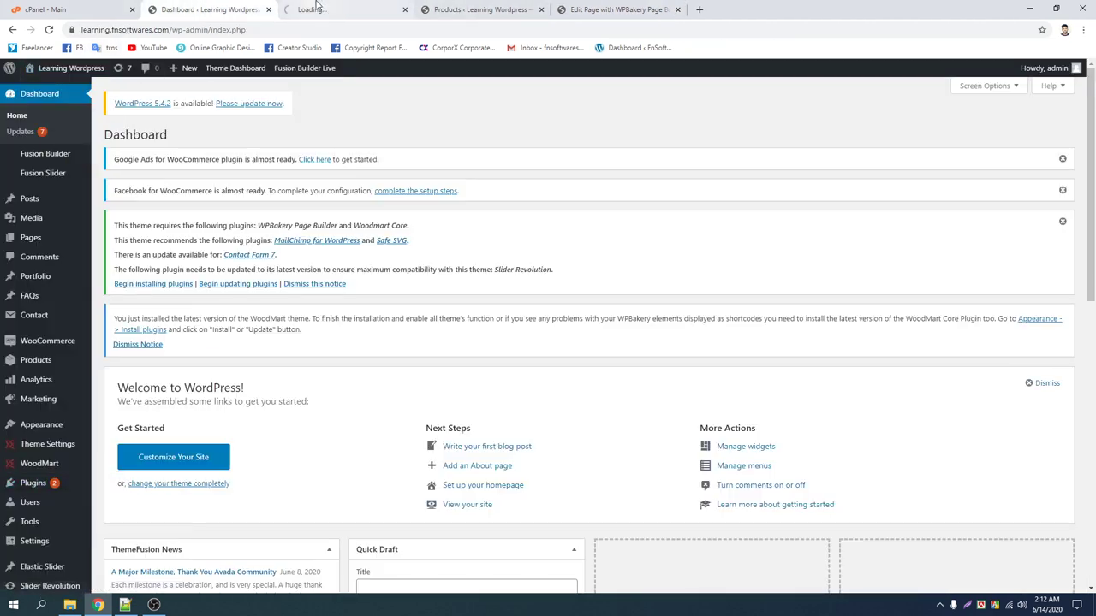
pyautogui.click(315, 8)
pyautogui.moveTo(318, 7); pyautogui.dragTo(635, 7)
pyautogui.click(512, 7)
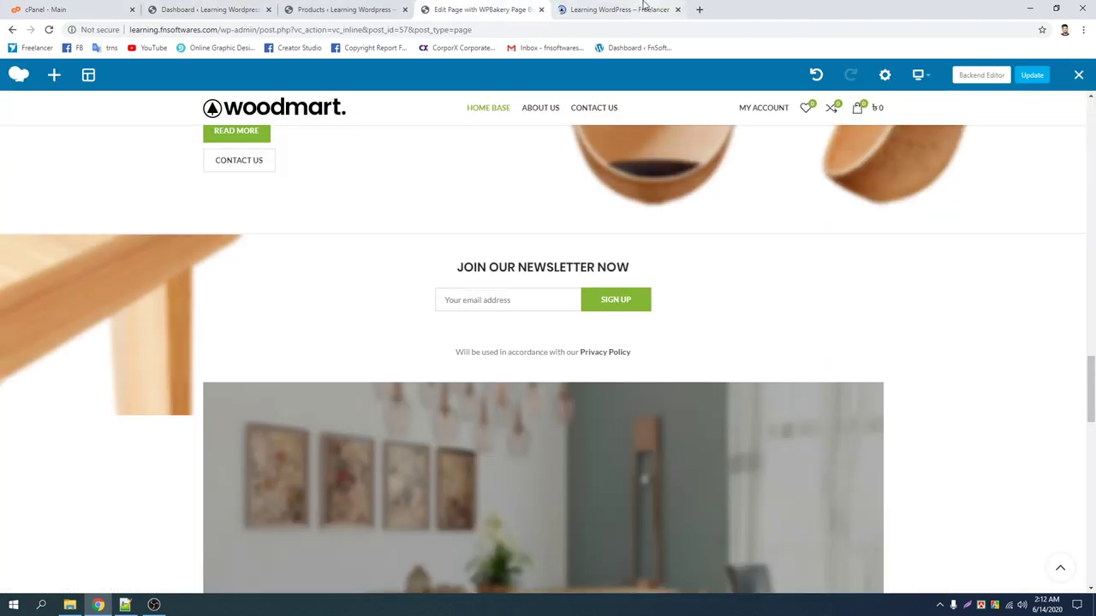
pyautogui.click(608, 9)
pyautogui.scroll(-5, 493, 304)
pyautogui.scroll(-15, 493, 305)
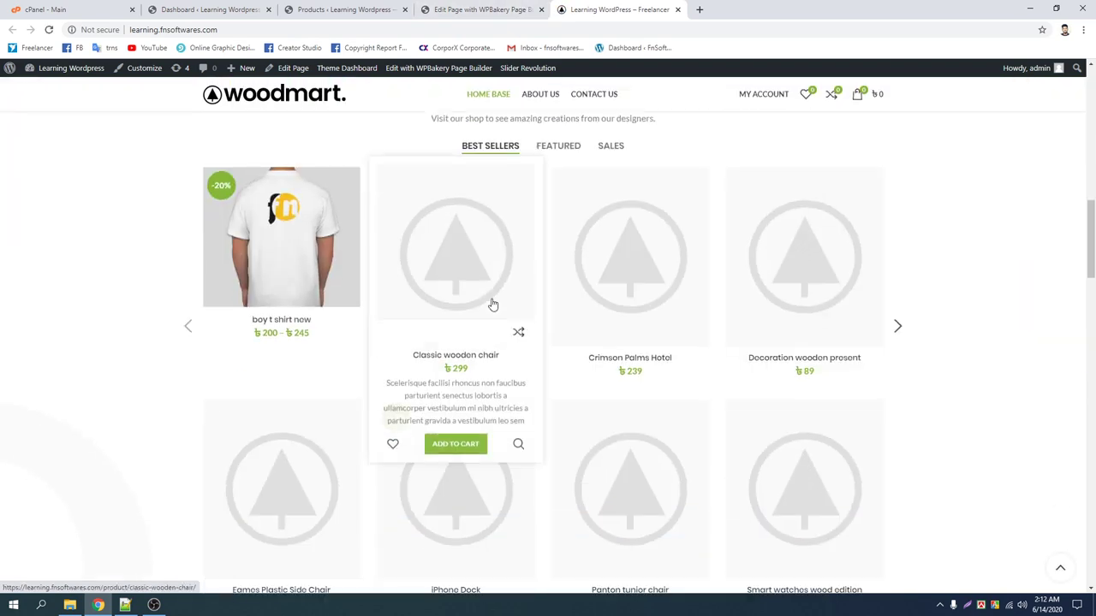
pyautogui.scroll(-3, 490, 301)
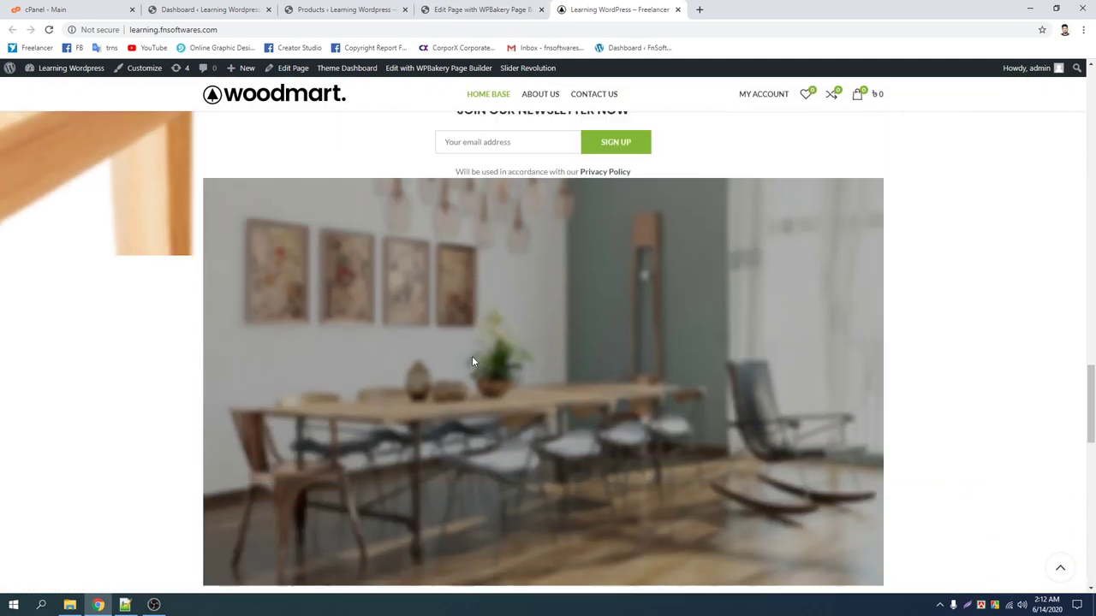
# Return to the page editor and delete the Single Image element from the inner column below the newsletter form
pyautogui.click(481, 9)
pyautogui.scroll(-2, 582, 460)
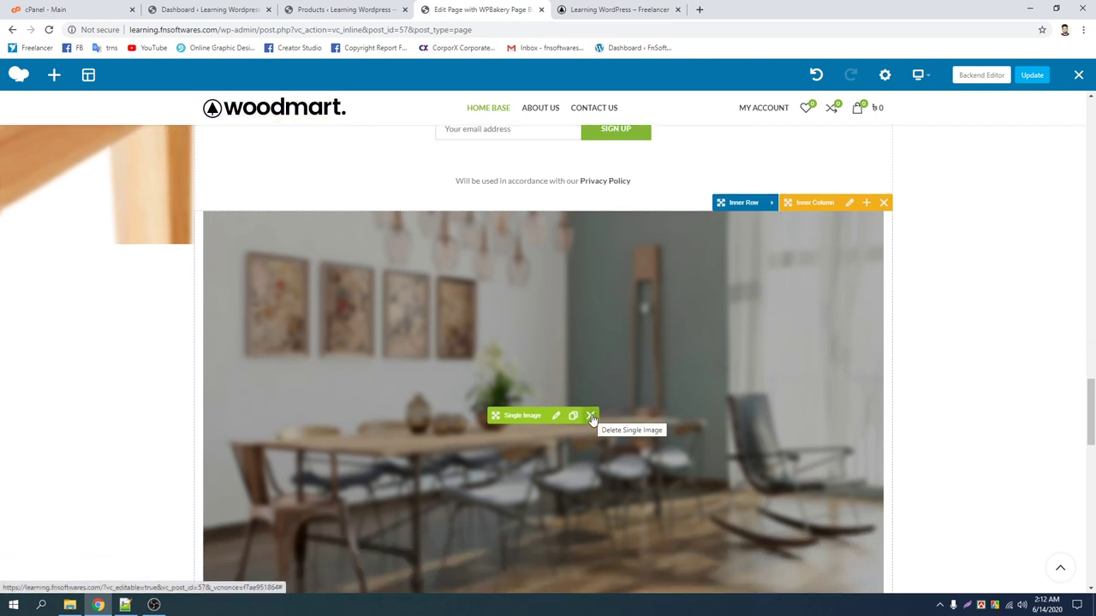
pyautogui.click(591, 417)
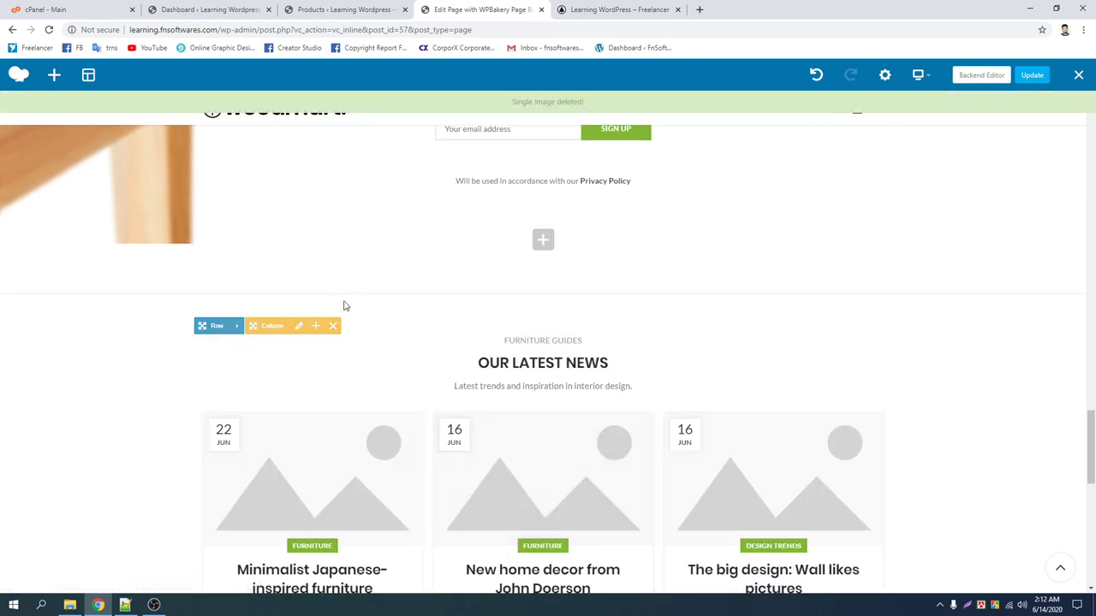
pyautogui.click(543, 240)
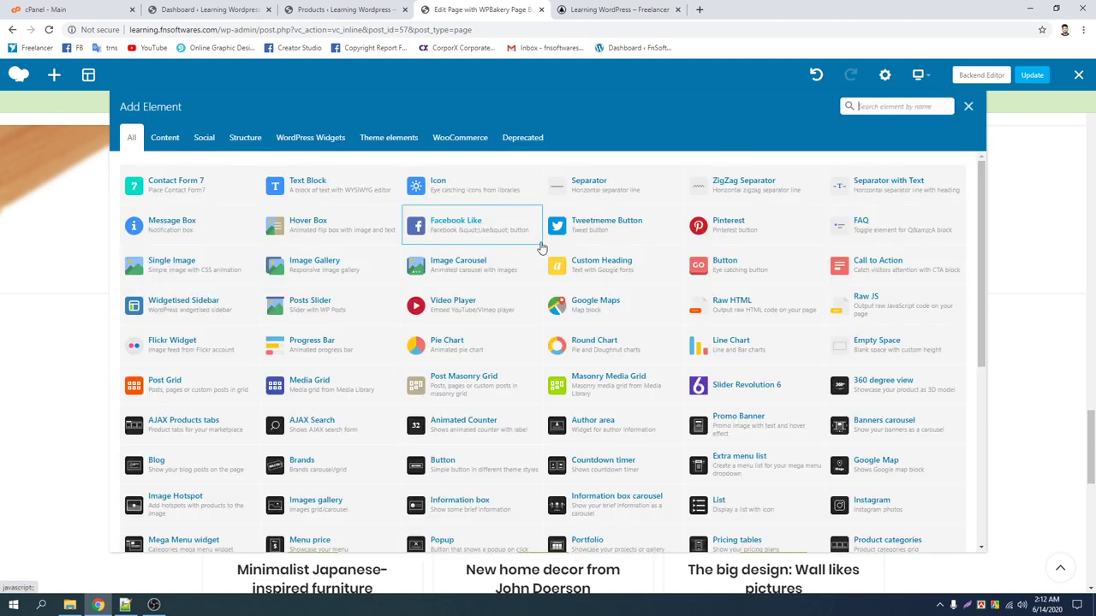
pyautogui.click(897, 107)
pyautogui.write('colu')
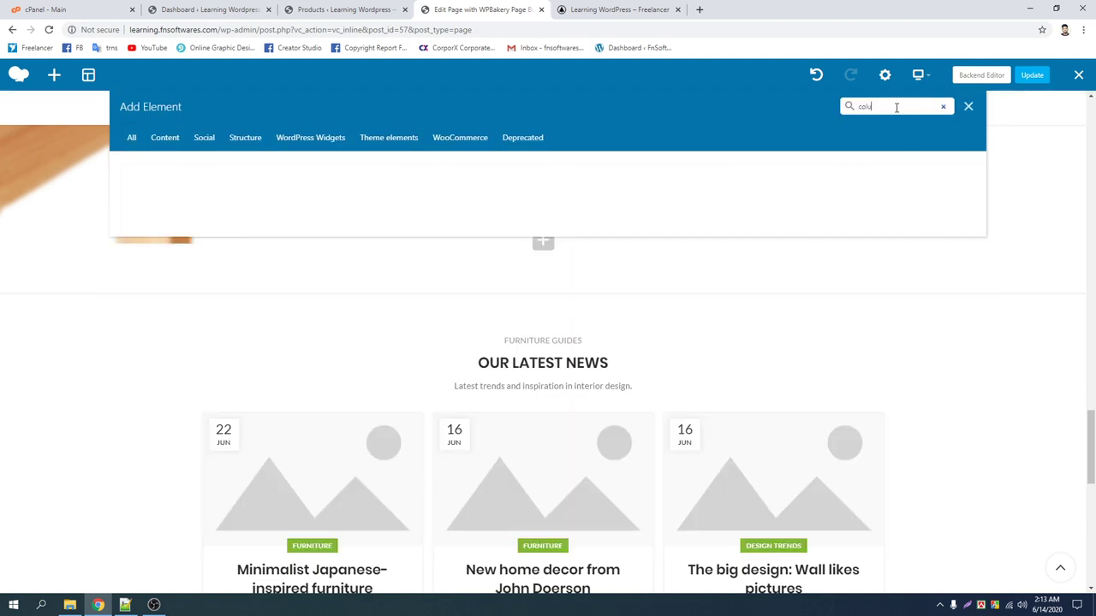
pyautogui.click(968, 107)
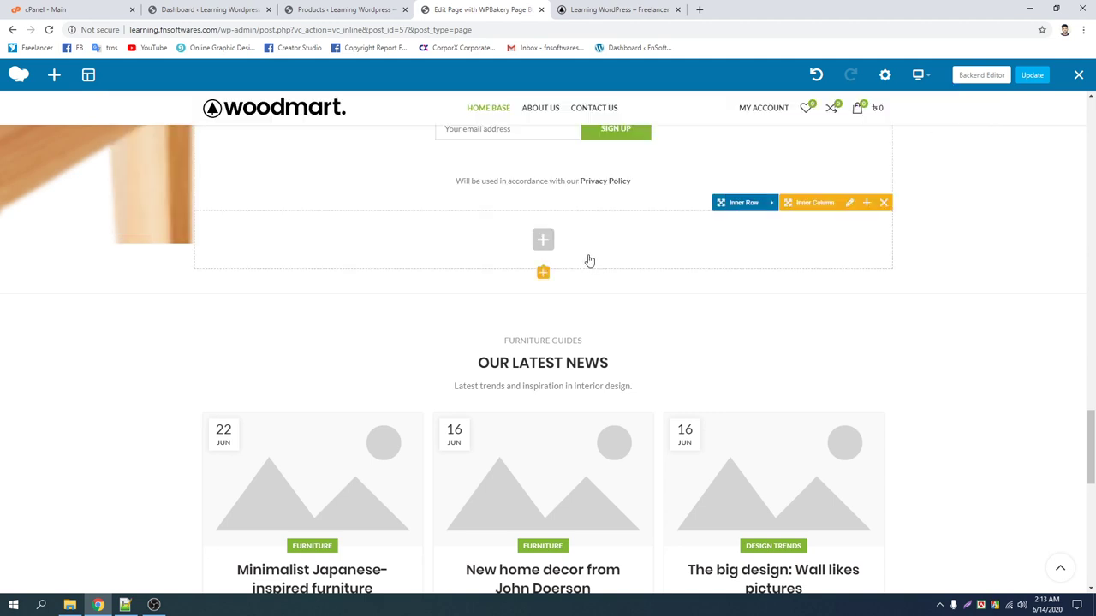
# Look at the design options in the empty inner column's settings and close them
pyautogui.click(849, 206)
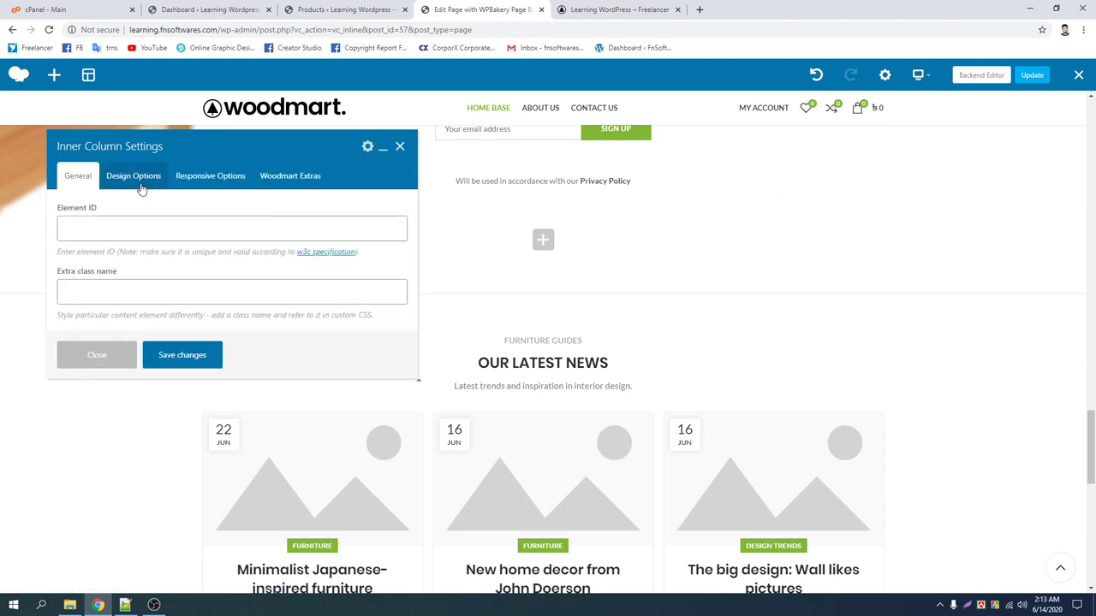
pyautogui.click(142, 187)
pyautogui.click(400, 147)
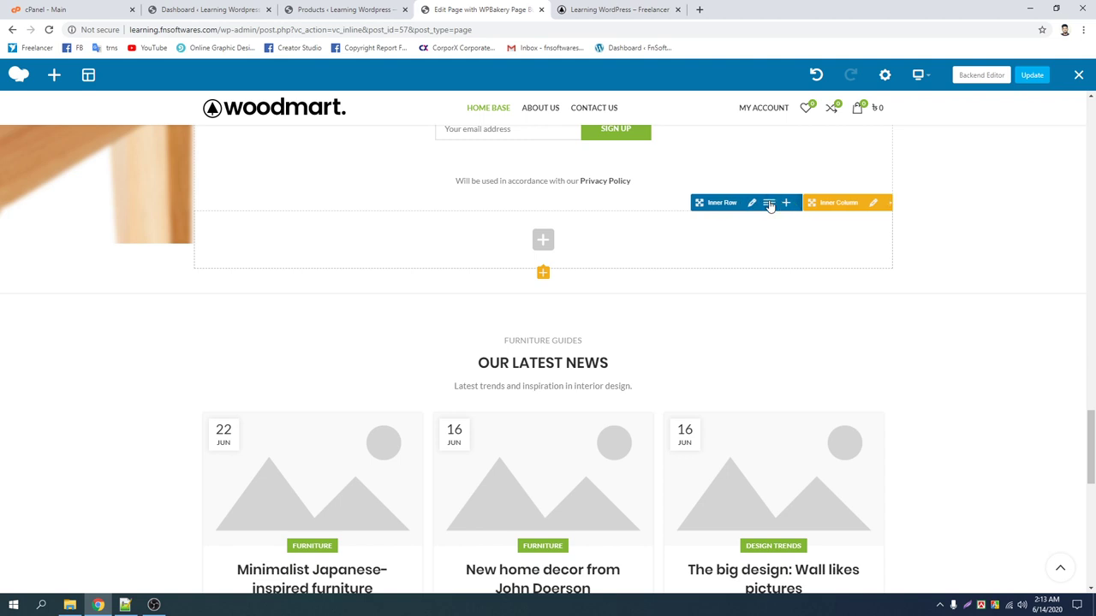
# Try the 1/2 + 1/2 layout on the inner row and return the row to the single-column 1/1 layout
pyautogui.click(757, 204)
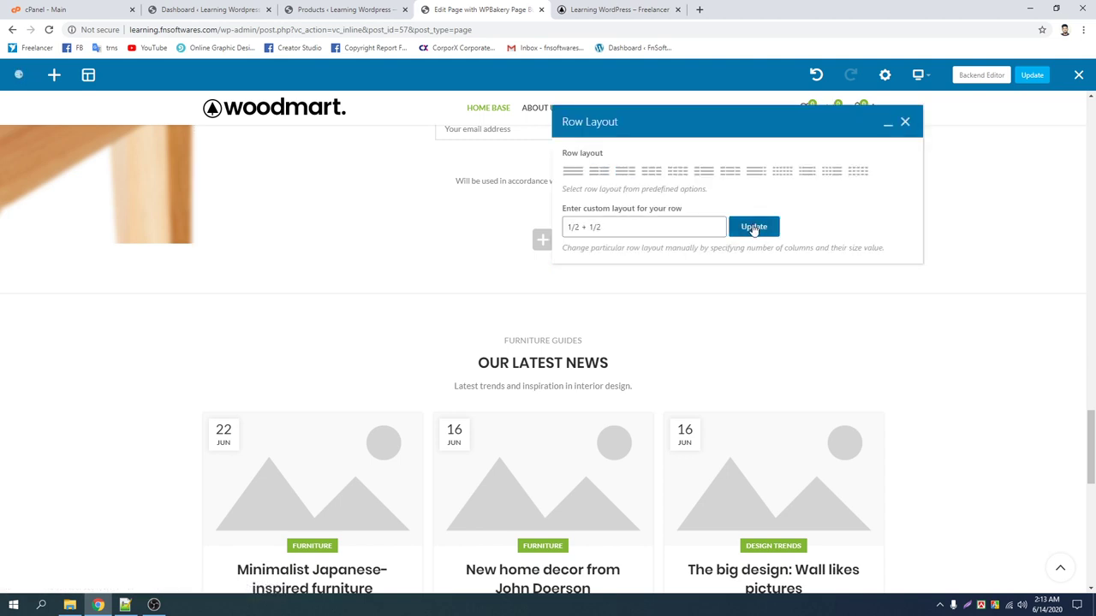
pyautogui.click(904, 124)
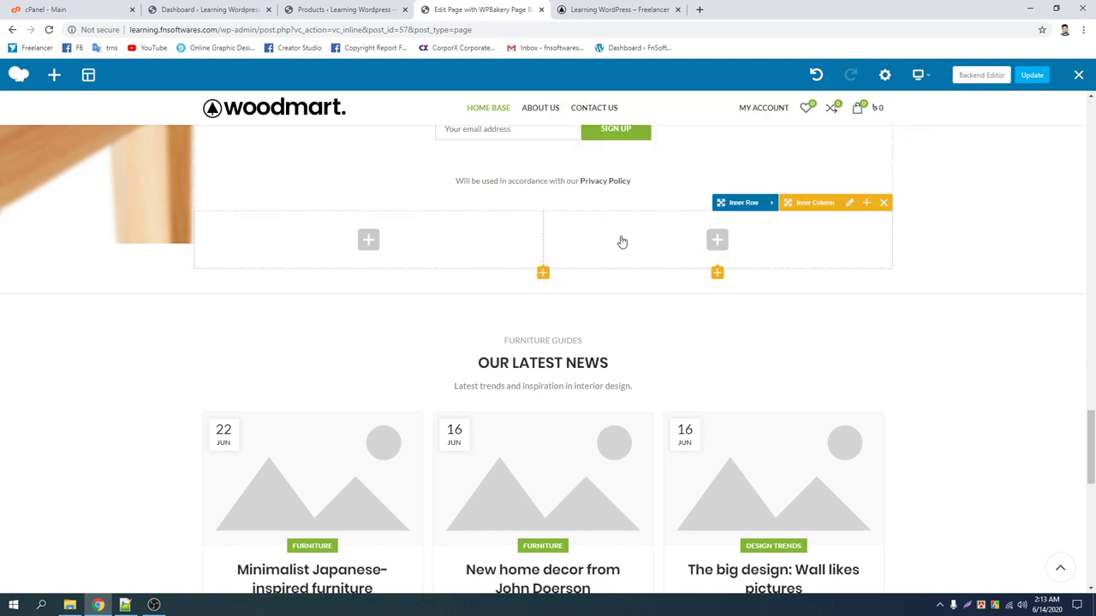
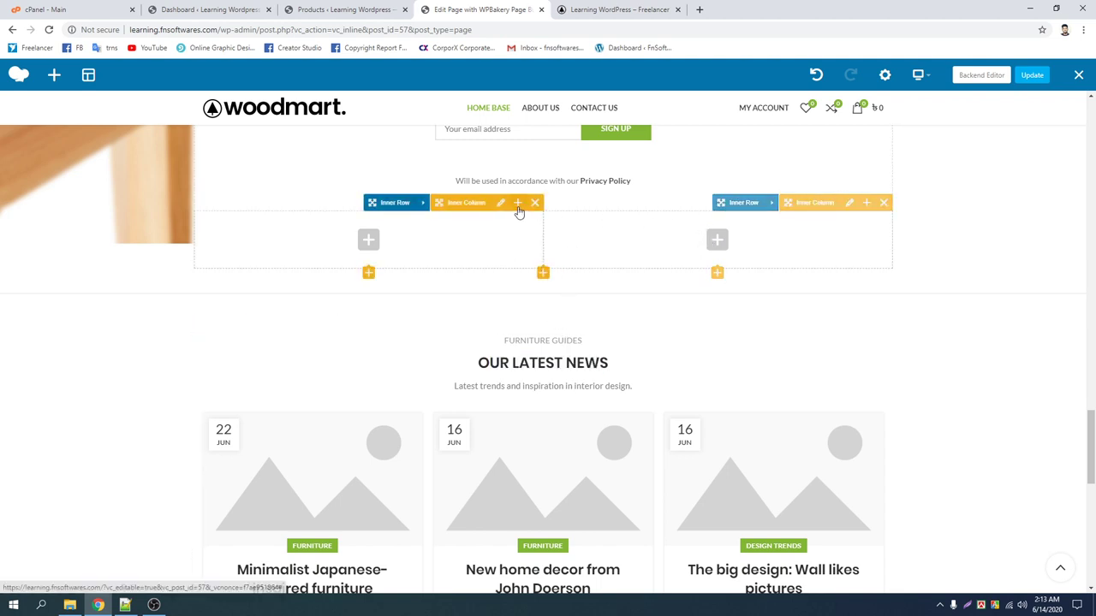
pyautogui.click(773, 209)
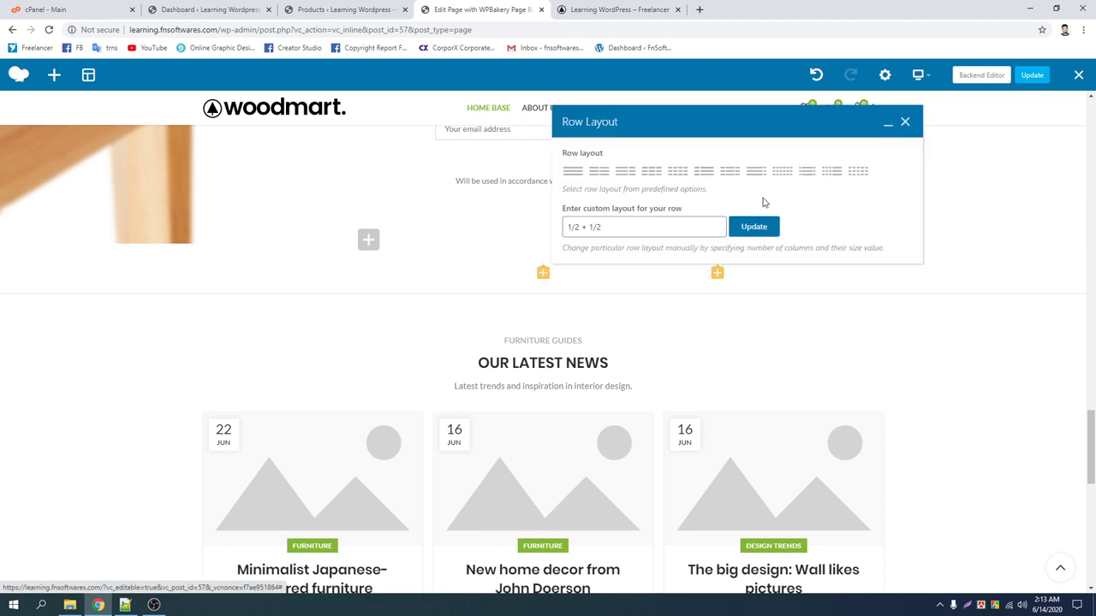
pyautogui.click(572, 172)
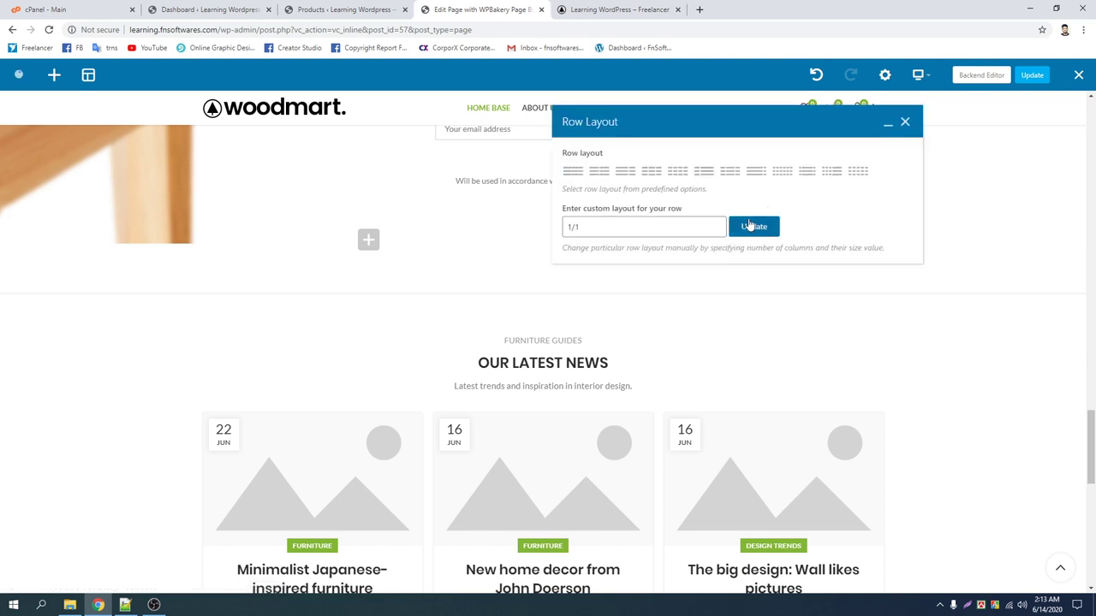
pyautogui.click(905, 125)
# Search the elements for "product" and add a Product category element to the empty inner column
pyautogui.click(542, 240)
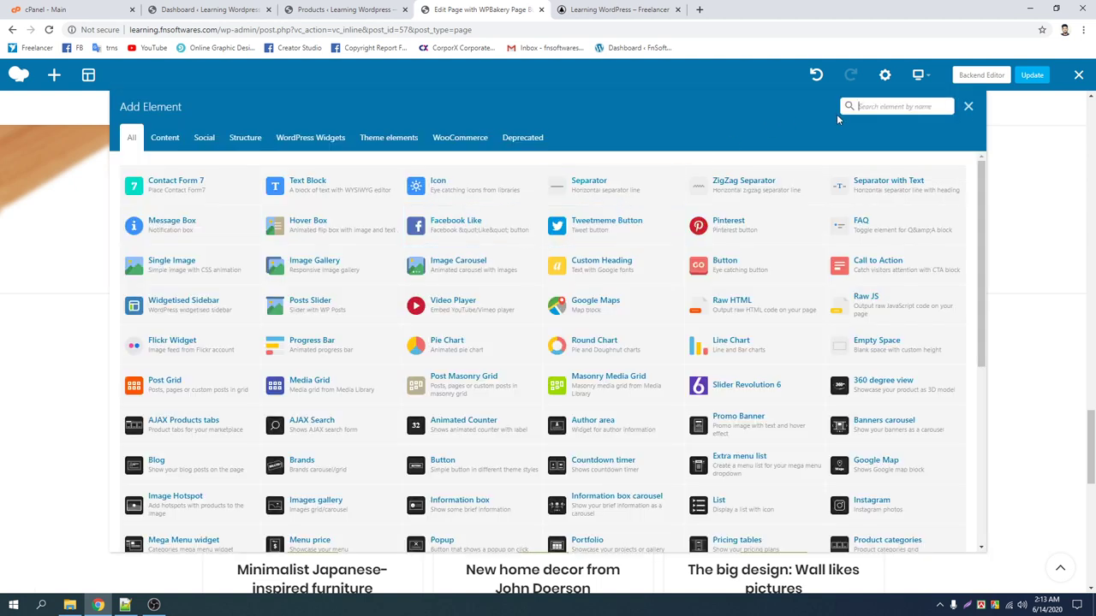
pyautogui.write('product')
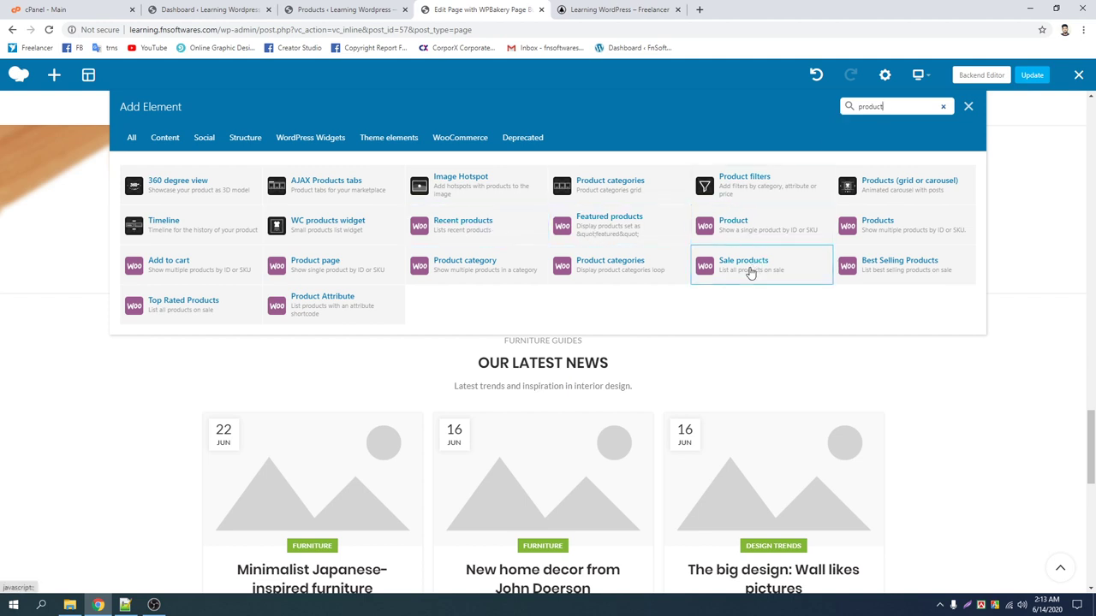
pyautogui.click(473, 274)
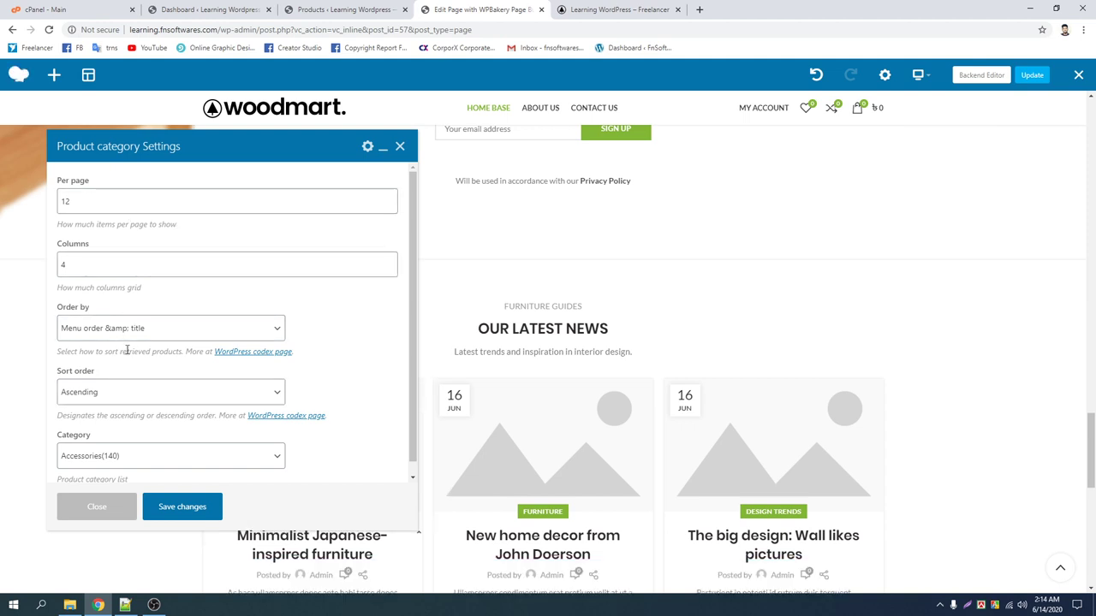
# Set the Product category element's category to Clocks and save its settings
pyautogui.click(163, 332)
pyautogui.click(163, 333)
pyautogui.scroll(-1, 164, 334)
pyautogui.click(145, 446)
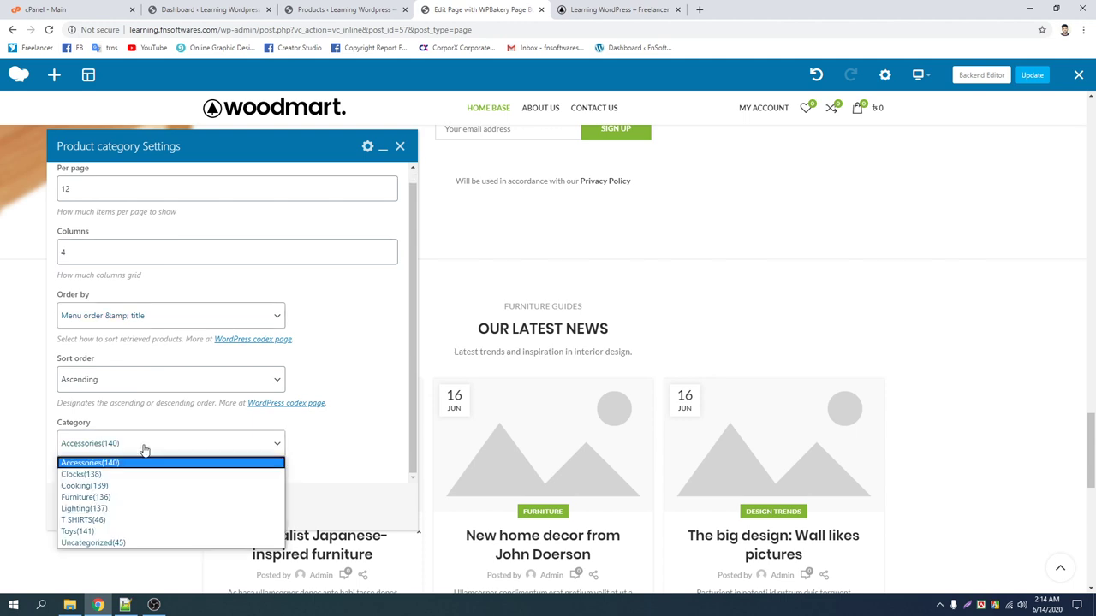
pyautogui.click(103, 475)
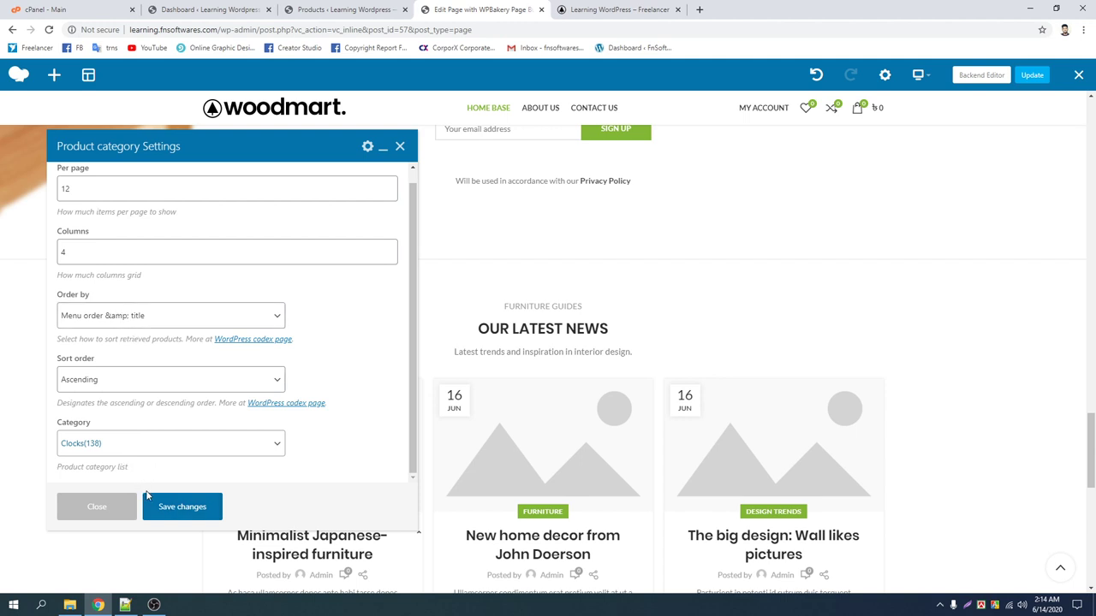
pyautogui.click(170, 509)
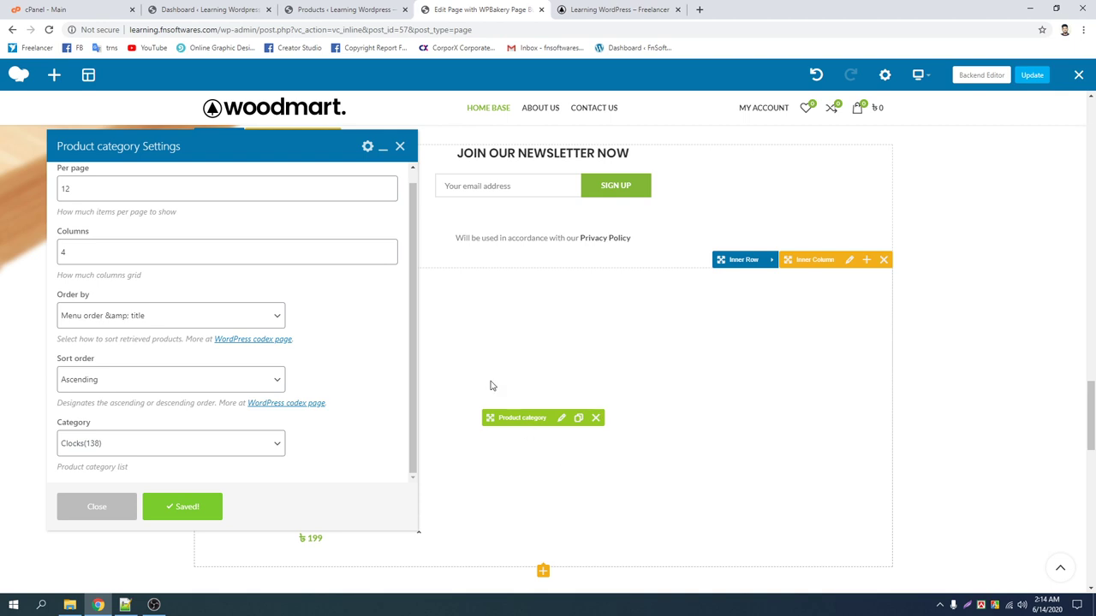
# Set the Product category element's category to Furniture, save the changes and close its settings
pyautogui.moveTo(312, 145); pyautogui.dragTo(342, 146)
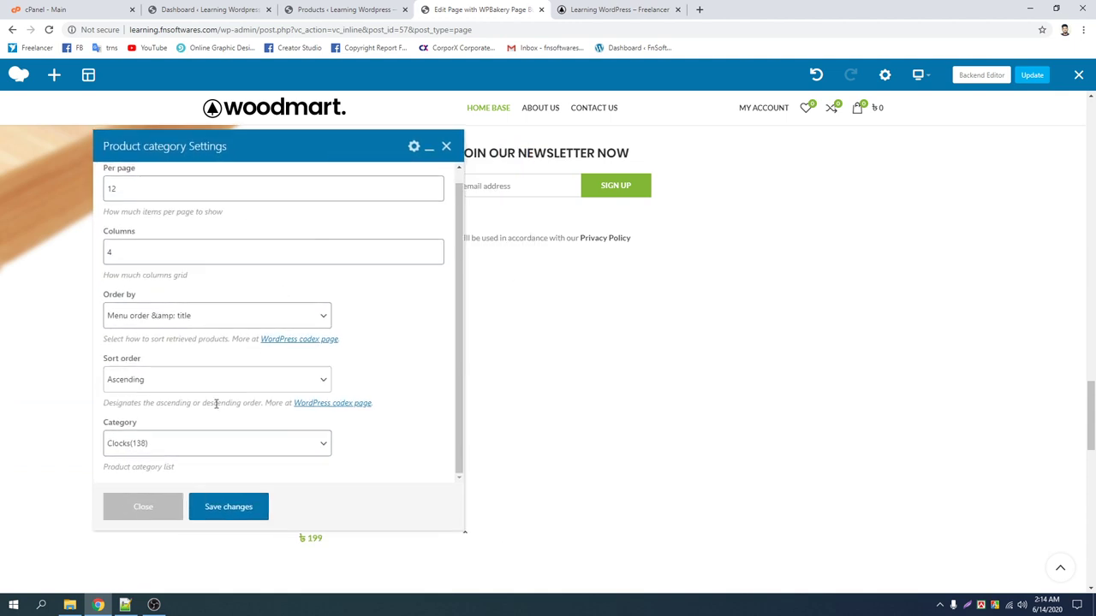
pyautogui.click(276, 315)
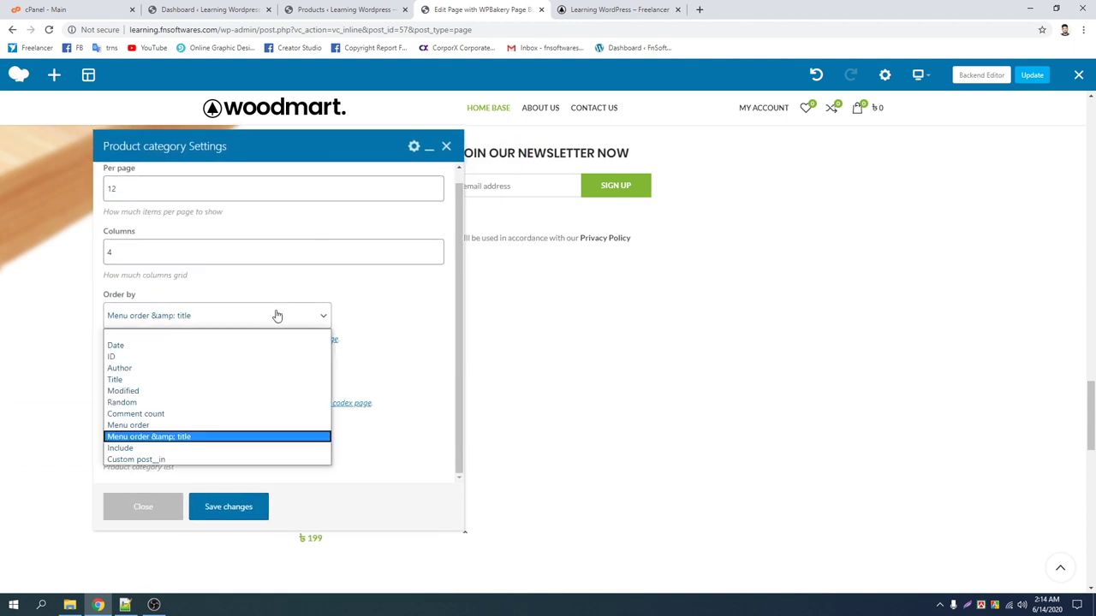
pyautogui.click(276, 315)
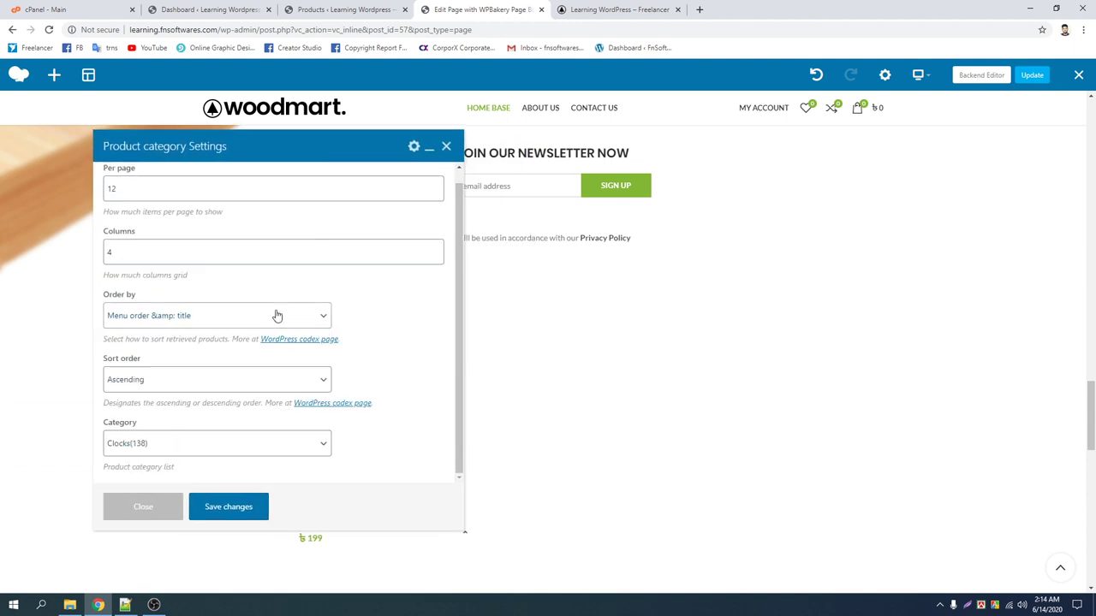
pyautogui.click(186, 451)
pyautogui.click(163, 496)
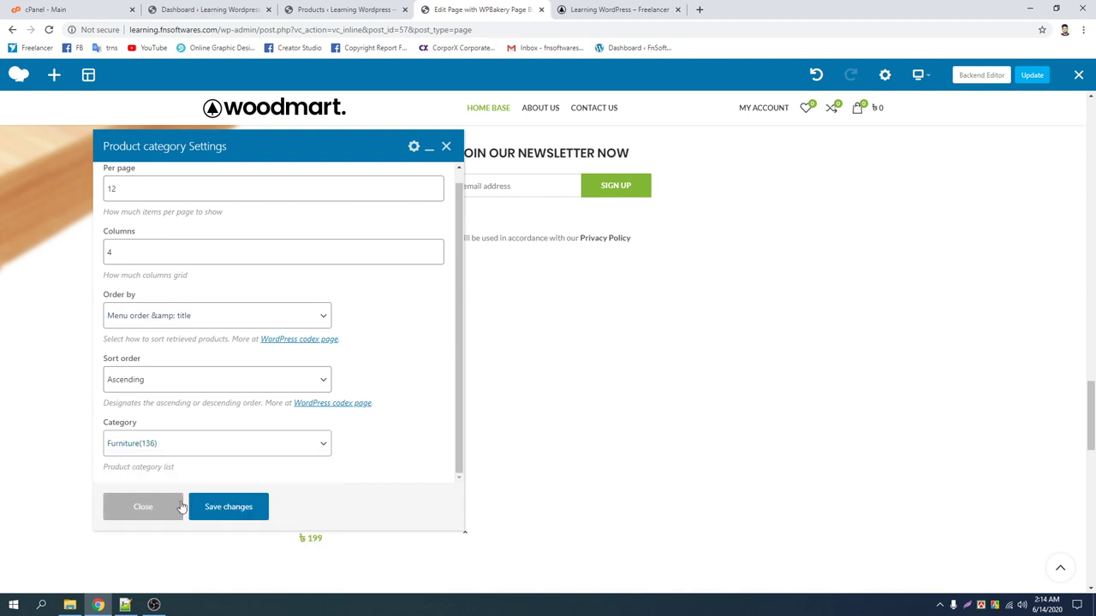
pyautogui.click(231, 508)
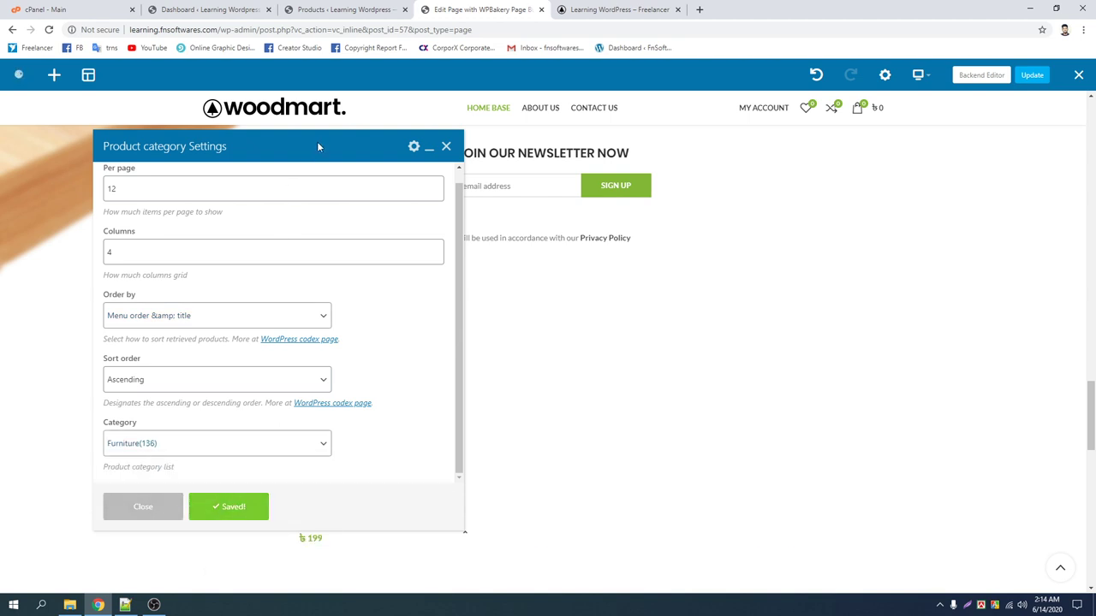
pyautogui.click(353, 146)
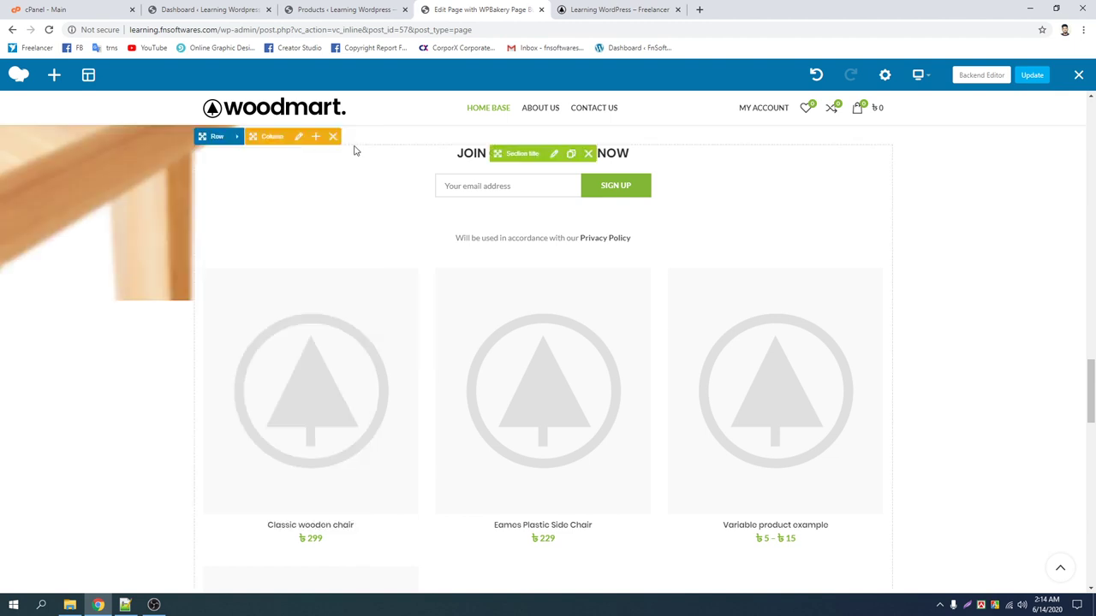
# Search the elements for "title" and add a Section title element to the inner column holding the furniture products
pyautogui.scroll(-2, 535, 393)
pyautogui.scroll(-3, 530, 389)
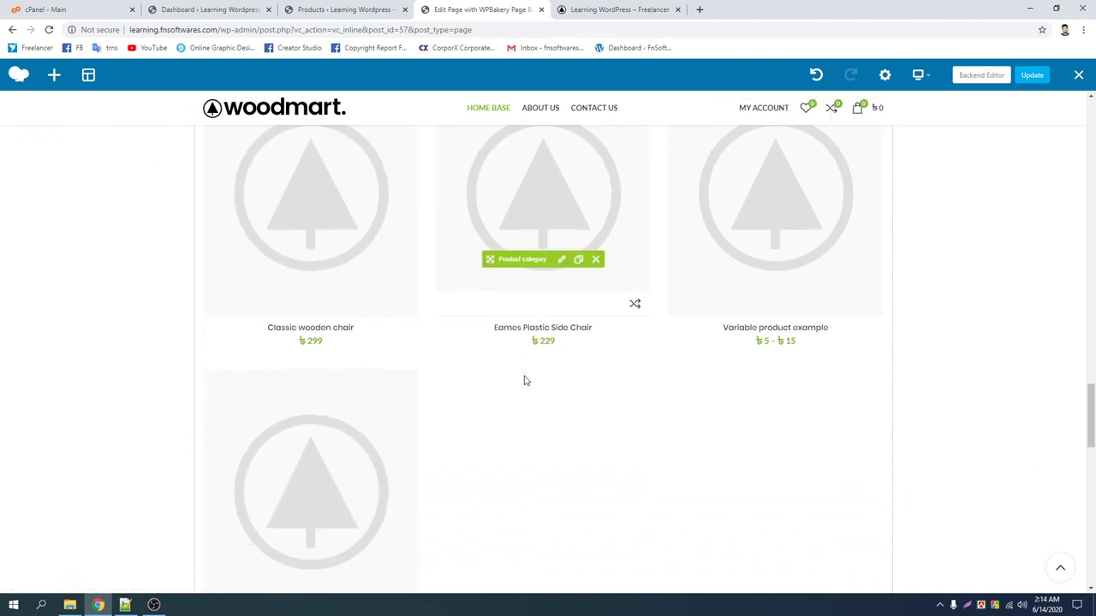
pyautogui.scroll(4, 524, 379)
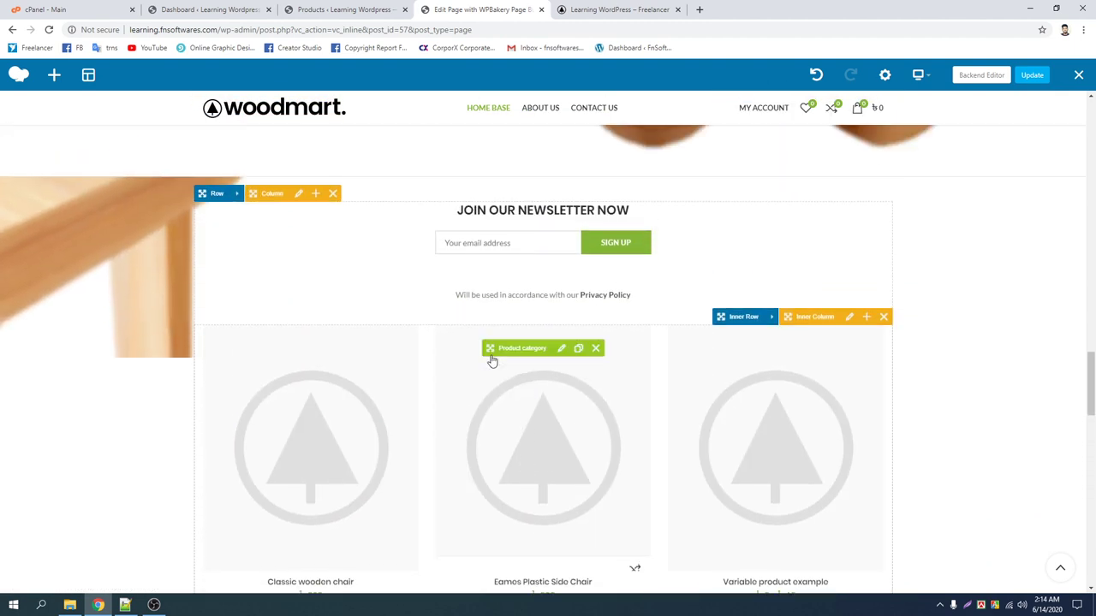
pyautogui.scroll(-3, 510, 369)
pyautogui.scroll(-2, 513, 372)
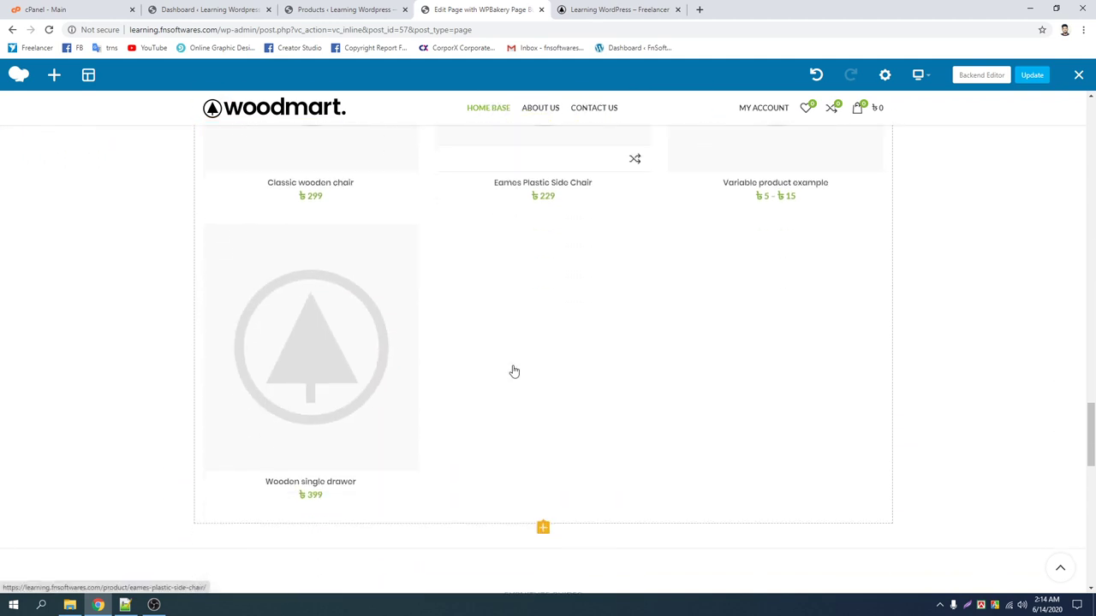
pyautogui.scroll(5, 526, 377)
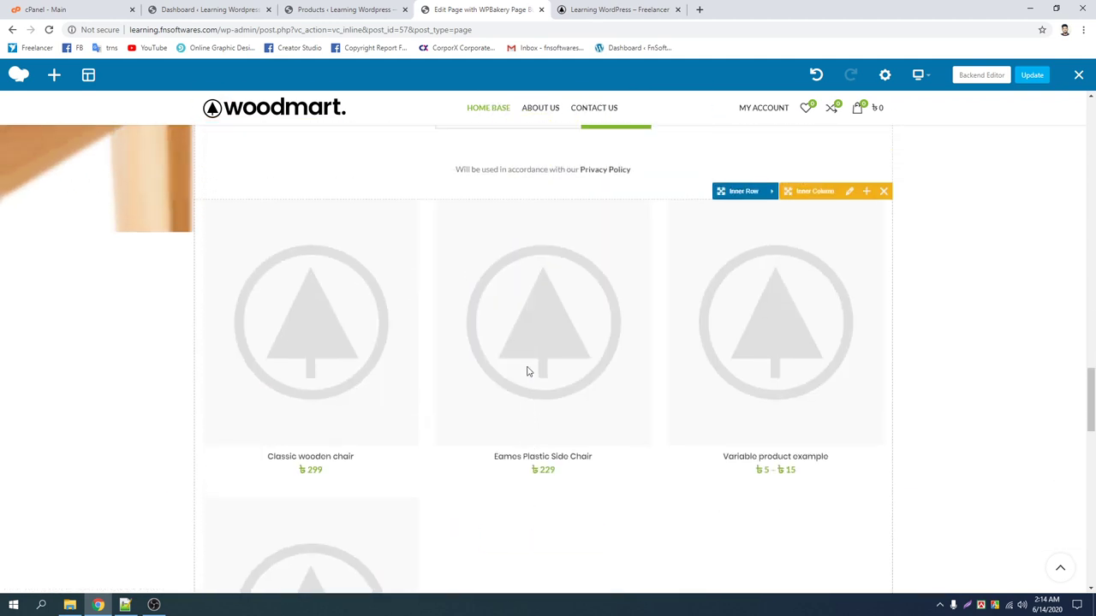
pyautogui.click(867, 261)
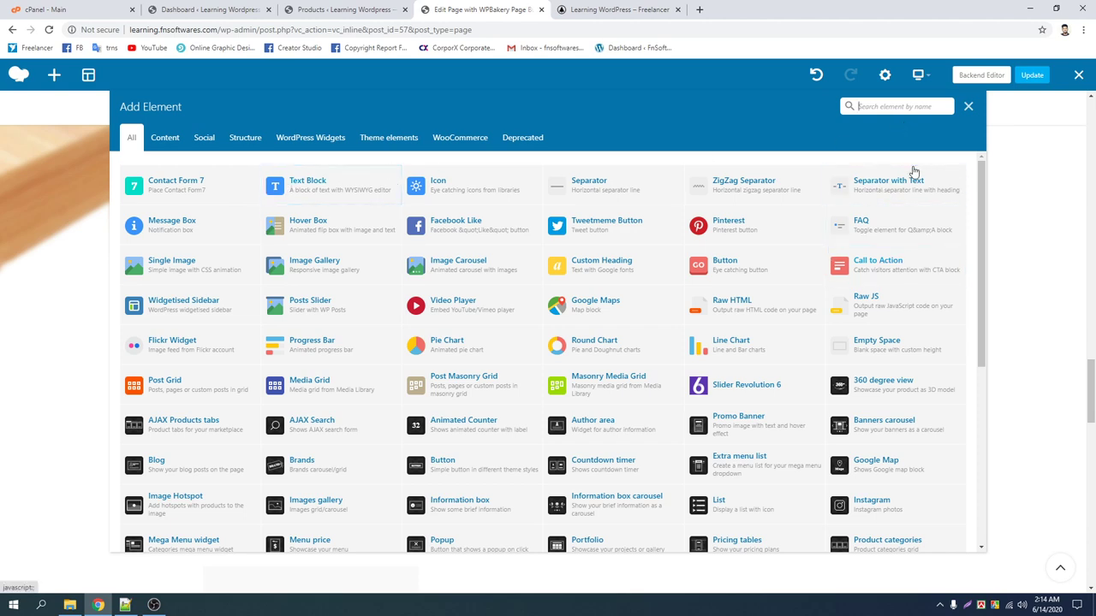
pyautogui.click(903, 106)
pyautogui.write('title')
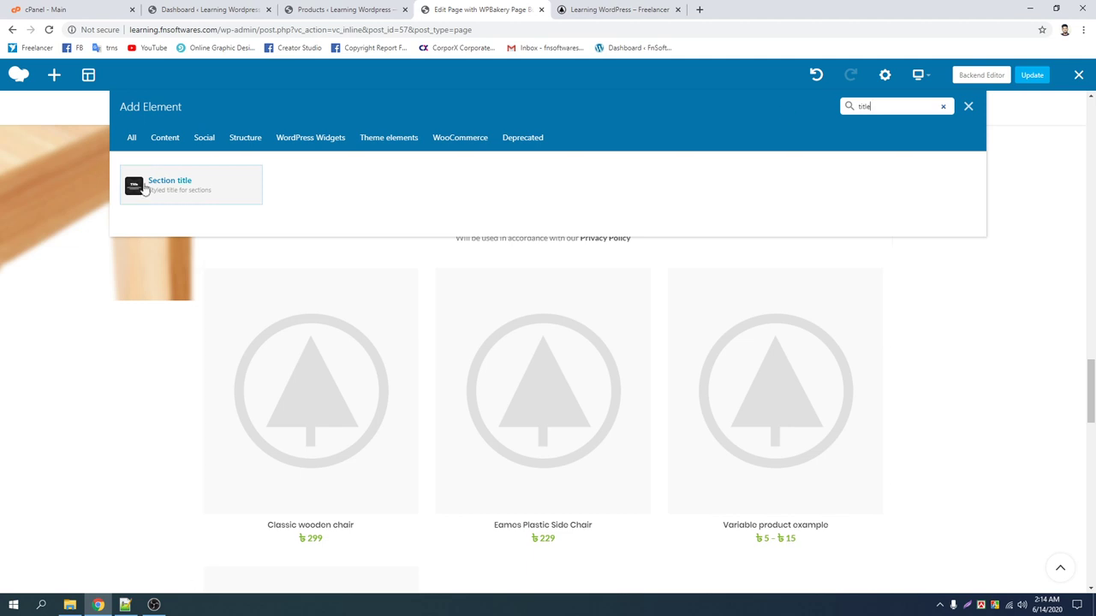
pyautogui.click(158, 185)
# Set the new section title's text to PRODUCTS and save the changes
pyautogui.click(108, 262)
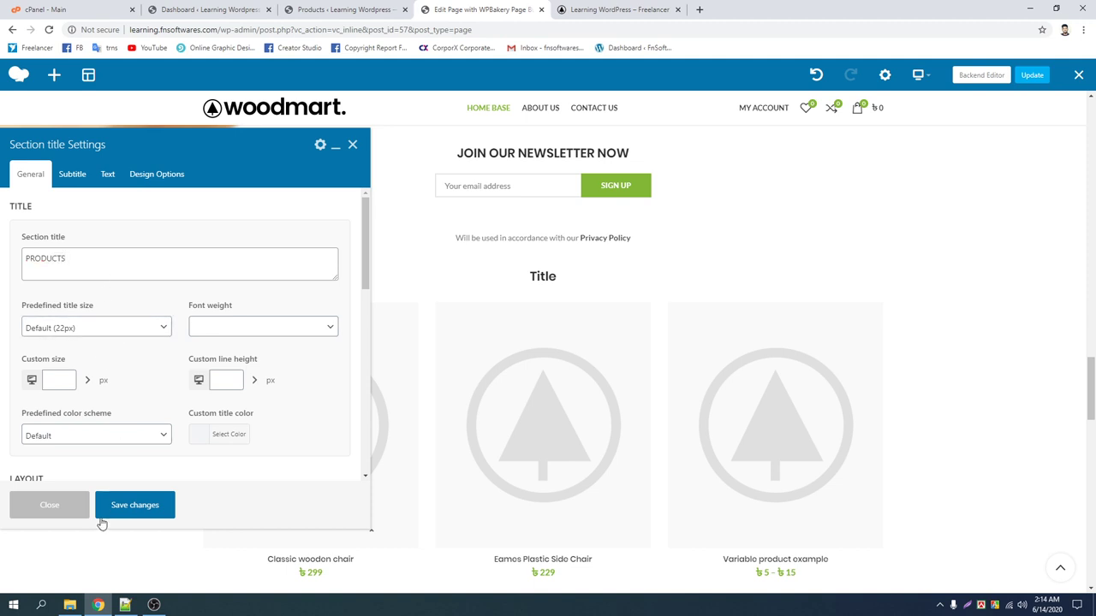
pyautogui.click(130, 504)
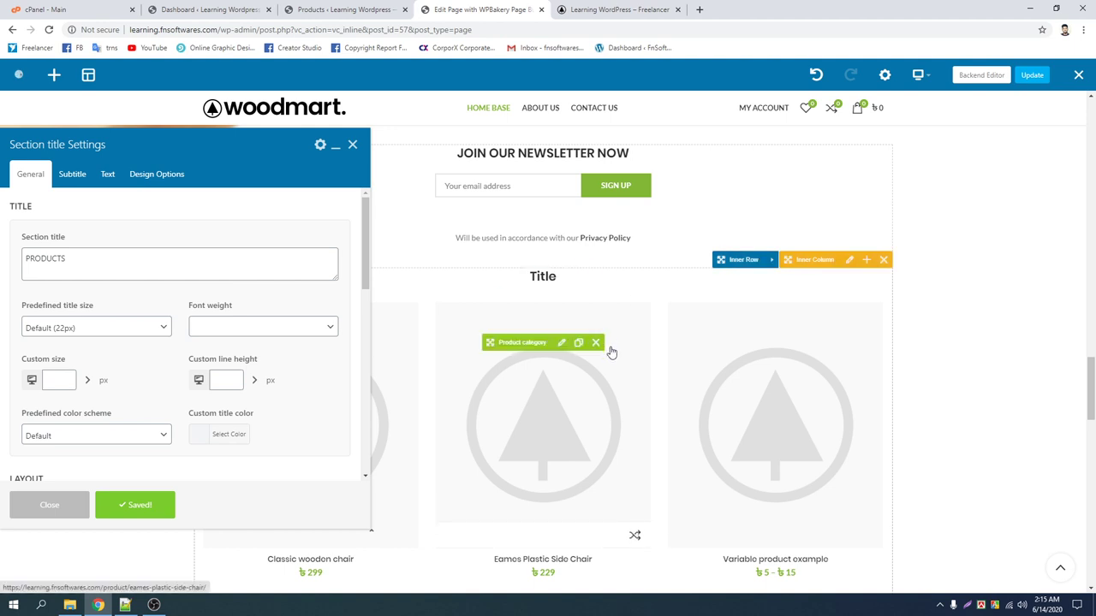
pyautogui.click(185, 259)
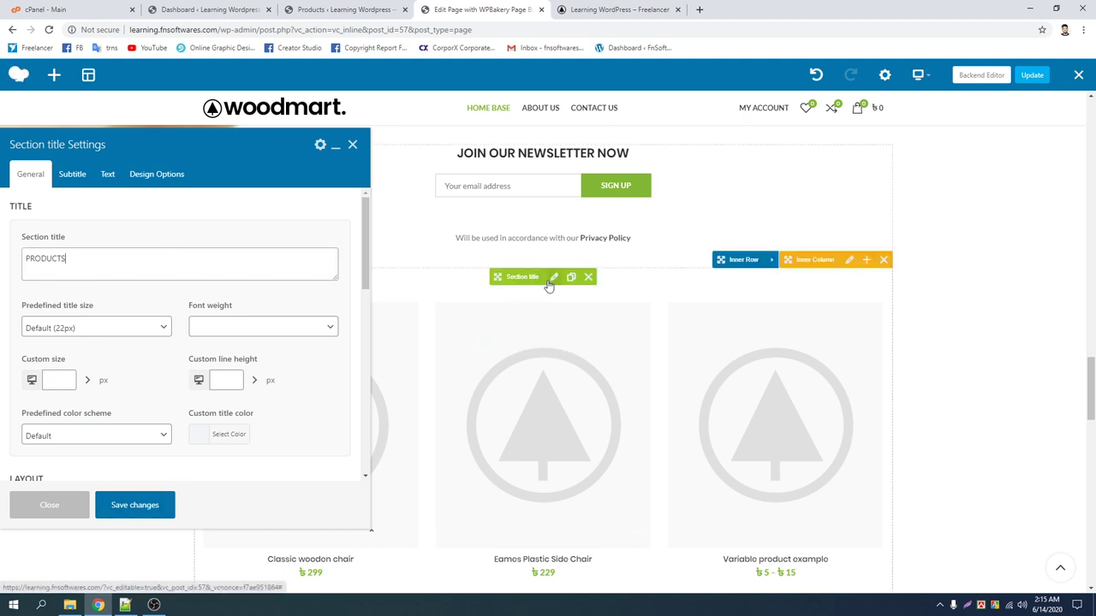
# Give the PRODUCTS section title the subtitle BEST PRODUCTS and save the changes
pyautogui.click(73, 175)
pyautogui.click(77, 257)
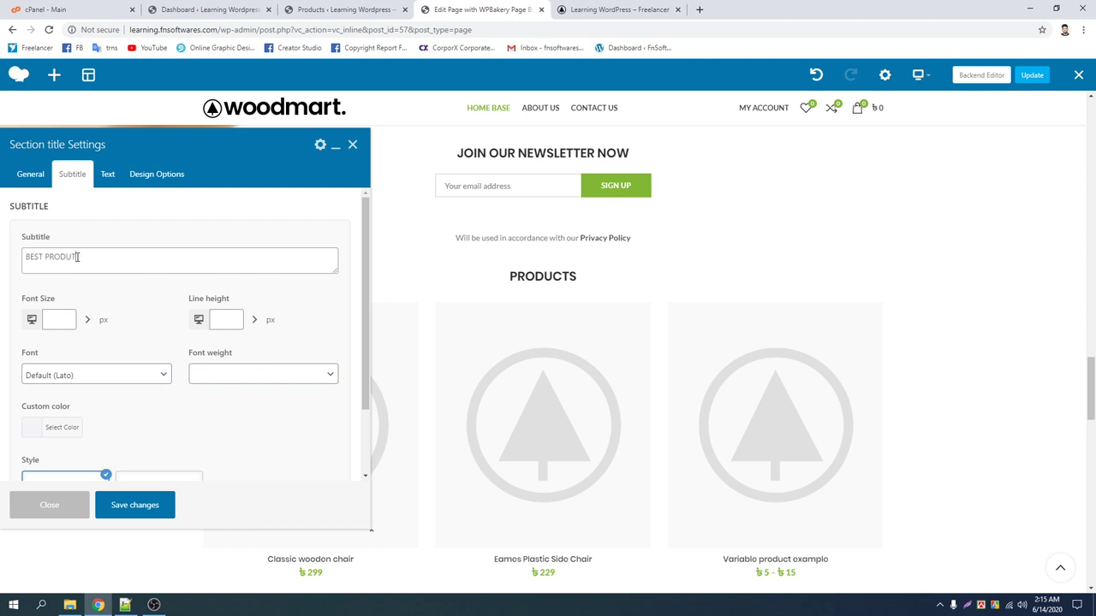
pyautogui.click(120, 502)
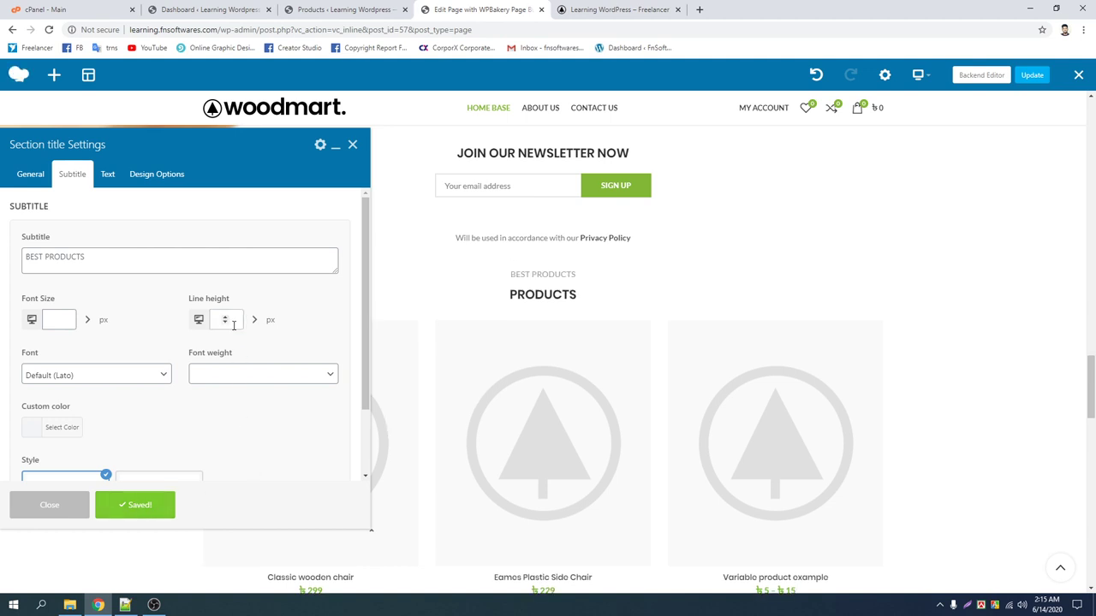
pyautogui.moveTo(494, 283)
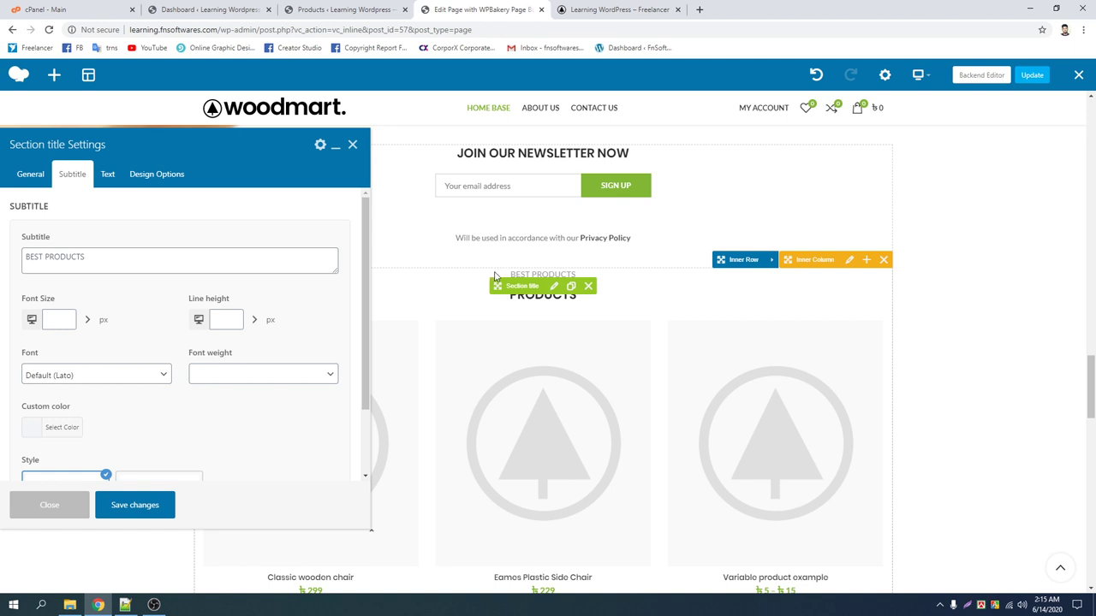
# Set the section title's title style to Underline, save the changes and close its settings
pyautogui.click(39, 174)
pyautogui.scroll(-2, 112, 359)
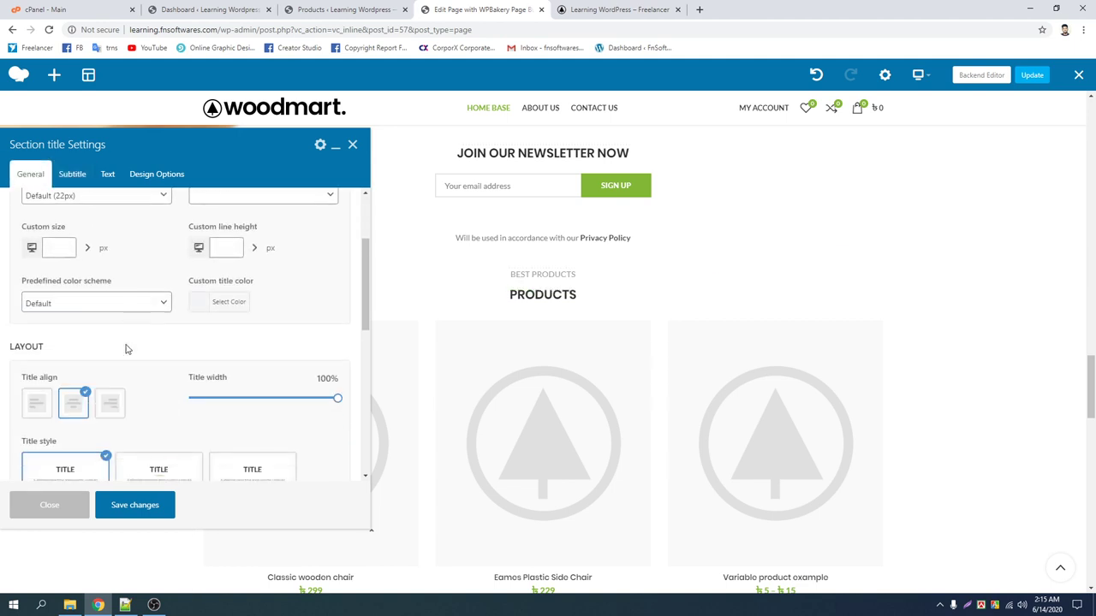
pyautogui.scroll(-4, 125, 348)
pyautogui.scroll(2, 125, 348)
pyautogui.scroll(1, 123, 347)
pyautogui.click(67, 396)
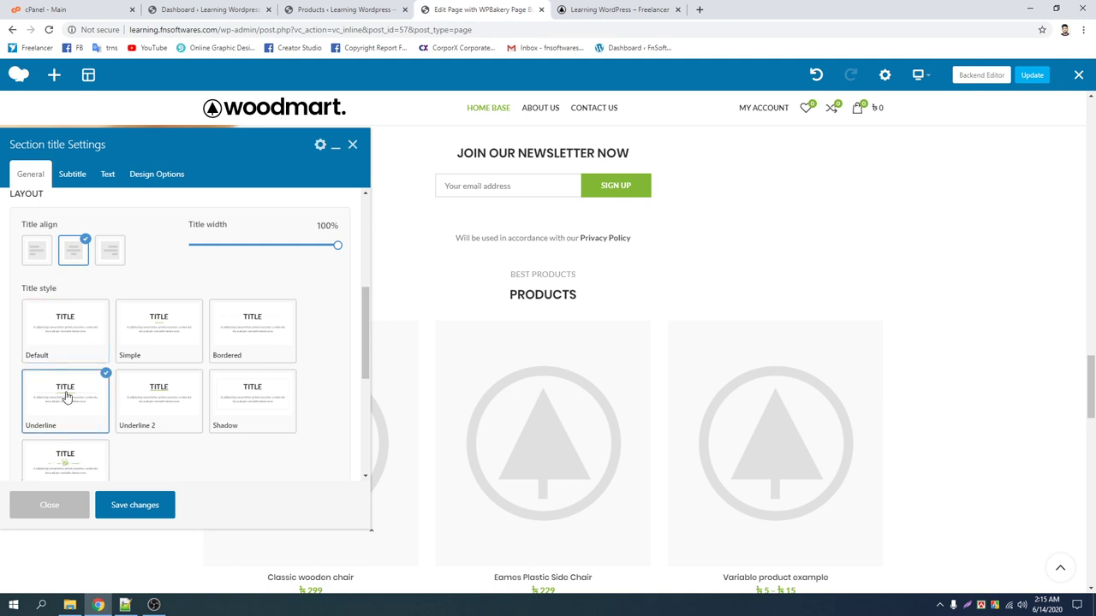
pyautogui.click(135, 509)
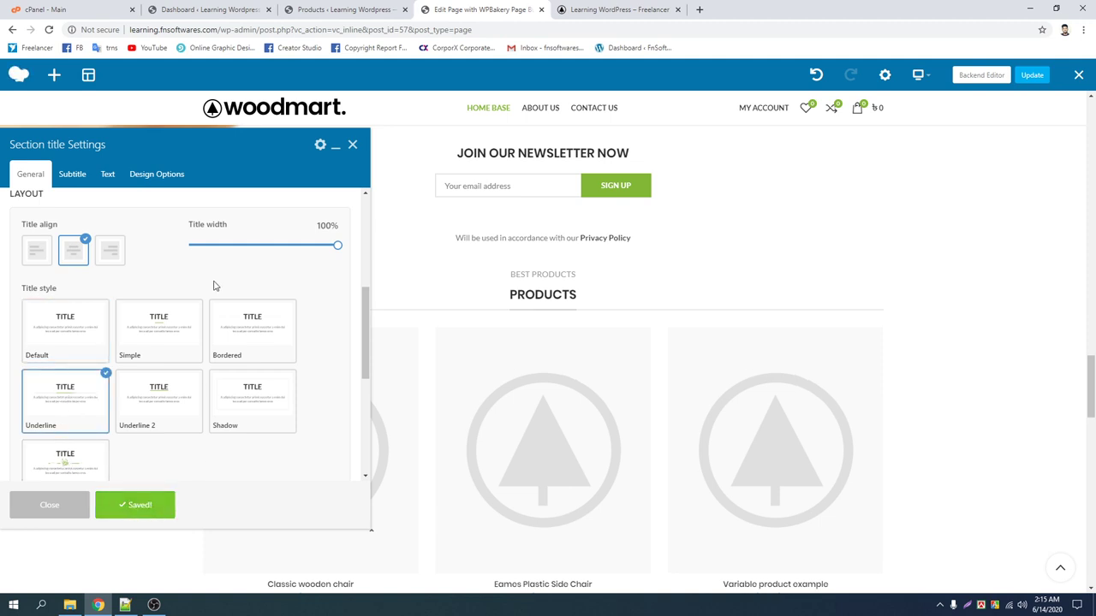
pyautogui.click(351, 147)
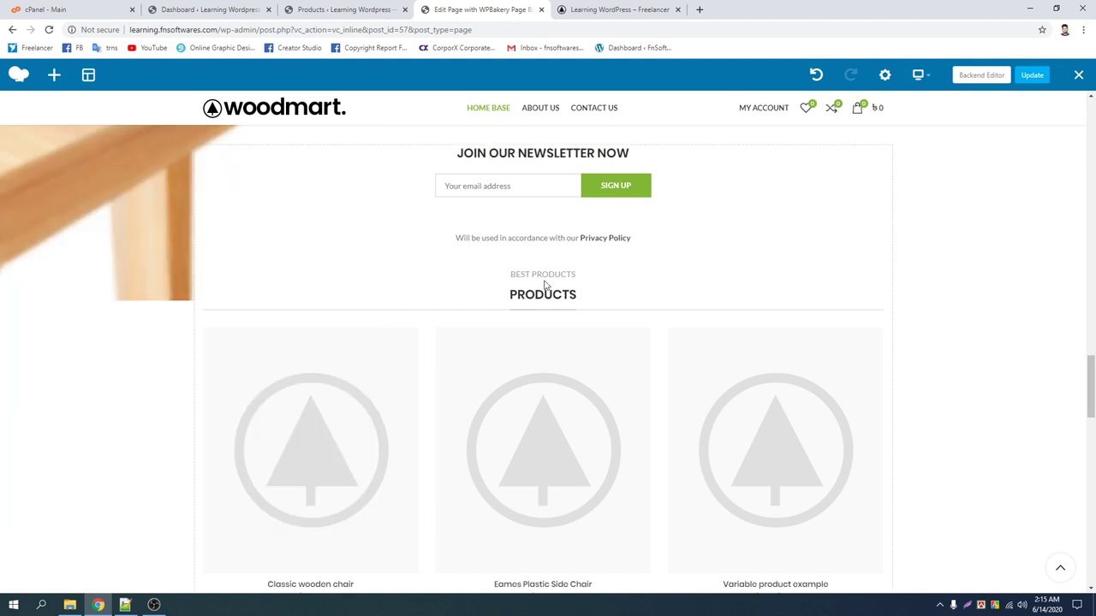
# Update the edited page and reload the live front page to check the new products section
pyautogui.click(1031, 77)
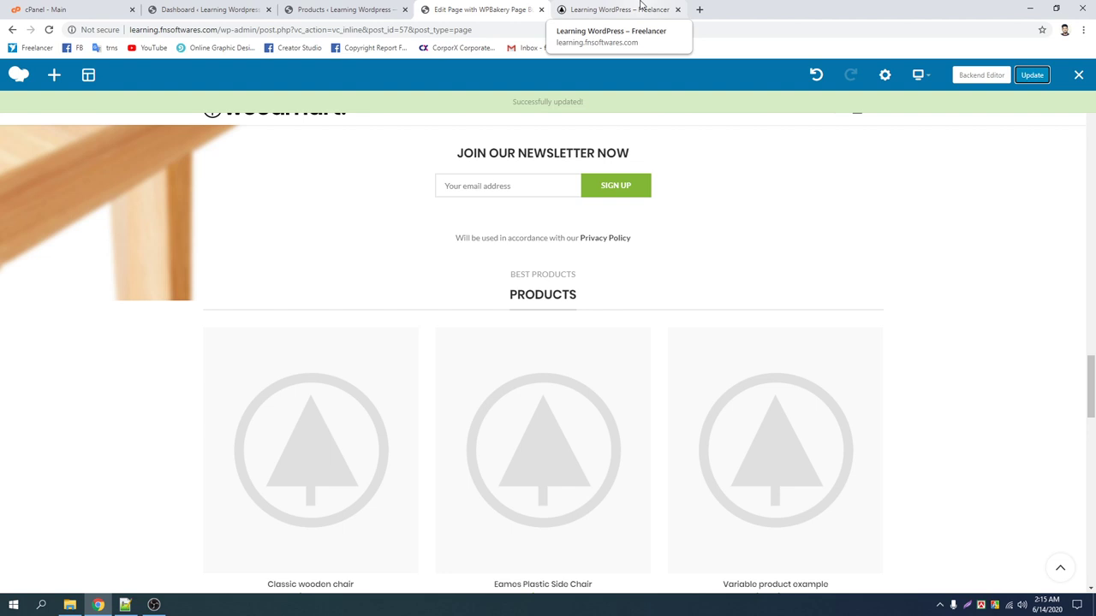
pyautogui.click(617, 9)
pyautogui.click(49, 29)
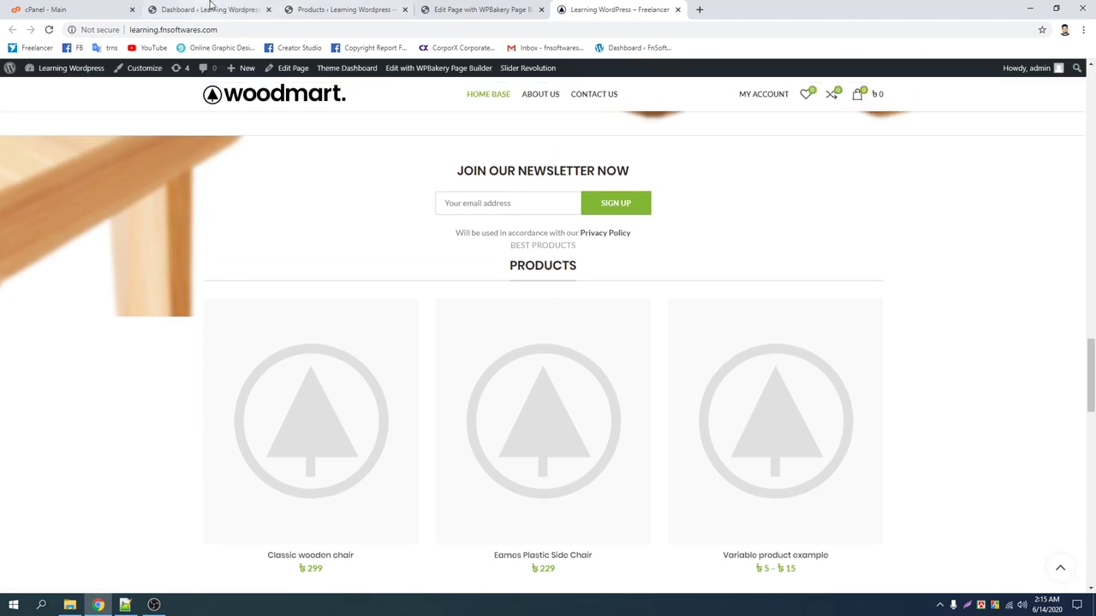
pyautogui.click(205, 10)
pyautogui.moveTo(38, 361)
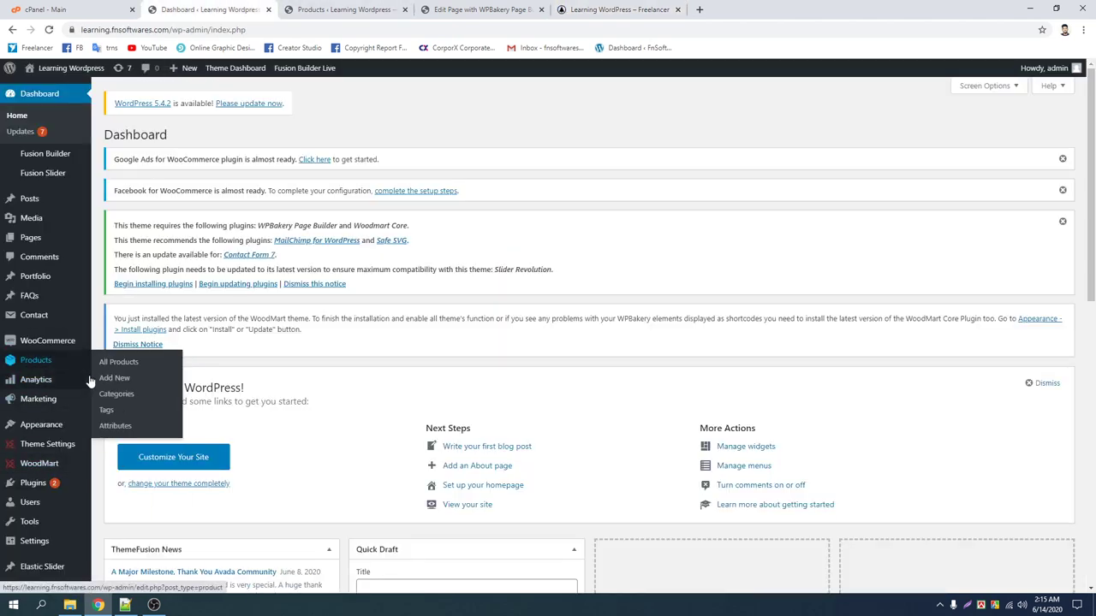
pyautogui.moveTo(51, 342)
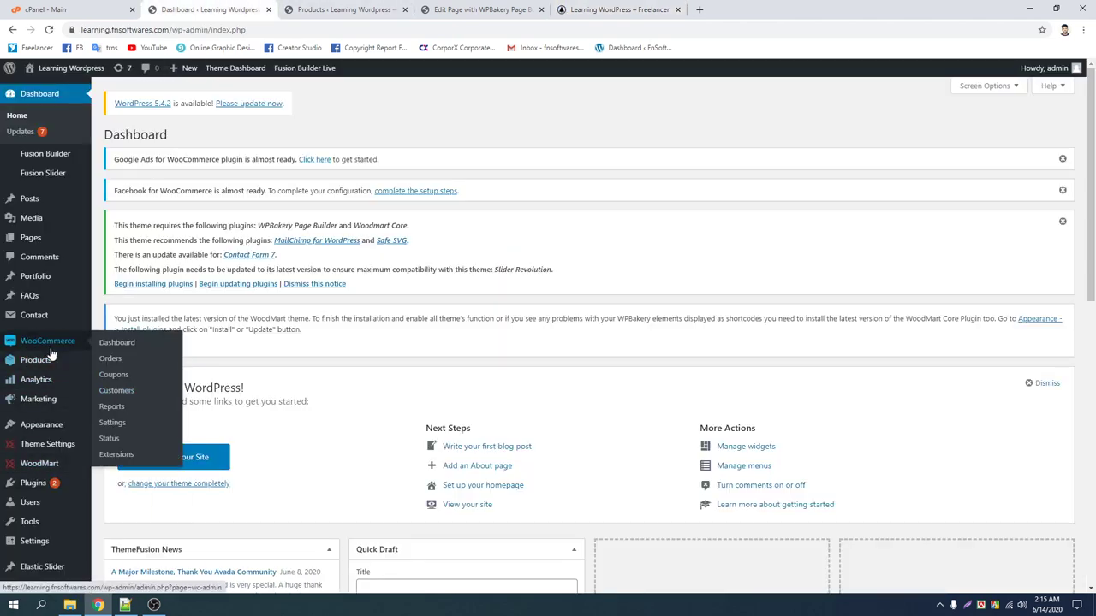
# On the live front page, add the Classic wooden chair to the cart and proceed to checkout
pyautogui.click(616, 10)
pyautogui.scroll(-2, 398, 295)
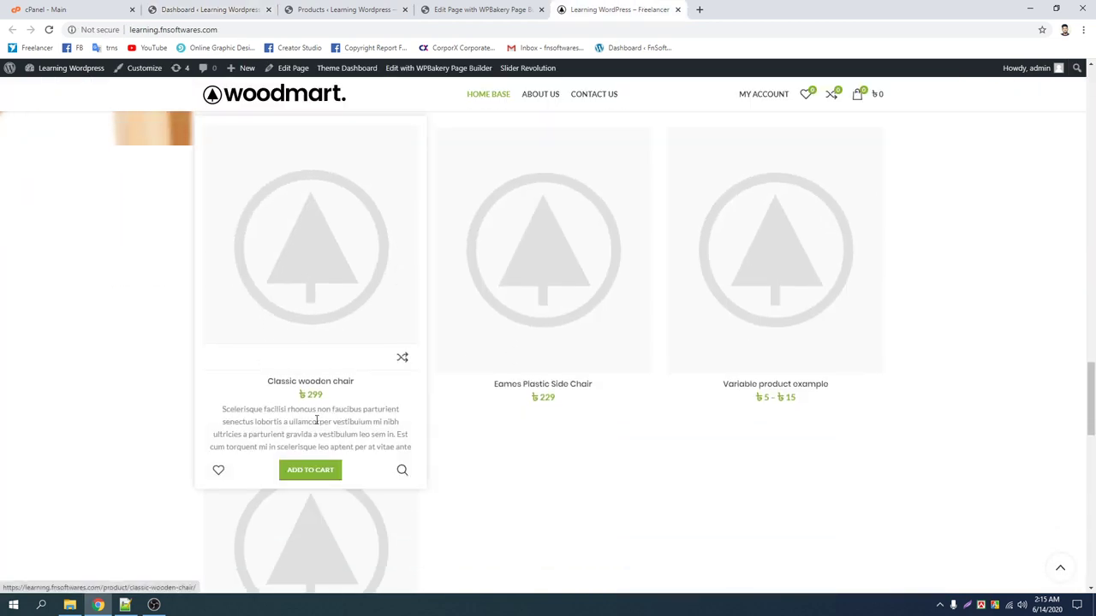
pyautogui.click(309, 476)
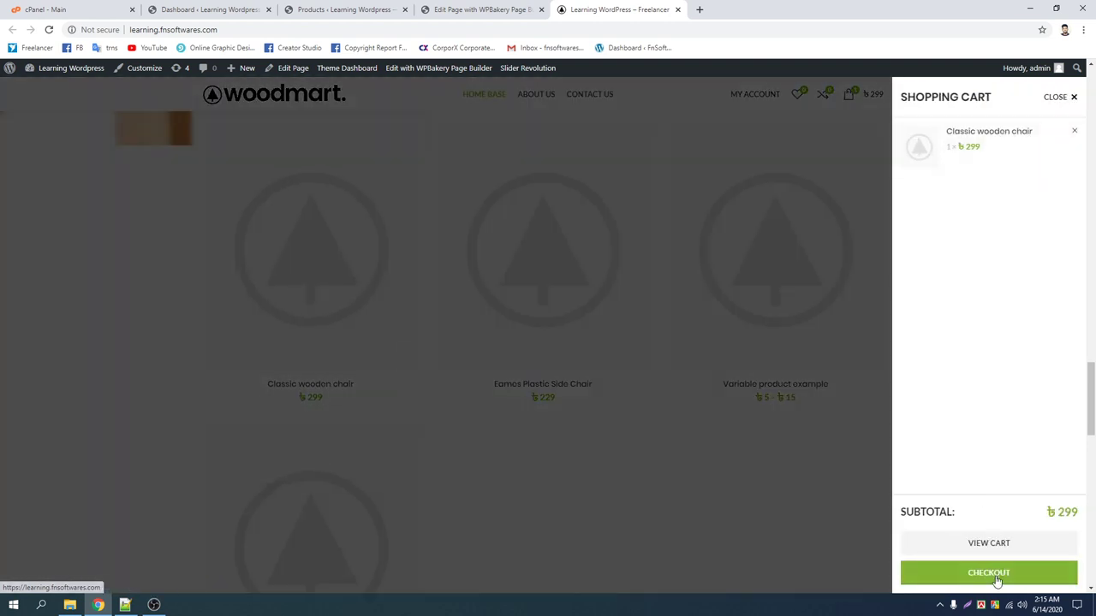
pyautogui.click(993, 574)
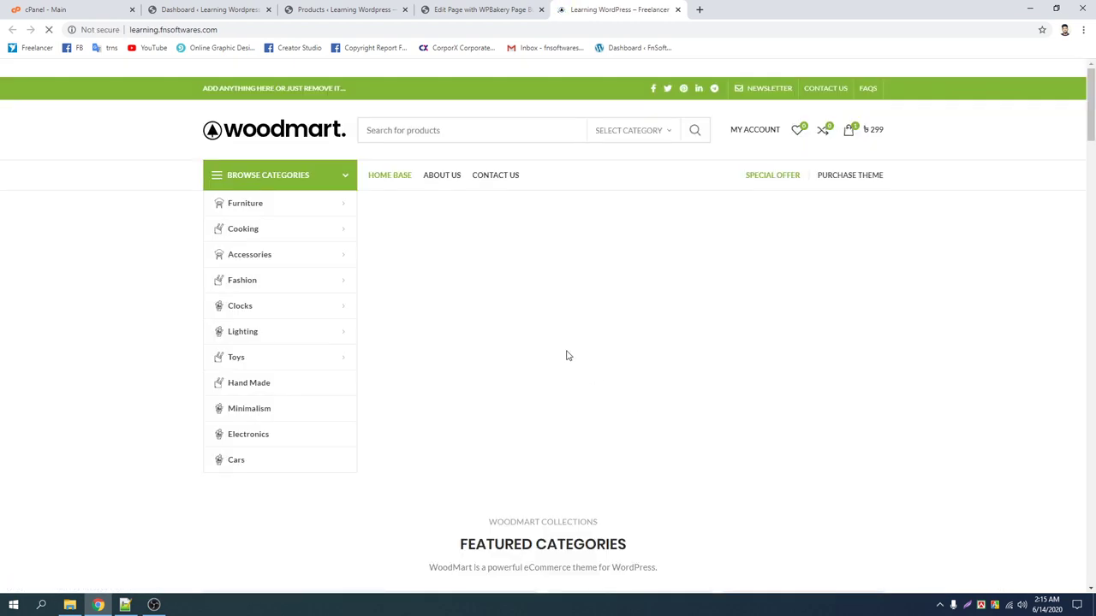
# Reopen the shopping cart from the site header and try to proceed to checkout again
pyautogui.scroll(-2, 521, 314)
pyautogui.scroll(2, 521, 314)
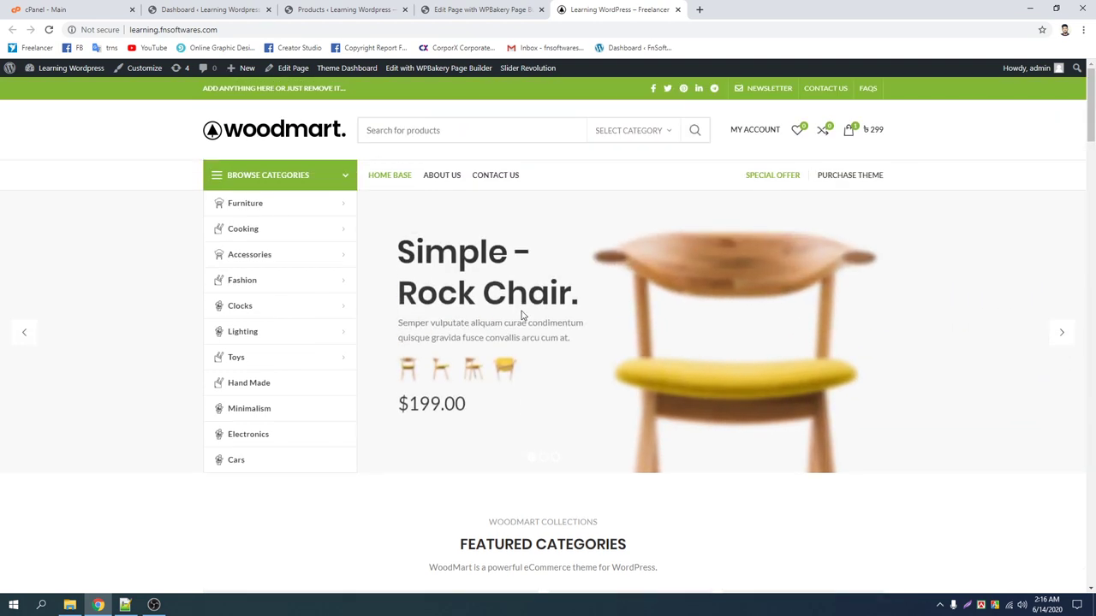
pyautogui.click(849, 129)
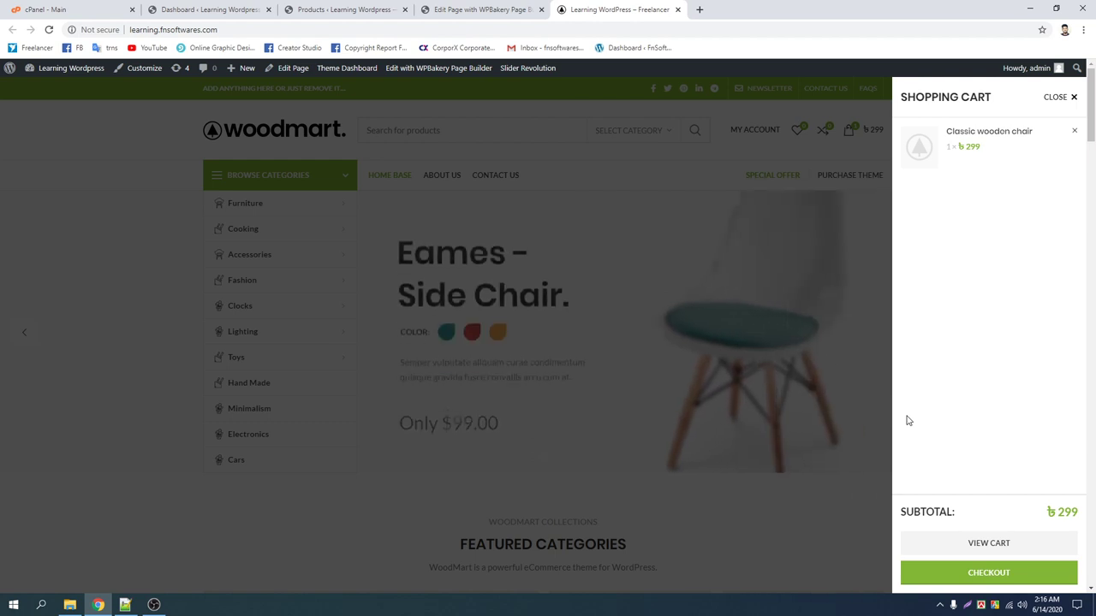
pyautogui.click(983, 578)
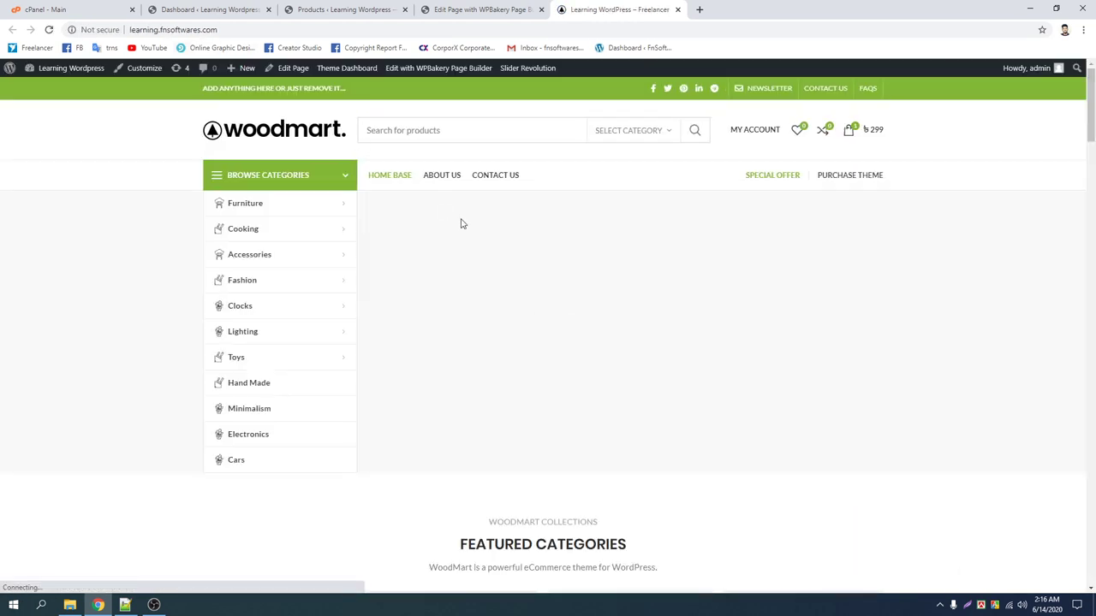
pyautogui.scroll(-5, 463, 225)
pyautogui.scroll(5, 469, 230)
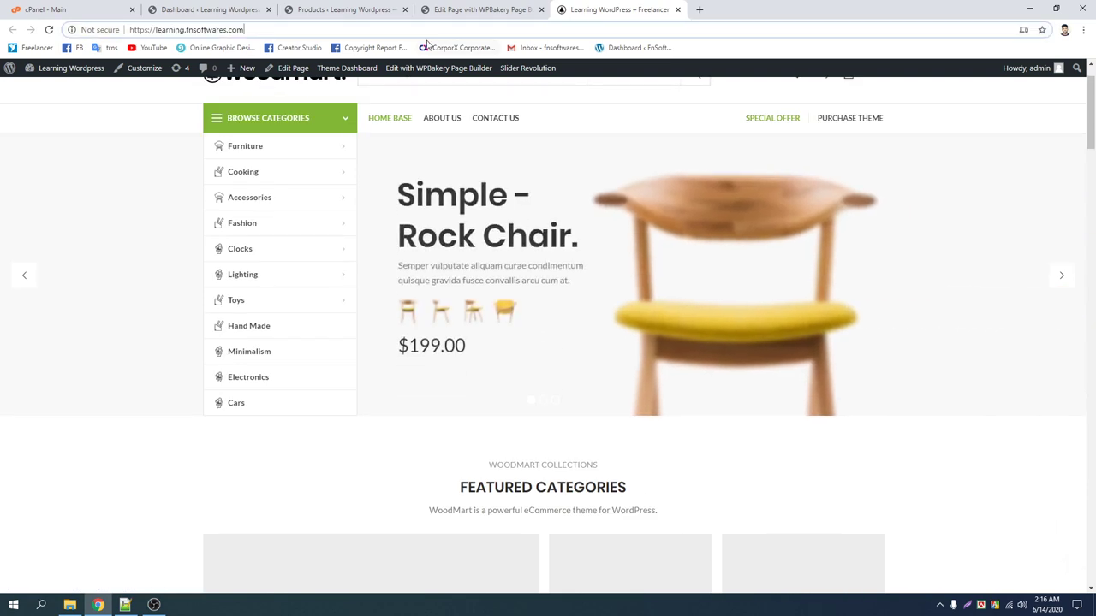
# Open the site's checkout address directly at learning.fnsoftwares.com/checkout
pyautogui.hotkey('ctrl', 'l')
pyautogui.press('End')
pyautogui.write('/checkout')
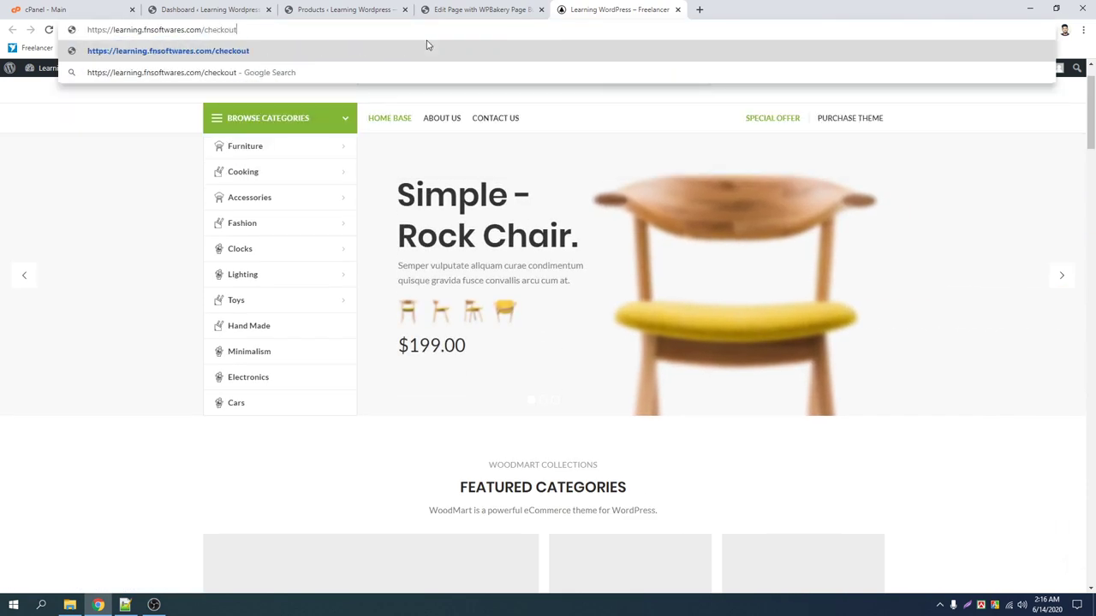
pyautogui.press('Return')
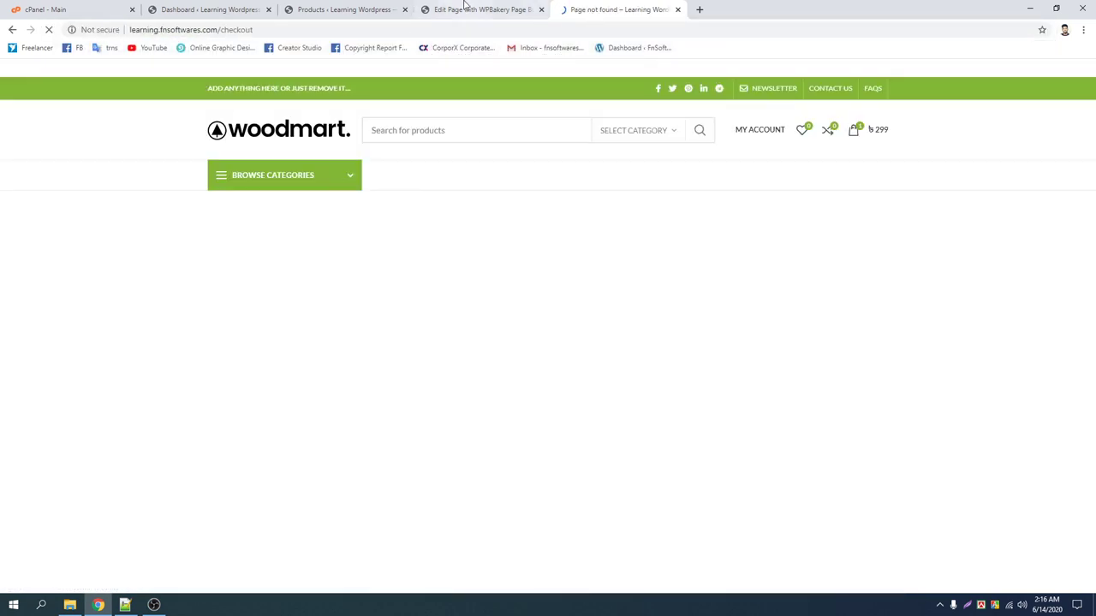
# Look through the first two screens of the site's page list in the WordPress admin for a checkout page
pyautogui.click(360, 8)
pyautogui.click(208, 9)
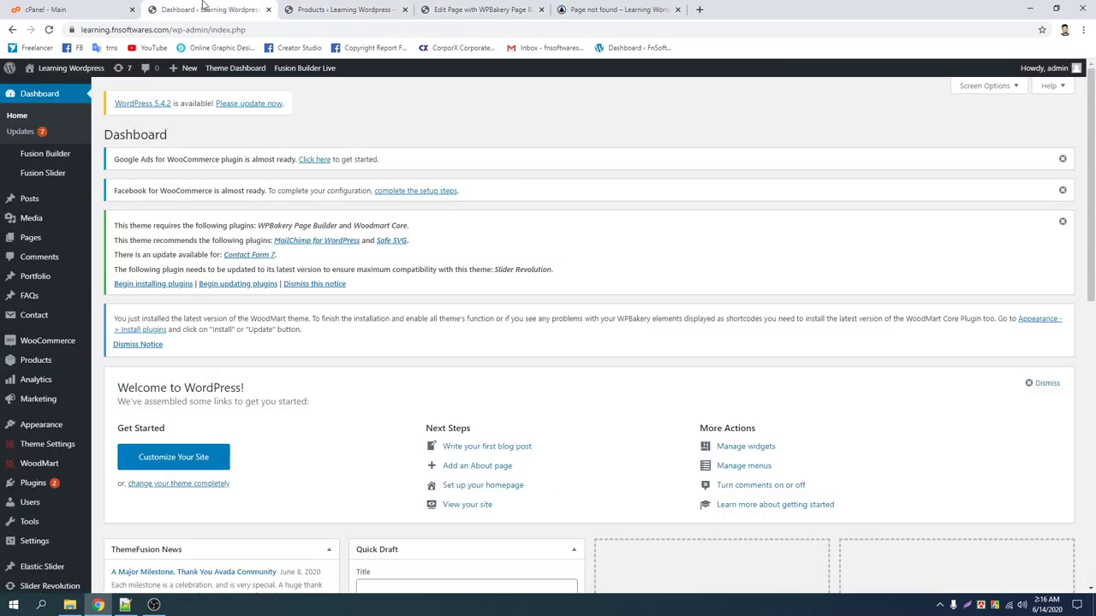
pyautogui.click(33, 240)
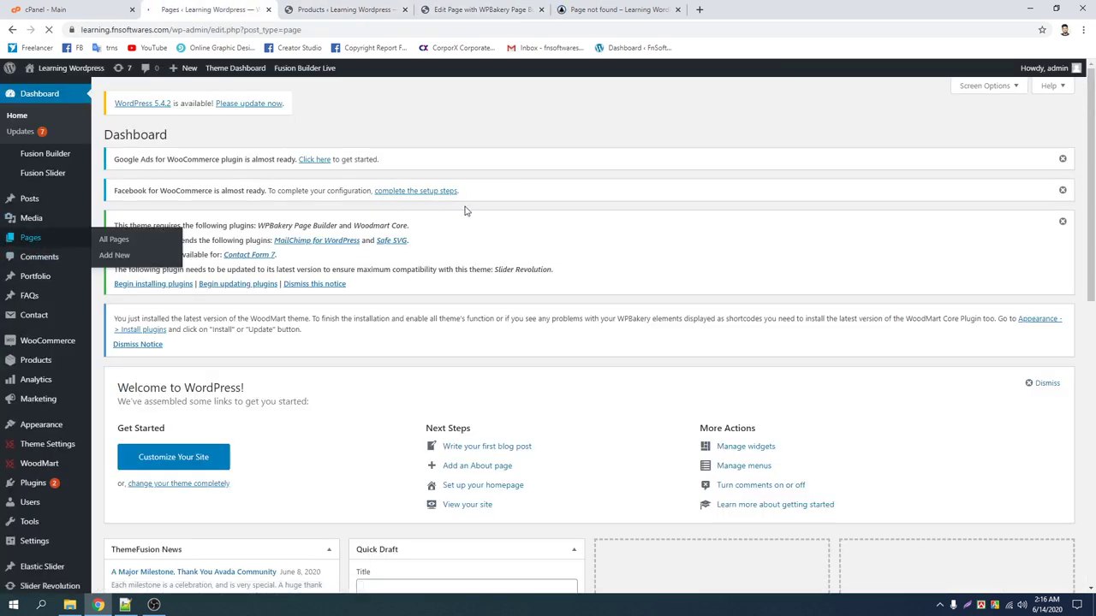
pyautogui.scroll(-3, 464, 210)
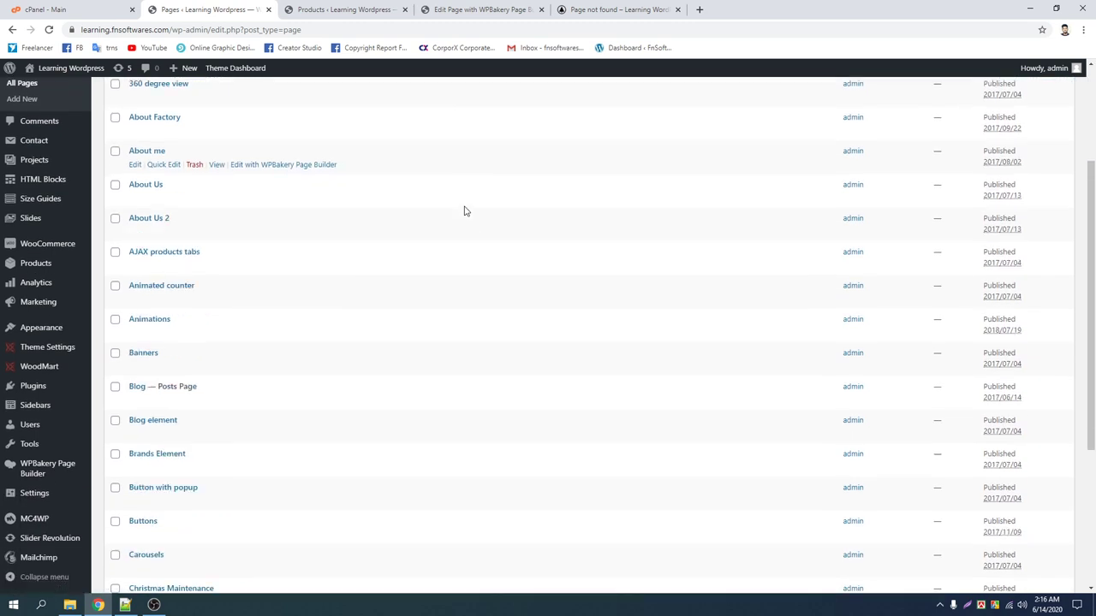
pyautogui.scroll(-2, 464, 211)
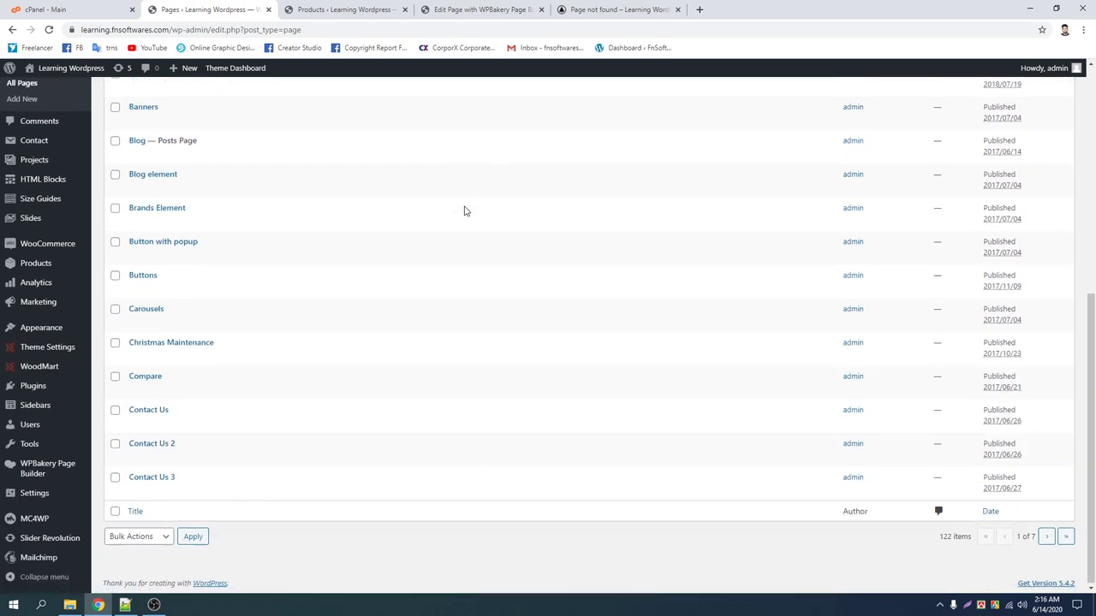
pyautogui.click(1046, 535)
pyautogui.scroll(5, 472, 272)
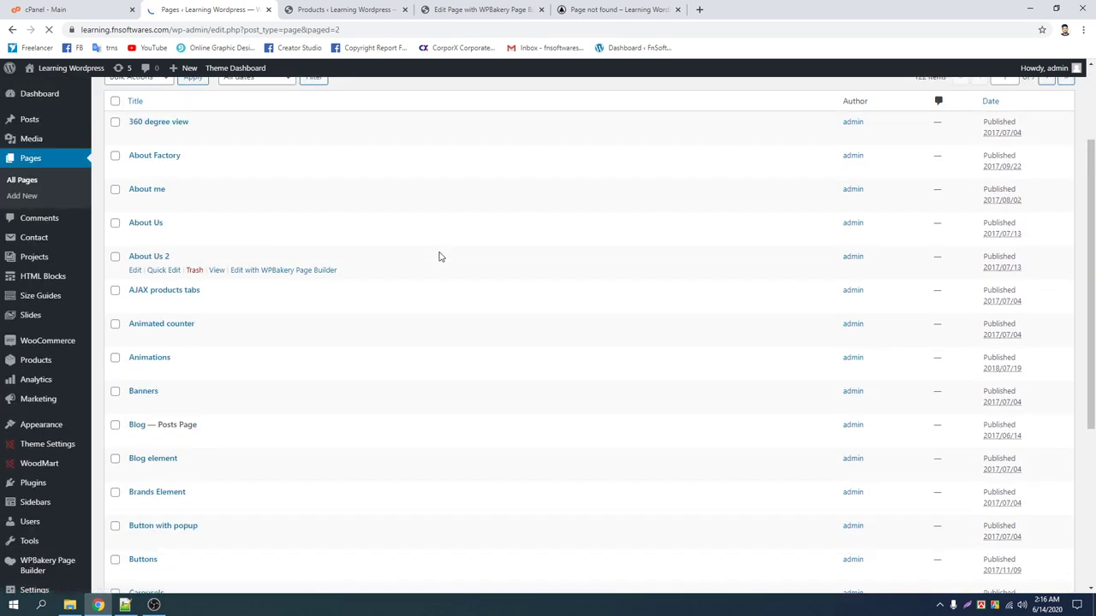
pyautogui.scroll(-4, 440, 257)
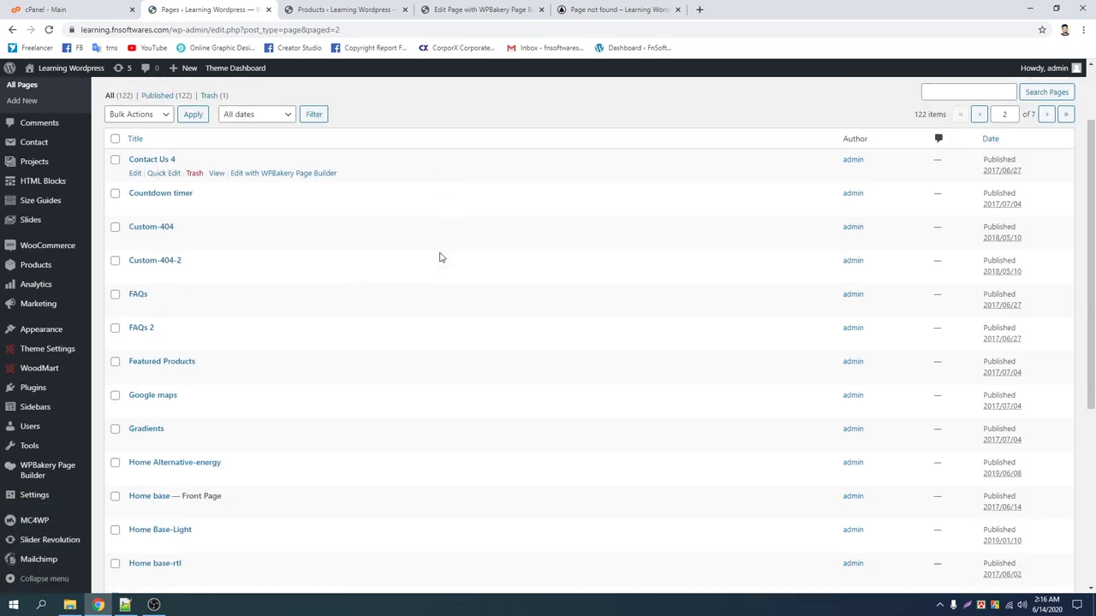
pyautogui.scroll(-1, 440, 257)
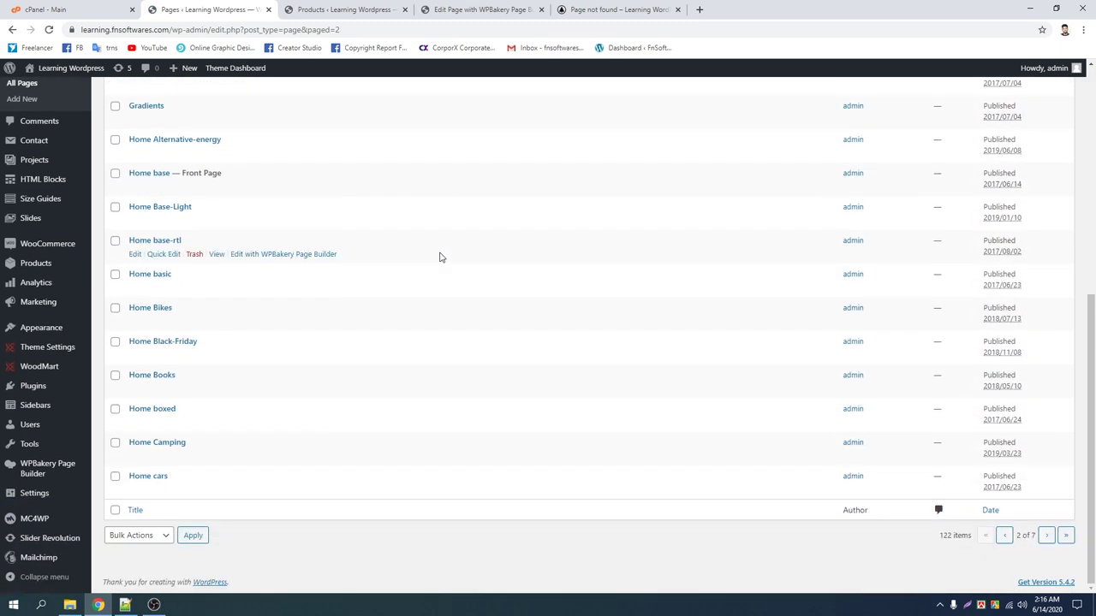
pyautogui.scroll(5, 439, 257)
# Open the WooCommerce settings and review the general product options
pyautogui.click(49, 342)
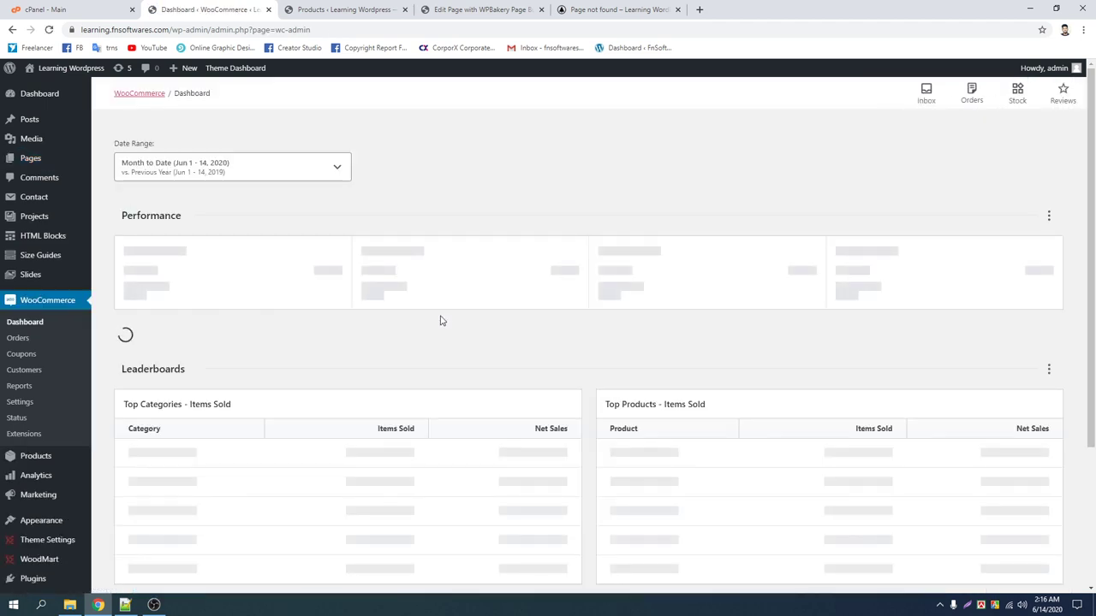
pyautogui.click(19, 402)
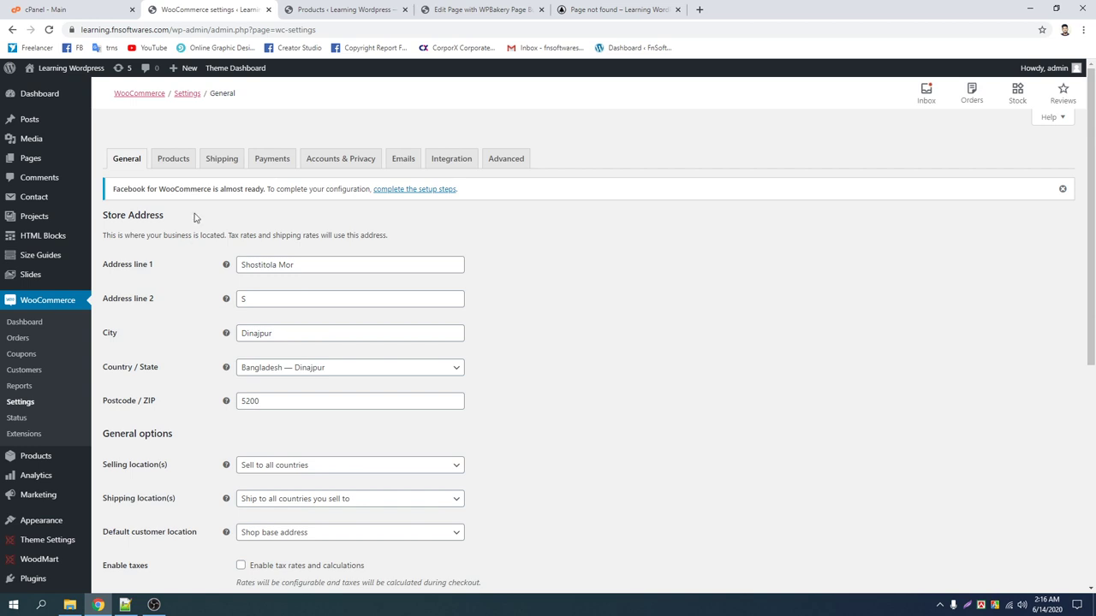
pyautogui.click(172, 160)
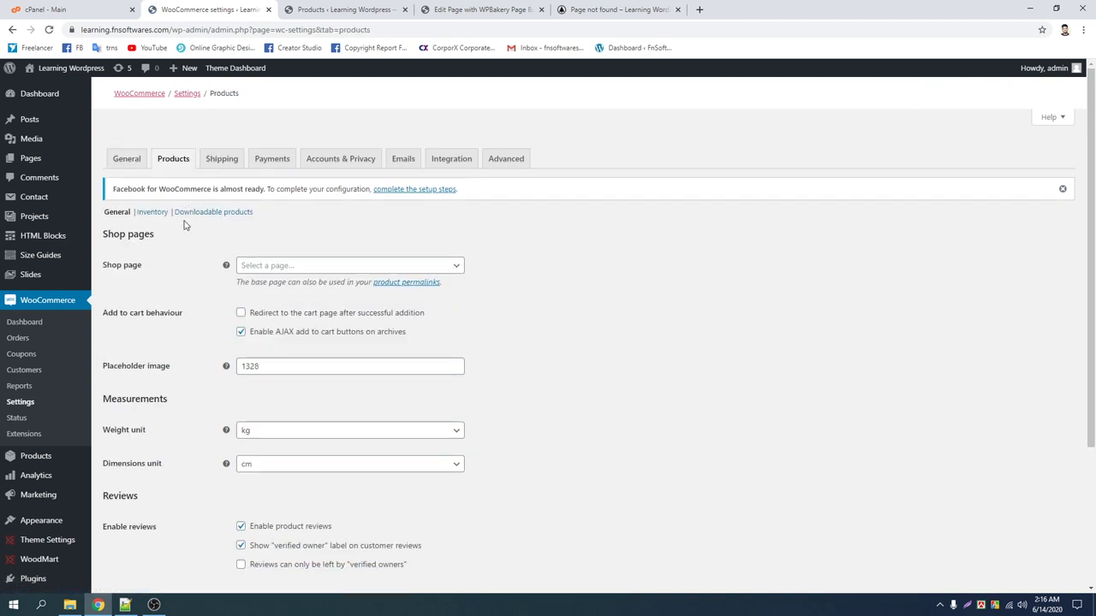
pyautogui.scroll(-2, 183, 224)
pyautogui.scroll(2, 184, 224)
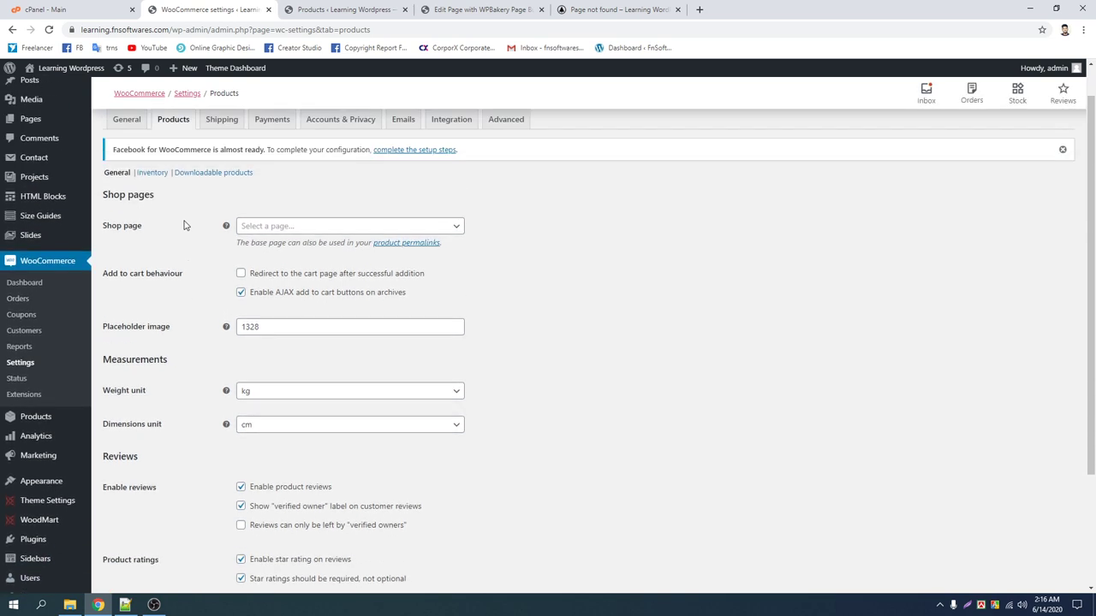
# Browse the pages available for the Shop page setting and leave the list without choosing one
pyautogui.click(352, 266)
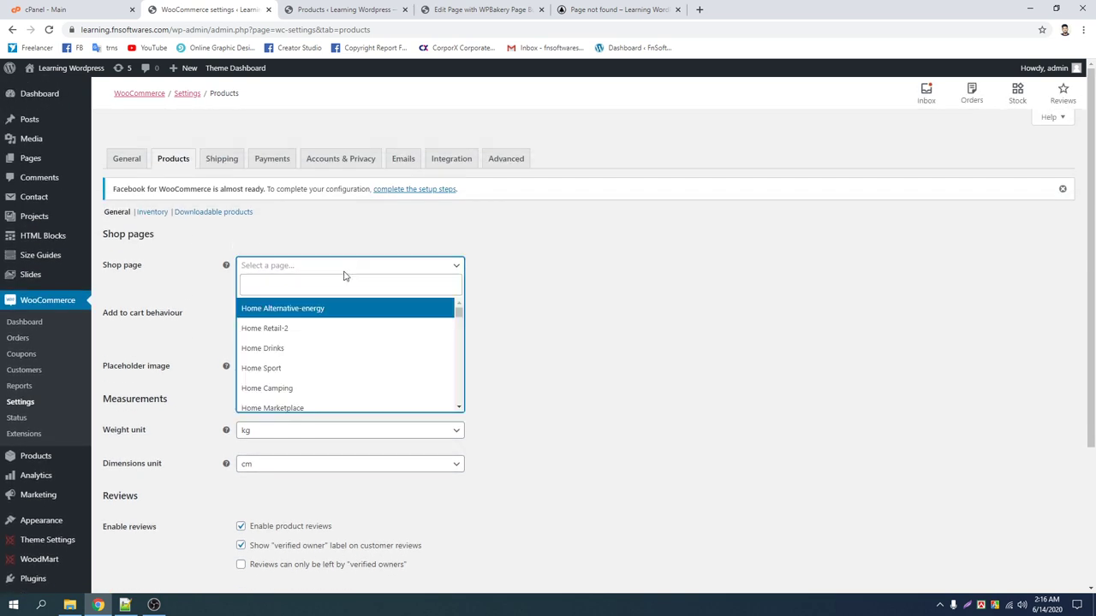
pyautogui.scroll(-1, 339, 329)
pyautogui.scroll(-5, 339, 329)
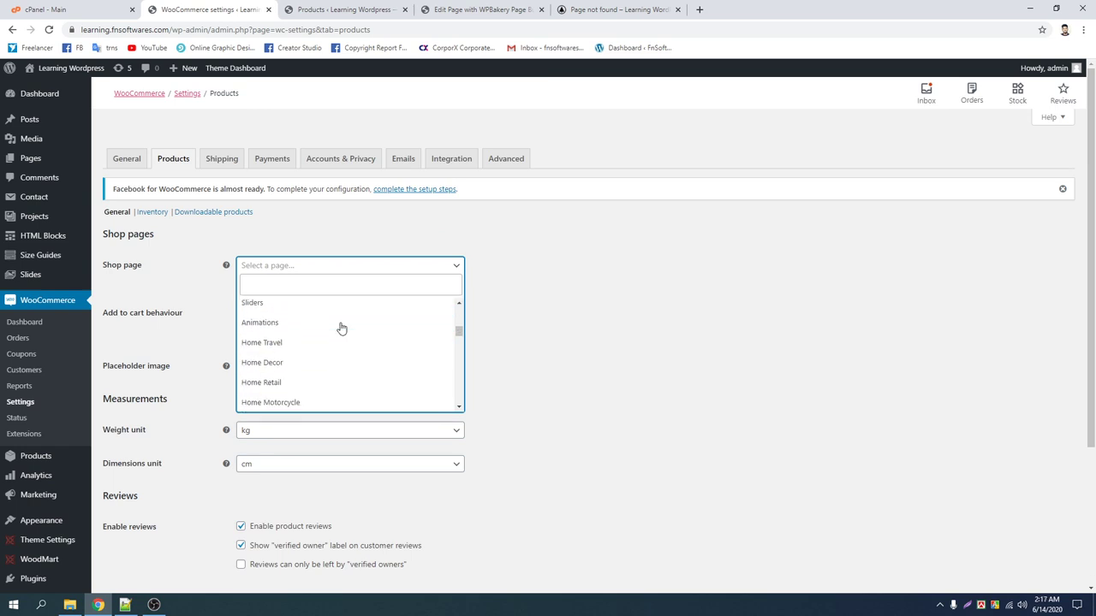
pyautogui.scroll(-2, 341, 329)
pyautogui.scroll(-3, 340, 329)
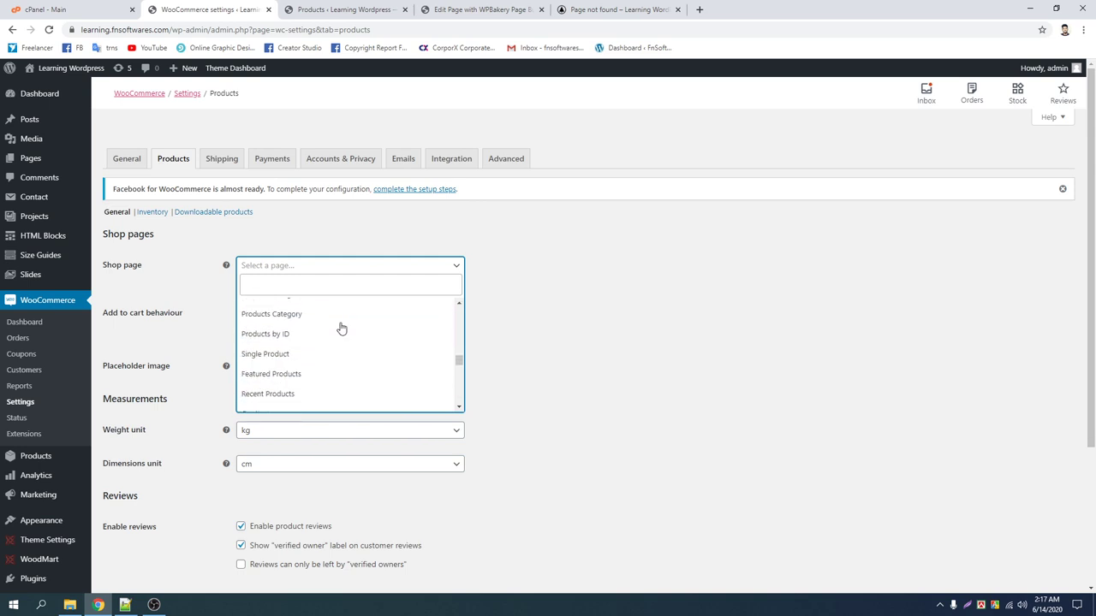
pyautogui.scroll(-1, 341, 329)
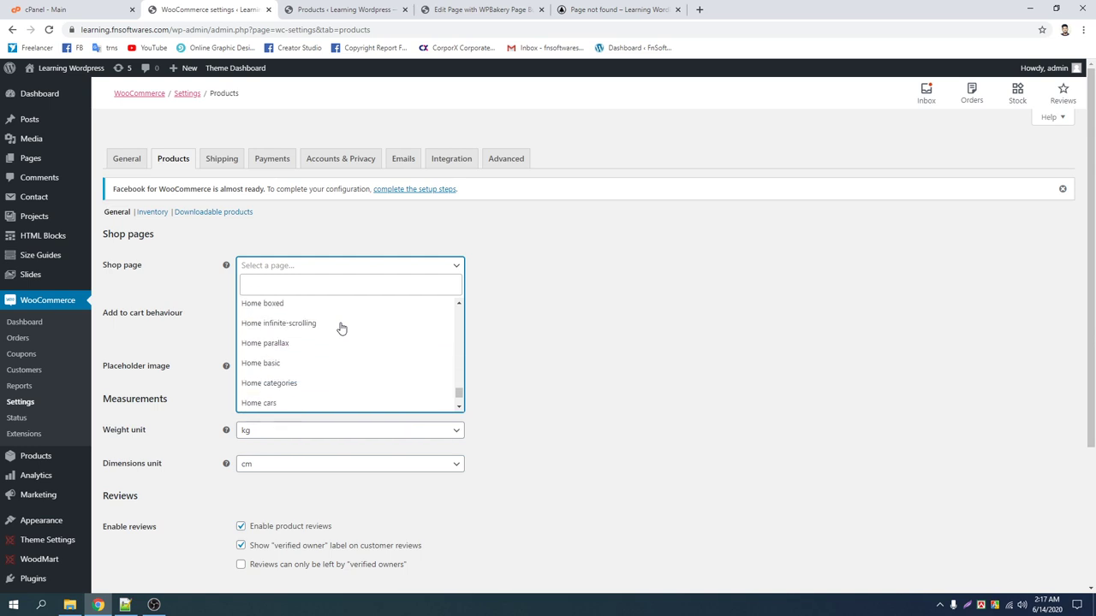
pyautogui.scroll(-1, 340, 329)
pyautogui.click(197, 225)
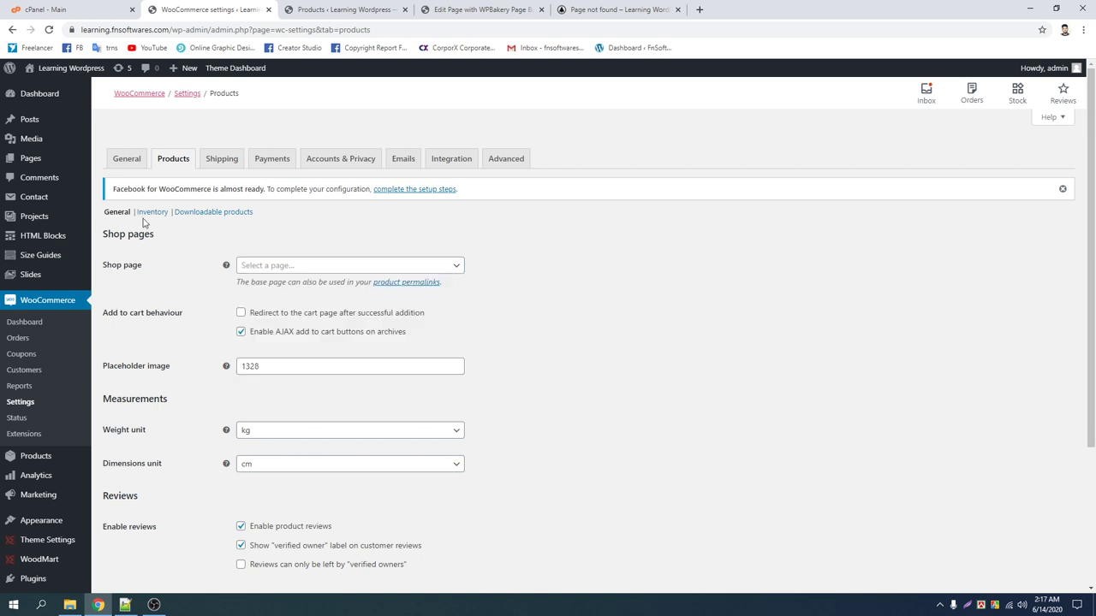
# Check the shipping zones and payment sections of the WooCommerce settings
pyautogui.click(223, 161)
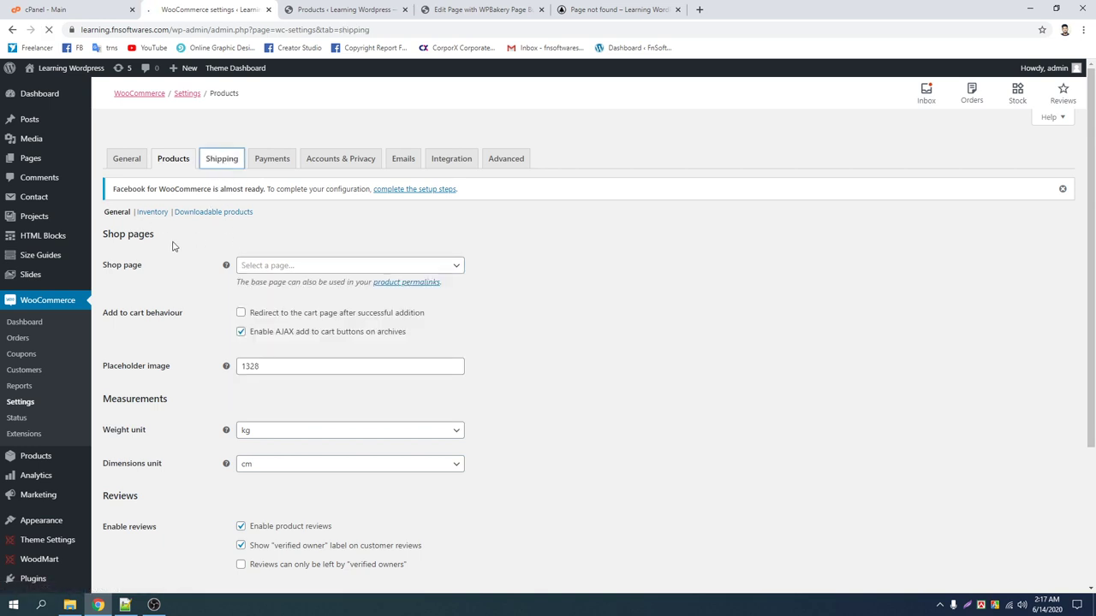
pyautogui.scroll(-3, 220, 237)
pyautogui.scroll(3, 220, 237)
pyautogui.click(274, 164)
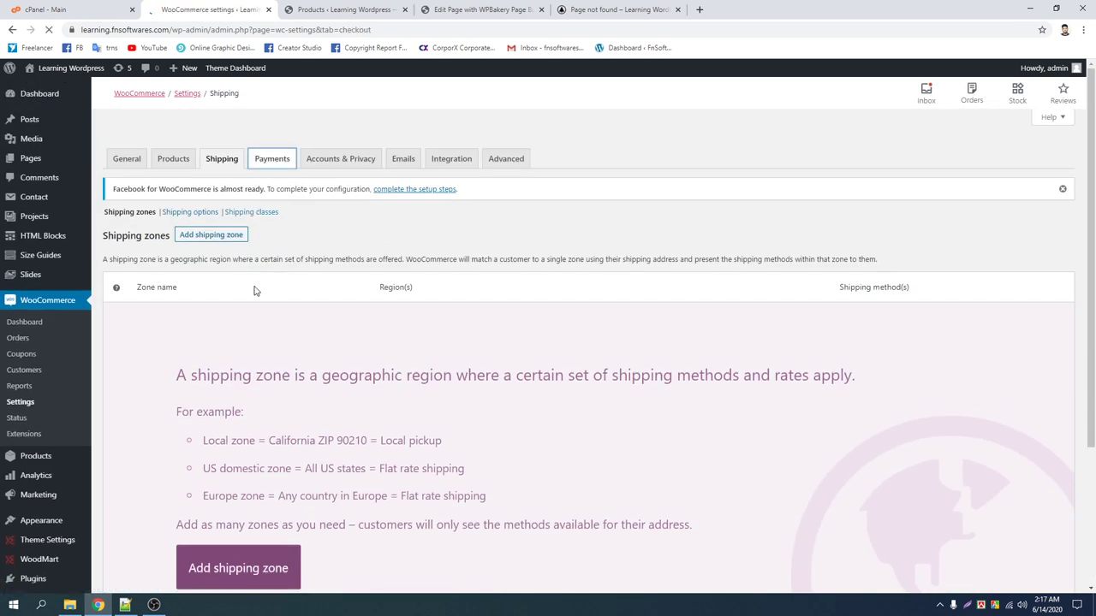
pyautogui.click(225, 159)
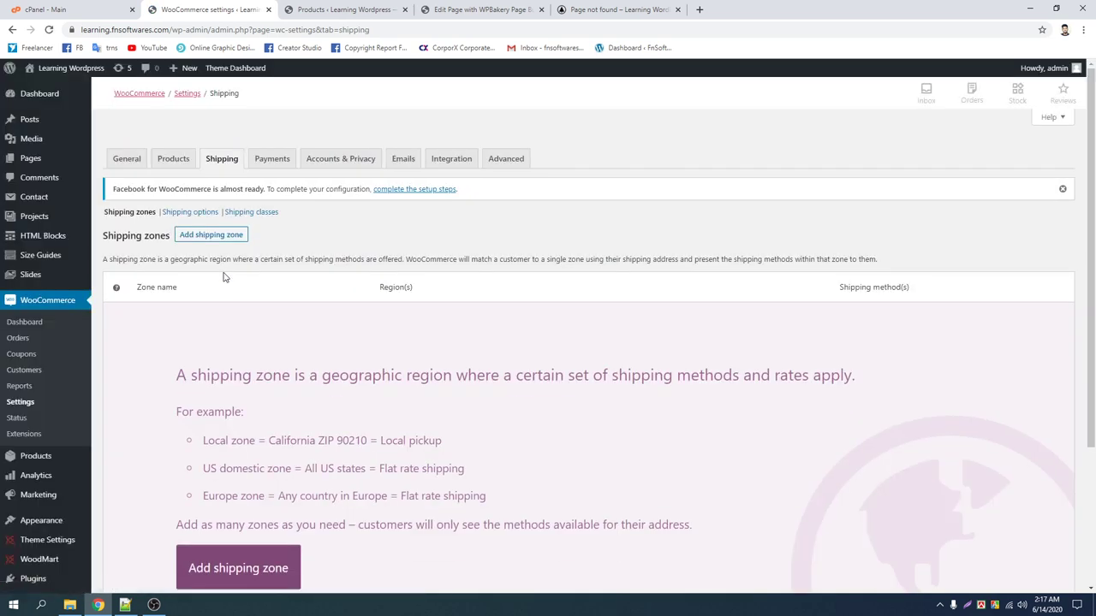
# Recheck the product settings and their Shop page choices, then return to the shipping settings
pyautogui.click(170, 158)
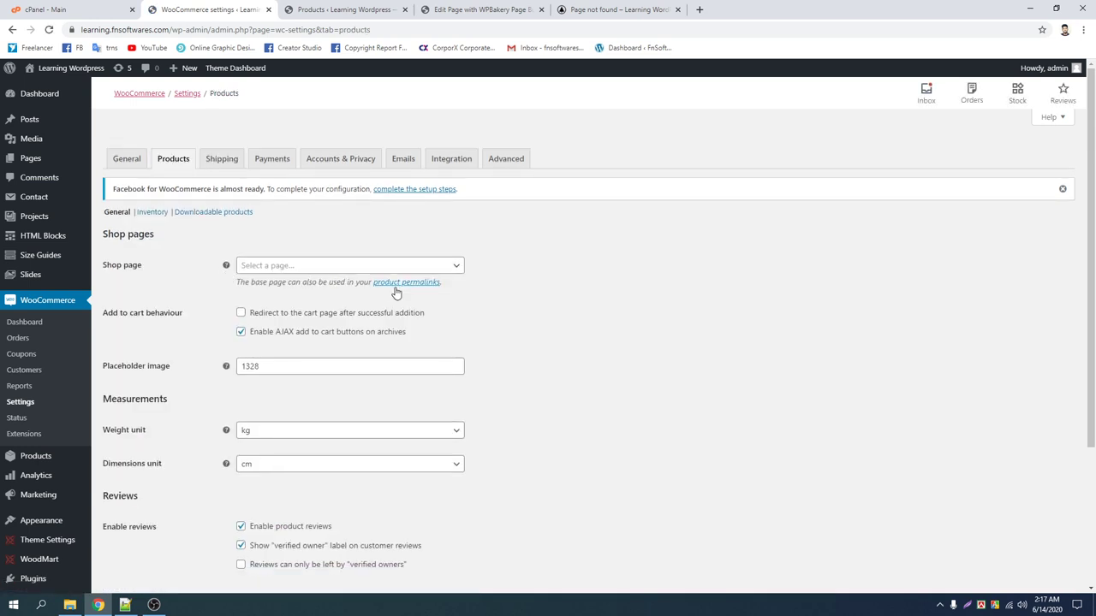
pyautogui.scroll(-3, 278, 285)
pyautogui.scroll(3, 278, 285)
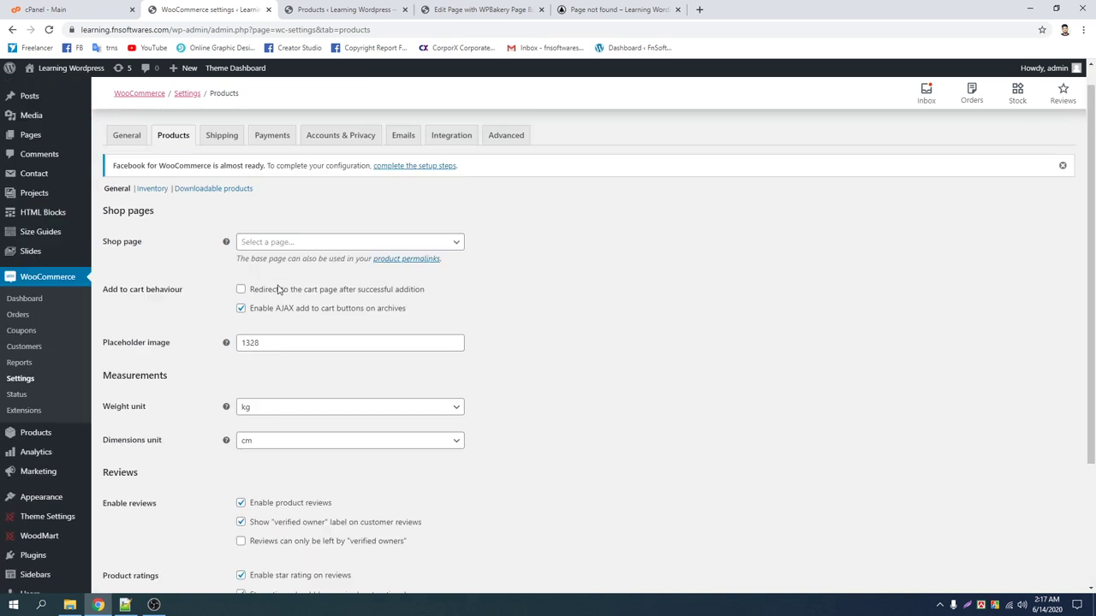
pyautogui.click(287, 266)
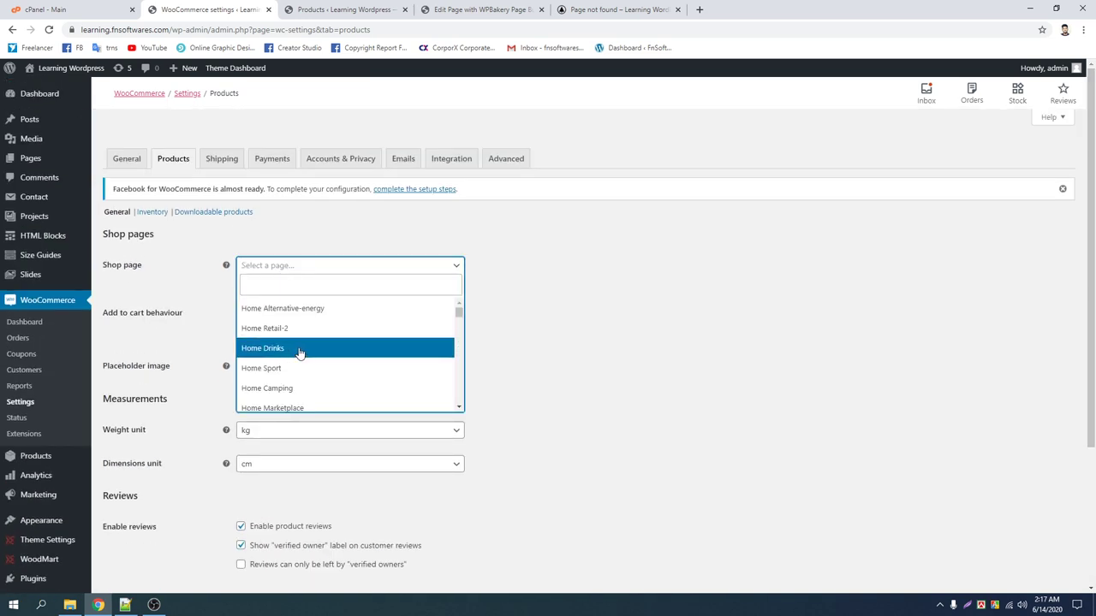
pyautogui.scroll(-3, 298, 366)
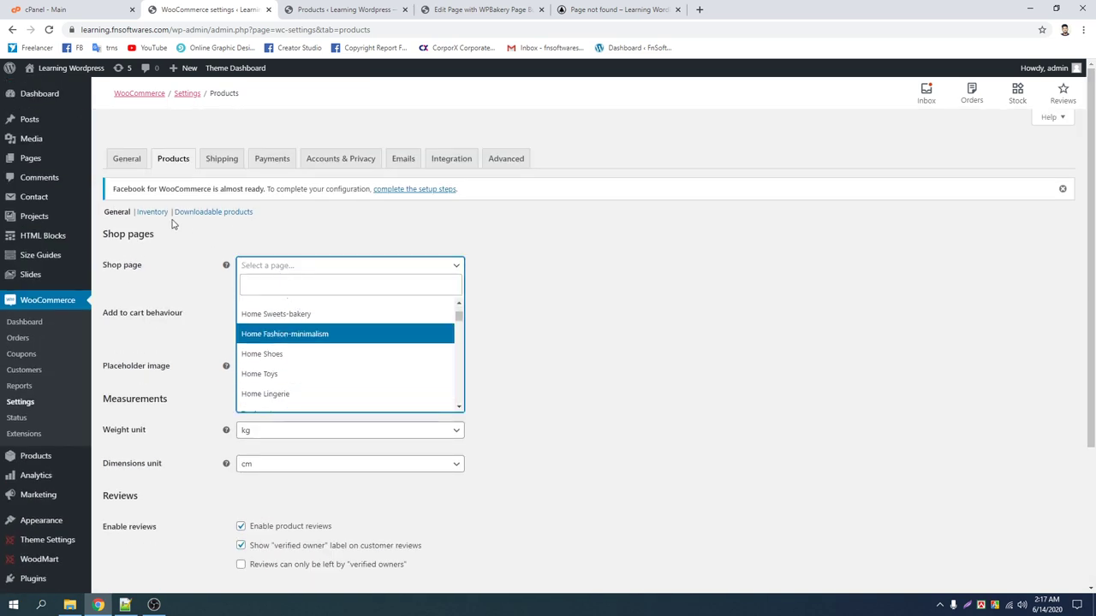
pyautogui.click(221, 158)
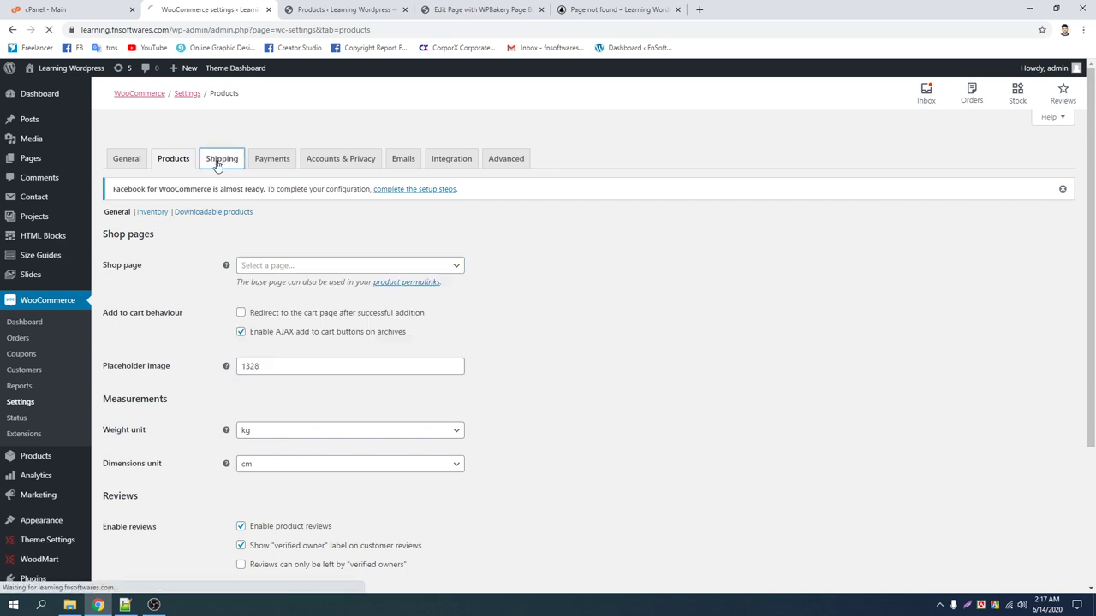
pyautogui.click(154, 605)
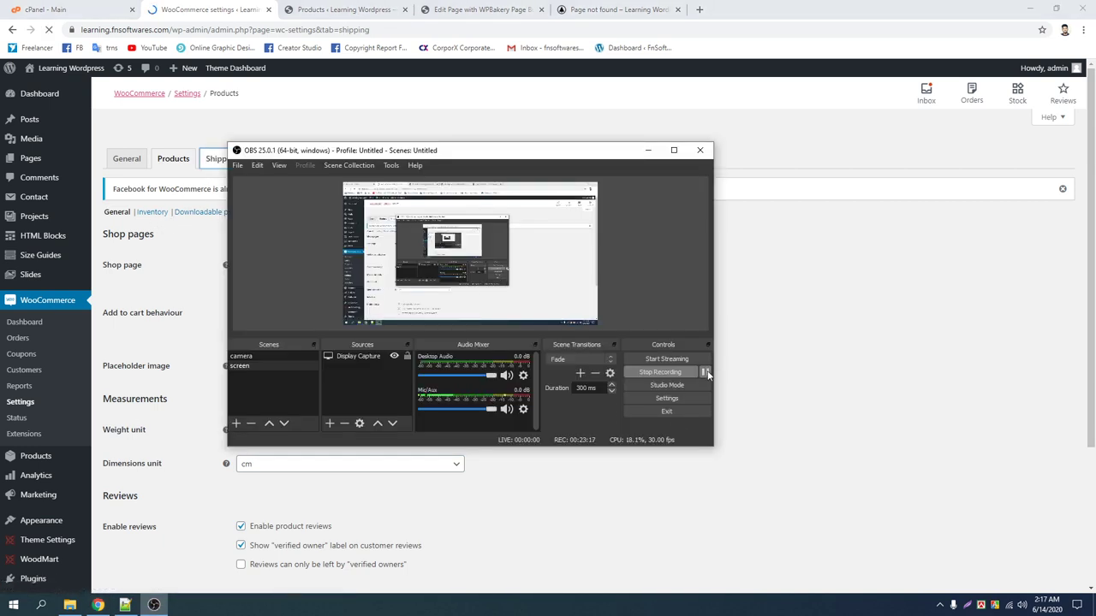
pyautogui.click(704, 372)
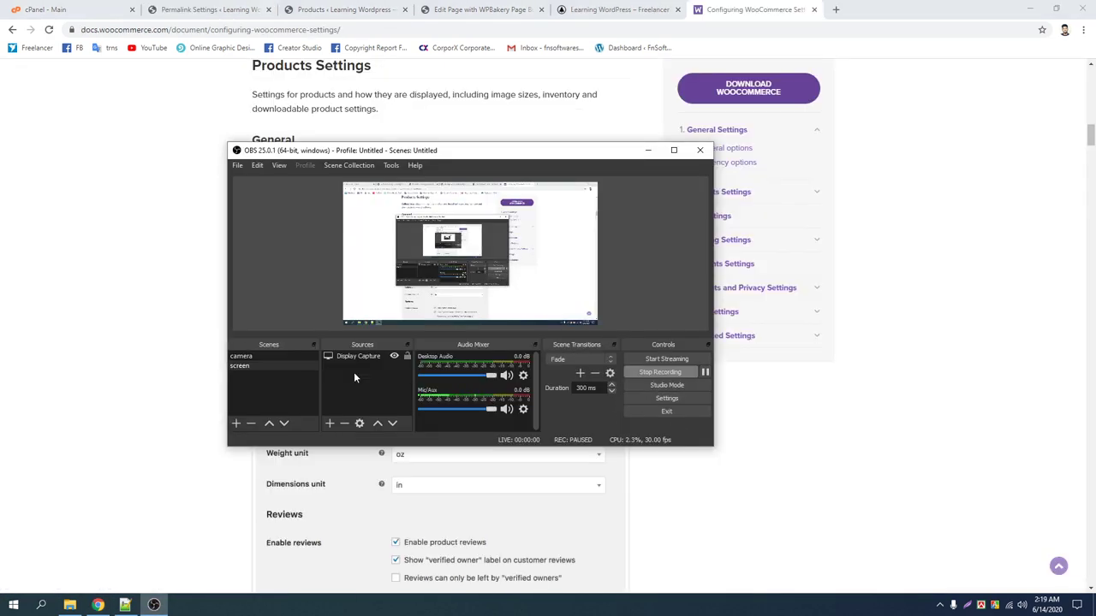
pyautogui.click(127, 323)
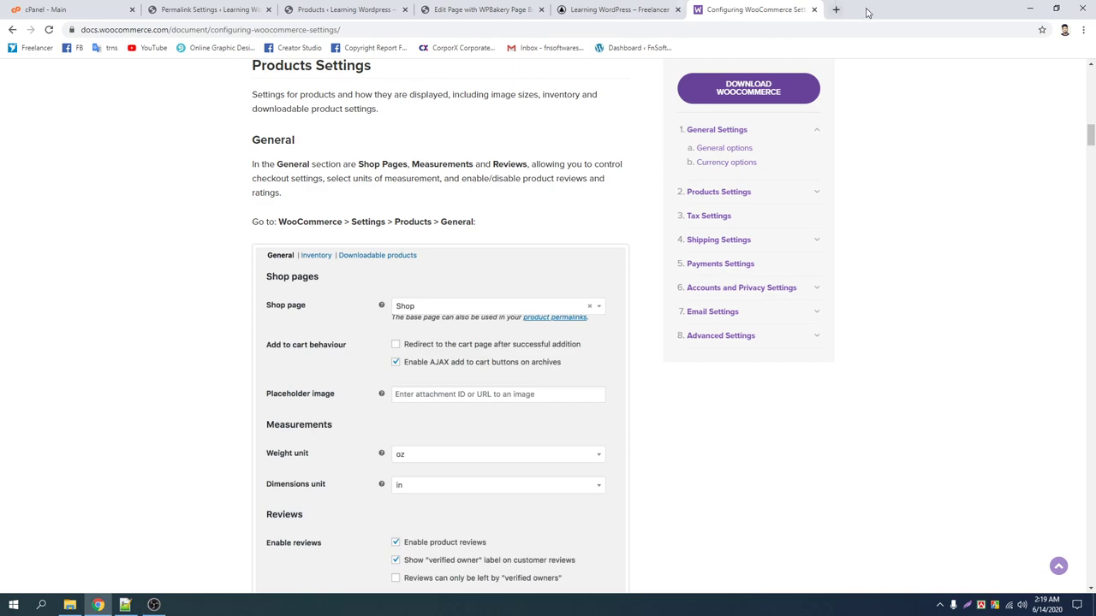
# Close the WooCommerce documentation page and open the installed plugins list from the site's permalink settings page
pyautogui.click(815, 10)
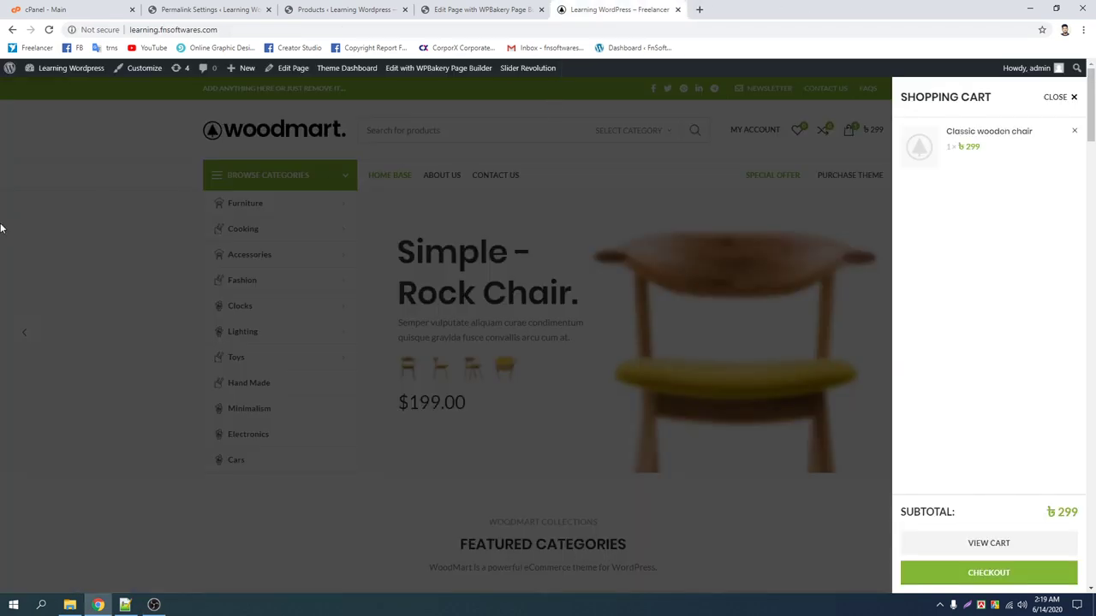
pyautogui.click(0, 228)
pyautogui.click(480, 10)
pyautogui.click(210, 7)
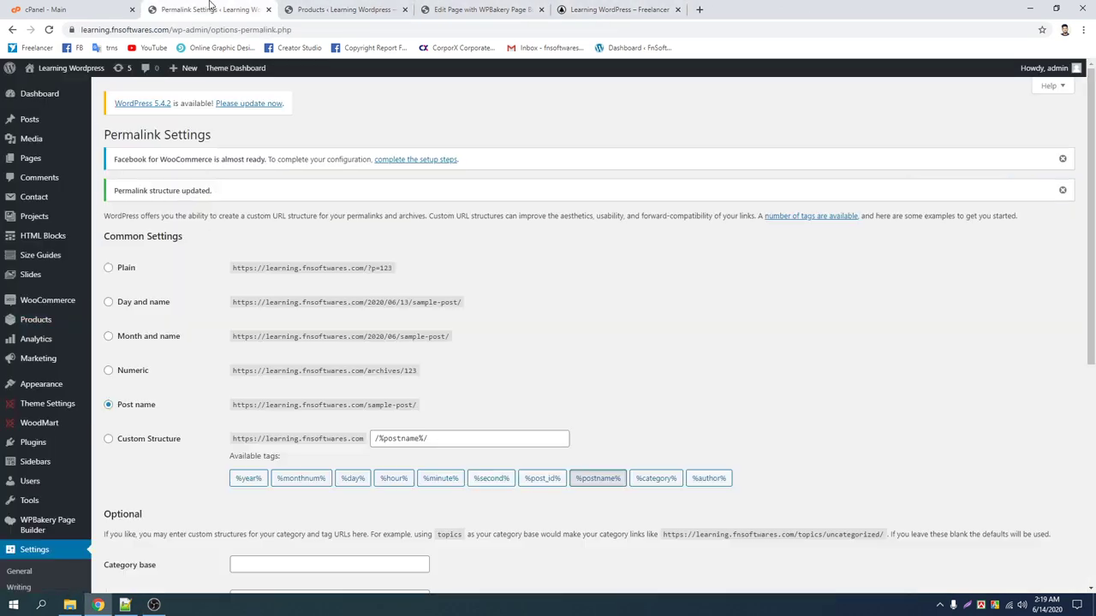
pyautogui.scroll(-2, 44, 419)
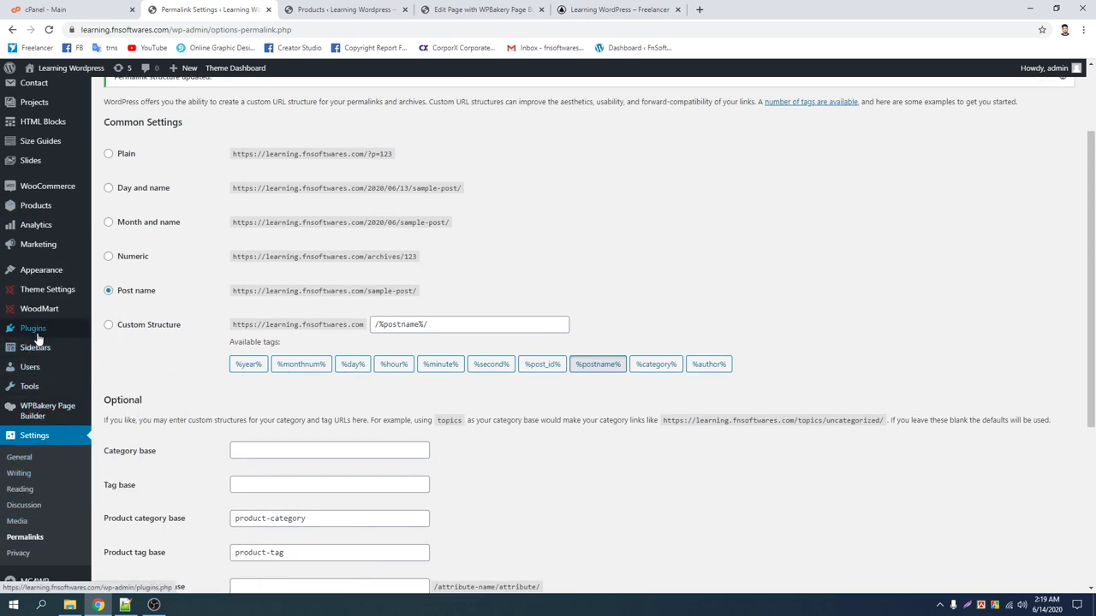
pyautogui.moveTo(37, 334)
pyautogui.click(126, 330)
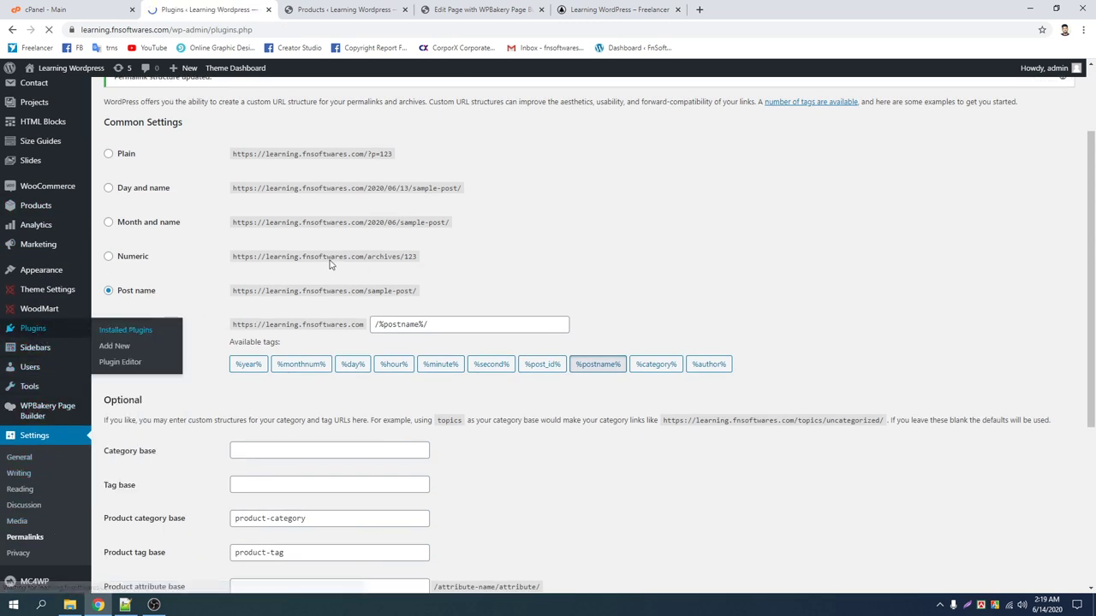